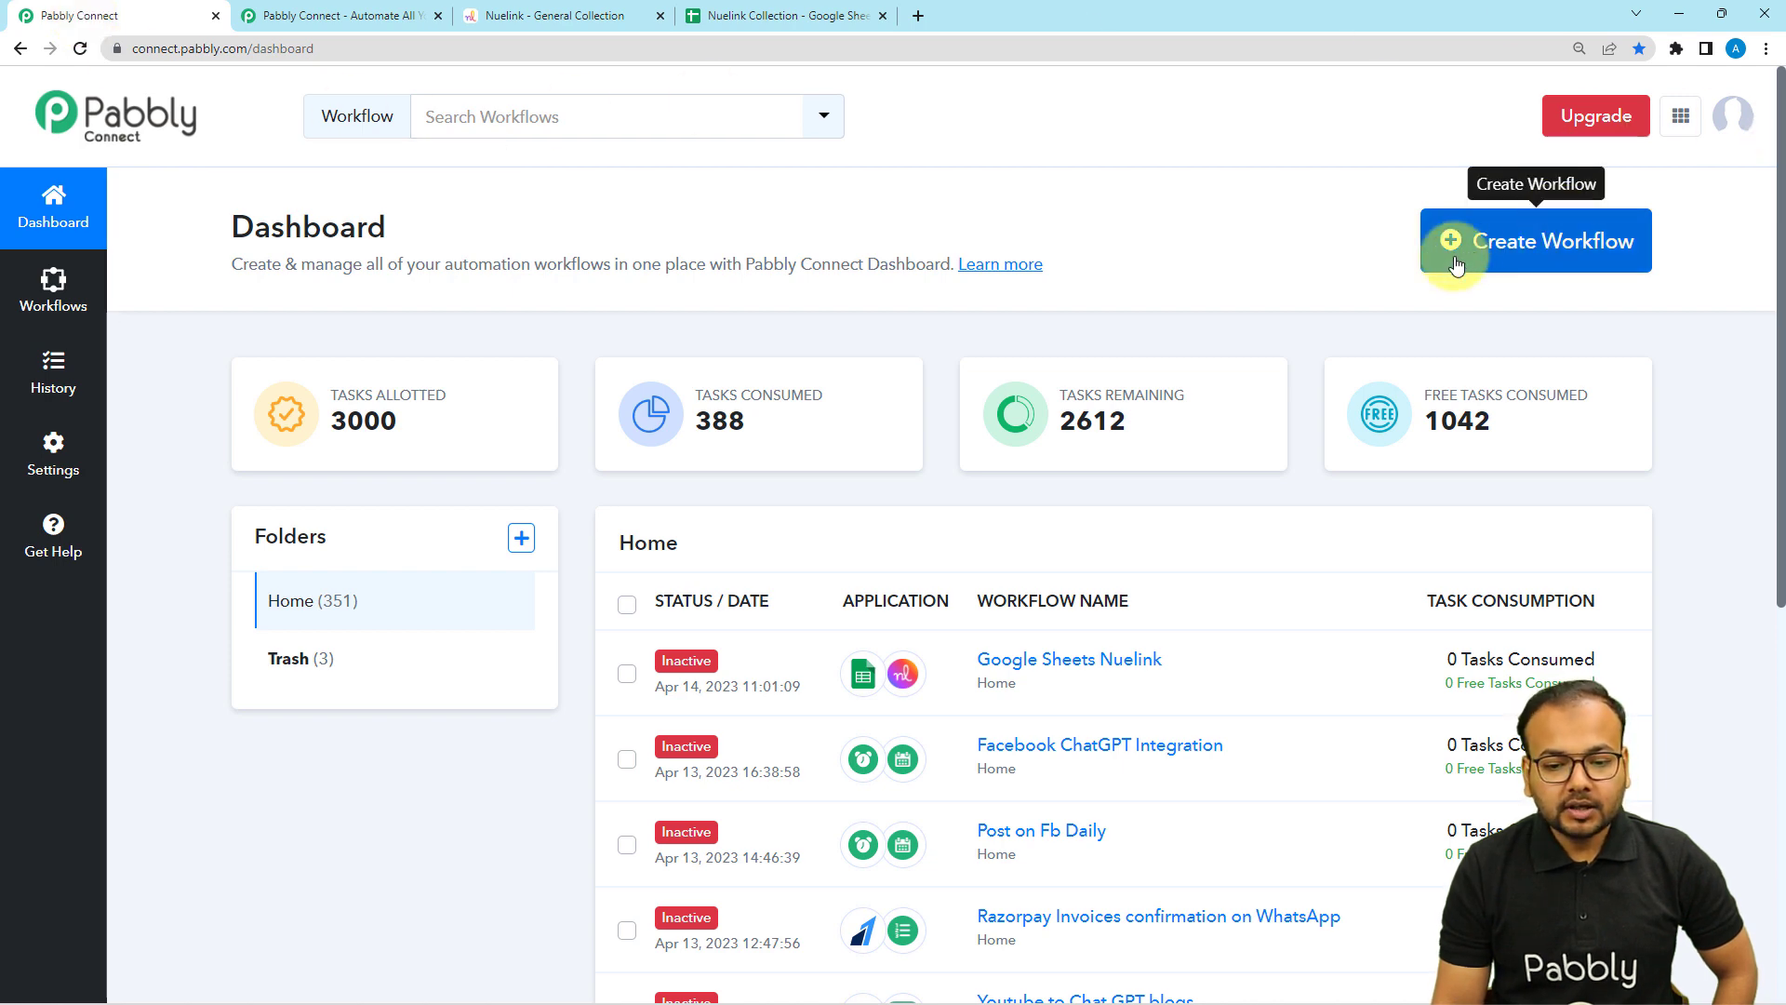
- Create a workflow named "Google Sheets to Nuelink Integration"
{"action": "left_click", "coordinate": [1555, 259]}
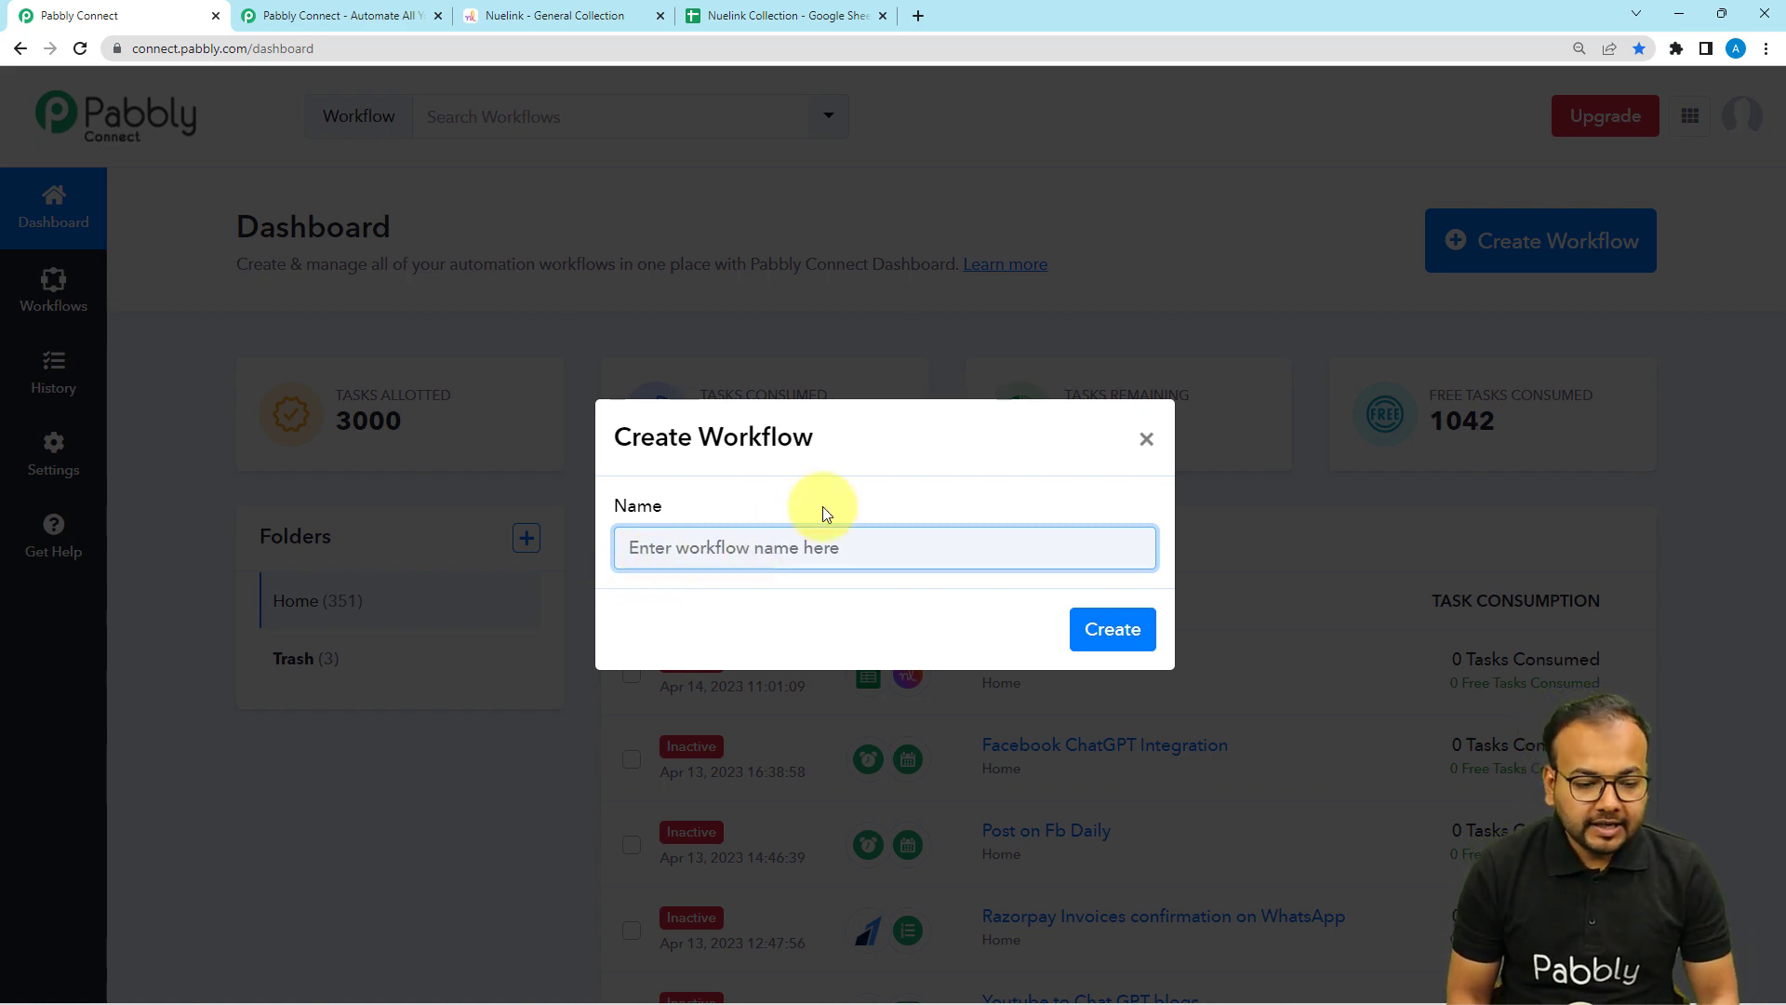
{"action": "type", "text": "Google Sheets to Nuelink Integration"}
{"action": "left_click", "coordinate": [801, 633]}
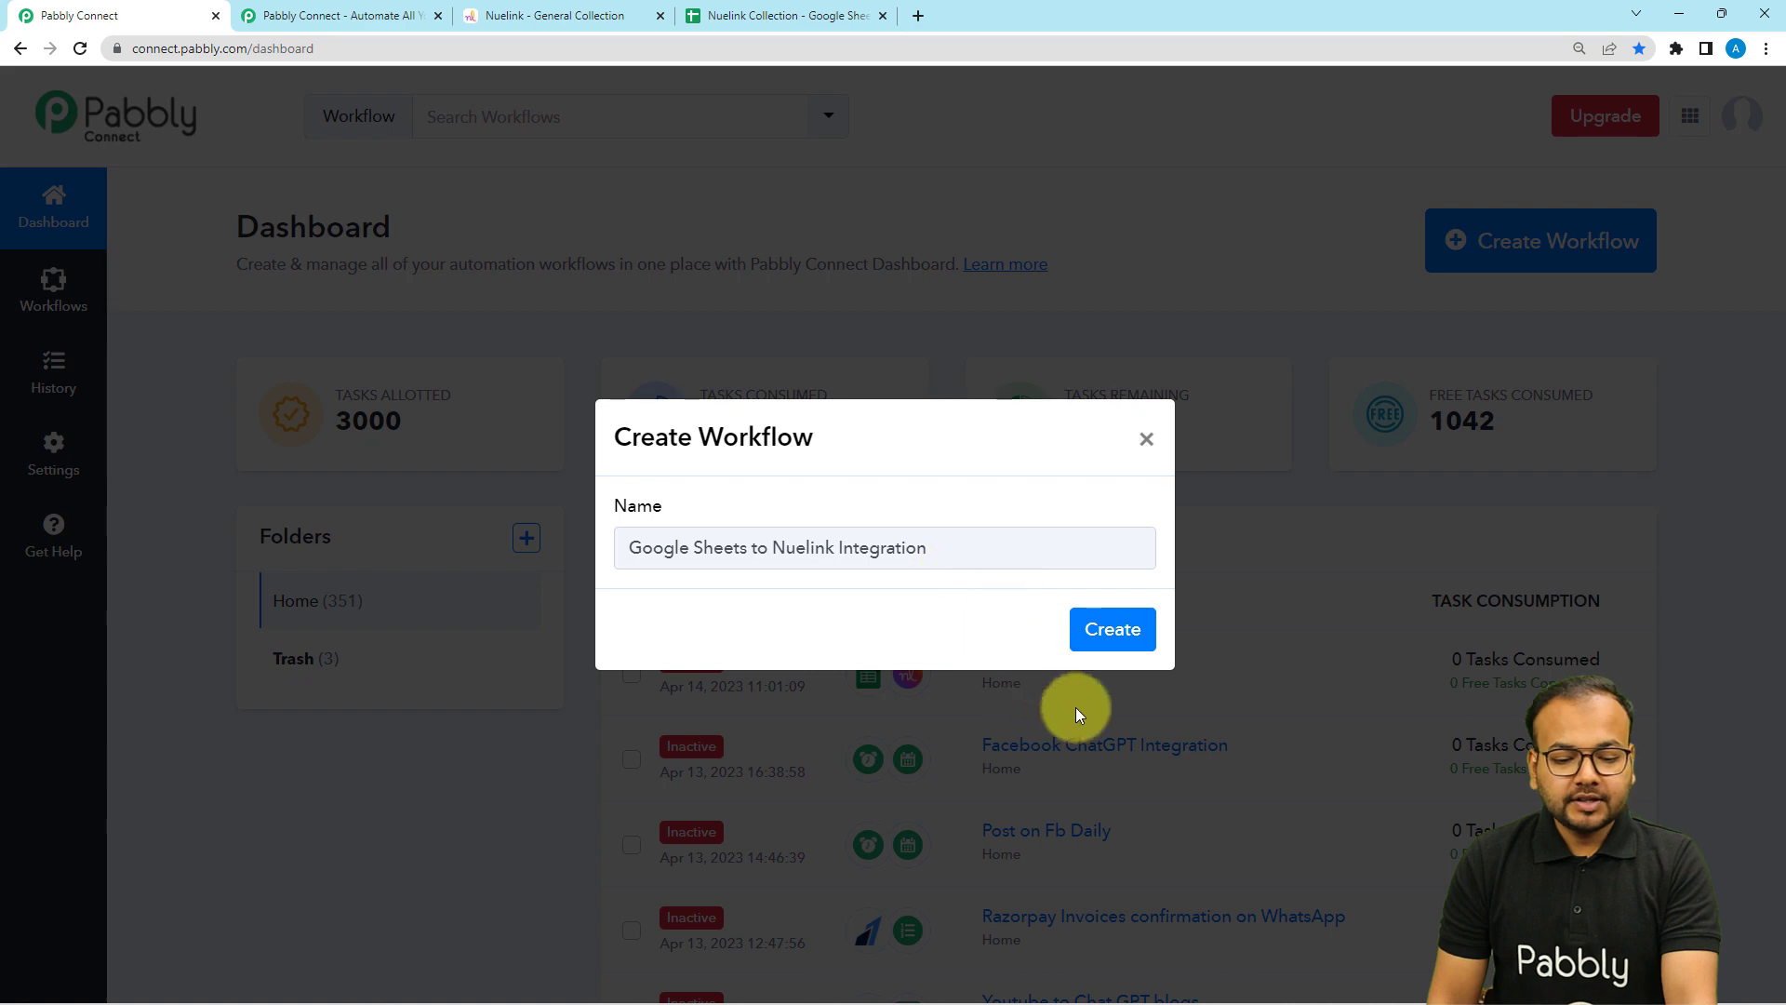
{"action": "left_click", "coordinate": [1127, 649]}
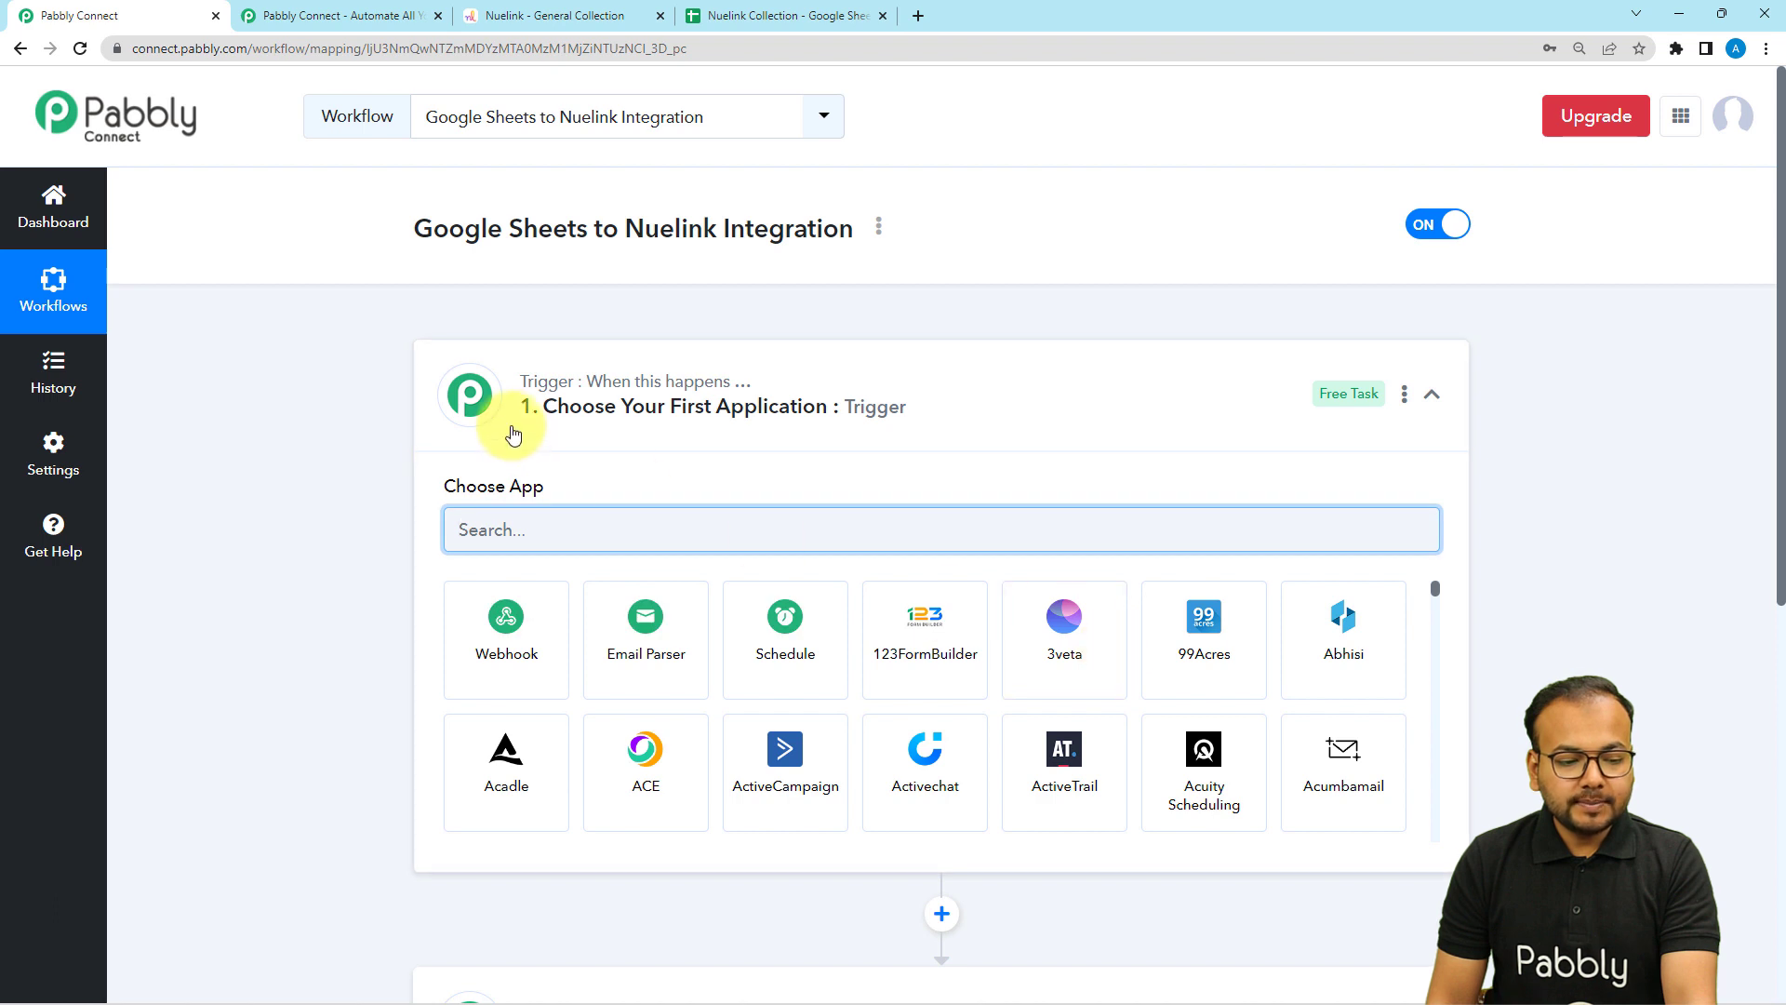
{"action": "left_click", "coordinate": [514, 428]}
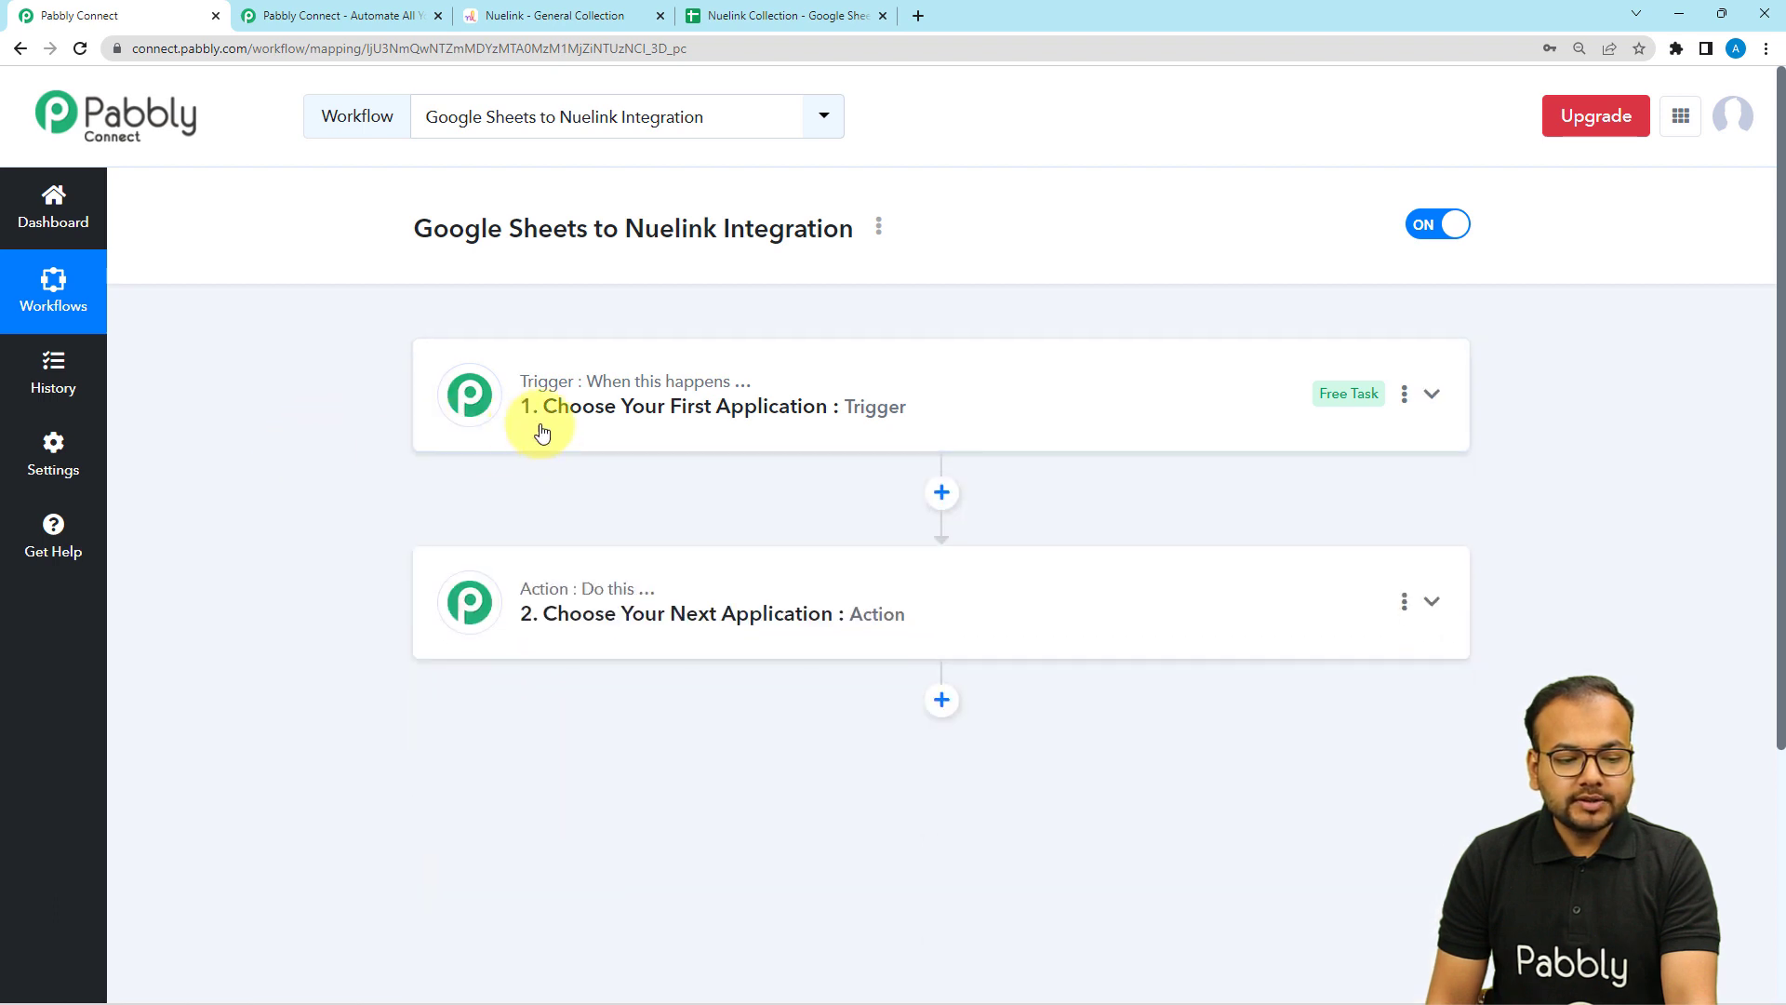
{"action": "mouse_move", "coordinate": [546, 398]}
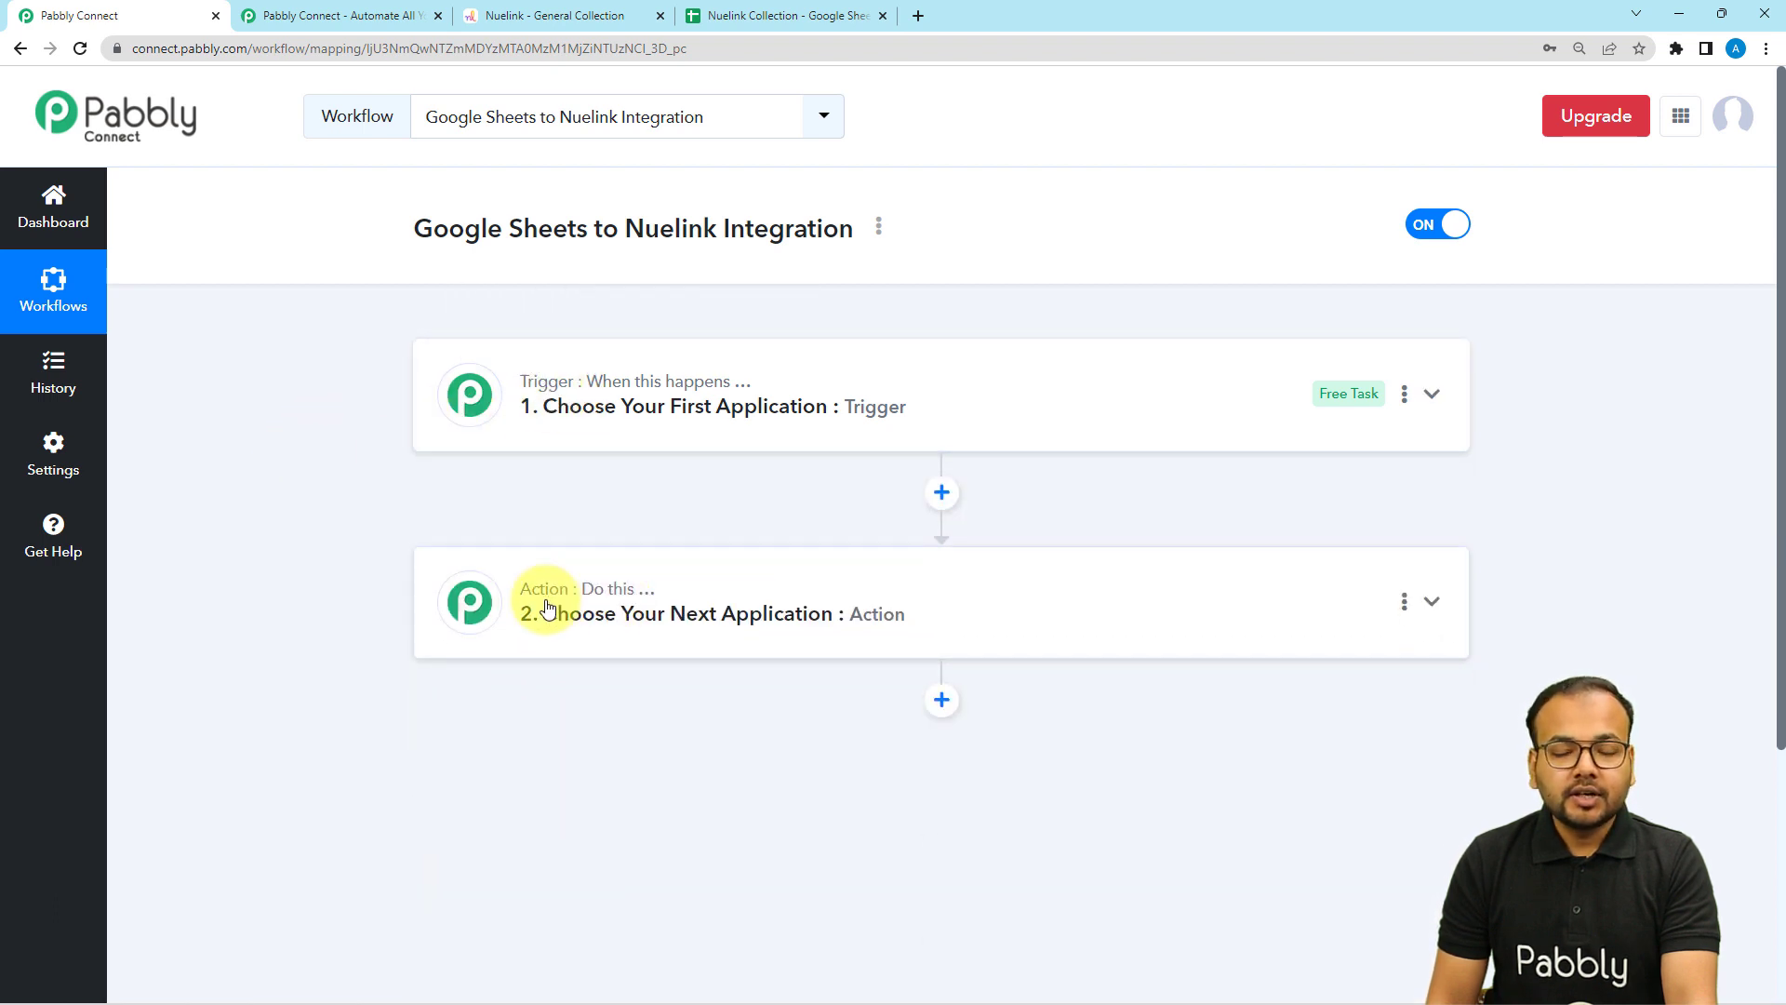
{"action": "mouse_move", "coordinate": [591, 591]}
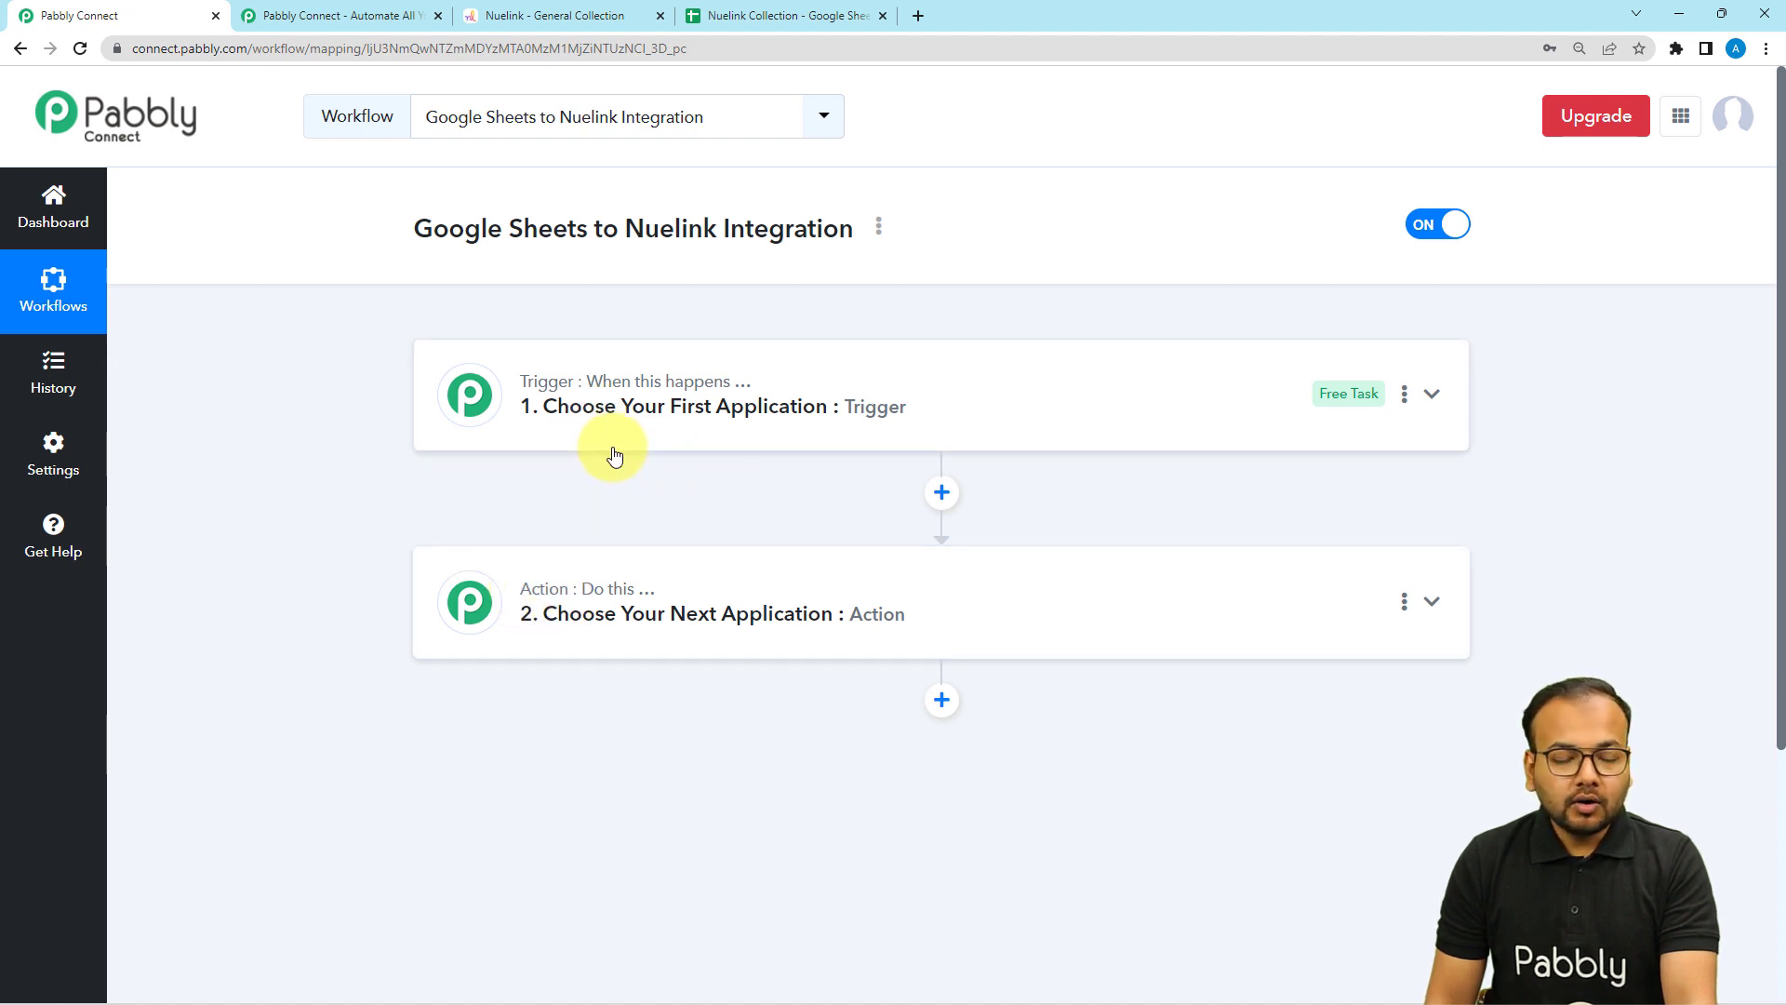
{"action": "left_click_drag", "start_coordinate": [433, 227], "coordinate": [583, 343]}
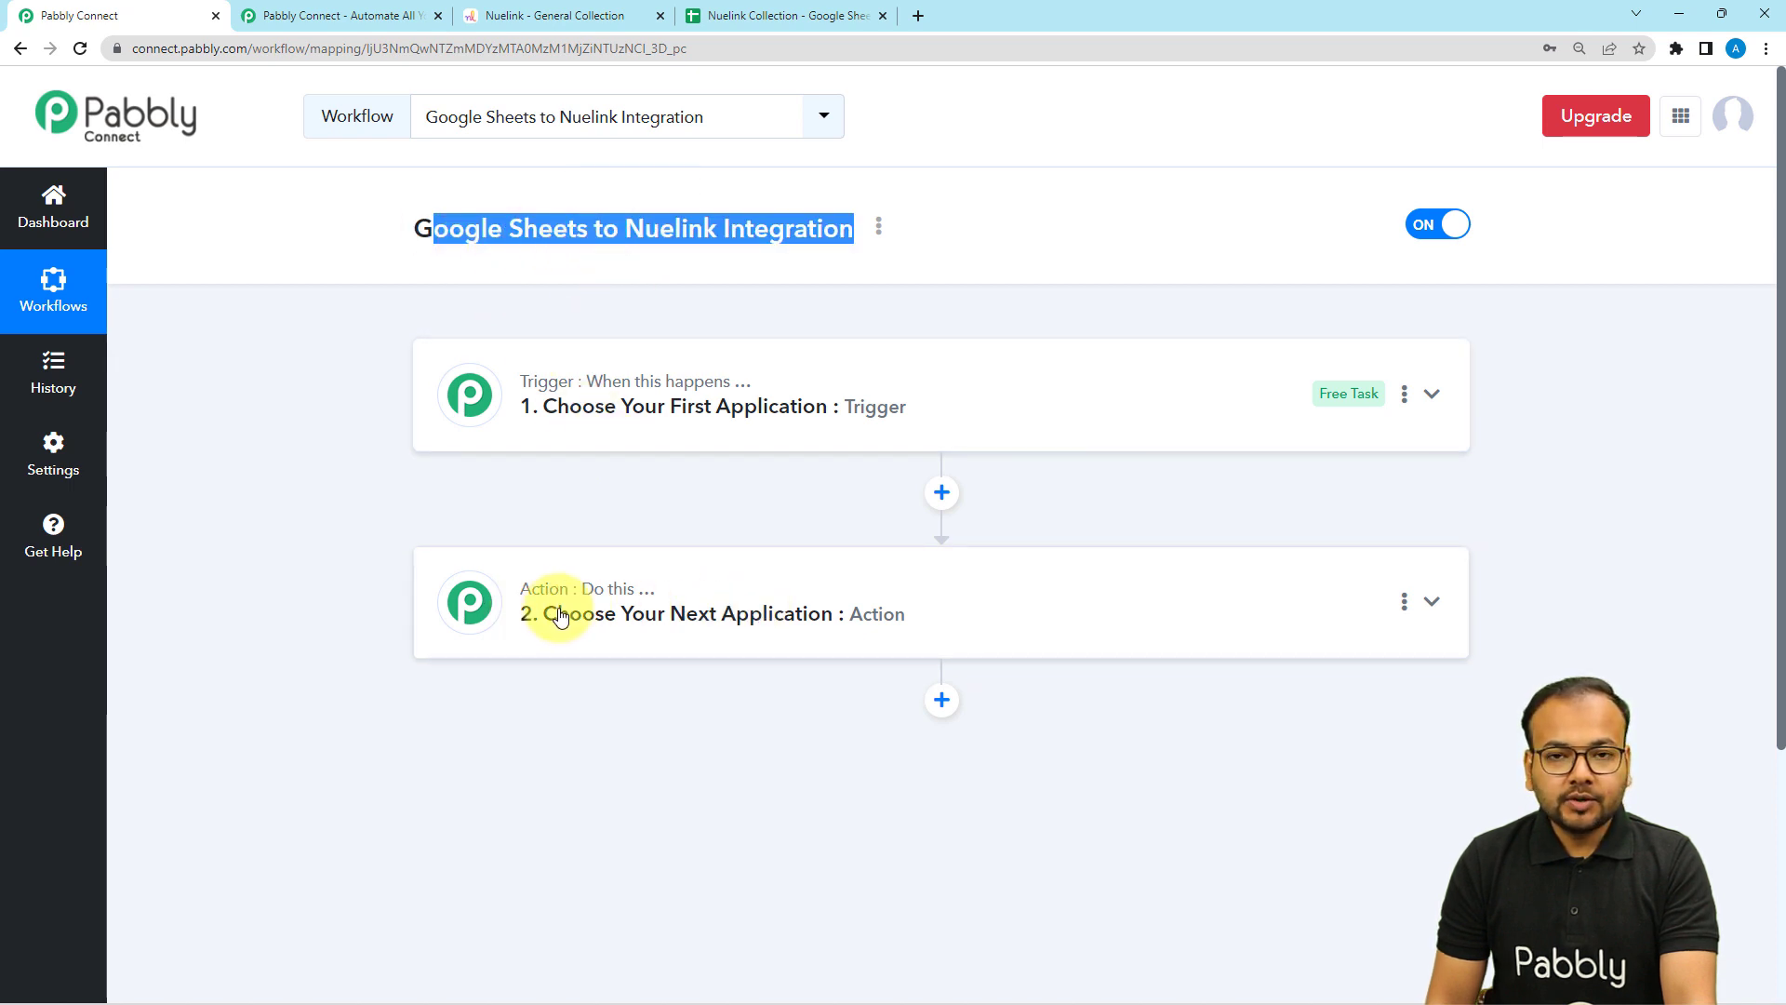
{"action": "left_click", "coordinate": [710, 229]}
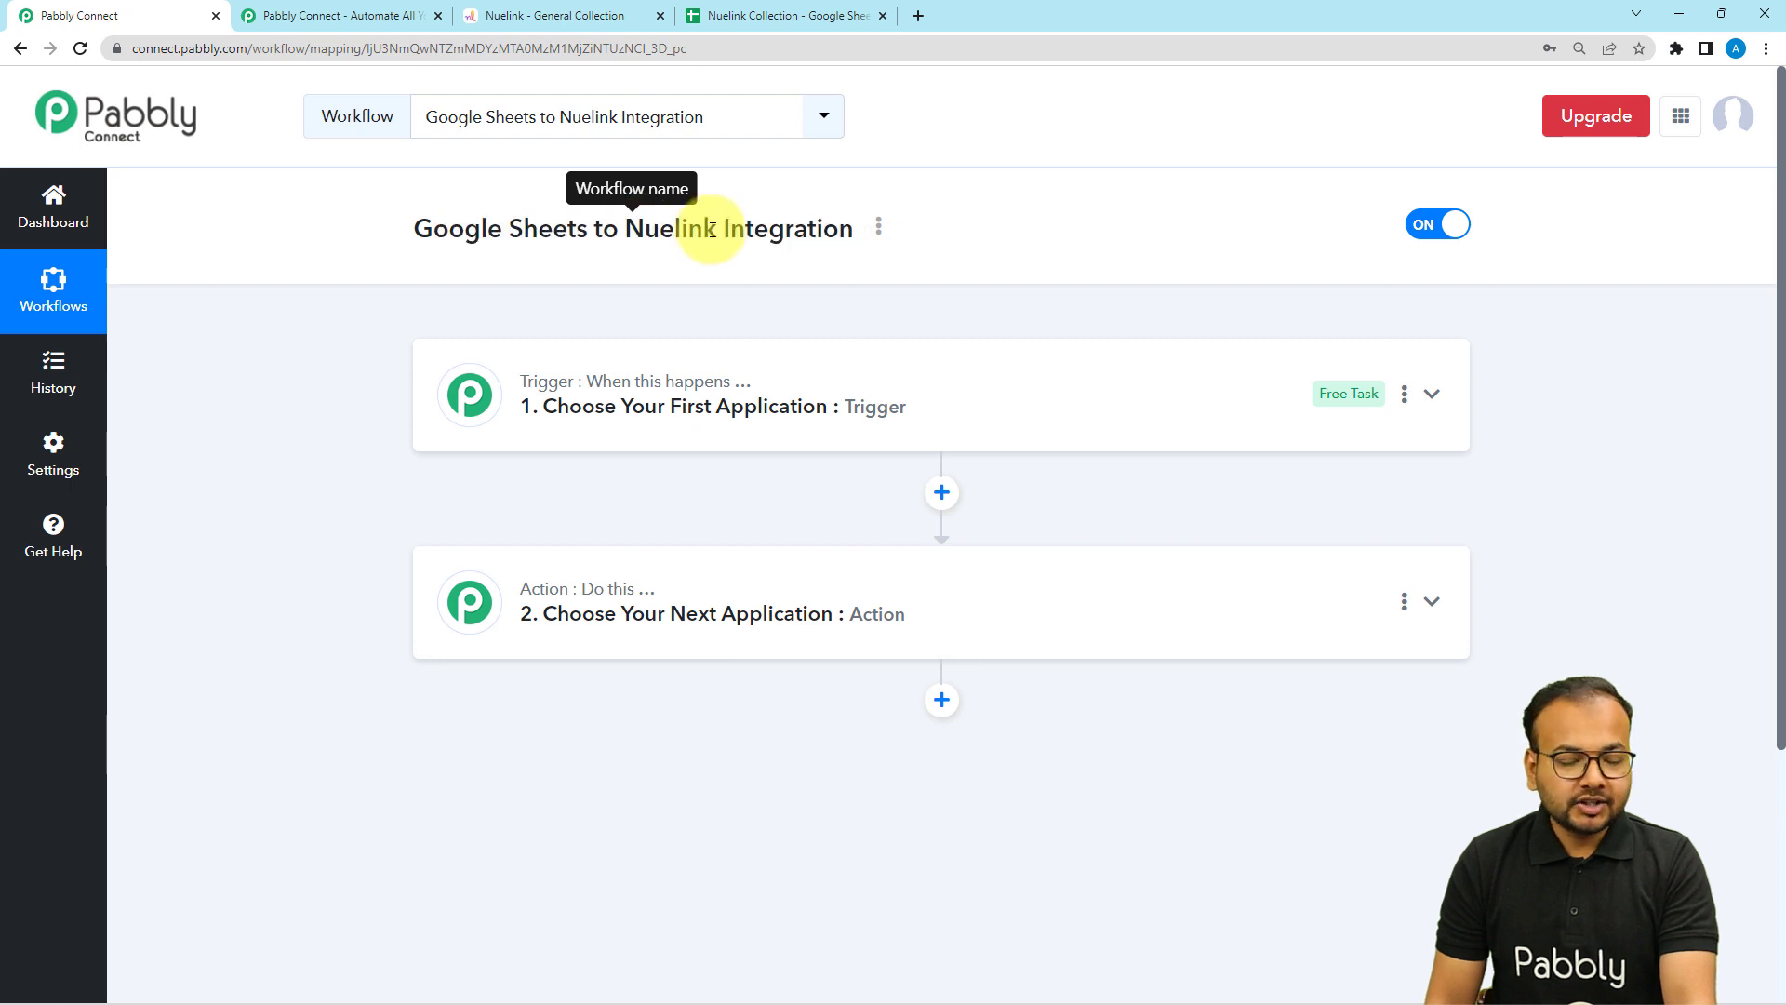
- Set the workflow's trigger to Google Sheets with the event New or Updated Spreadsheet Row
{"action": "left_click", "coordinate": [596, 414]}
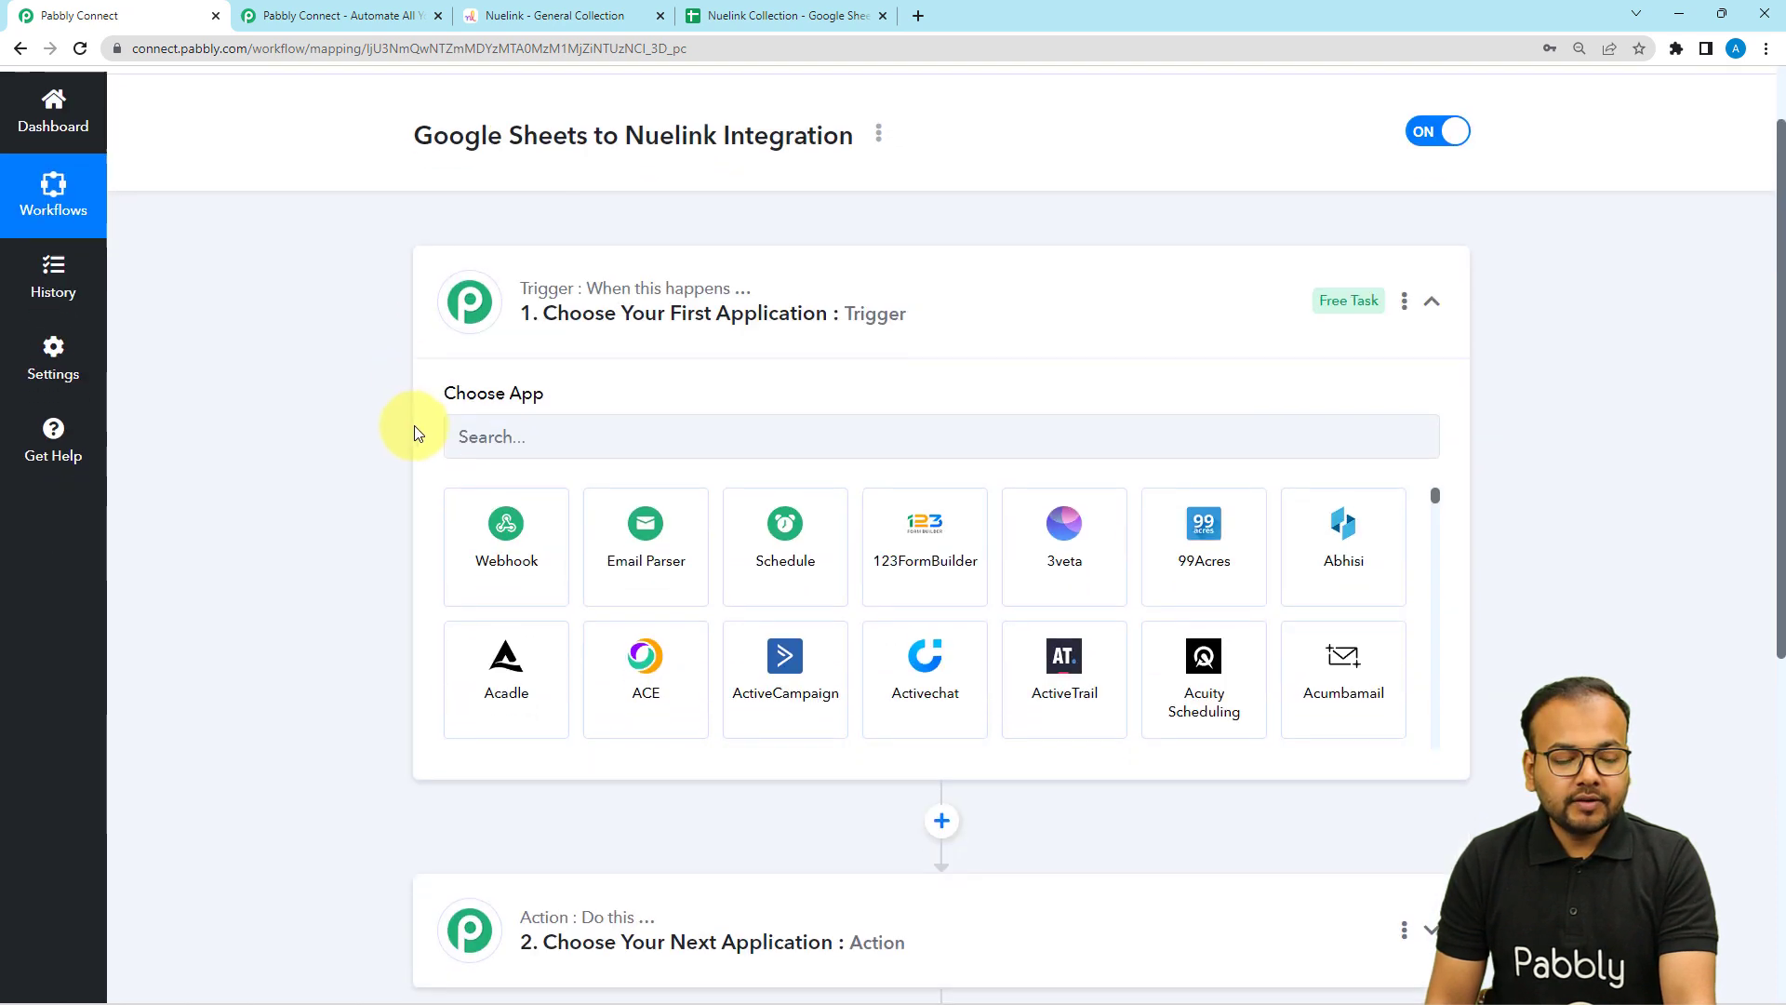
{"action": "scroll", "coordinate": [414, 426], "scroll_direction": "down", "scroll_amount": 1}
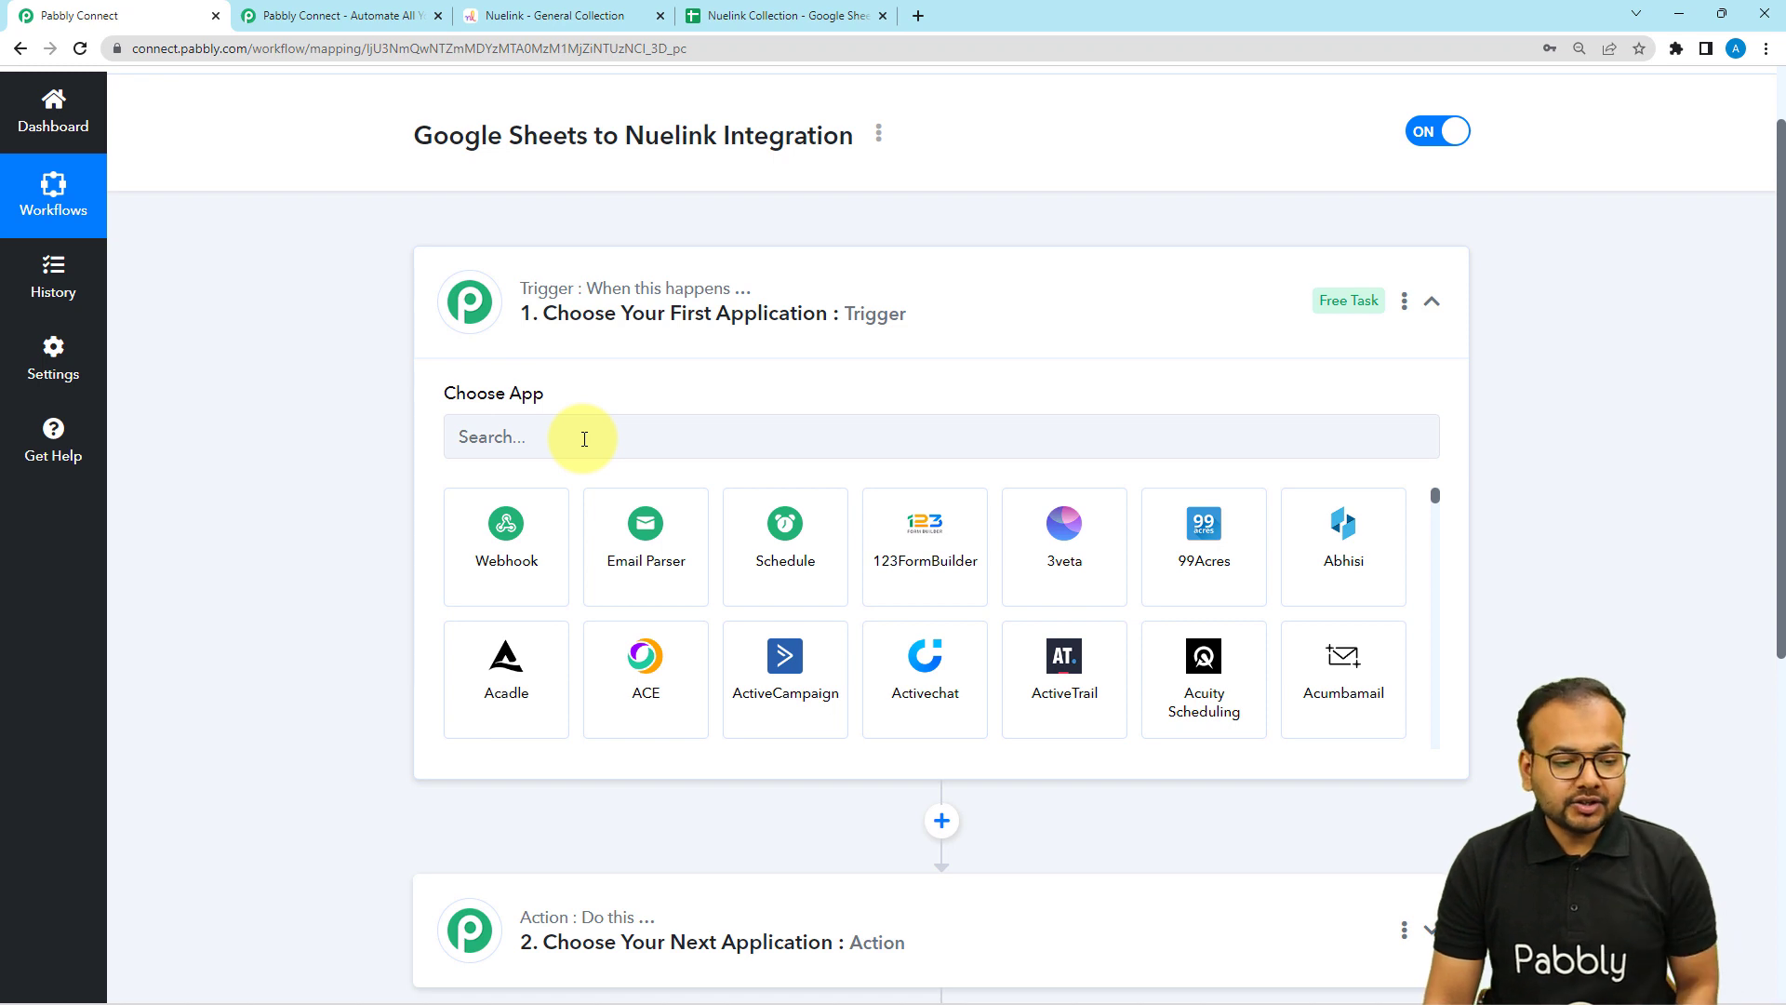
{"action": "left_click", "coordinate": [584, 440]}
{"action": "type", "text": "goo"}
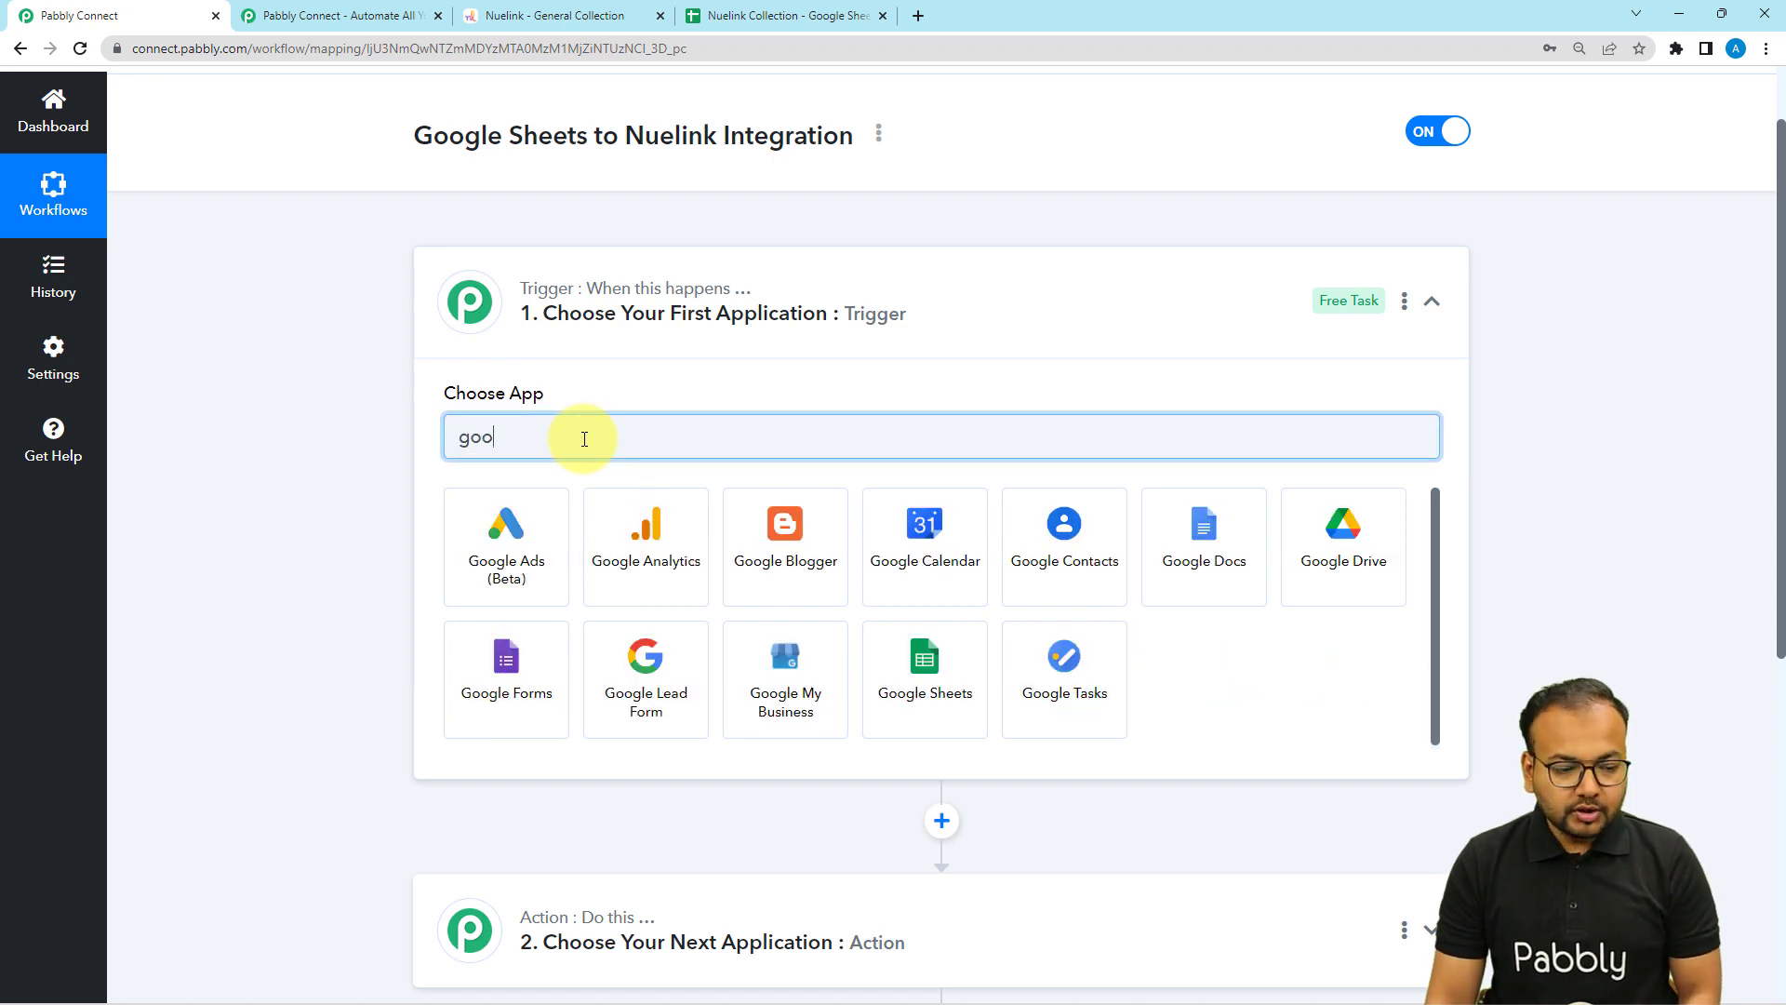
{"action": "left_click", "coordinate": [891, 705]}
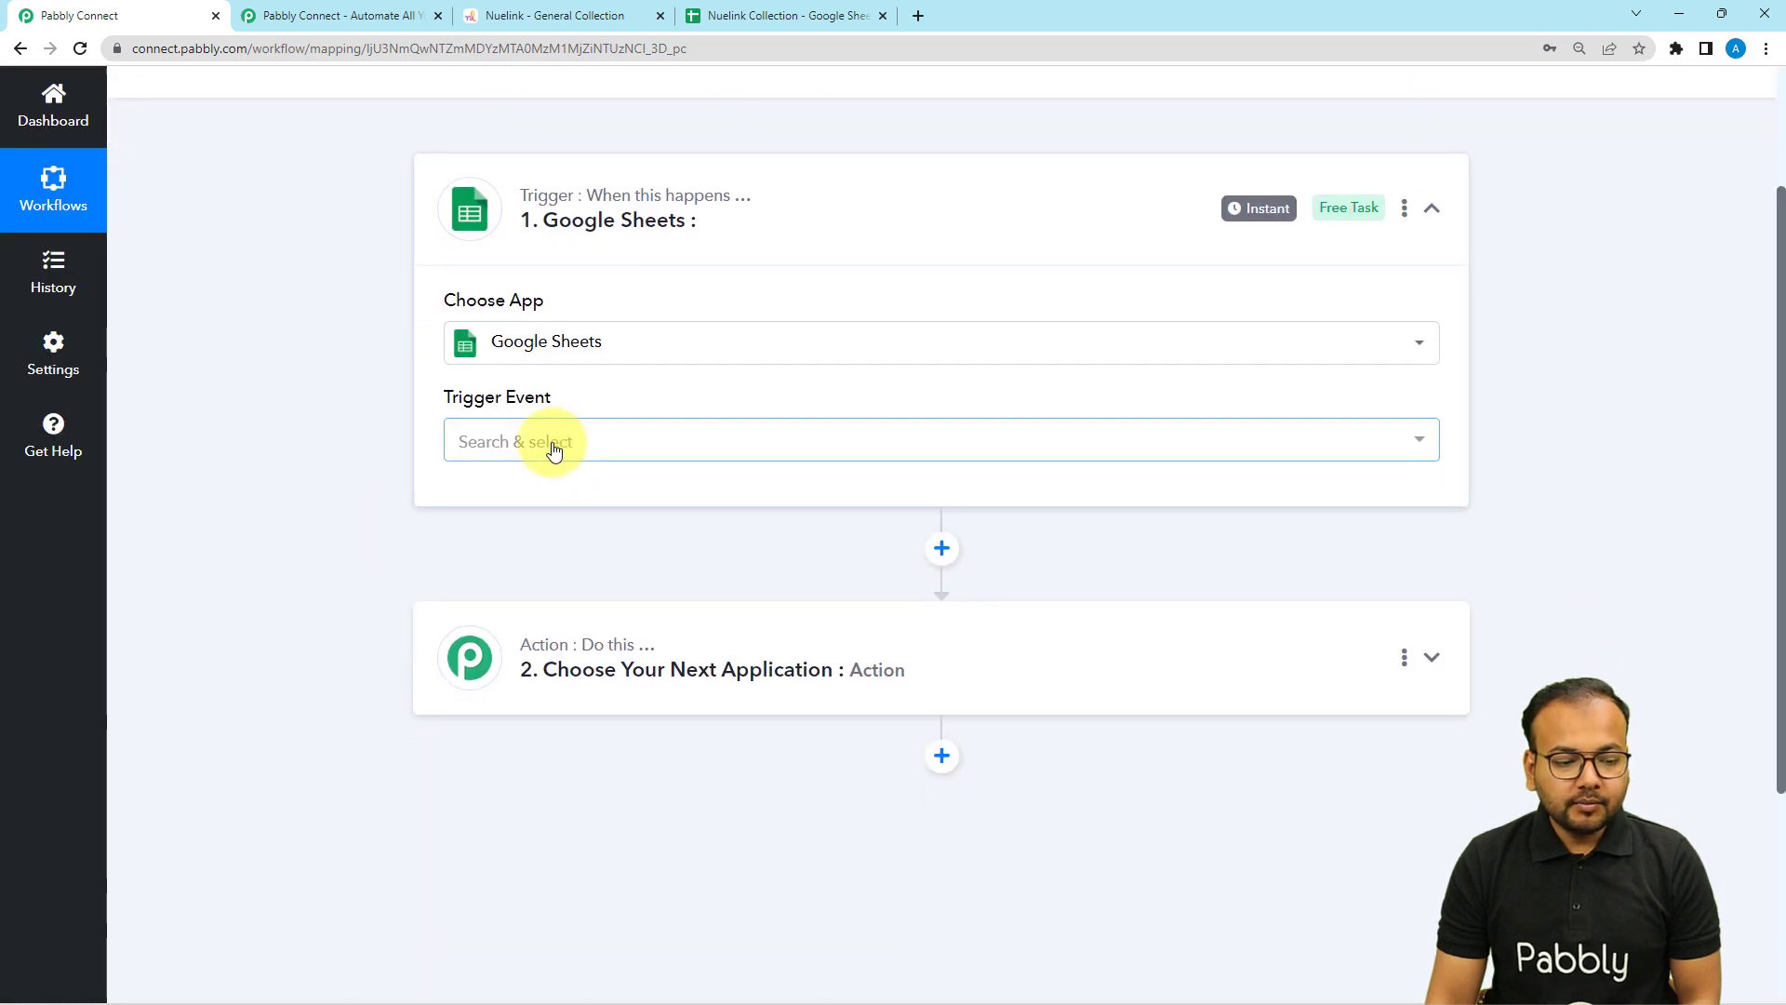
{"action": "left_click", "coordinate": [550, 445]}
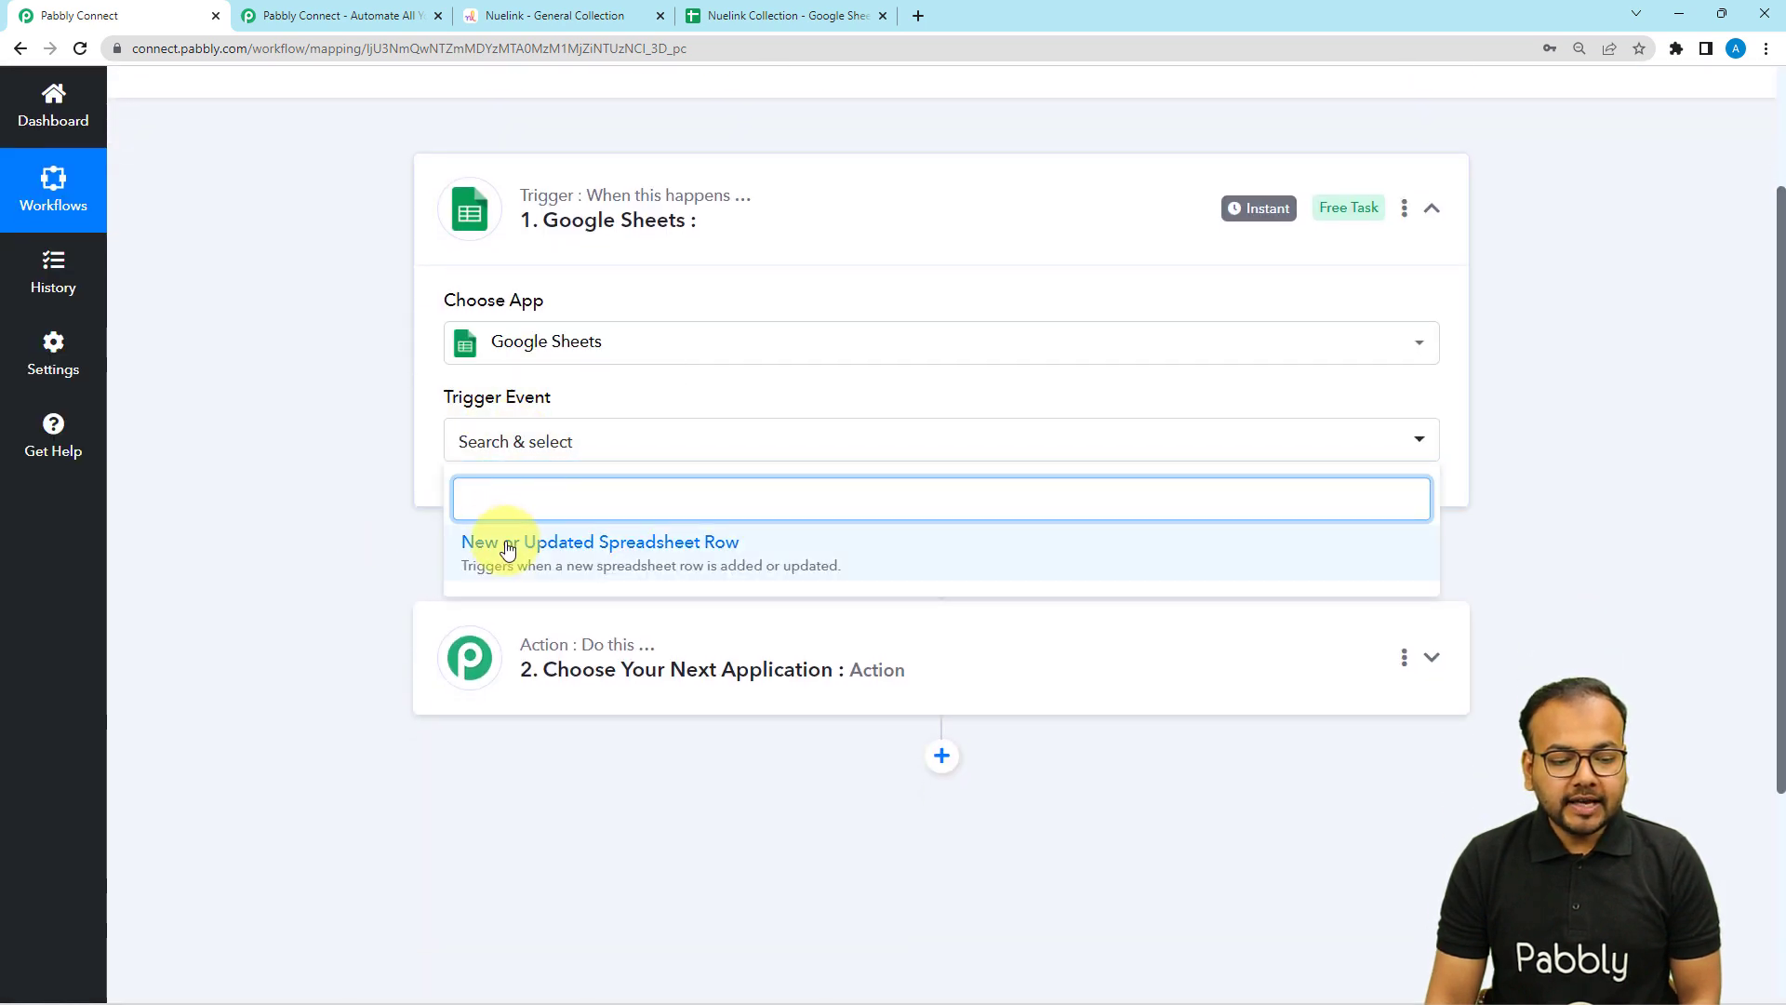
{"action": "left_click", "coordinate": [660, 552]}
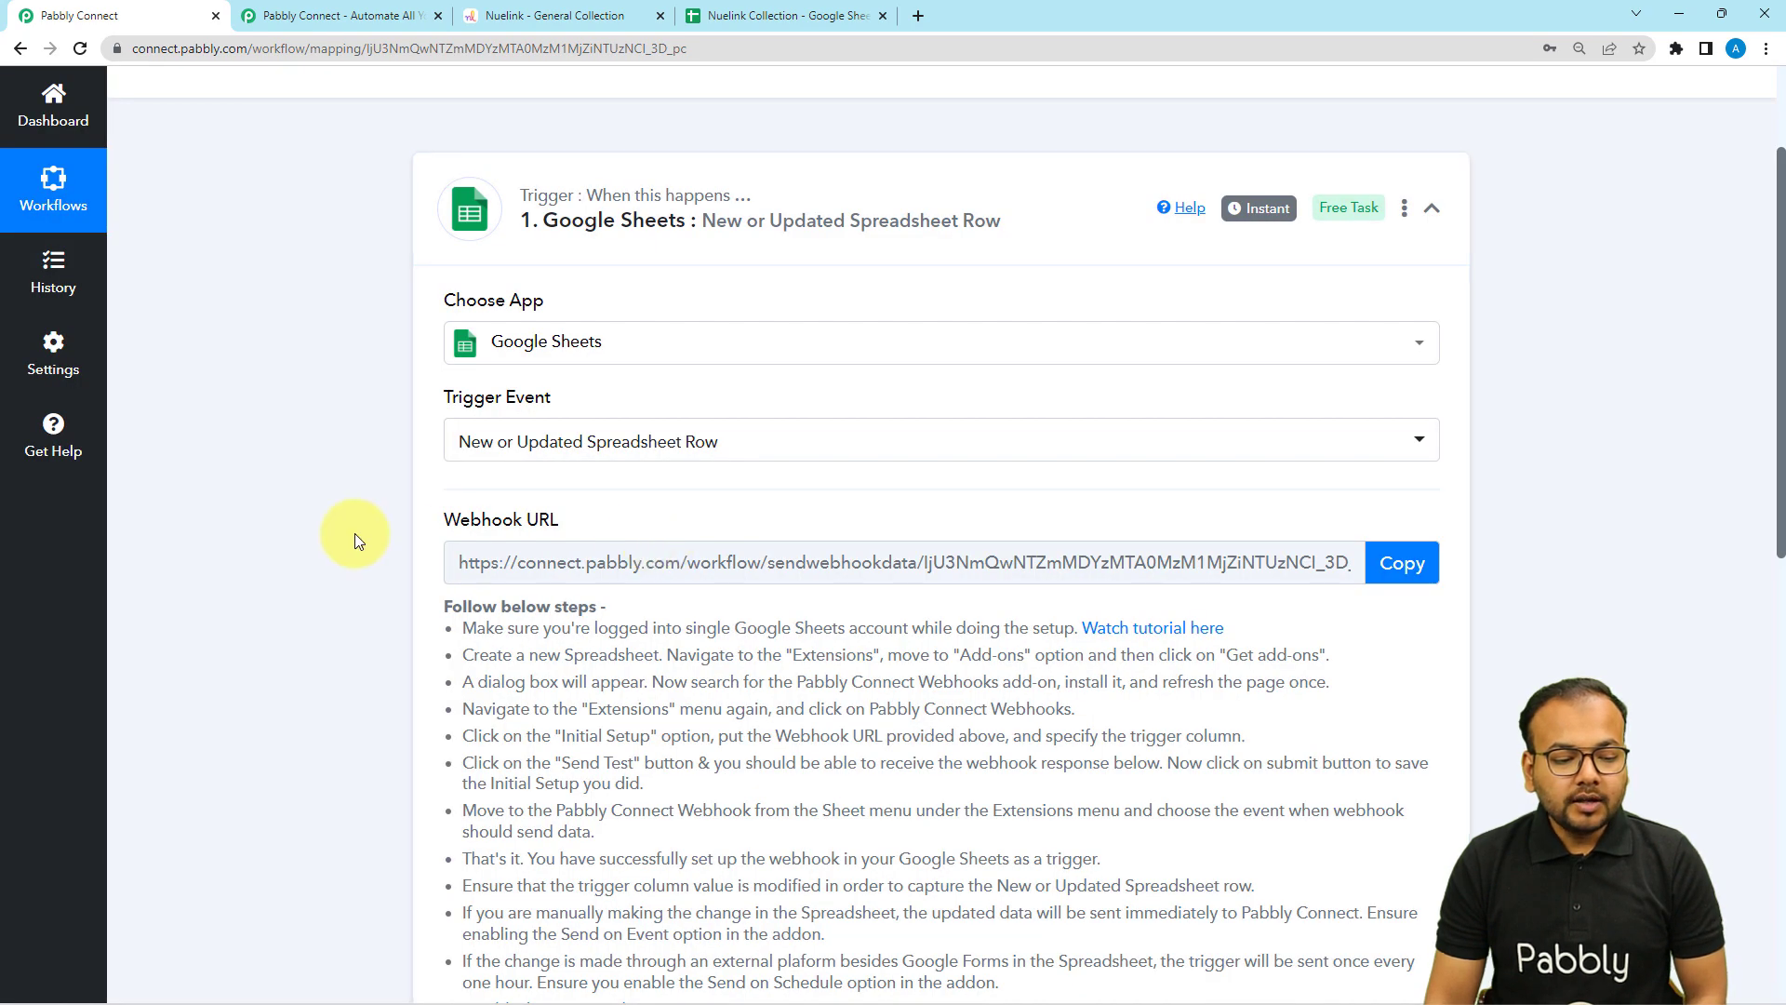
- Copy the Google Sheets trigger's webhook URL and review the setup instructions beneath it
{"action": "scroll", "coordinate": [354, 533], "scroll_direction": "down", "scroll_amount": 2}
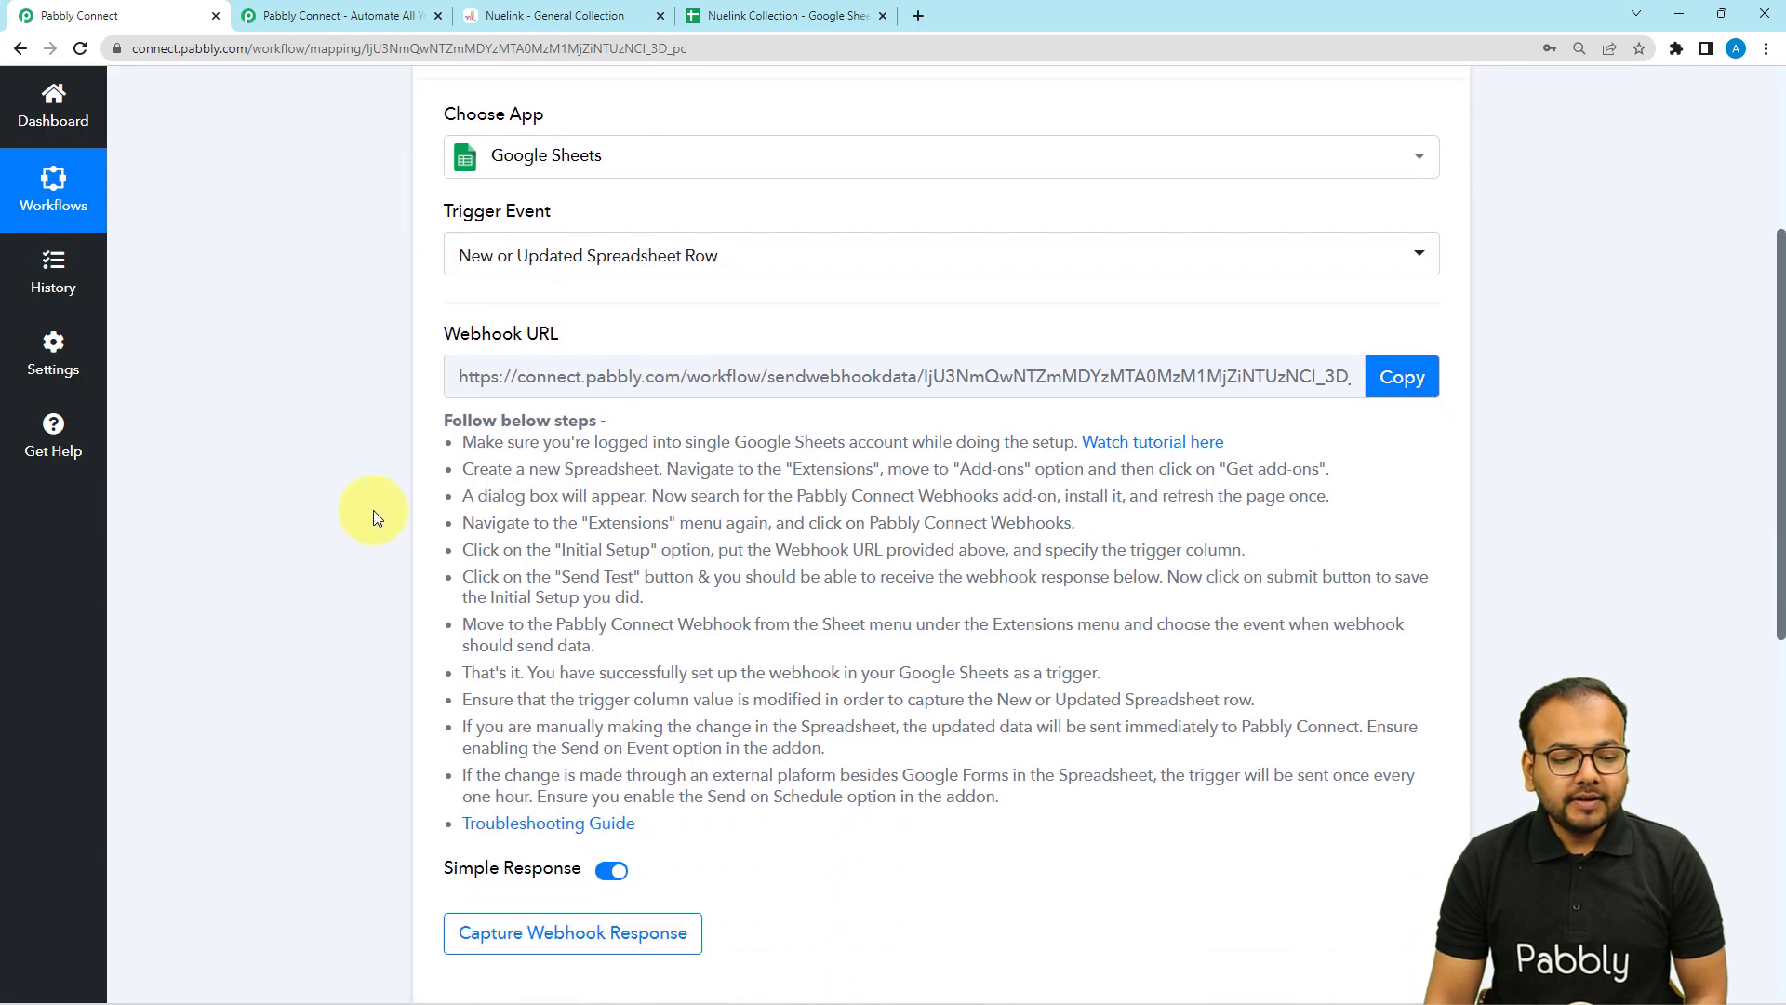
{"action": "left_click", "coordinate": [1410, 378]}
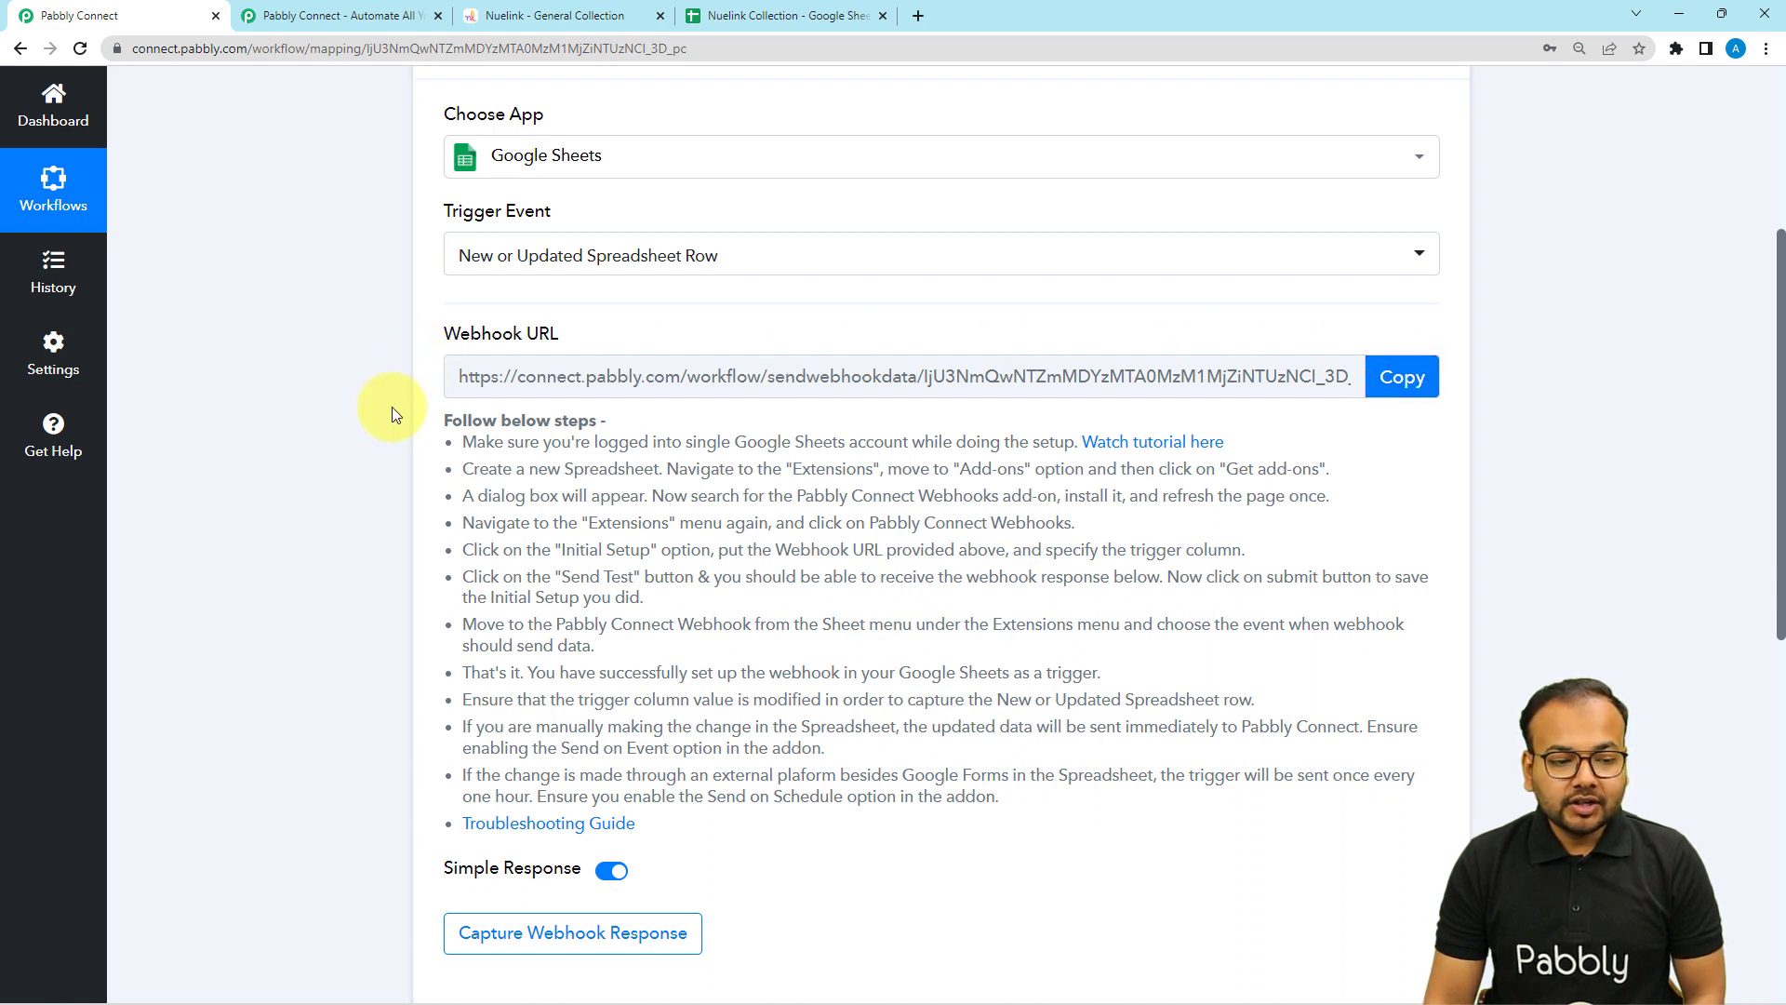
{"action": "scroll", "coordinate": [393, 413], "scroll_direction": "down", "scroll_amount": 2}
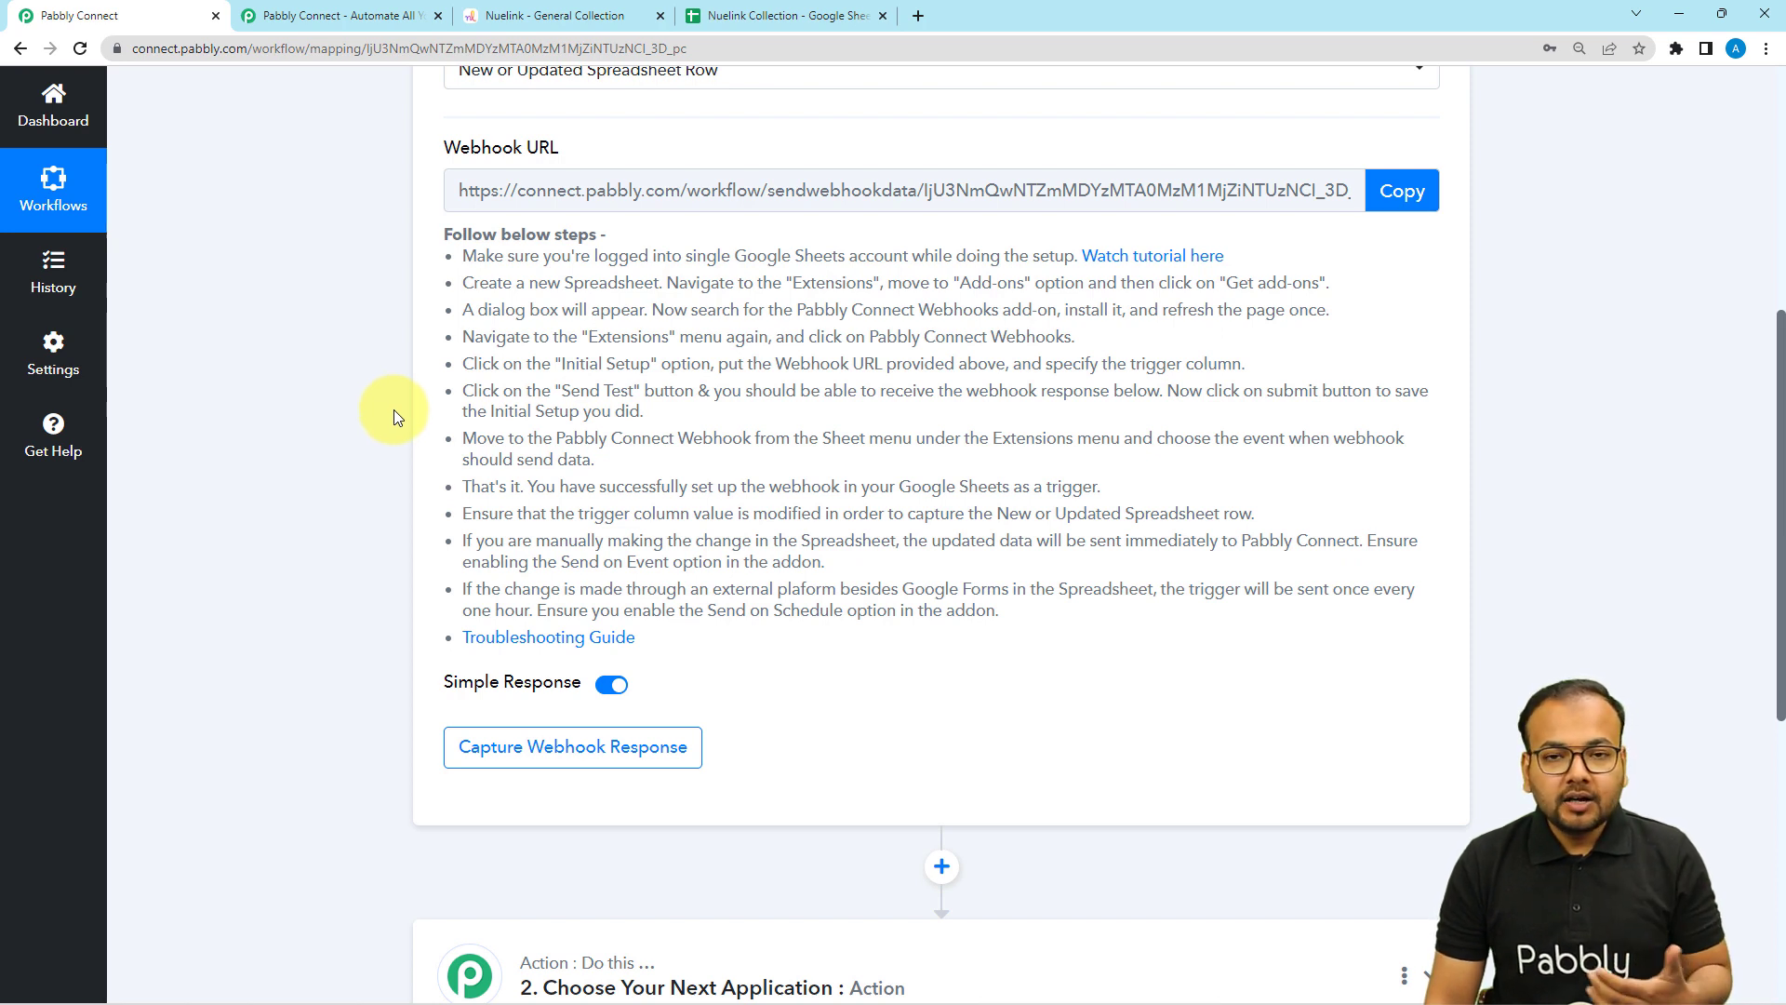
{"action": "scroll", "coordinate": [423, 416], "scroll_direction": "down", "scroll_amount": 2}
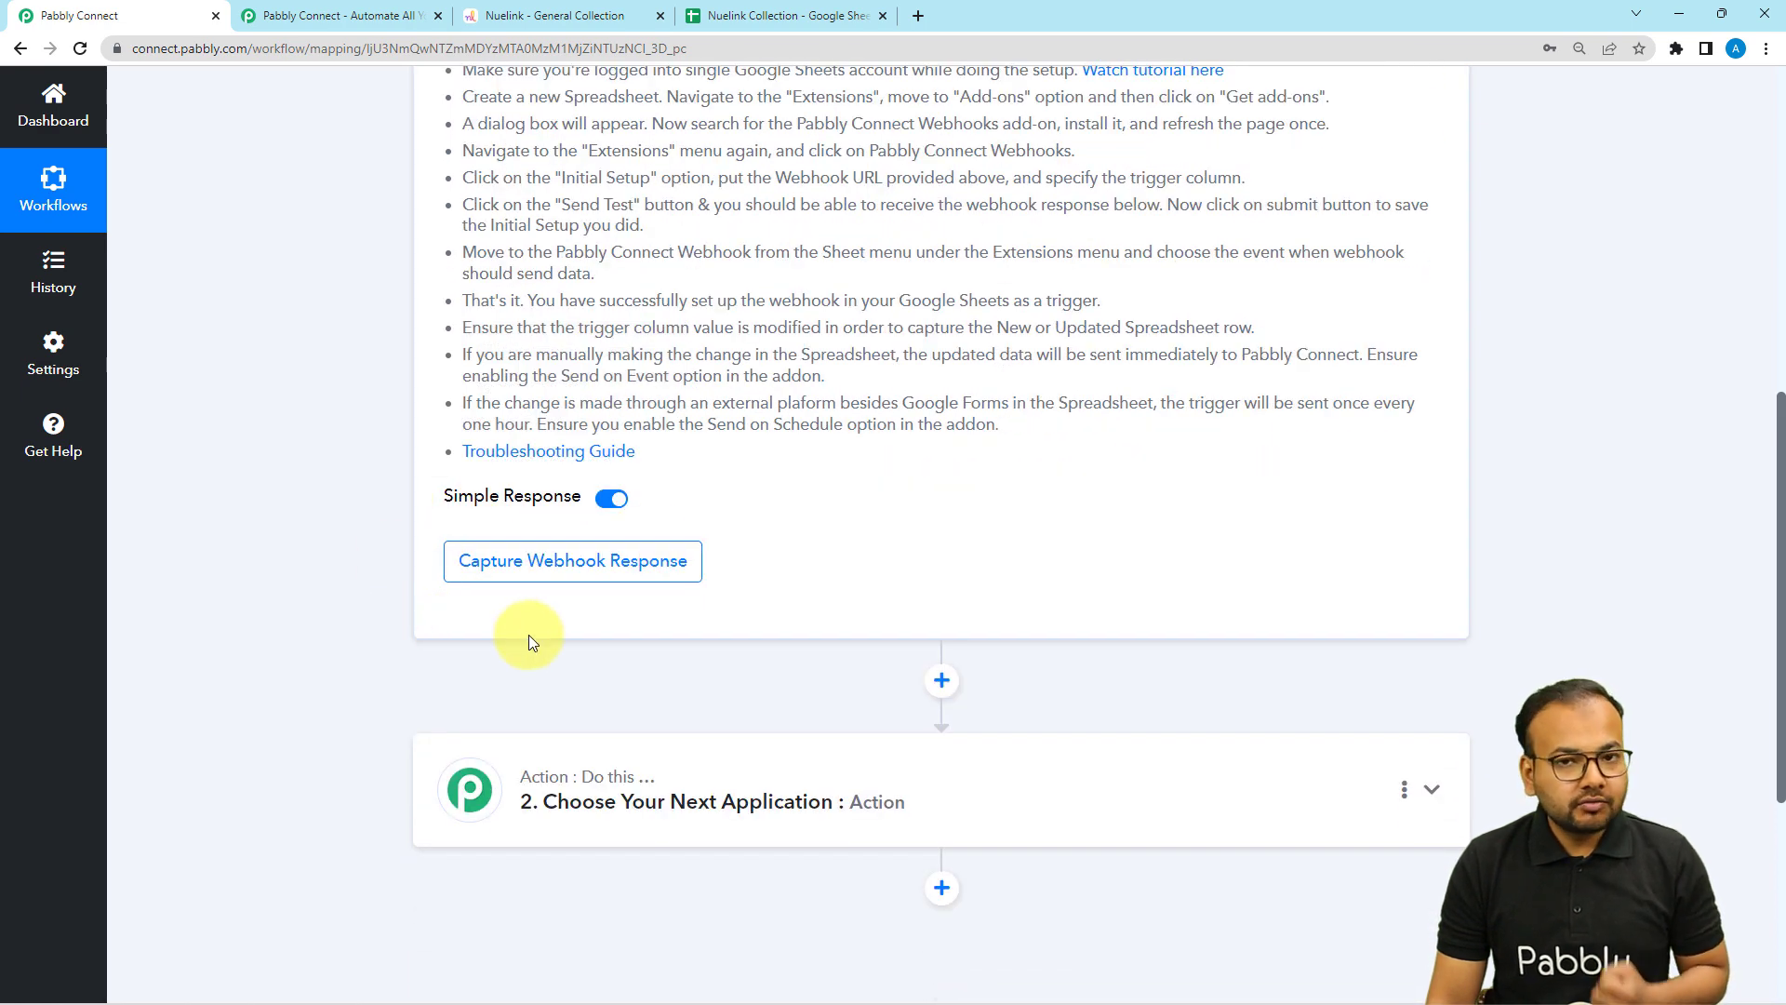
{"action": "scroll", "coordinate": [536, 644], "scroll_direction": "up", "scroll_amount": 2}
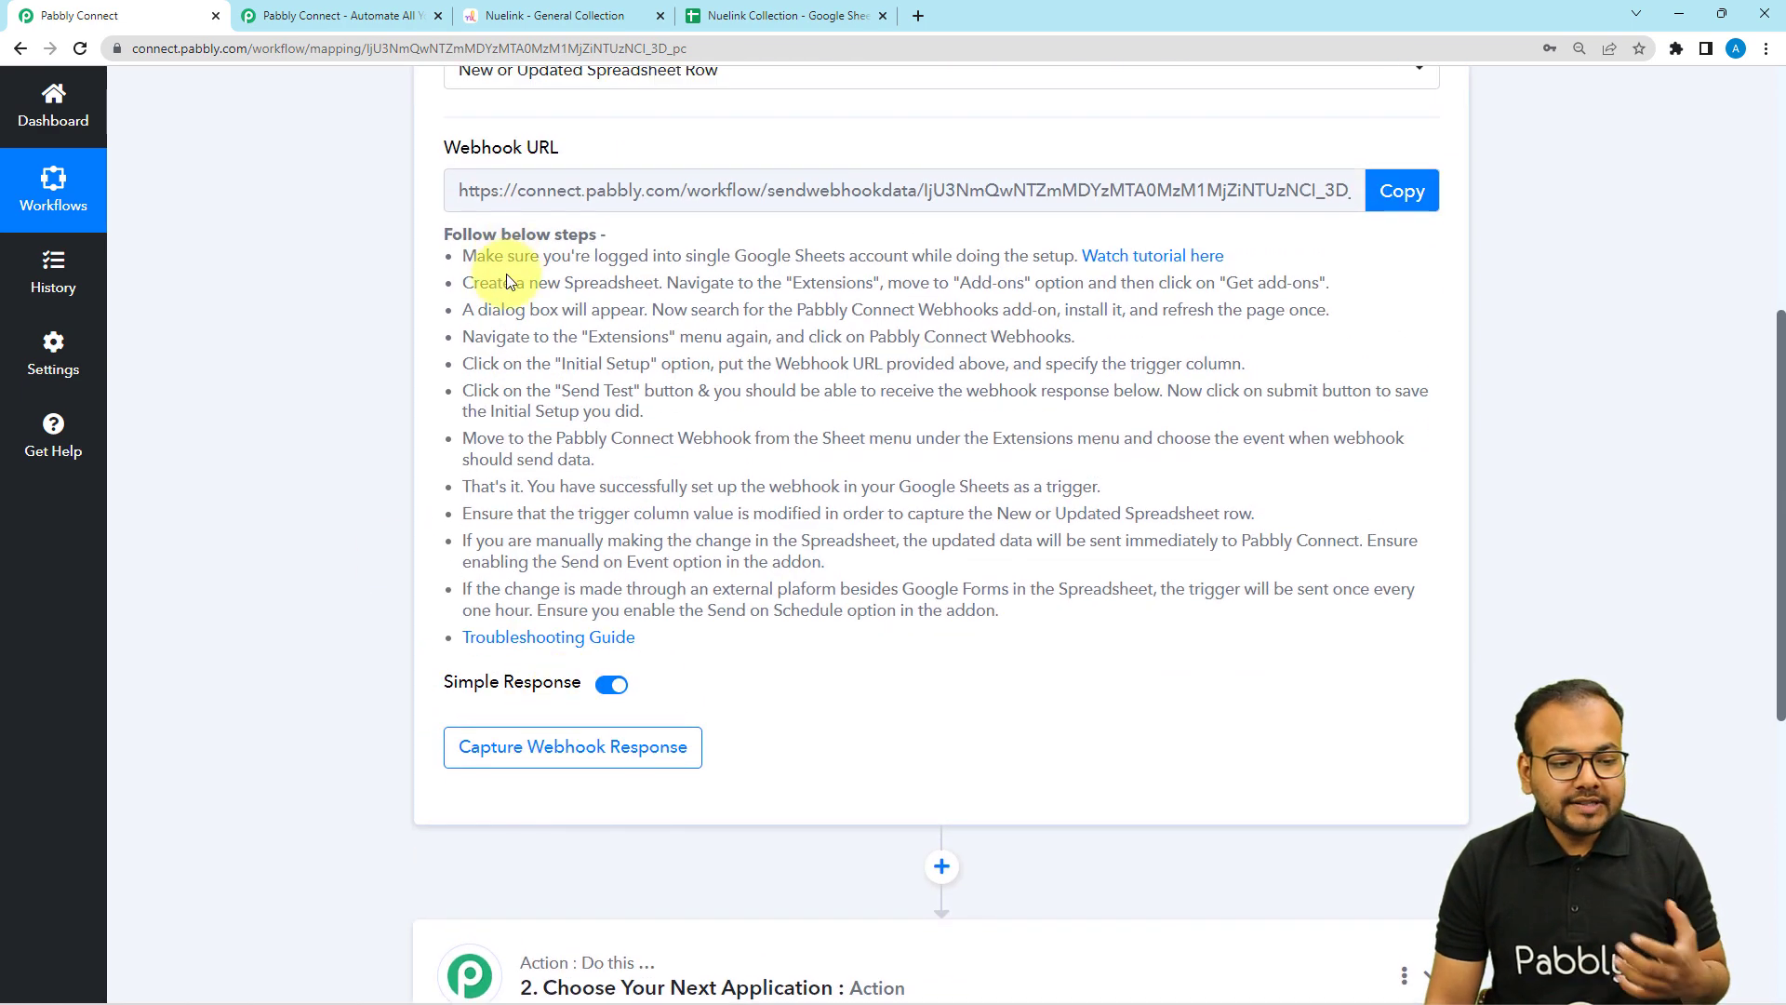
{"action": "left_click_drag", "start_coordinate": [513, 283], "coordinate": [611, 638]}
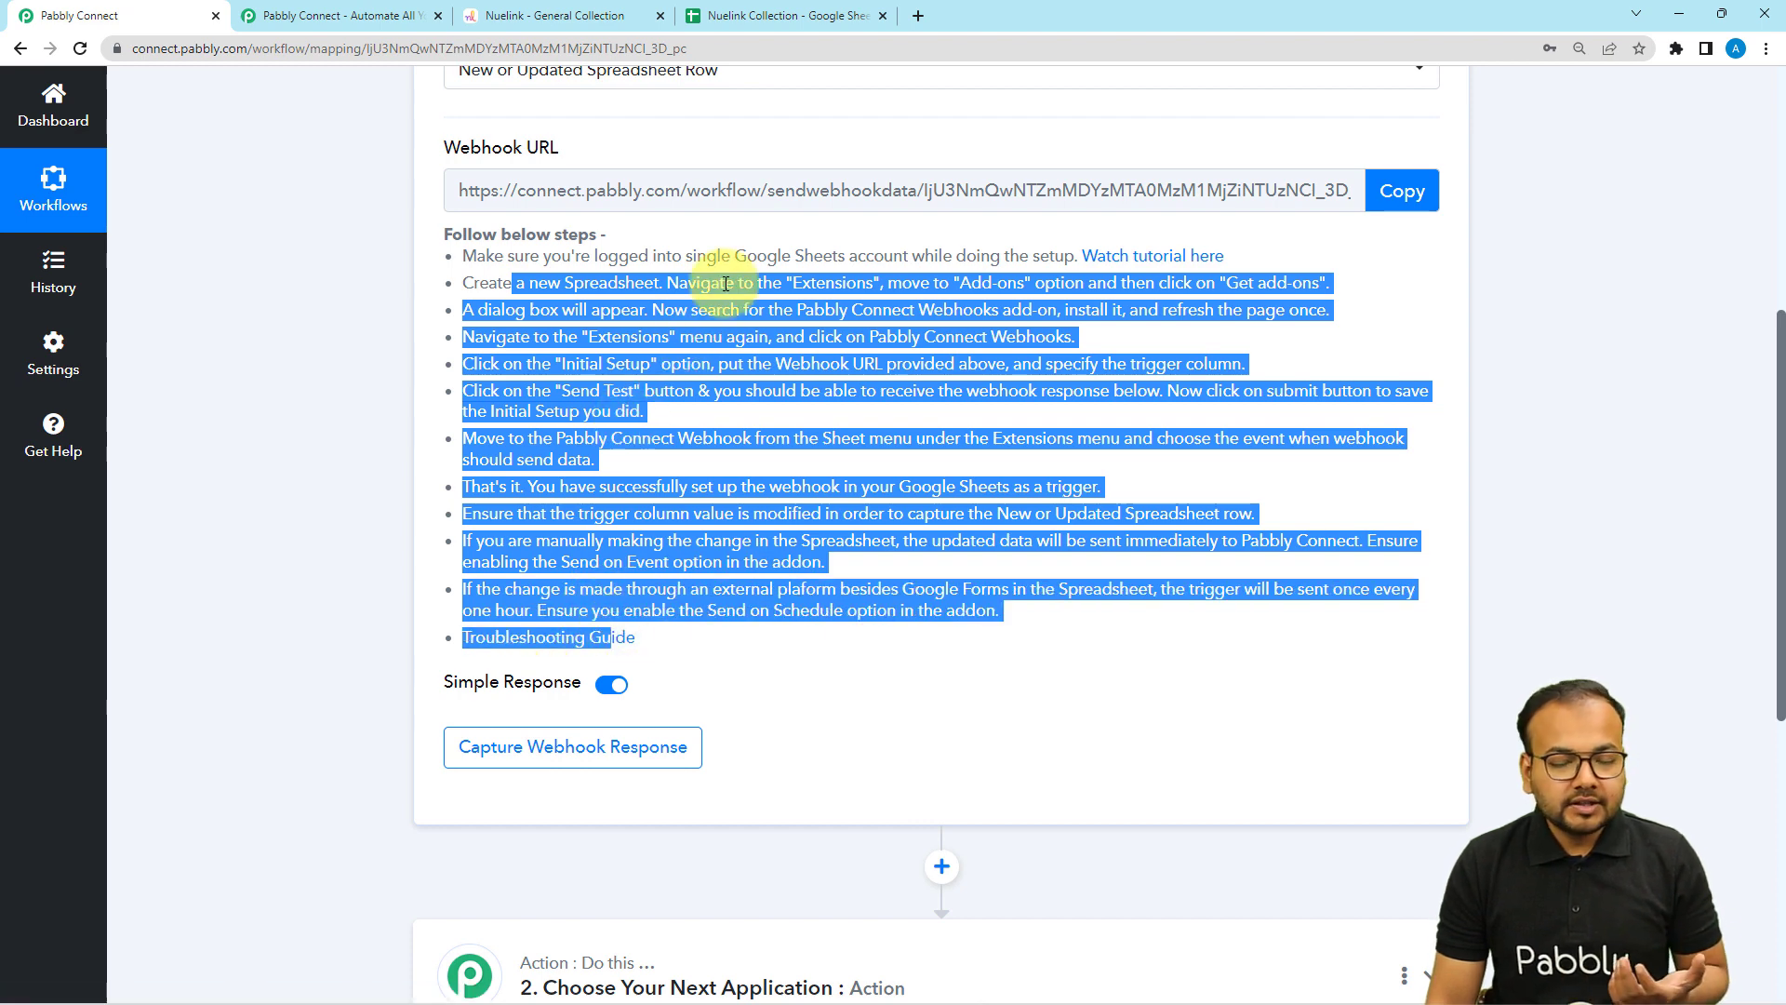
{"action": "scroll", "coordinate": [251, 479], "scroll_direction": "down", "scroll_amount": 2}
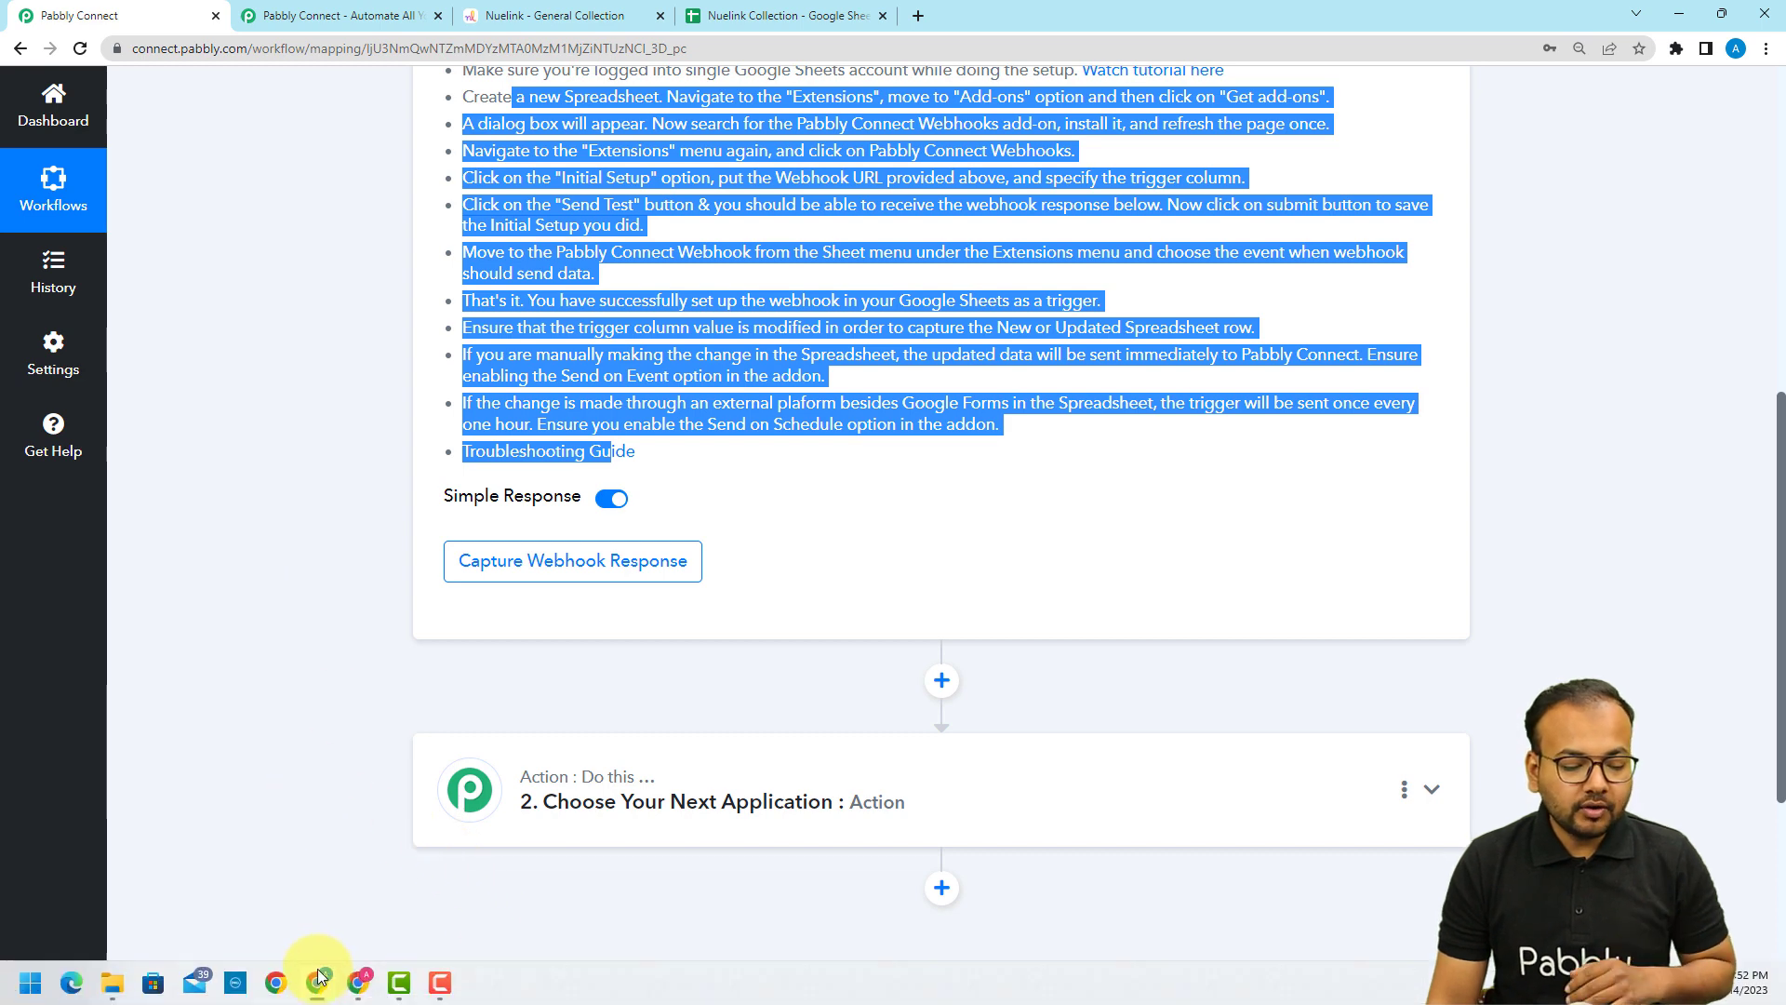
- Switch to the Nuelink Collection spreadsheet in Google Sheets and look up the Pabbly Connect Webhooks add-on in the Google Workspace Marketplace
{"action": "mouse_move", "coordinate": [305, 982]}
{"action": "left_click", "coordinate": [344, 925]}
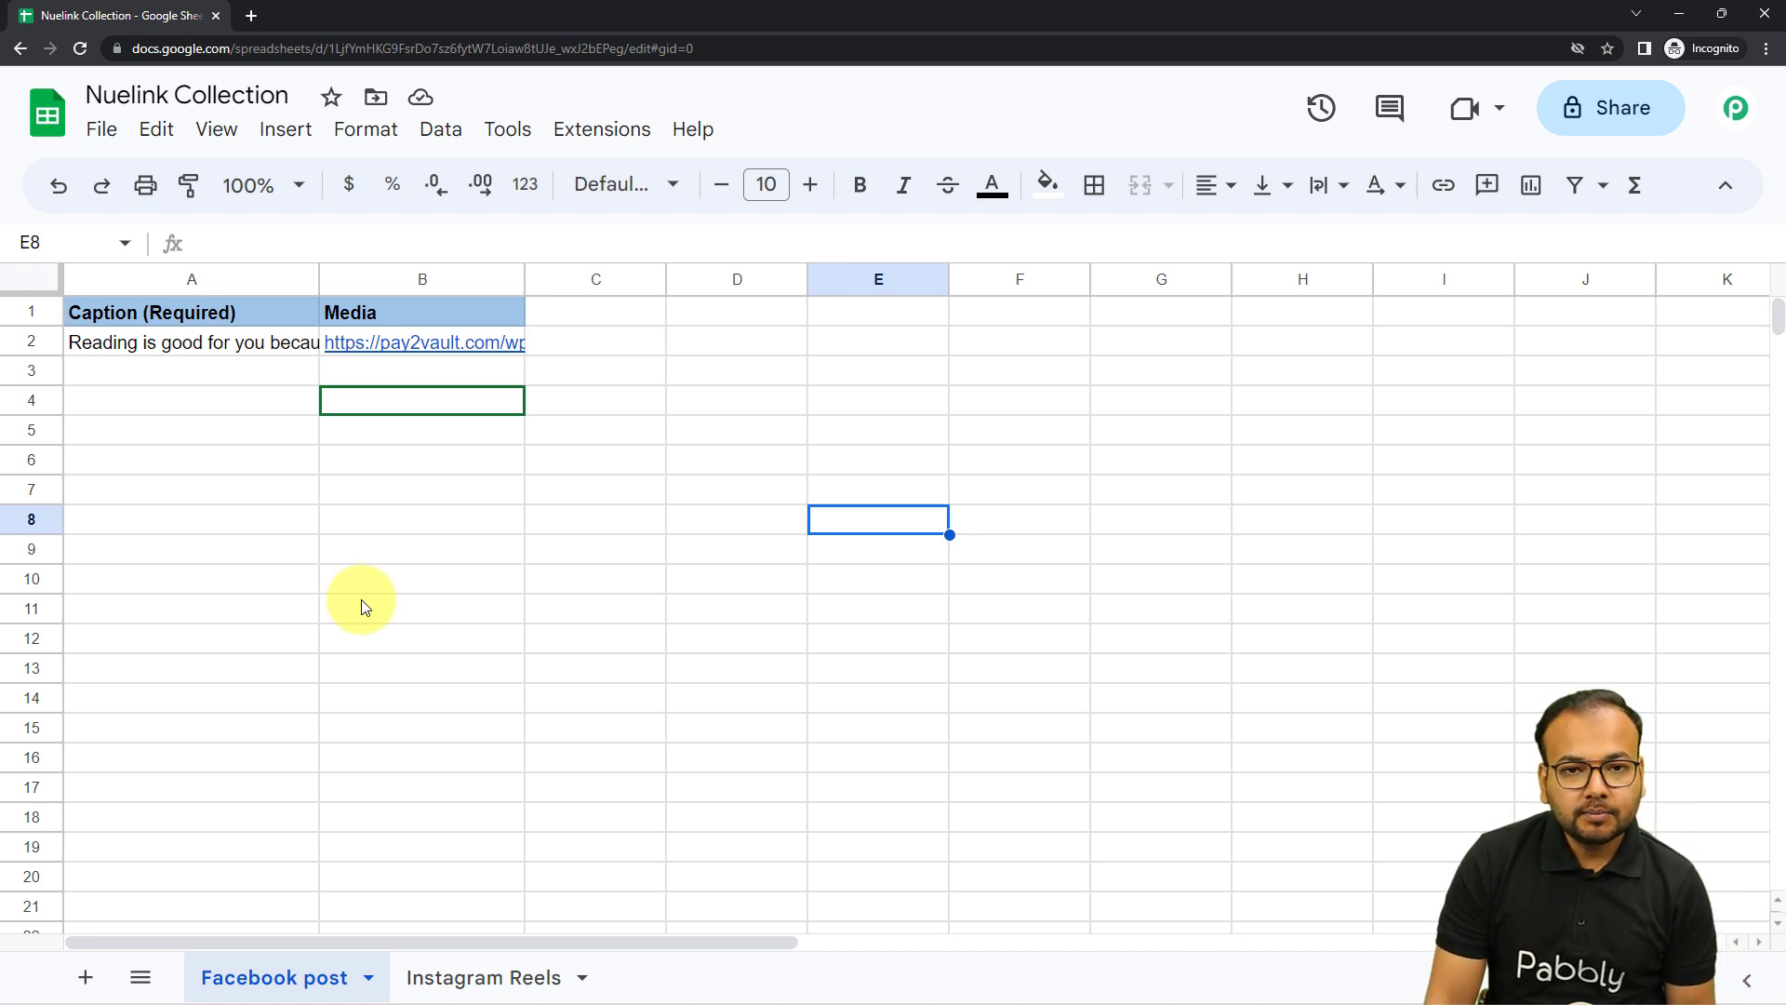
{"action": "left_click", "coordinate": [588, 139]}
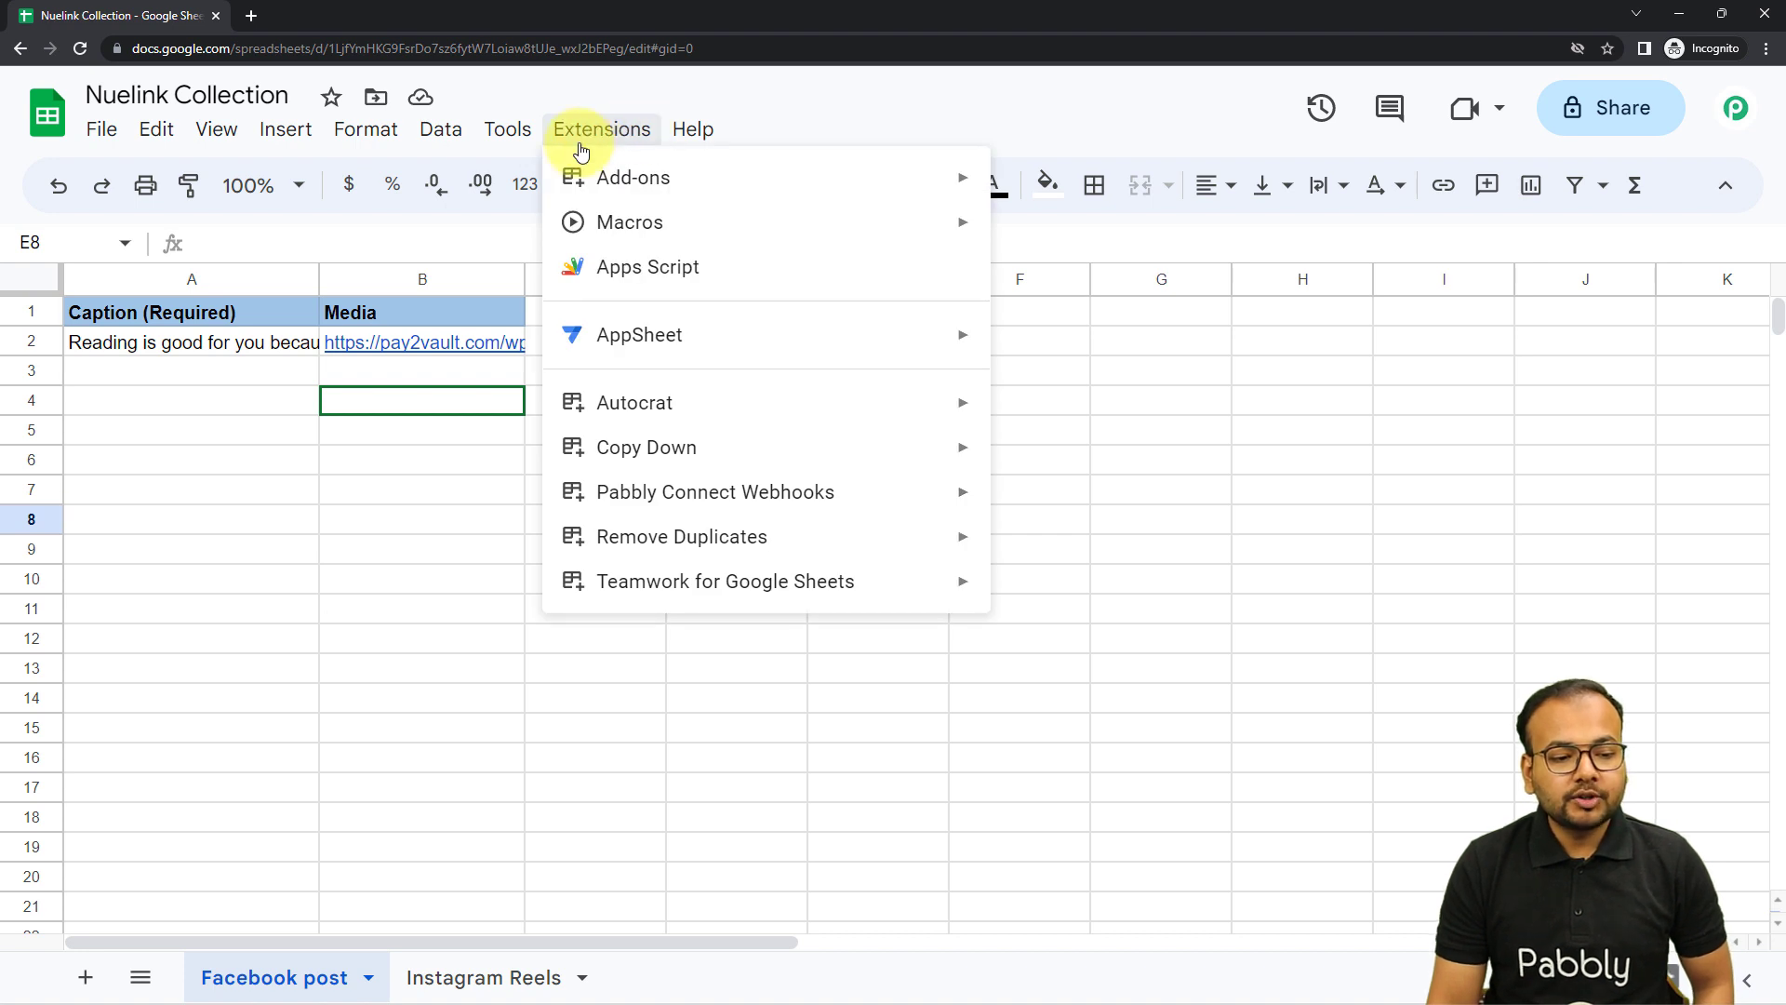
{"action": "mouse_move", "coordinate": [637, 194]}
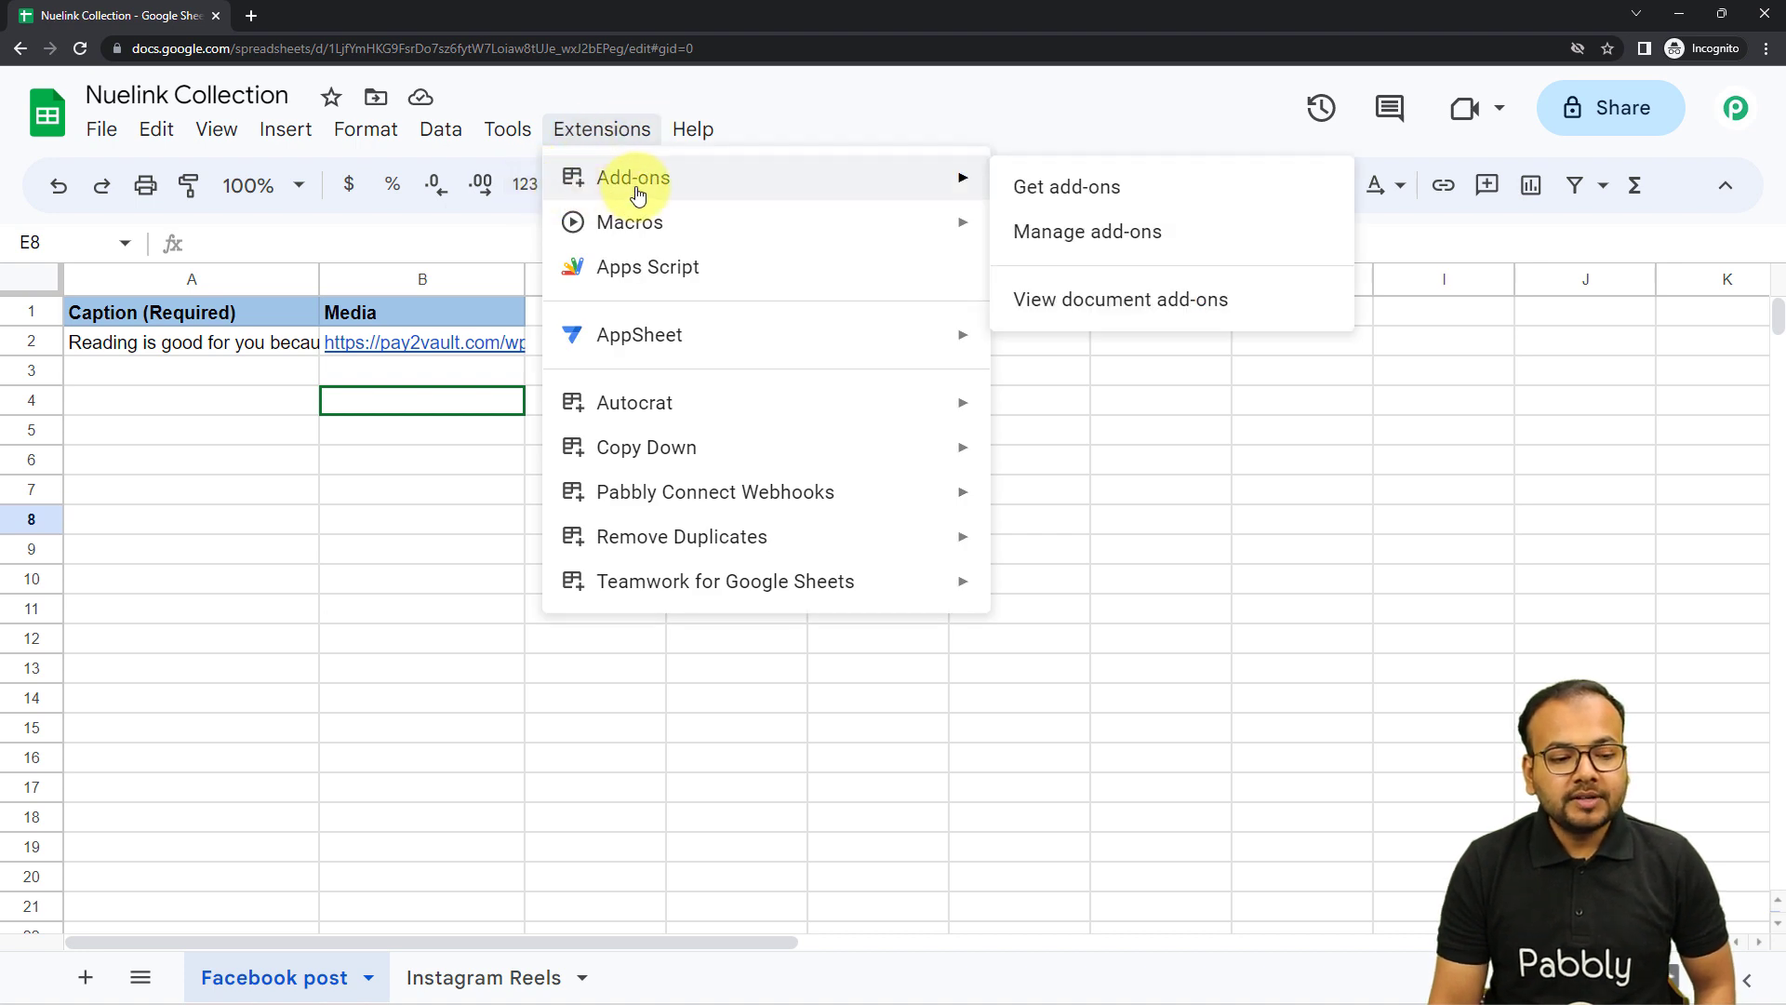
{"action": "left_click", "coordinate": [1046, 189]}
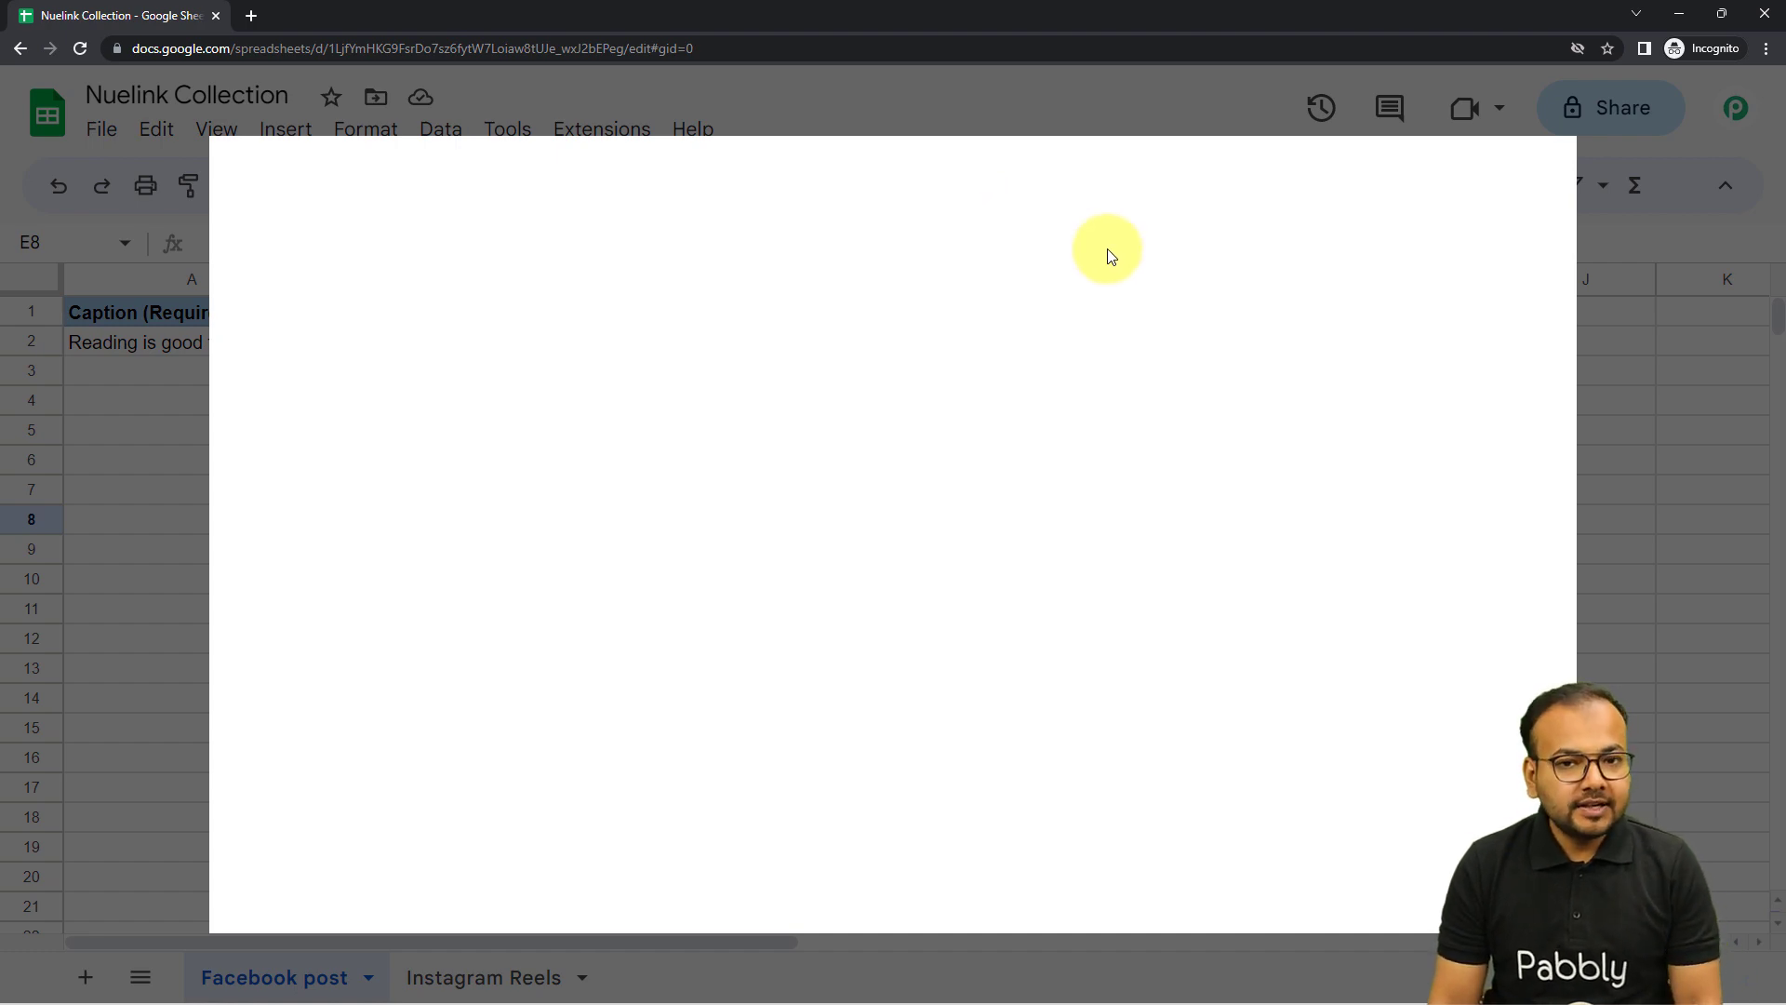
{"action": "left_click", "coordinate": [1167, 182]}
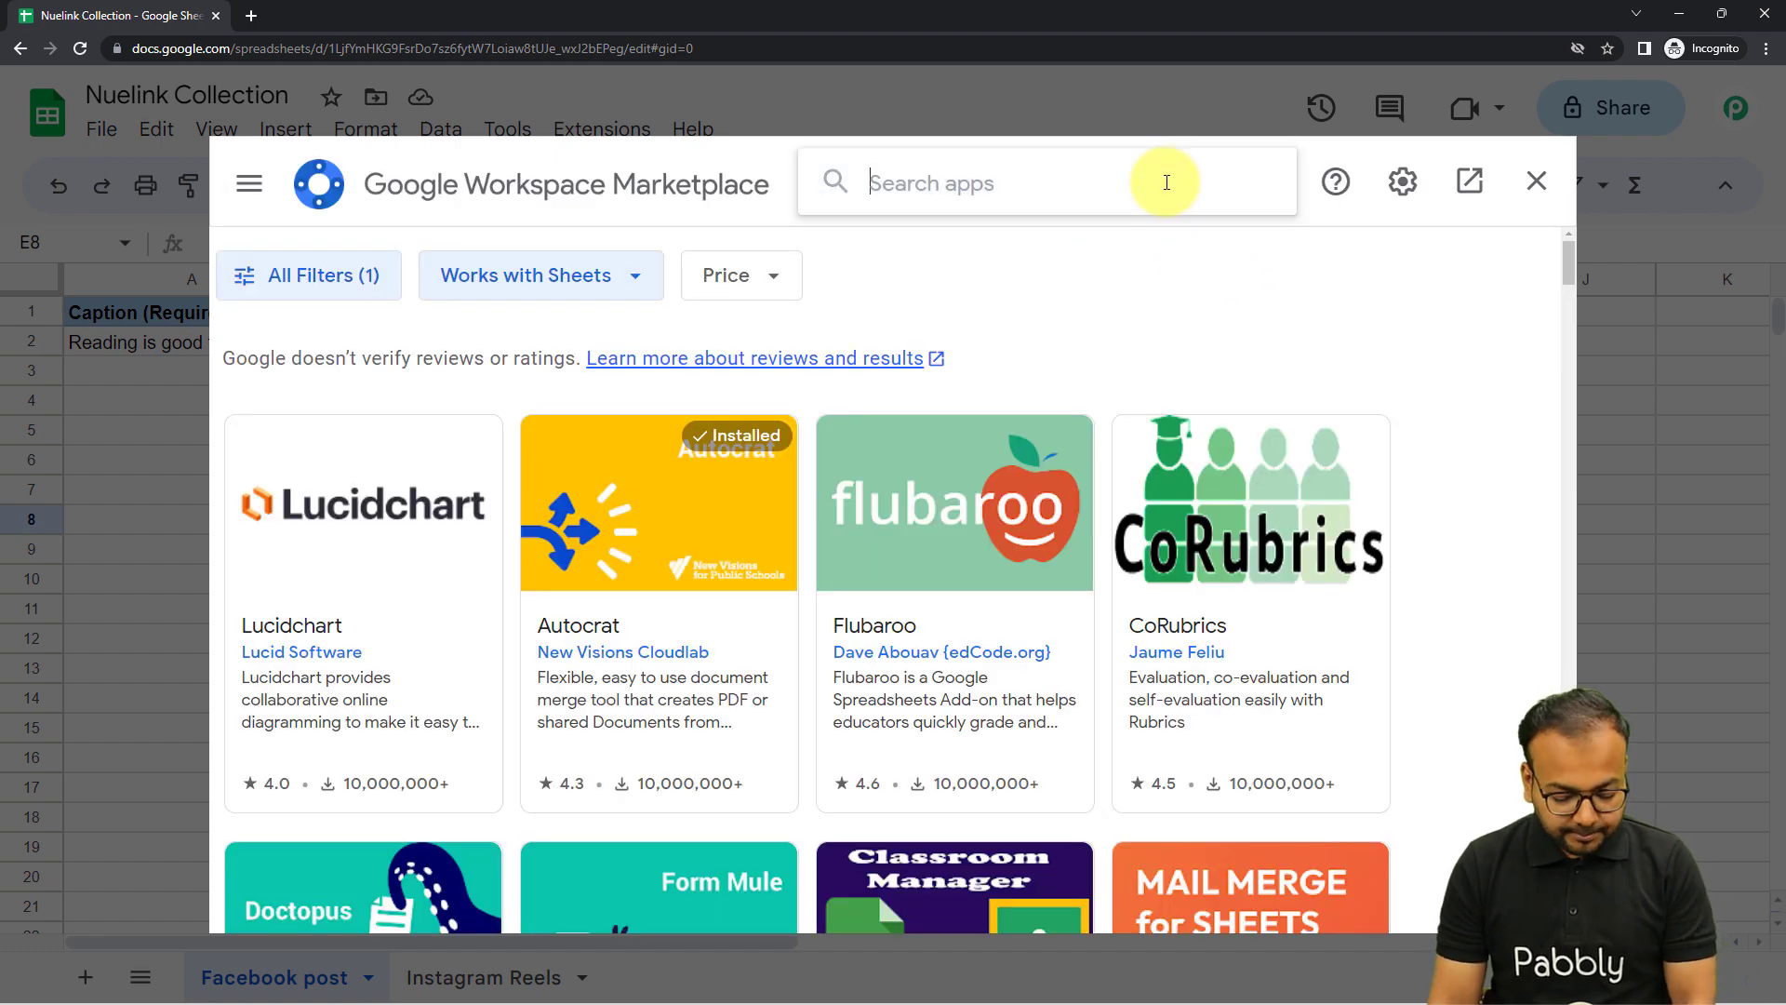
{"action": "type", "text": "pabb"}
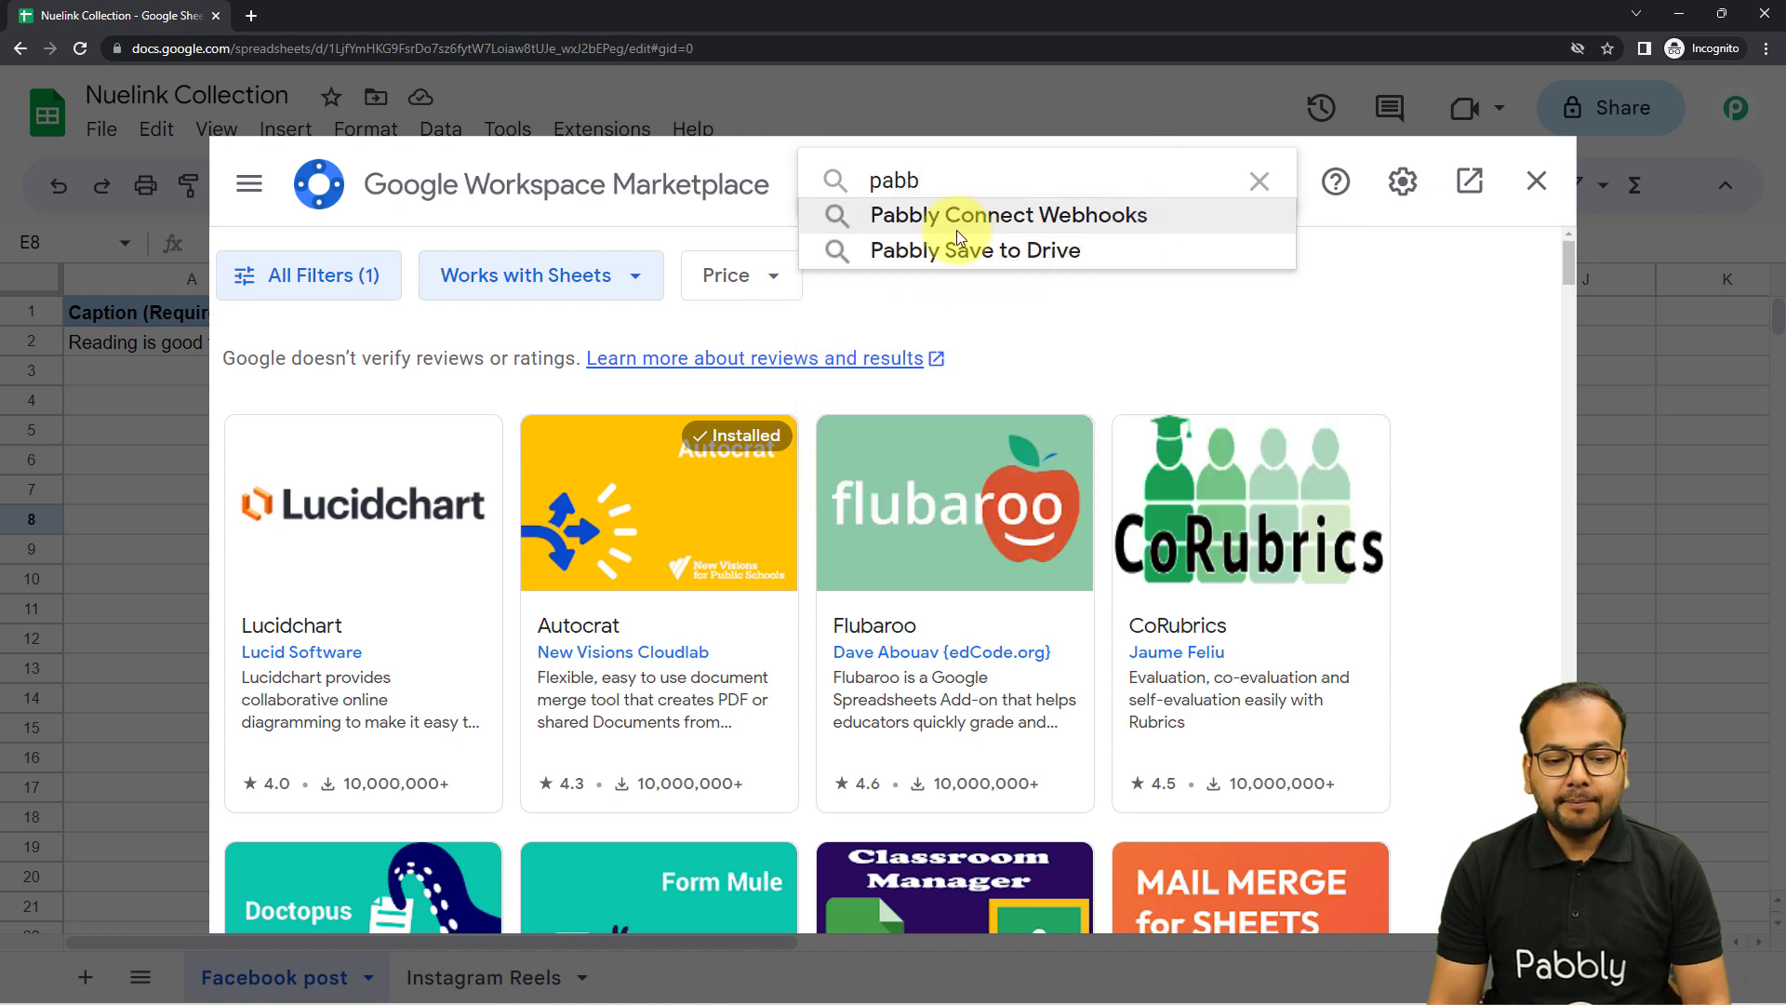
{"action": "left_click", "coordinate": [963, 225]}
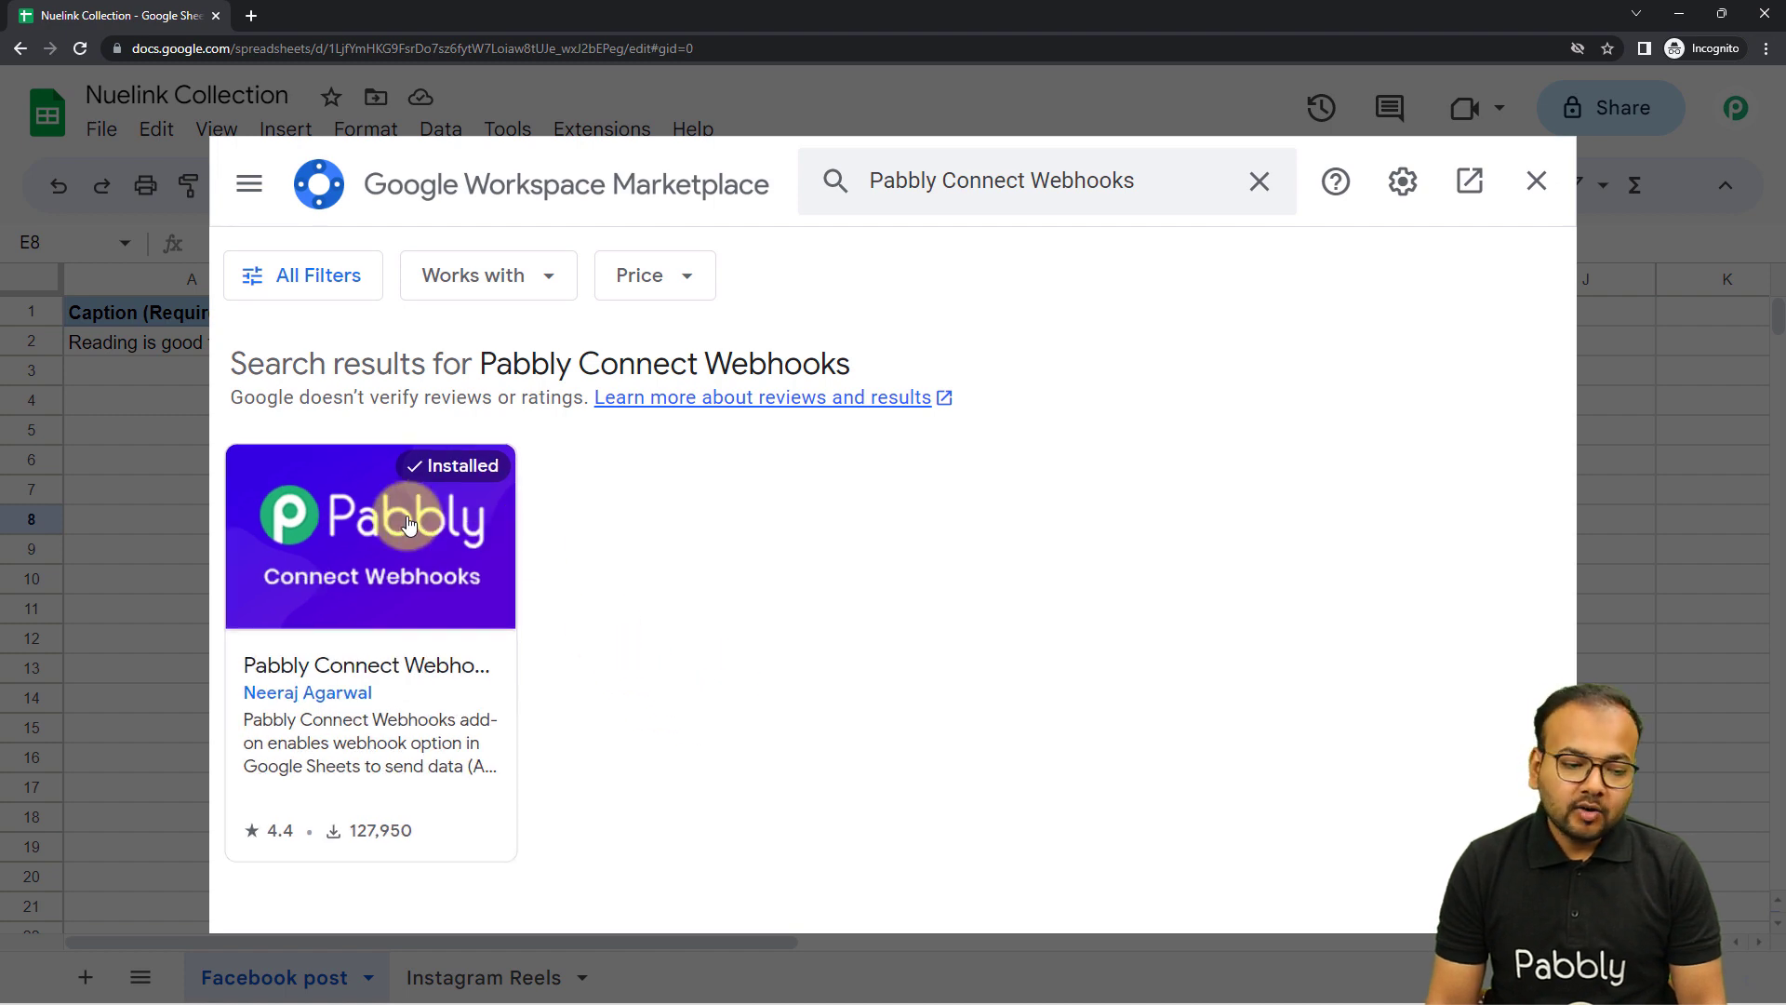
{"action": "left_click", "coordinate": [1536, 181]}
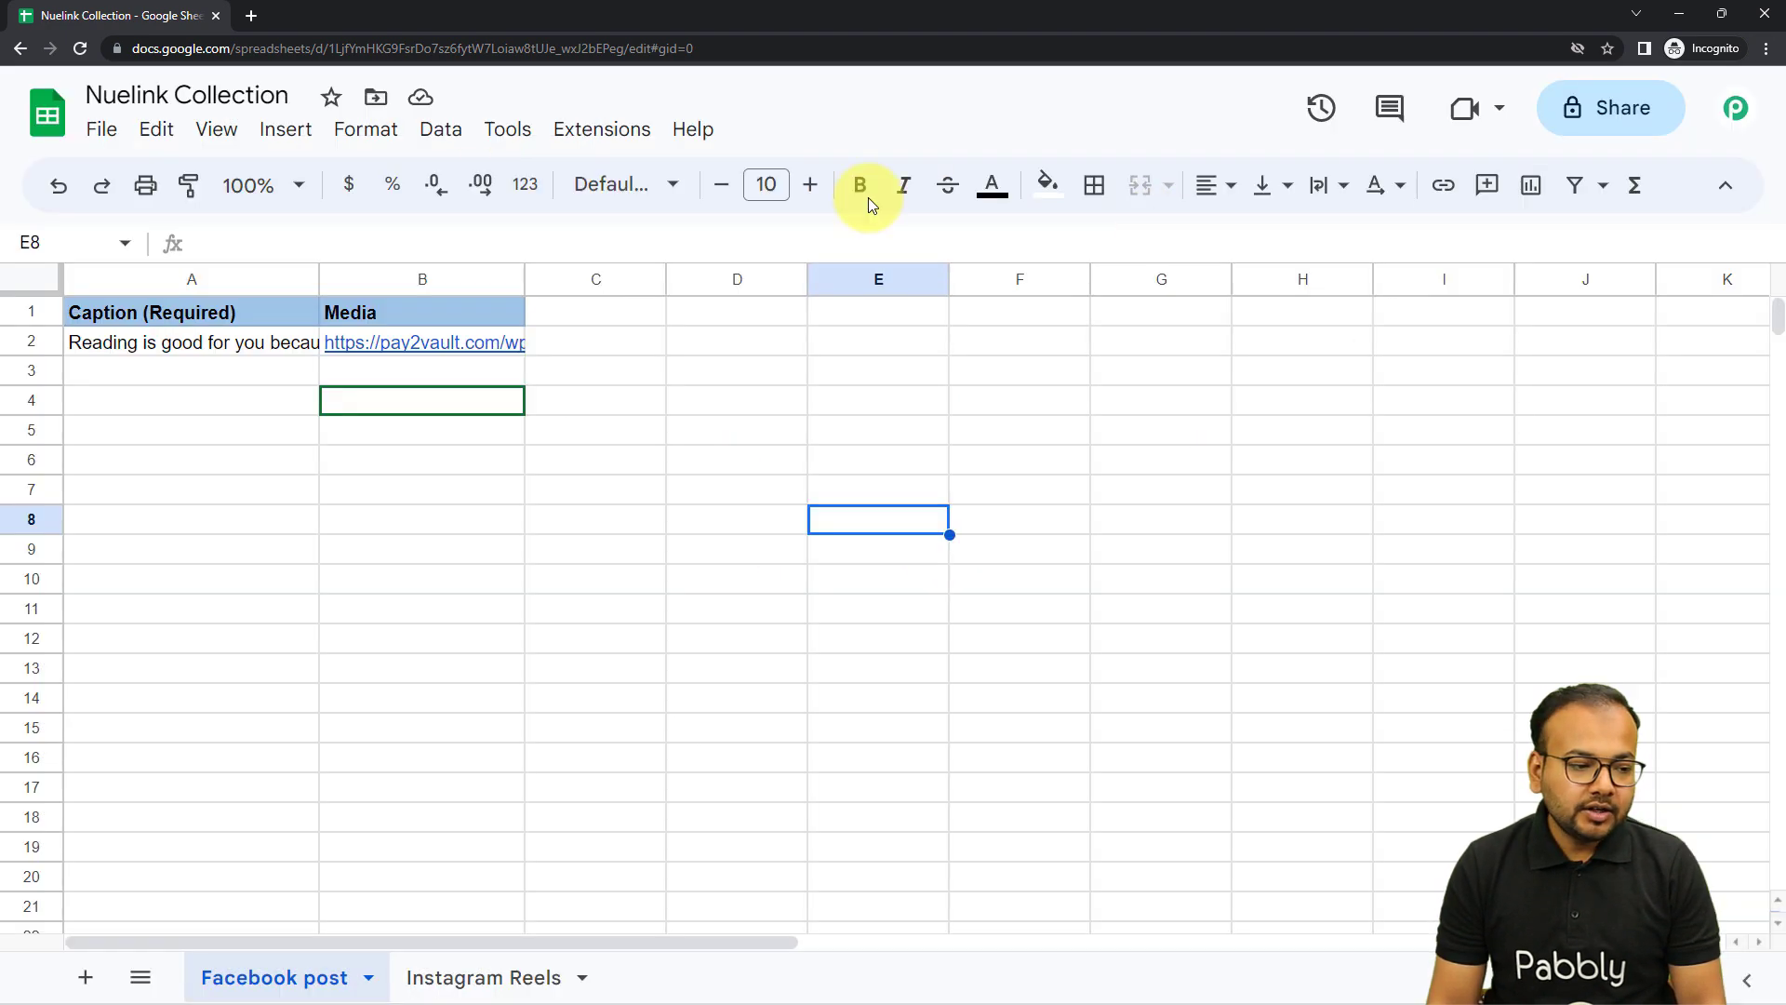
- Reload the Nuelink Collection spreadsheet and open the Initial Setup of Pabbly Connect Webhooks for the Facebook post sheet
{"action": "left_click", "coordinate": [78, 47]}
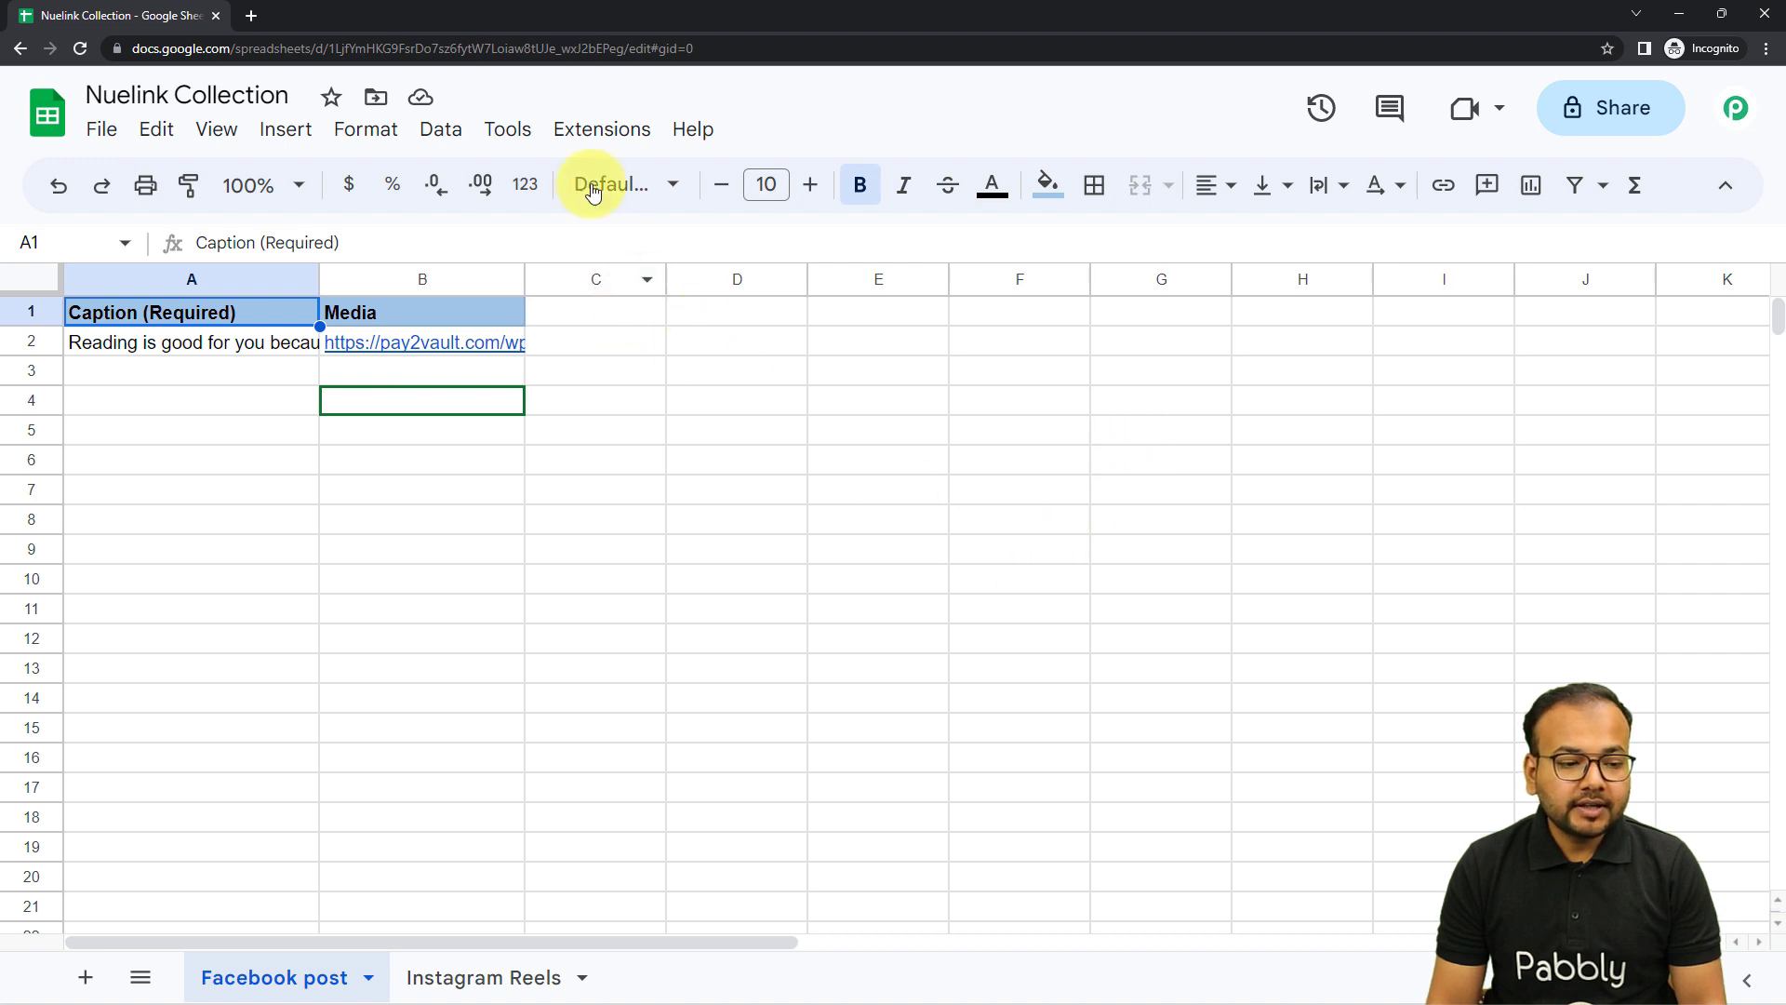
{"action": "left_click", "coordinate": [600, 131]}
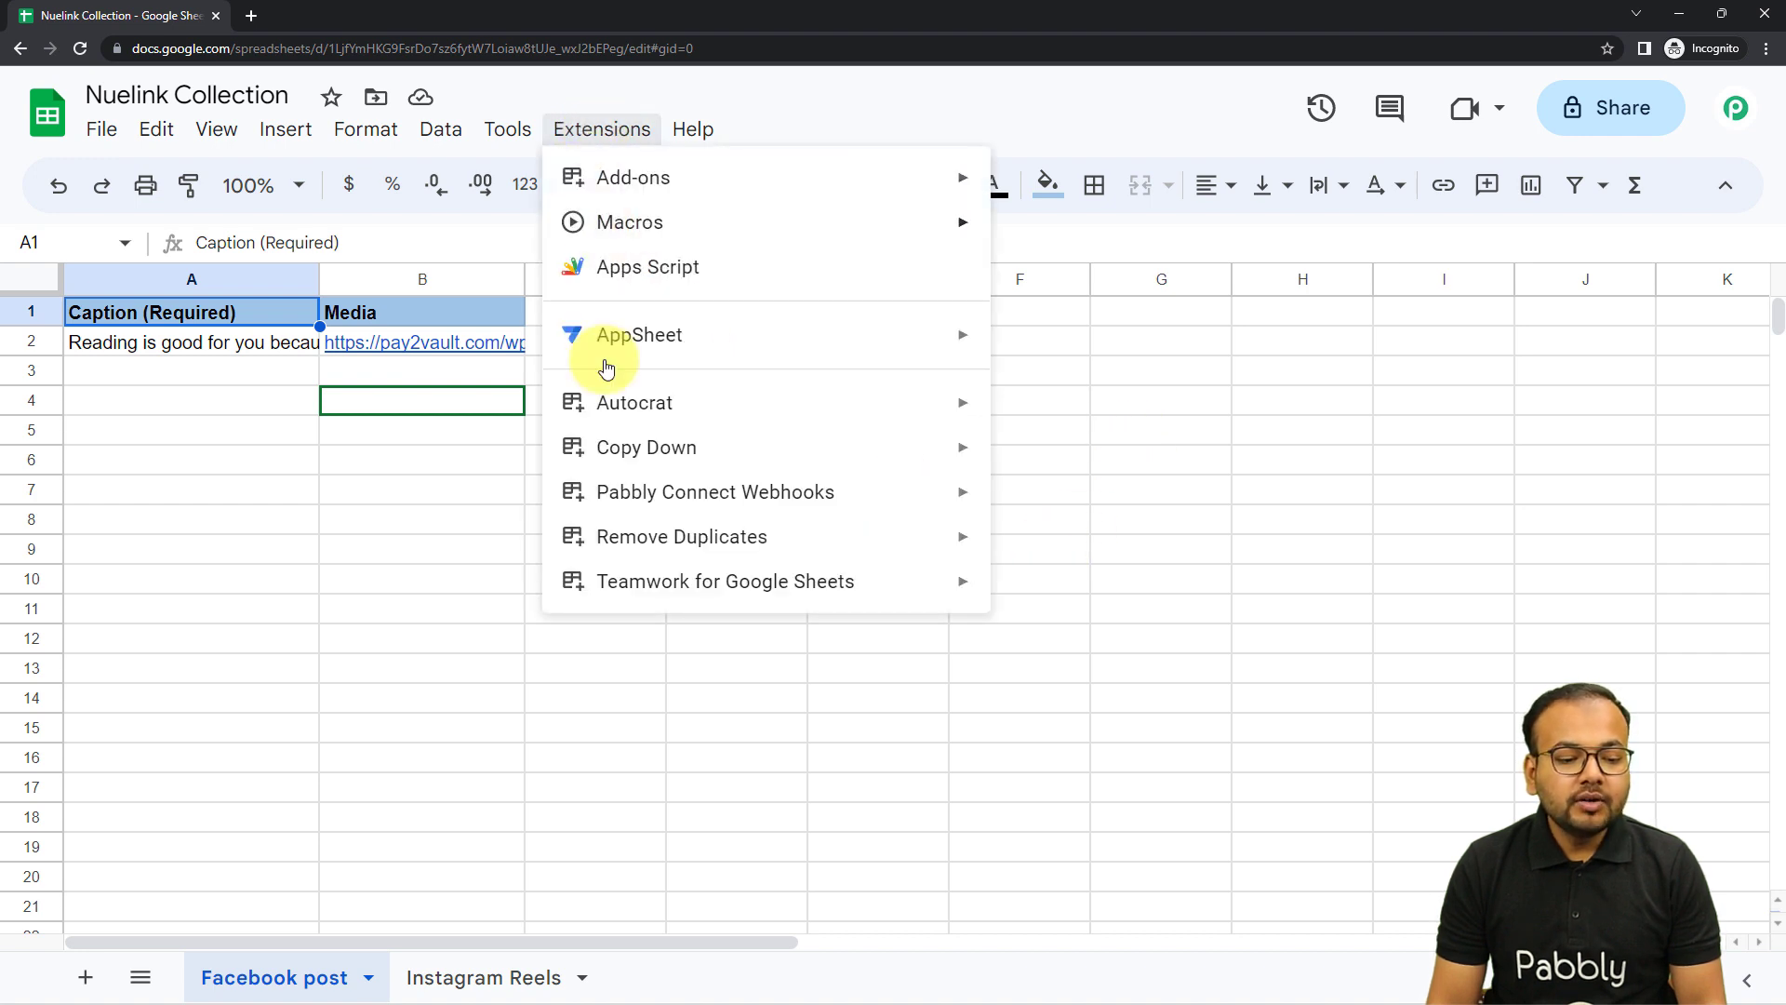
{"action": "mouse_move", "coordinate": [613, 506]}
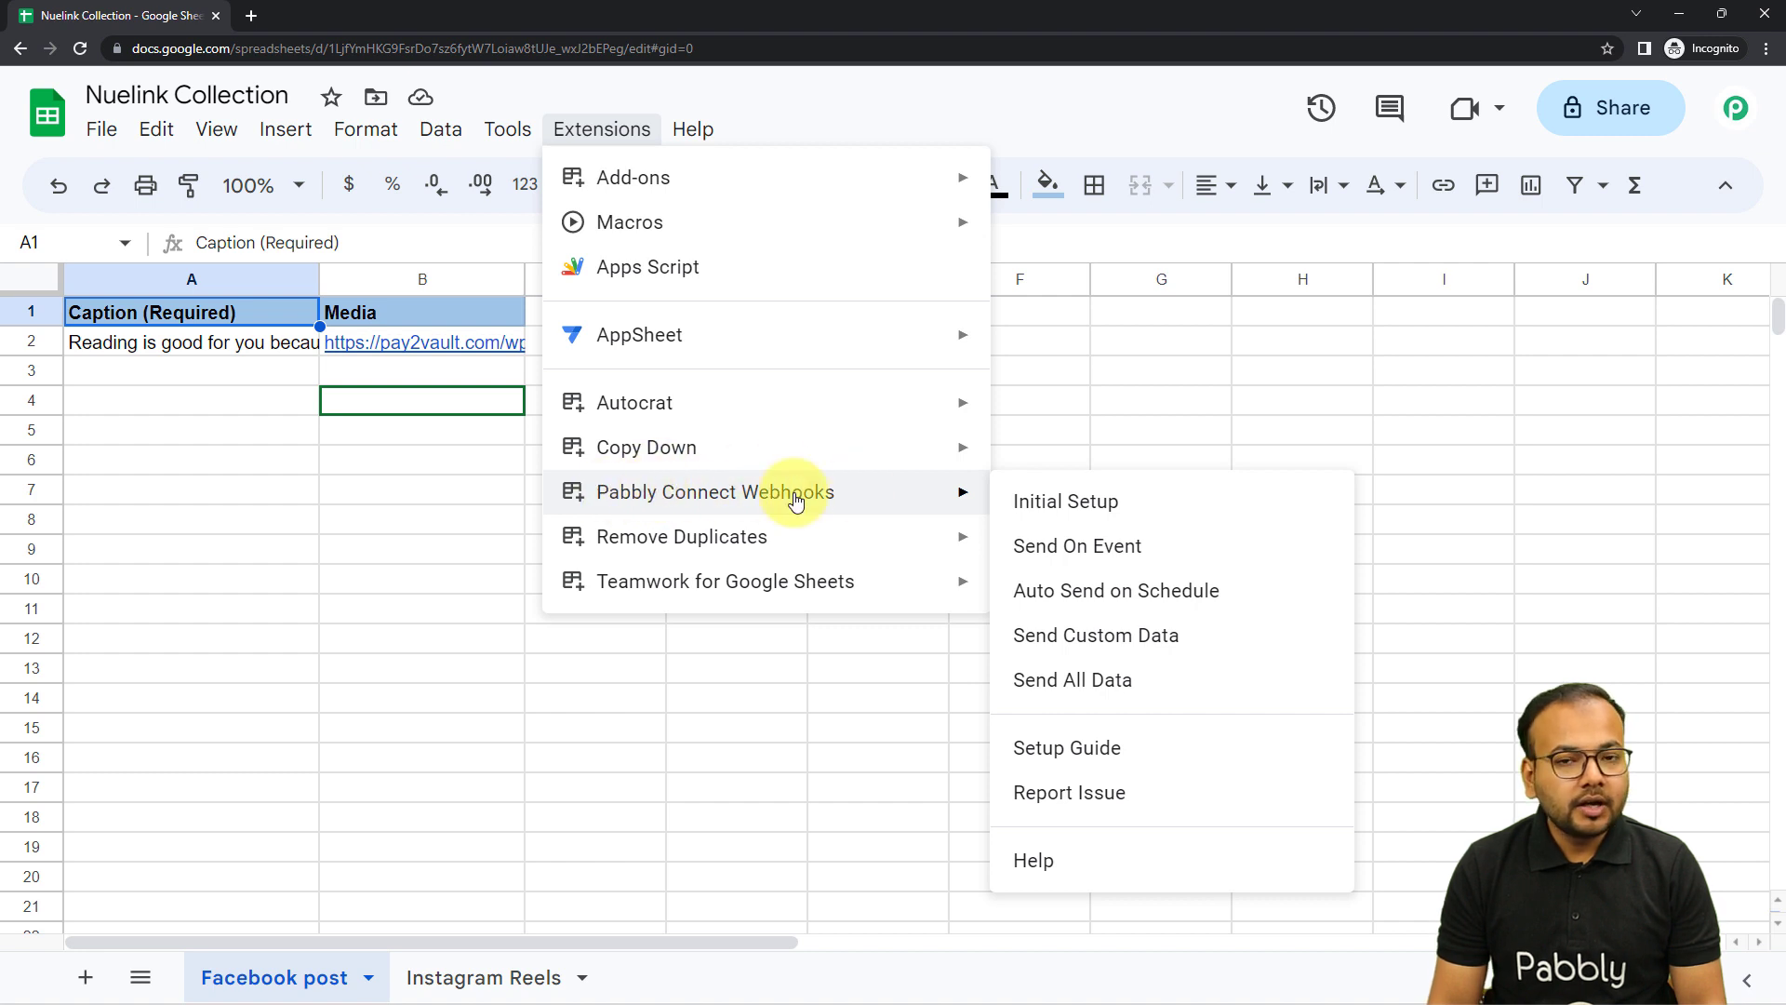
{"action": "left_click", "coordinate": [1058, 511]}
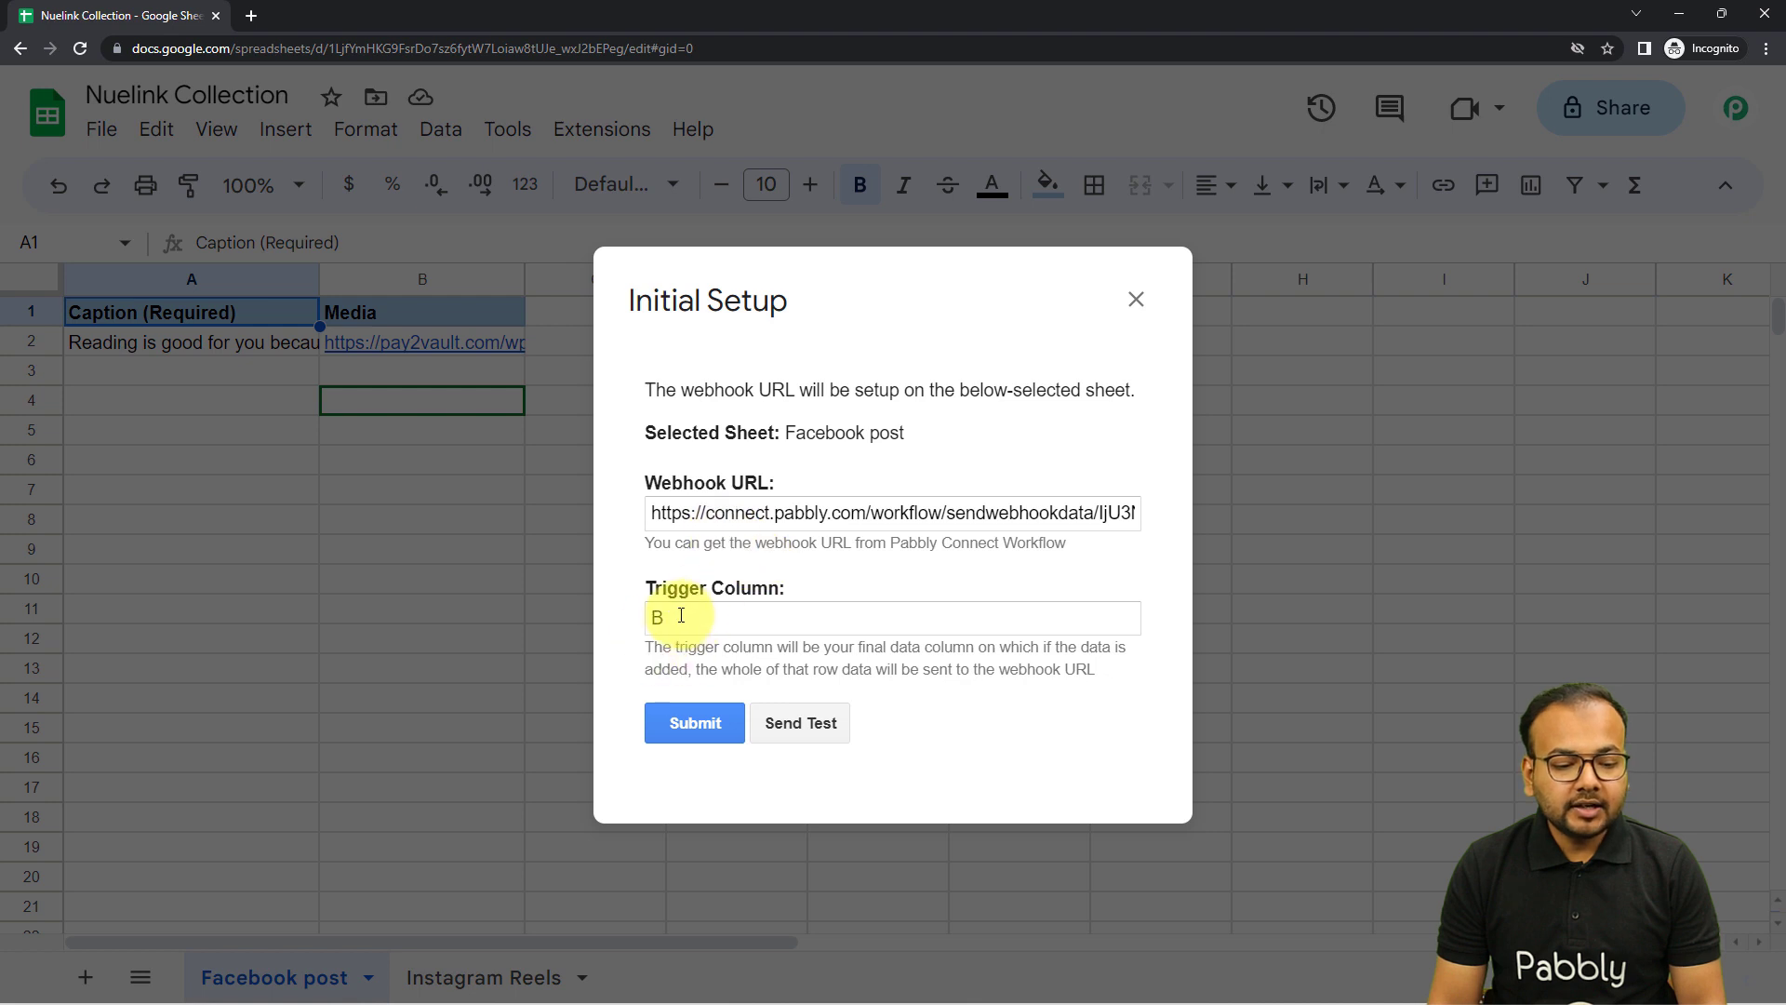
- Clear the prefilled webhook URL and trigger column in the Initial Setup dialog
{"action": "left_click", "coordinate": [678, 511]}
{"action": "key", "text": "ctrl+a"}
{"action": "key", "text": "BackSpace"}
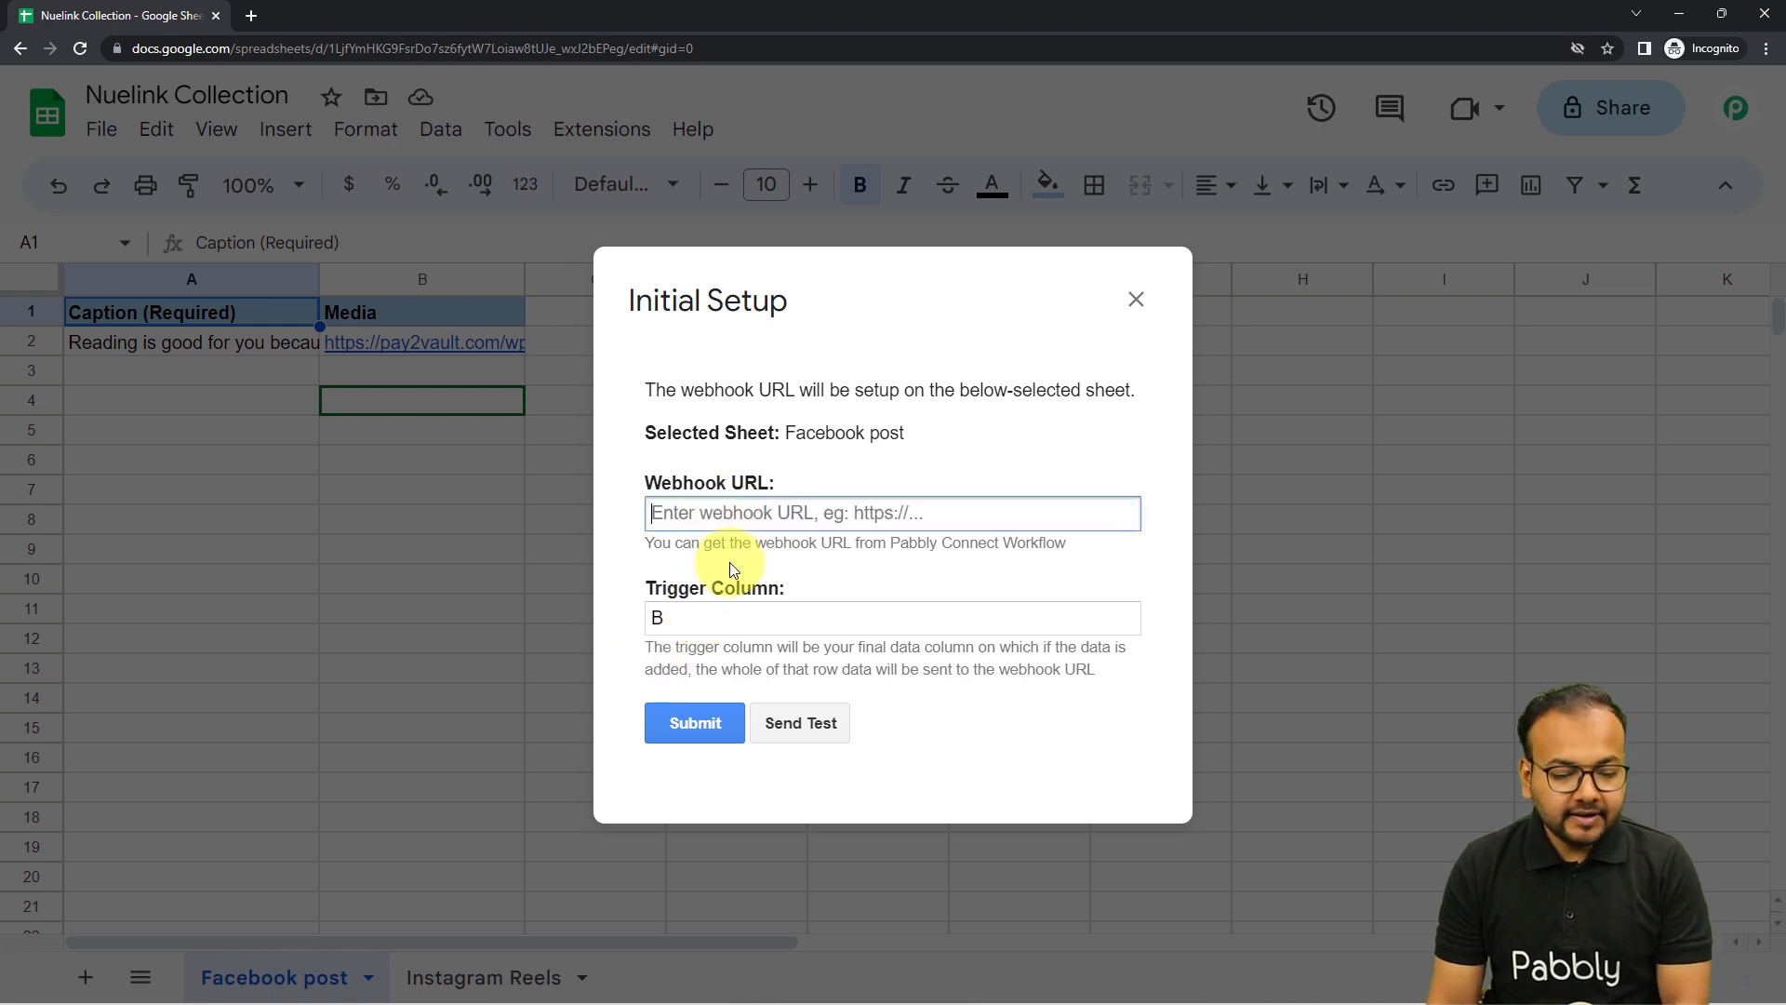
{"action": "left_click", "coordinate": [709, 621]}
{"action": "key", "text": "BackSpace"}
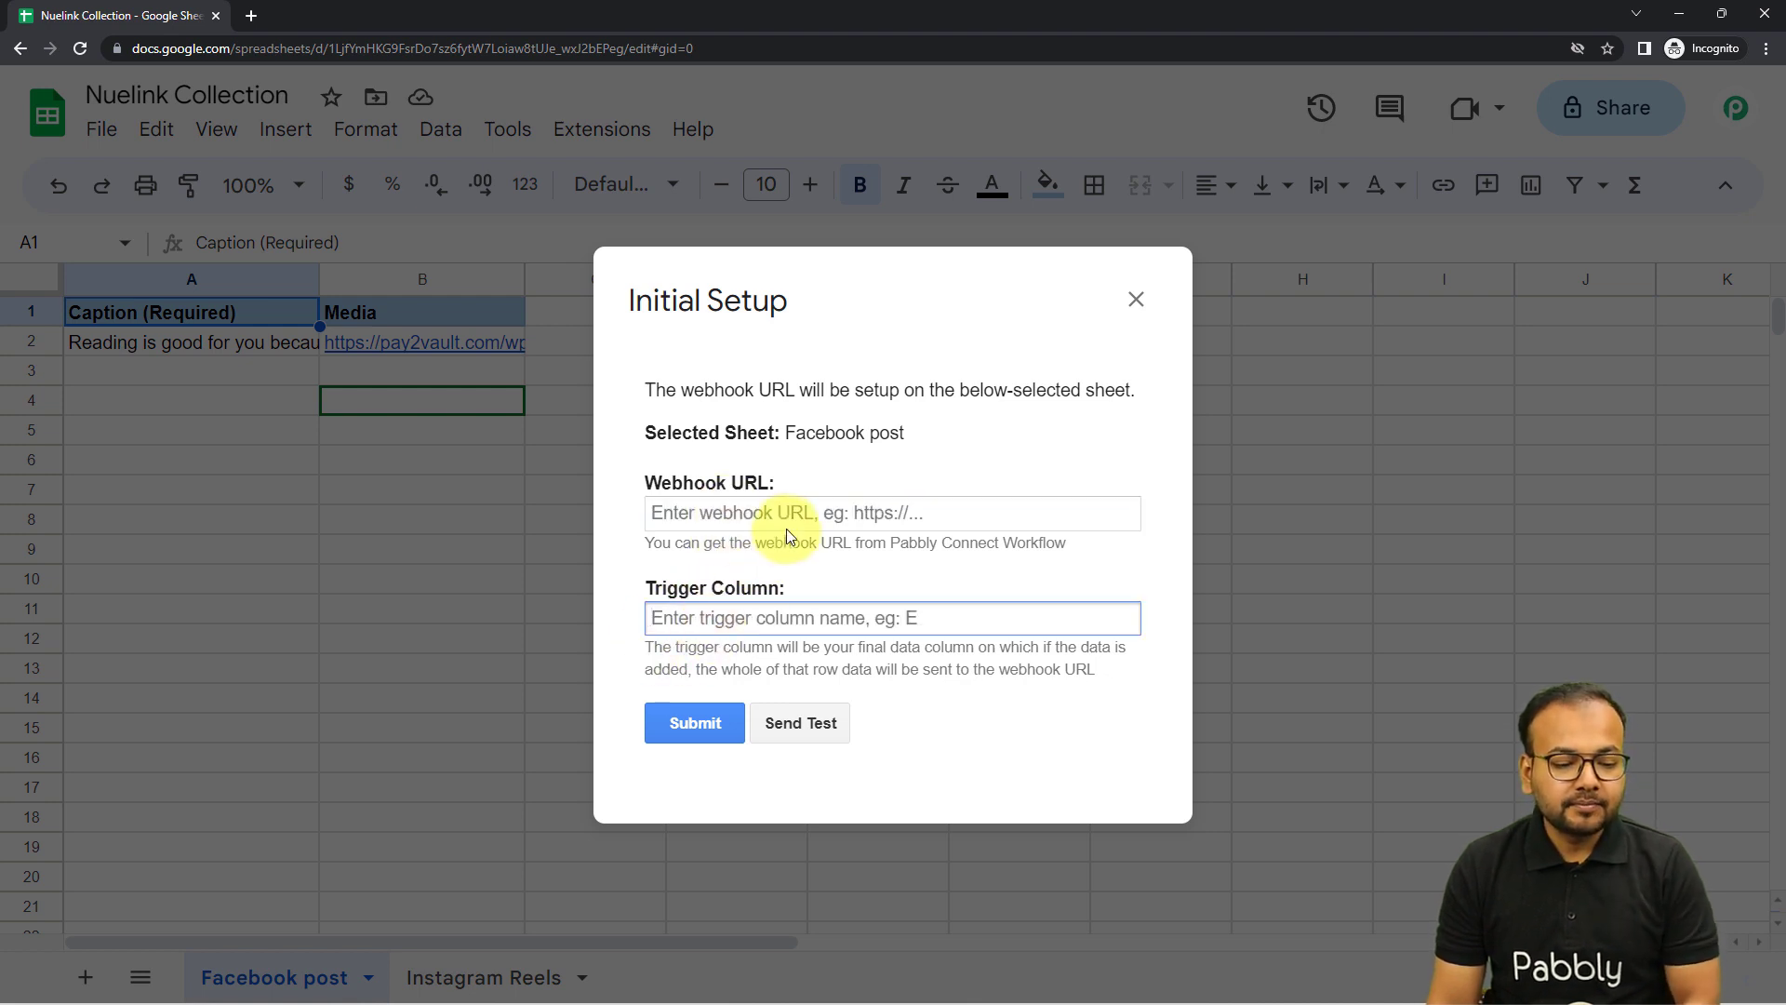
{"action": "left_click", "coordinate": [778, 558]}
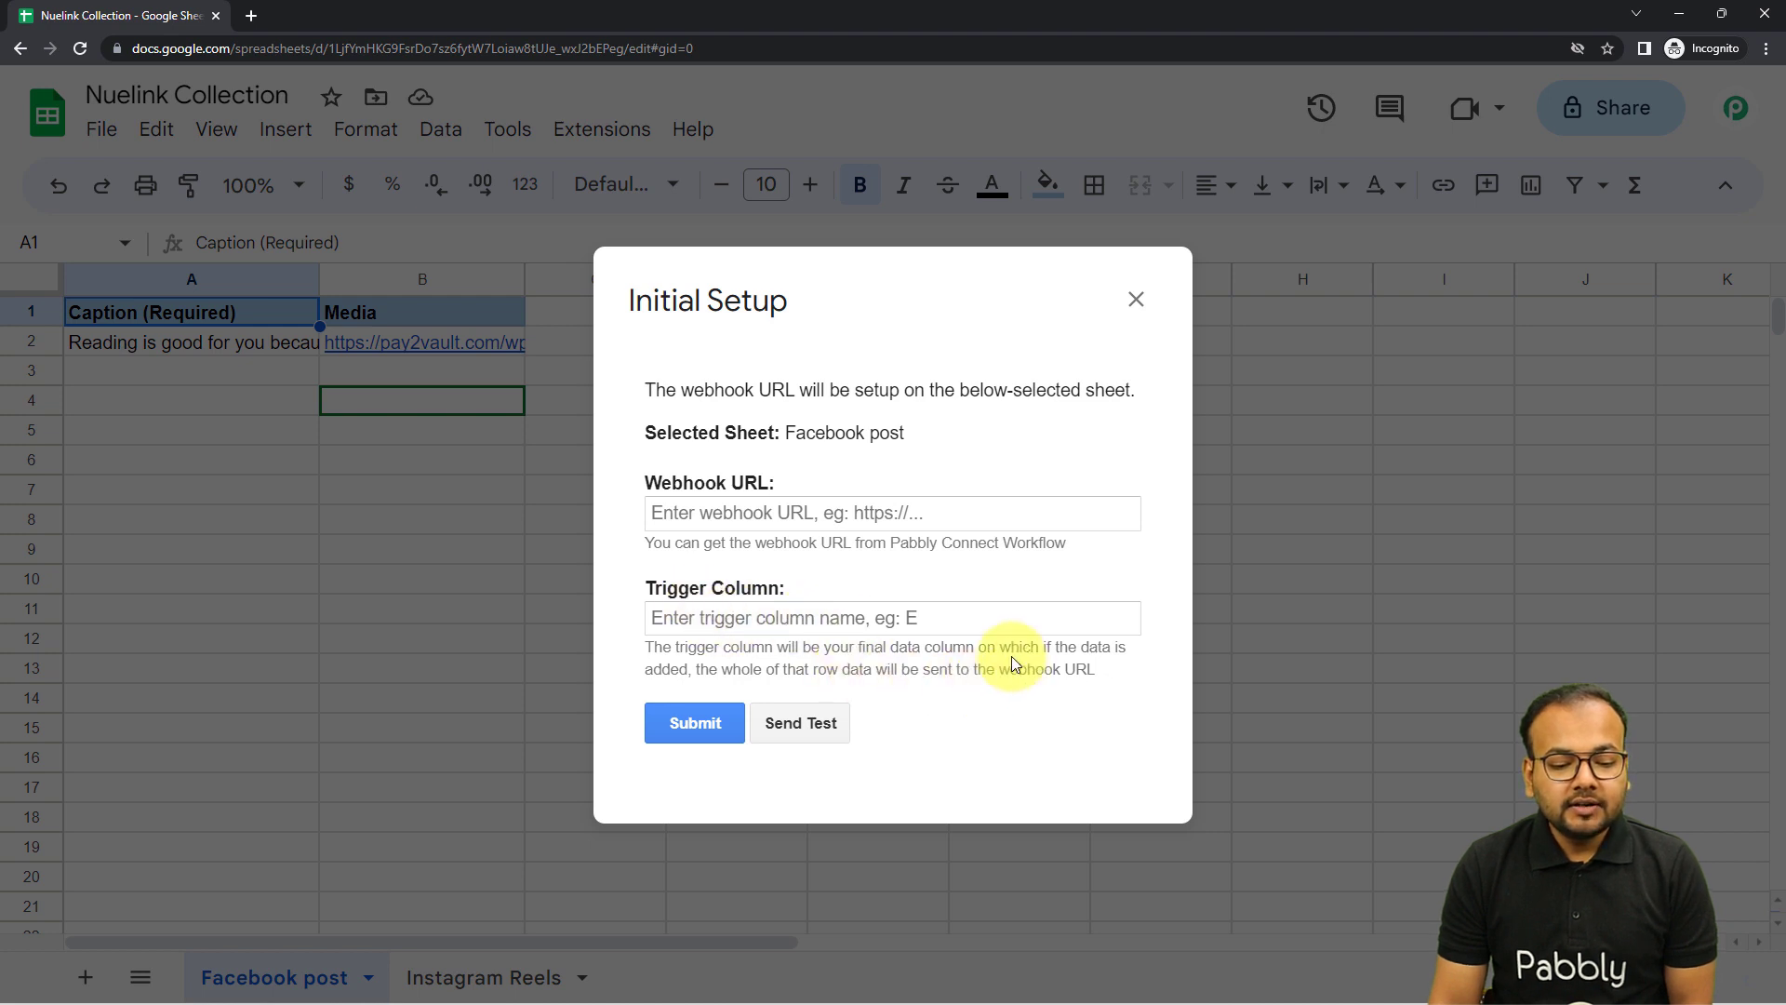
- Uncover the sheet's data columns behind the Initial Setup dialog and set the trigger column to B, the final data column
{"action": "left_click_drag", "start_coordinate": [1012, 662], "coordinate": [856, 651]}
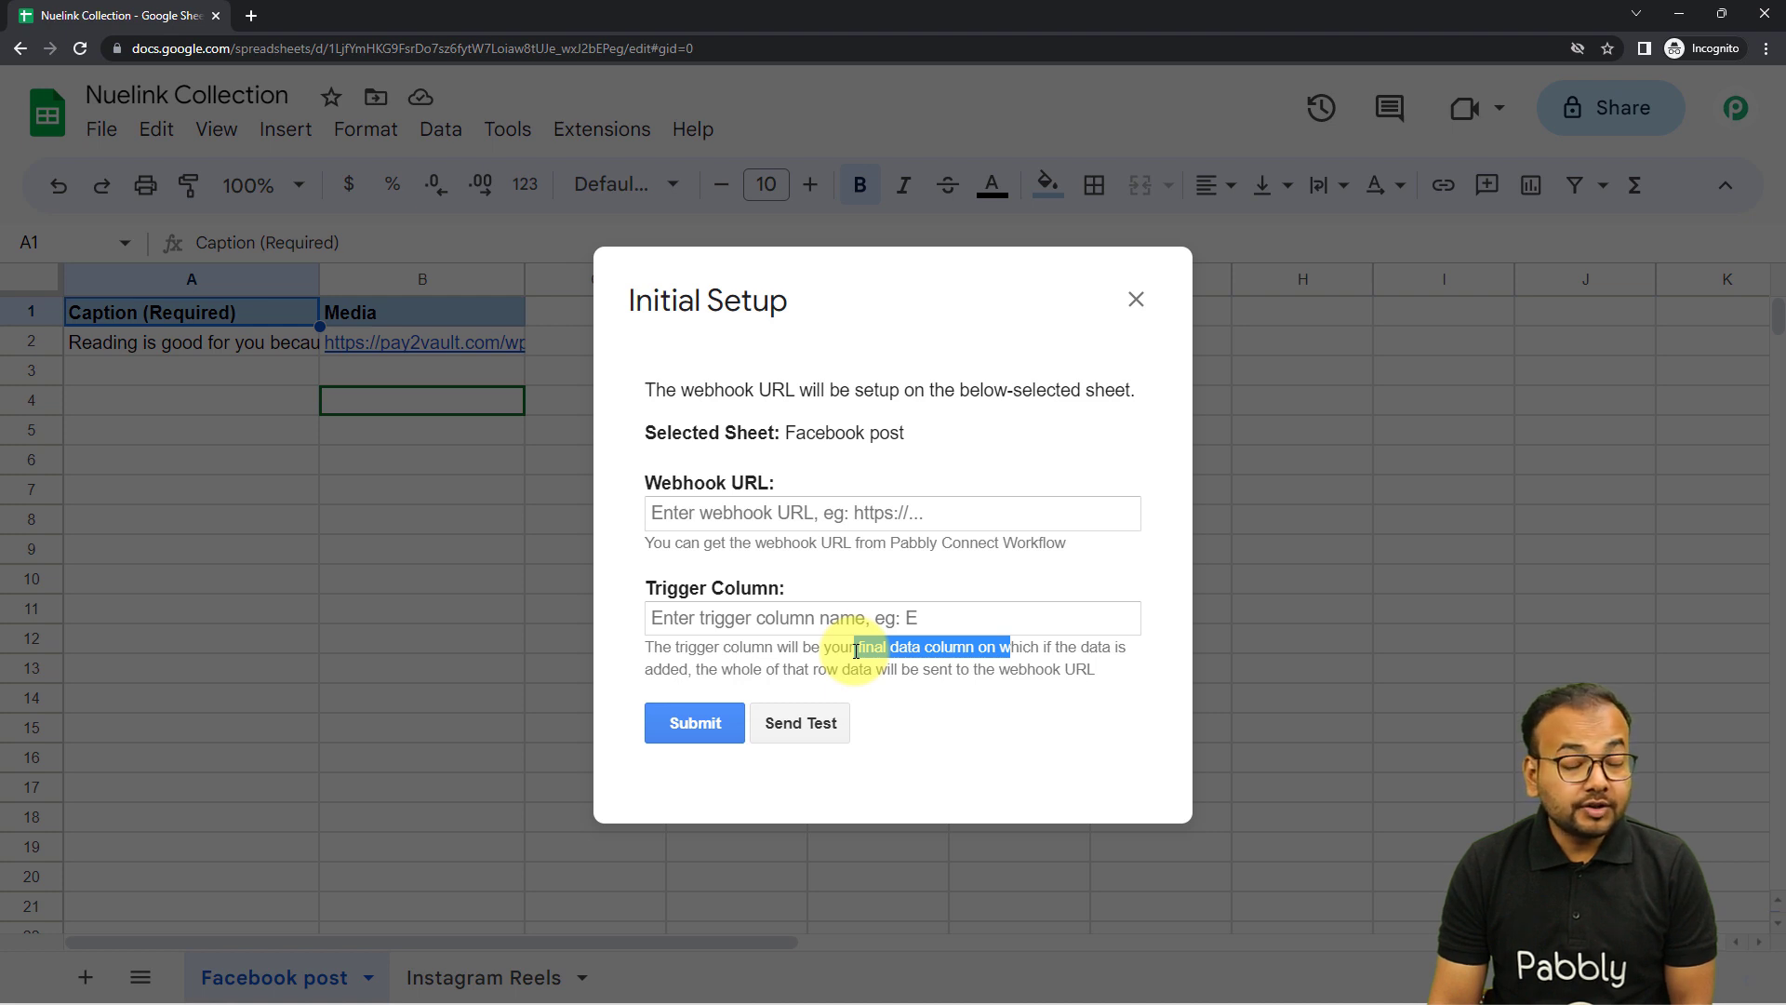
{"action": "triple_click", "coordinate": [842, 314]}
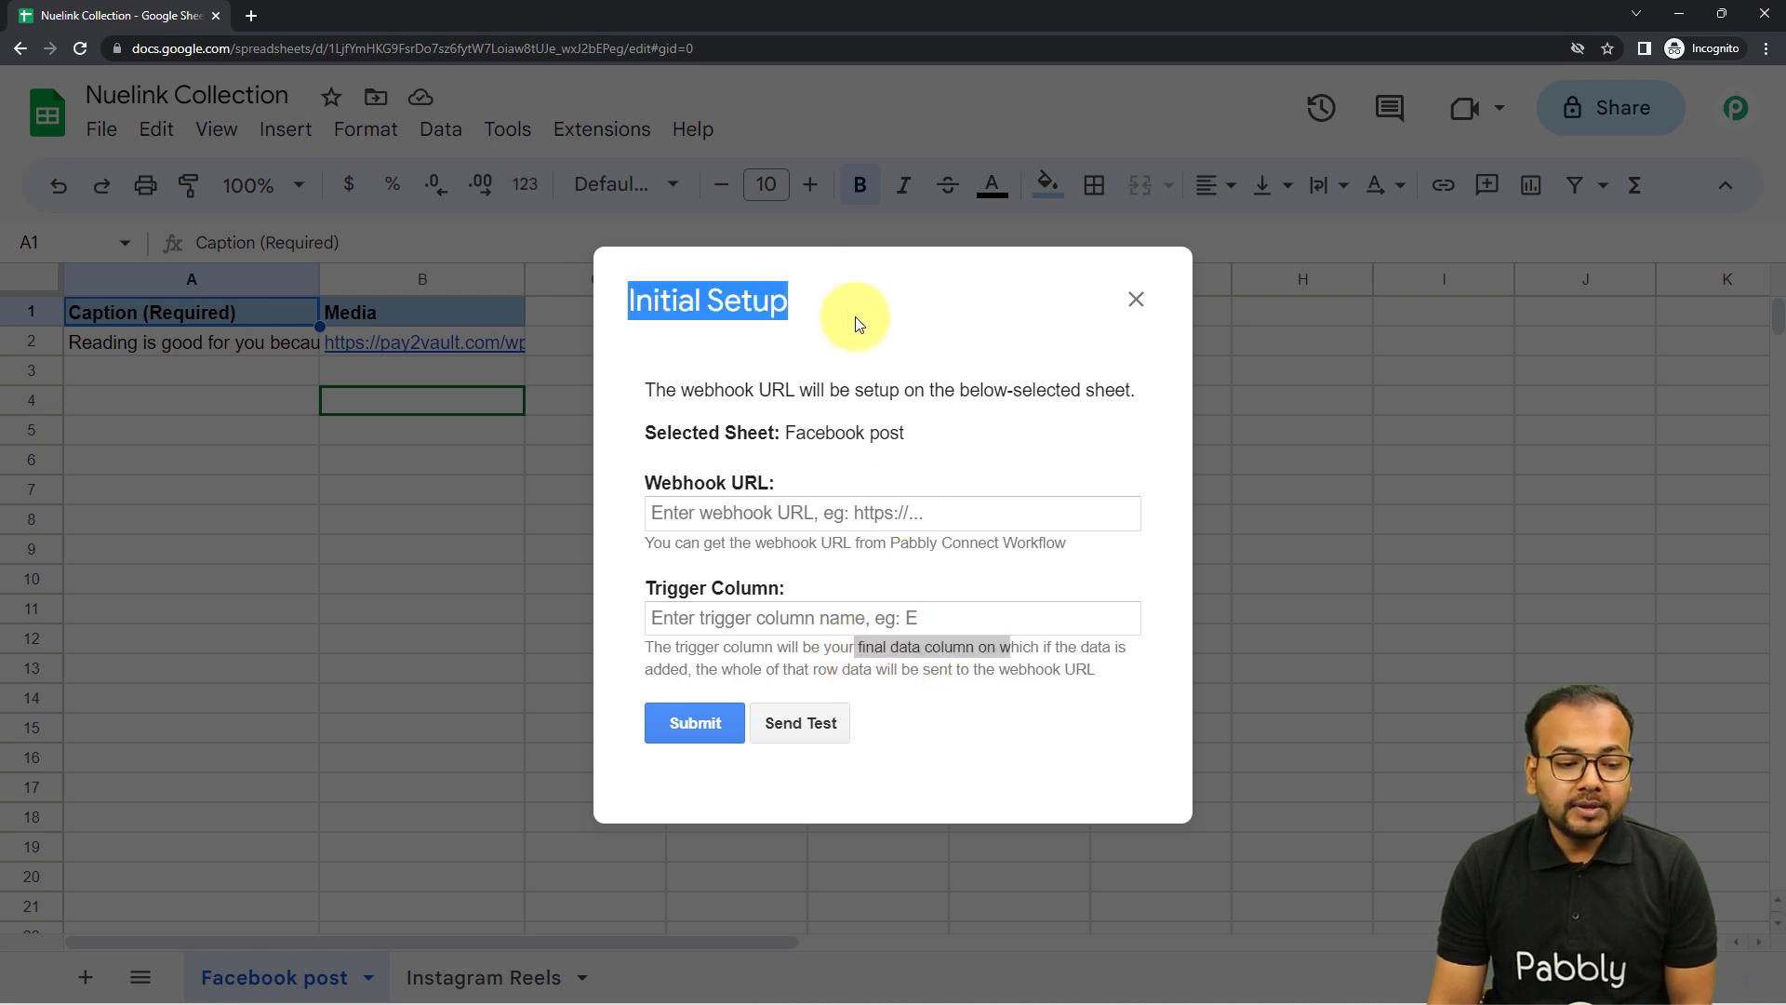
{"action": "left_click_drag", "start_coordinate": [951, 318], "coordinate": [1026, 395]}
{"action": "left_click", "coordinate": [436, 384]}
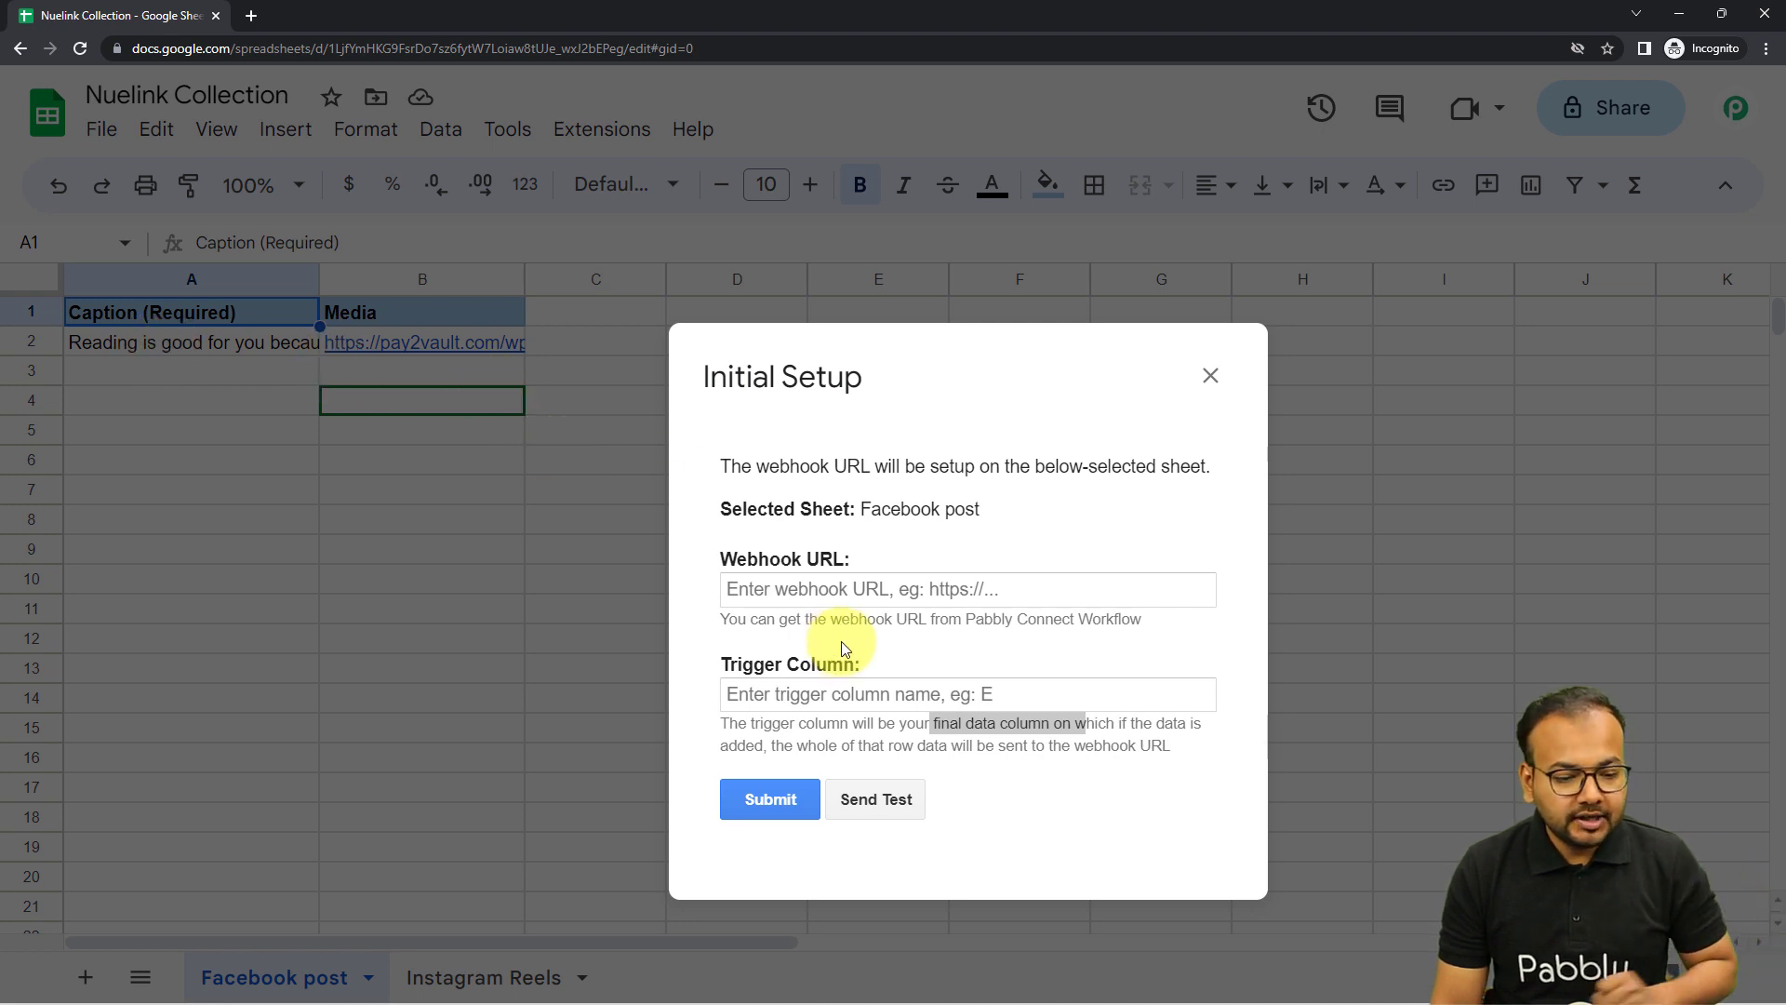
{"action": "left_click", "coordinate": [829, 704]}
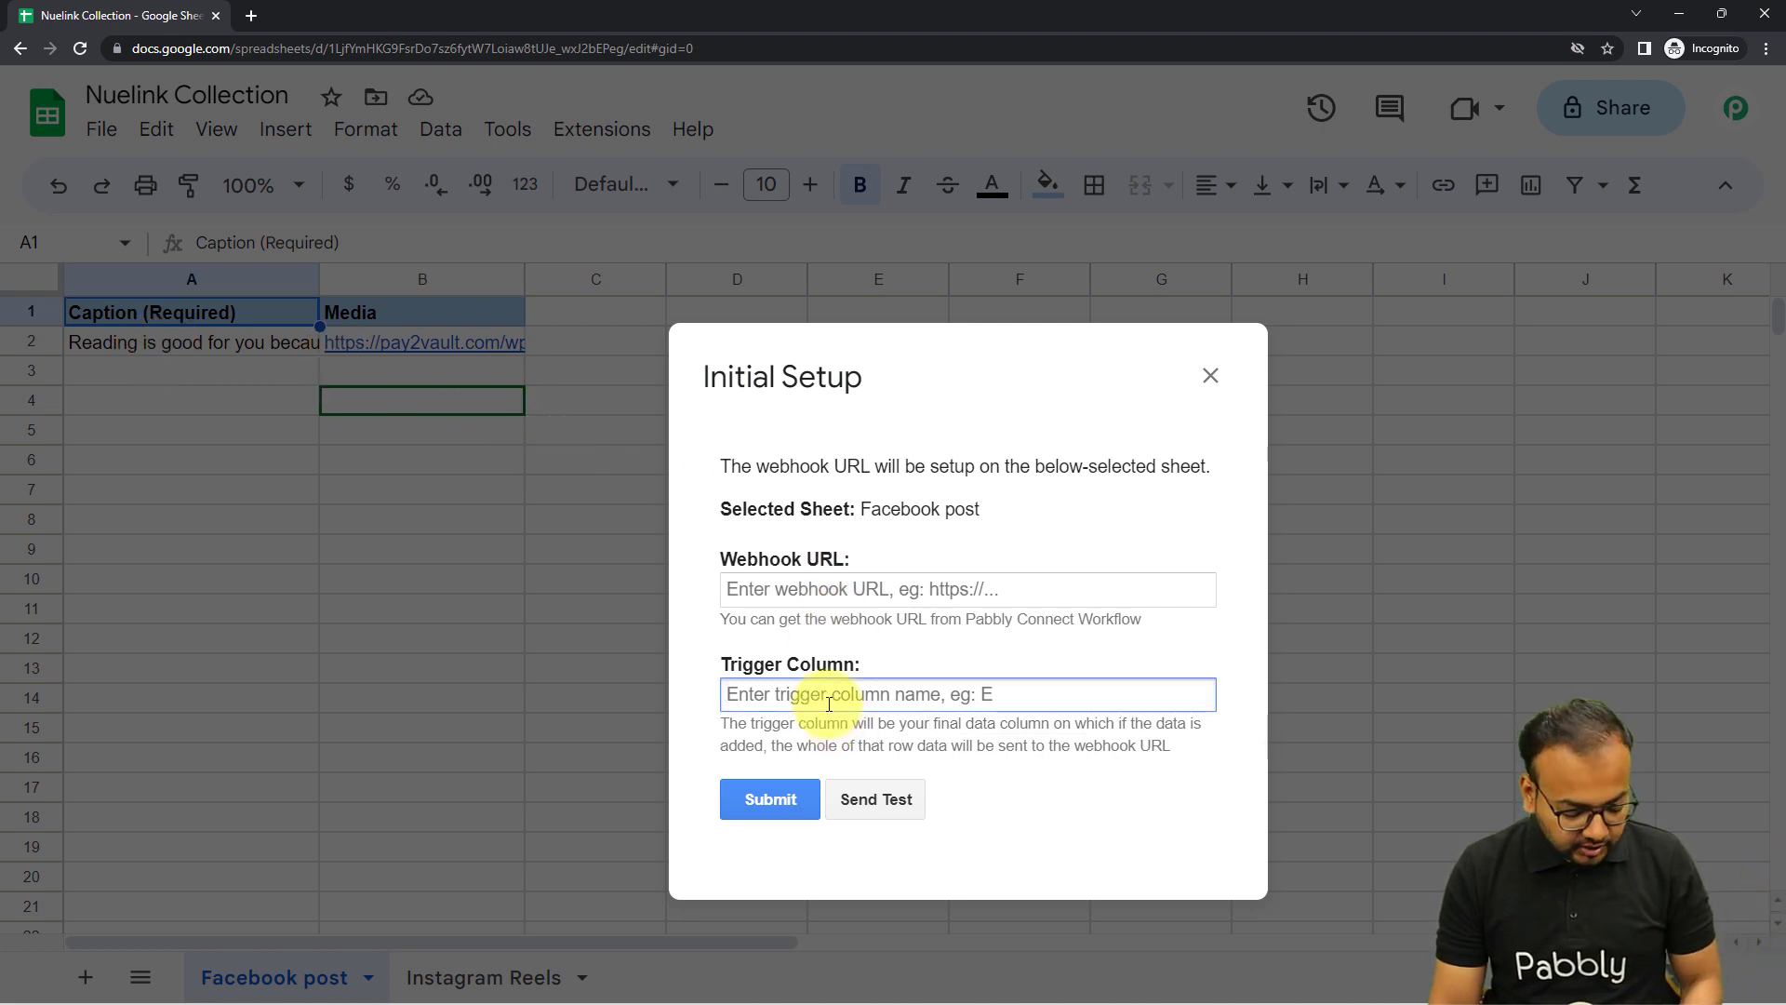
{"action": "type", "text": "B"}
{"action": "left_click", "coordinate": [790, 735]}
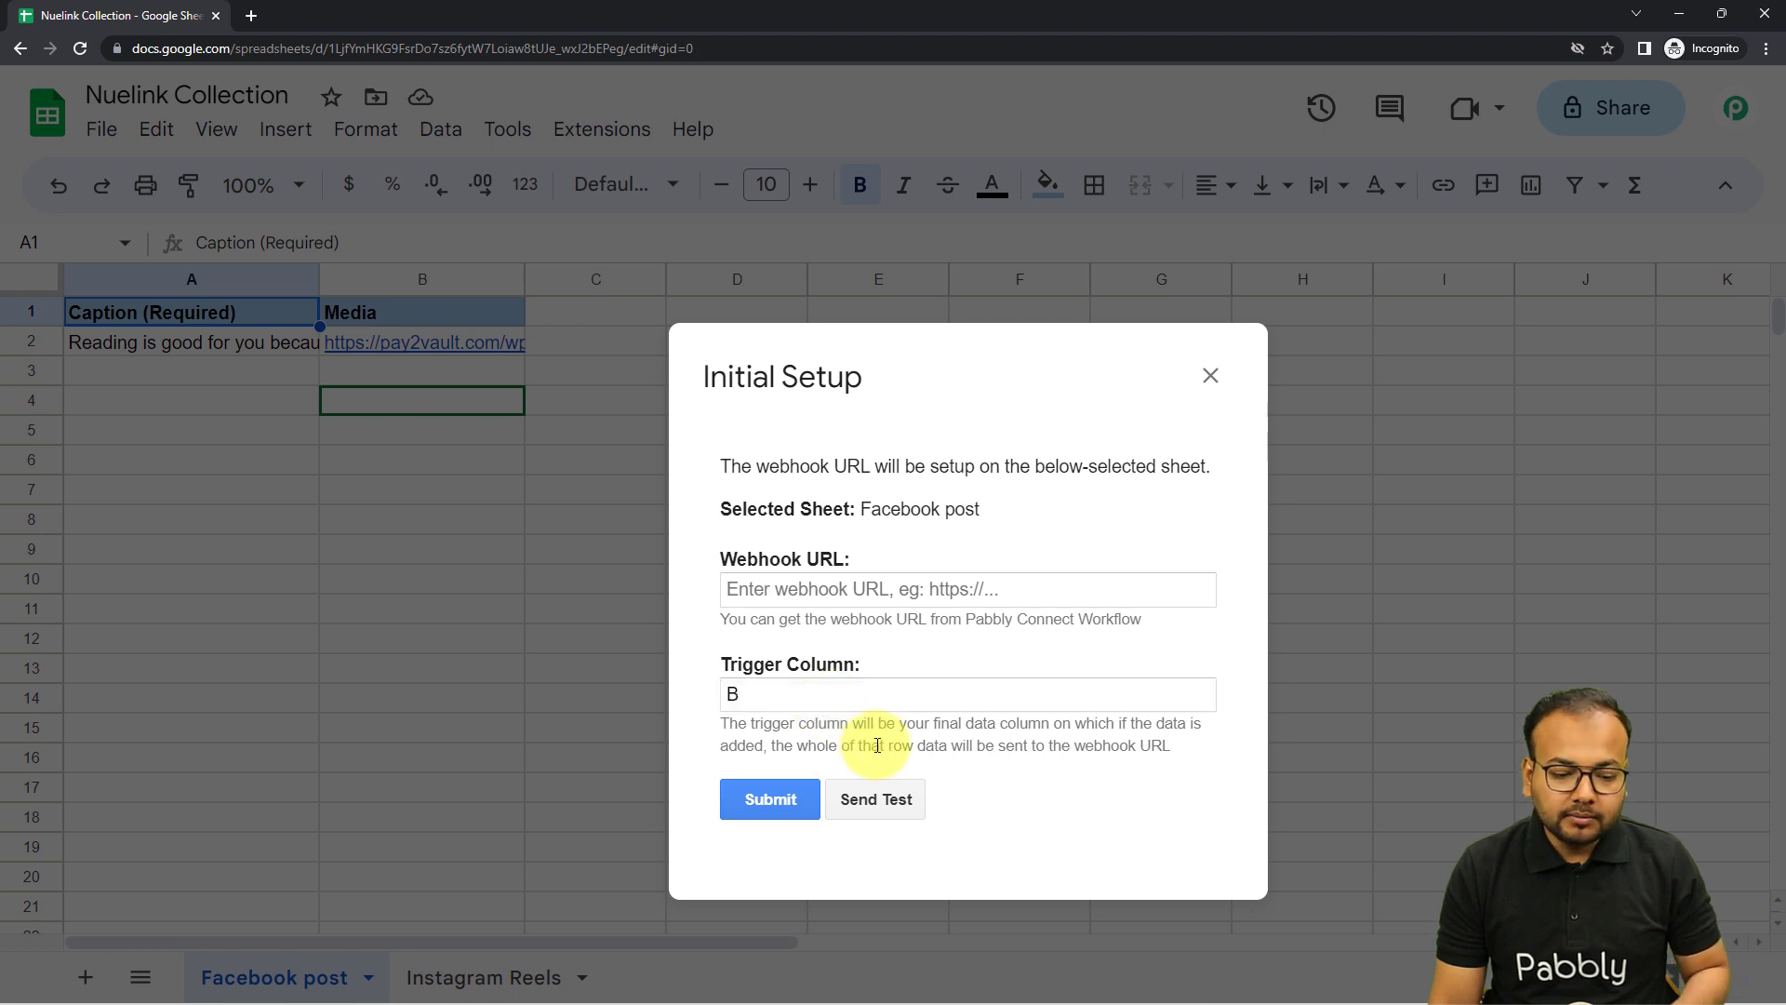
{"action": "left_click_drag", "start_coordinate": [891, 392], "coordinate": [678, 271]}
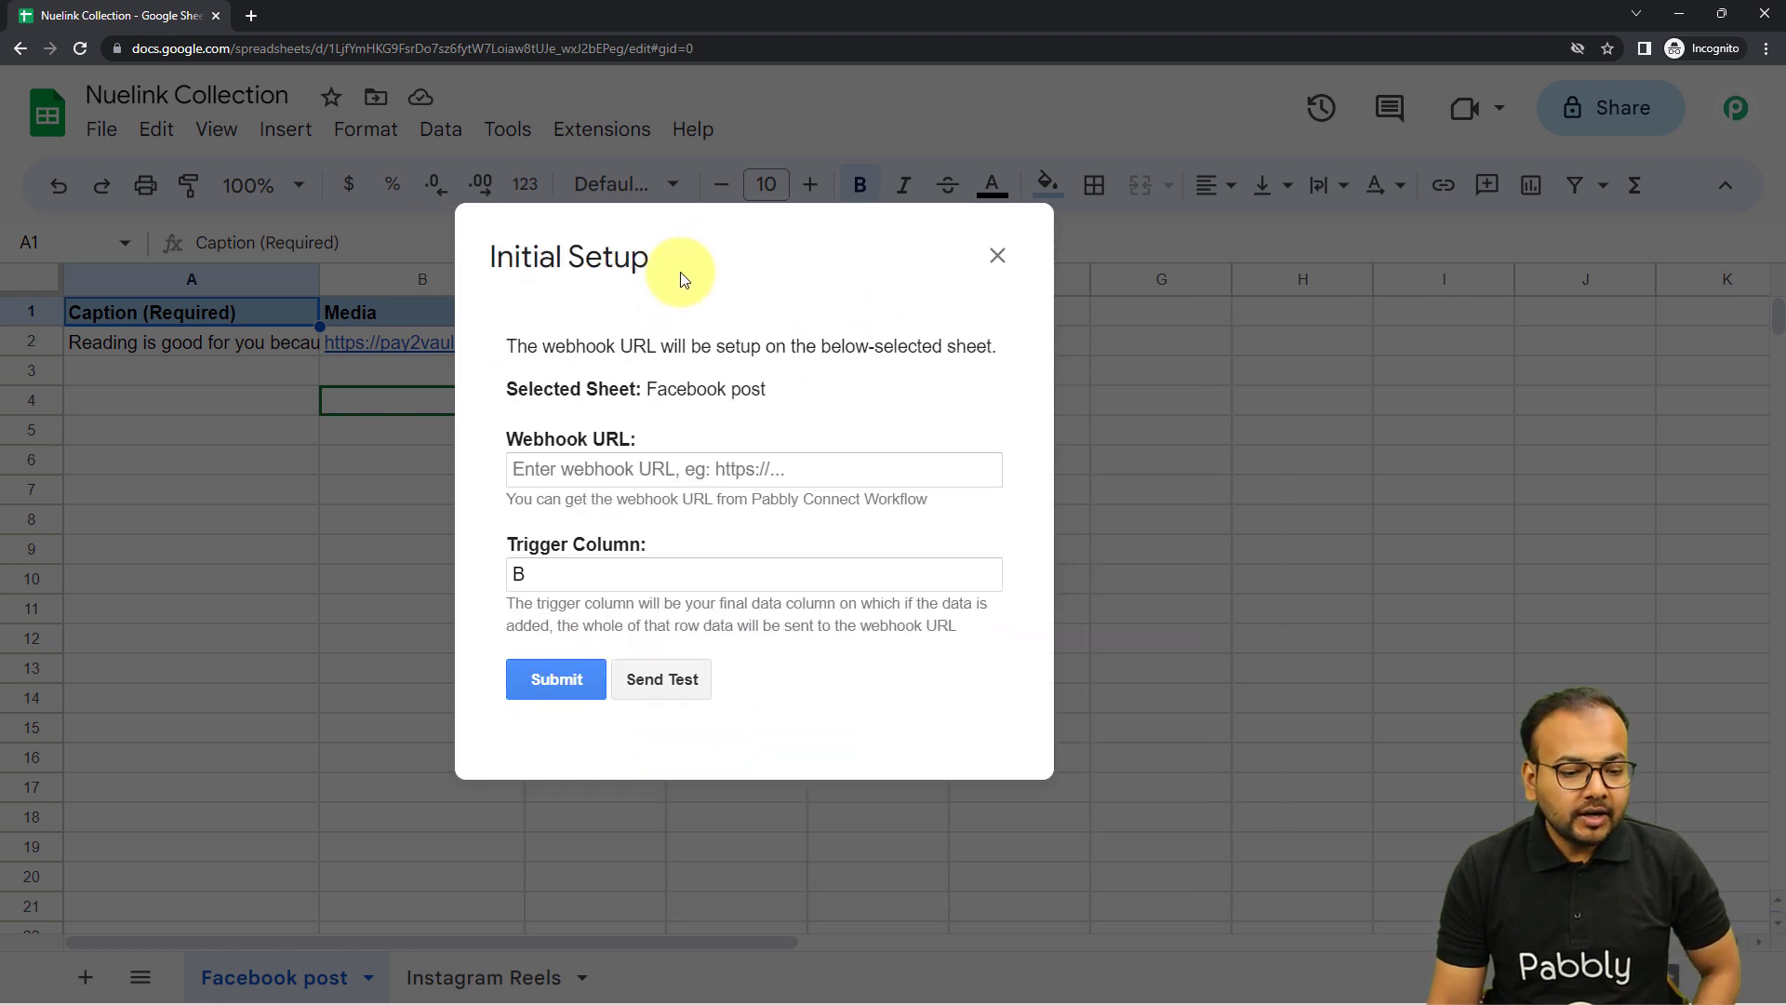
- Switch to the Pabbly Connect workflow, copy the trigger's webhook URL and leave it waiting for a webhook response
{"action": "mouse_move", "coordinate": [291, 987]}
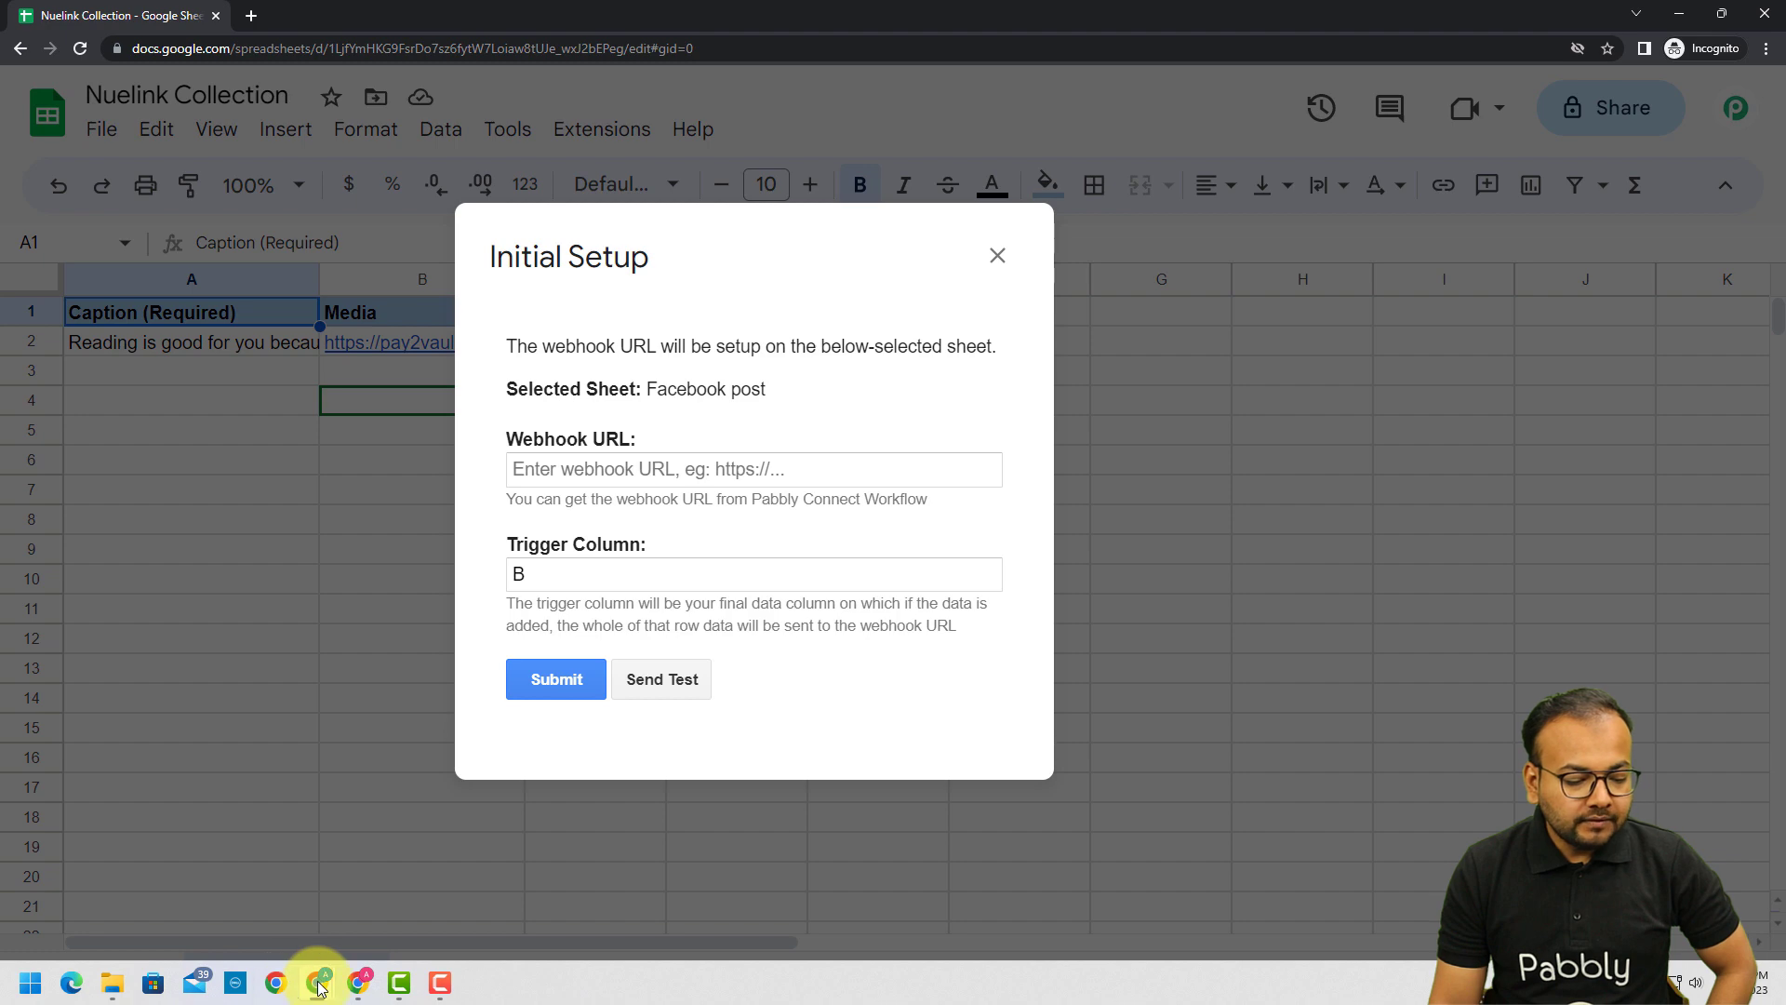
{"action": "left_click", "coordinate": [265, 895]}
{"action": "scroll", "coordinate": [1033, 307], "scroll_direction": "up", "scroll_amount": 2}
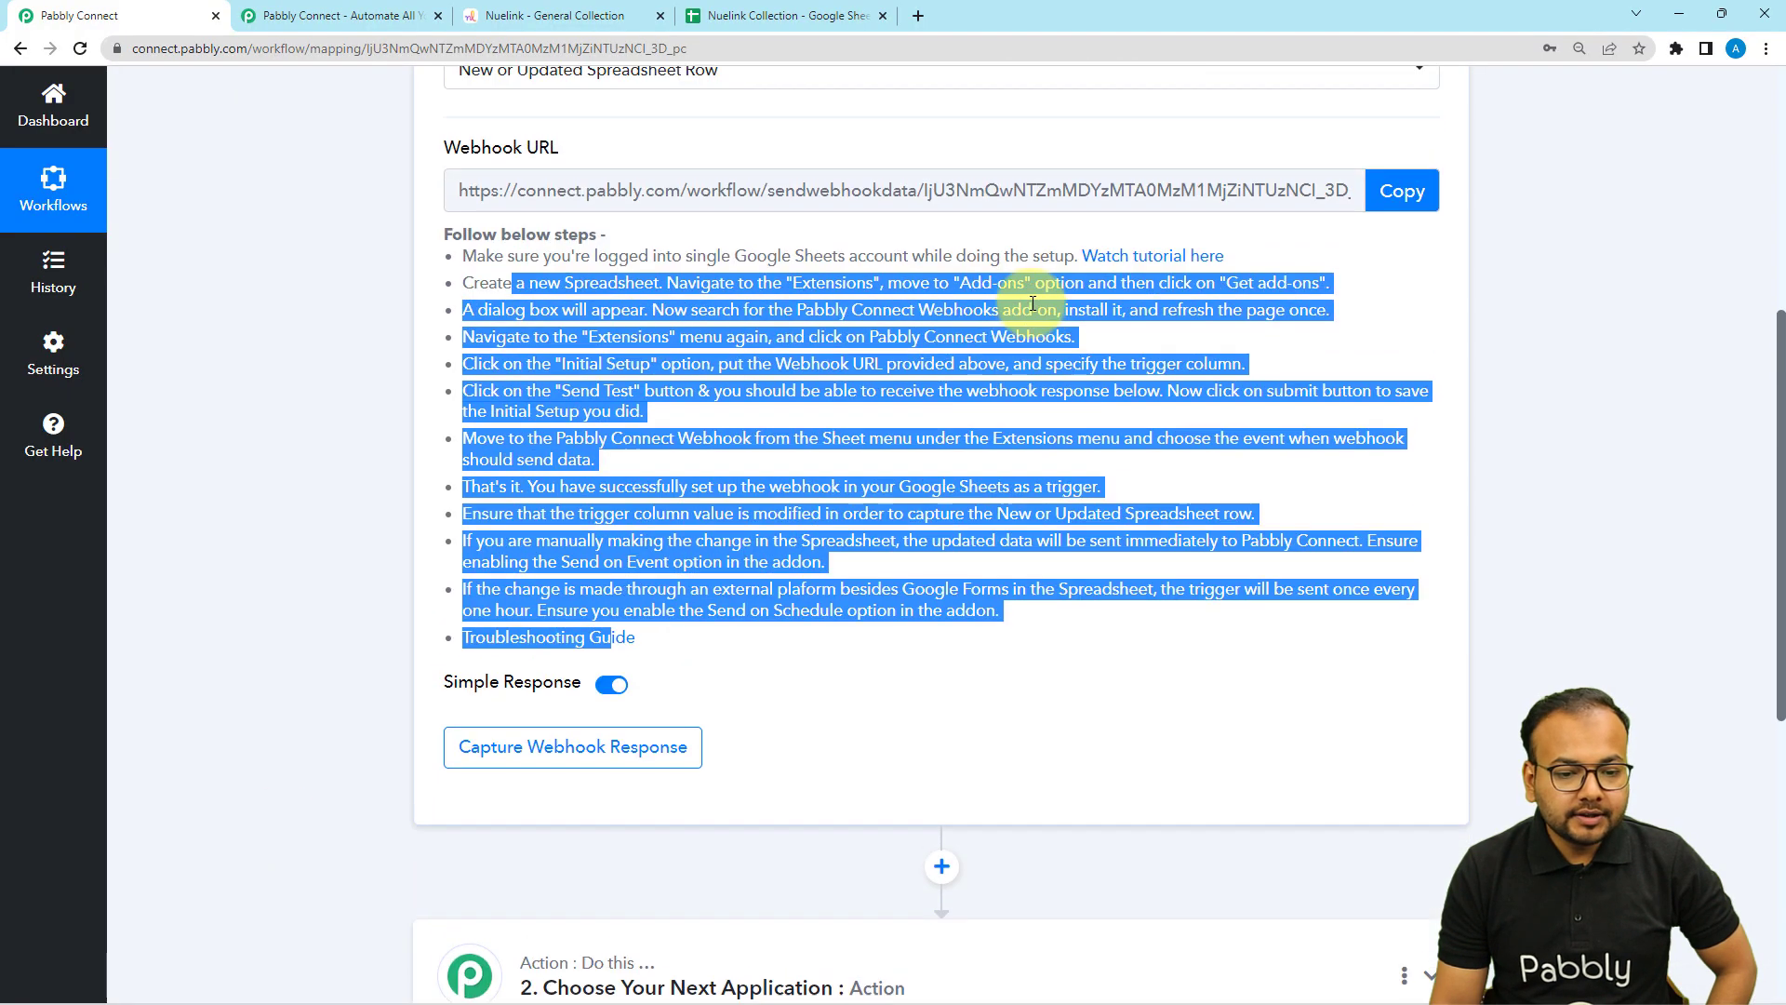
{"action": "left_click", "coordinate": [1384, 189]}
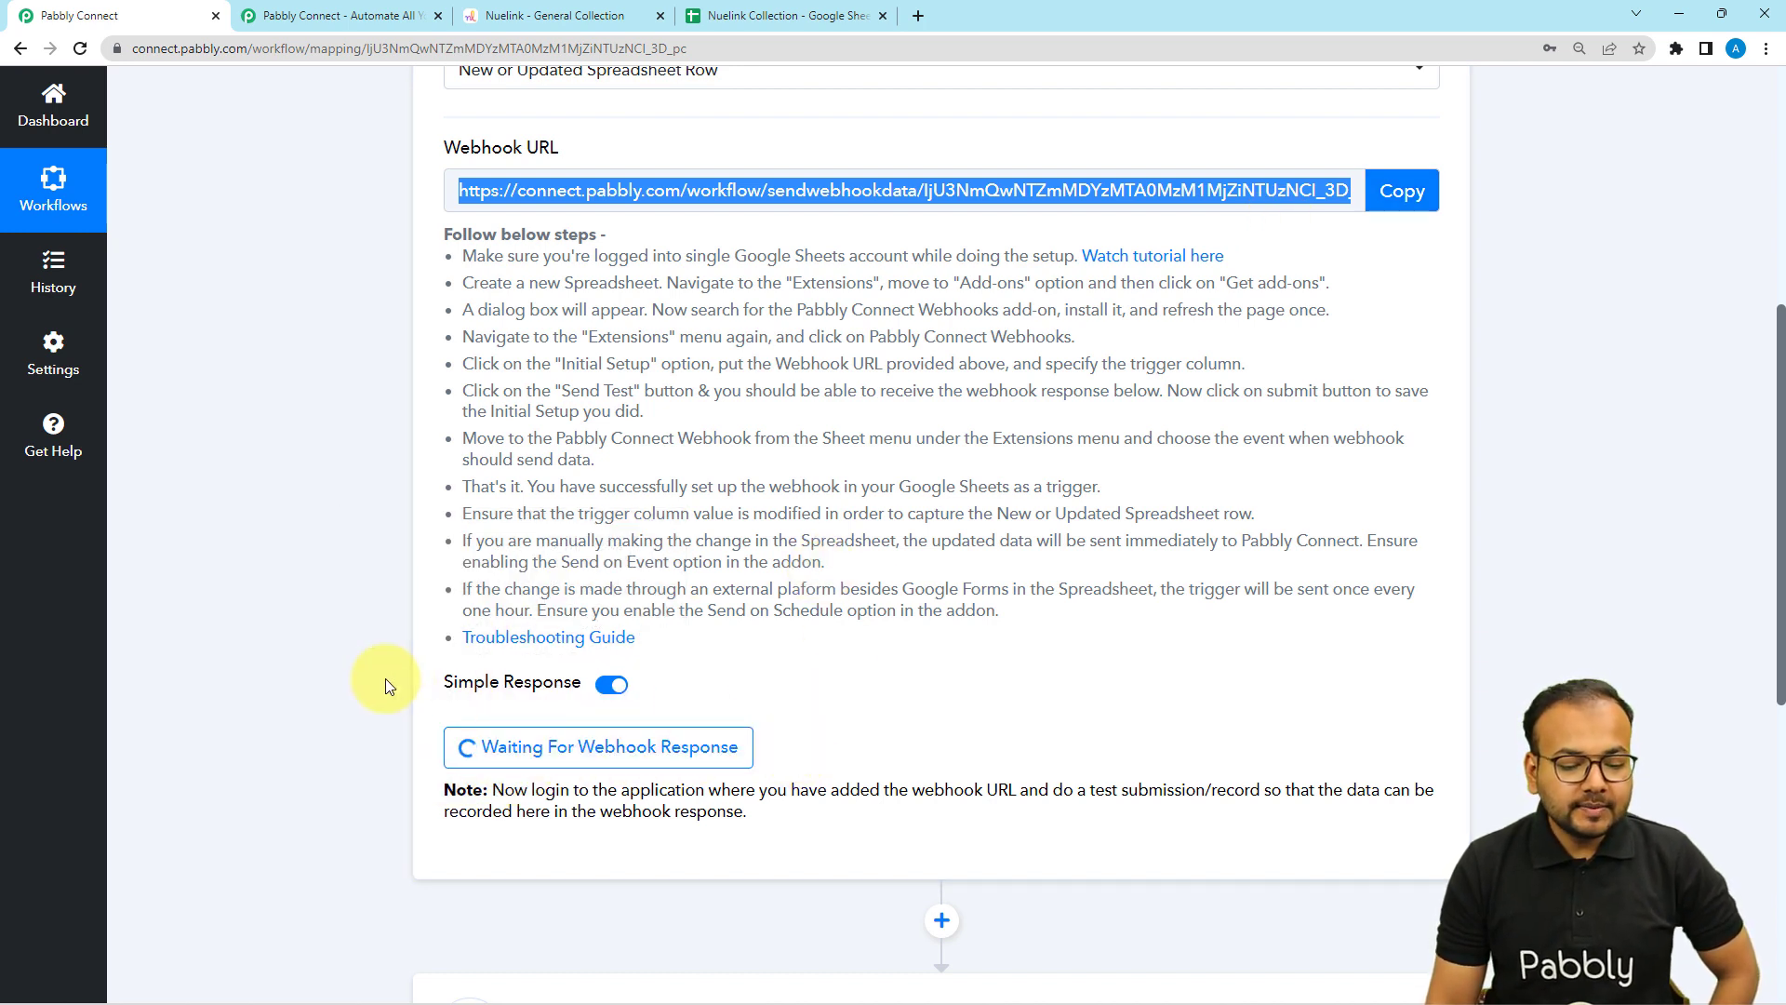
{"action": "scroll", "coordinate": [385, 685], "scroll_direction": "down", "scroll_amount": 1}
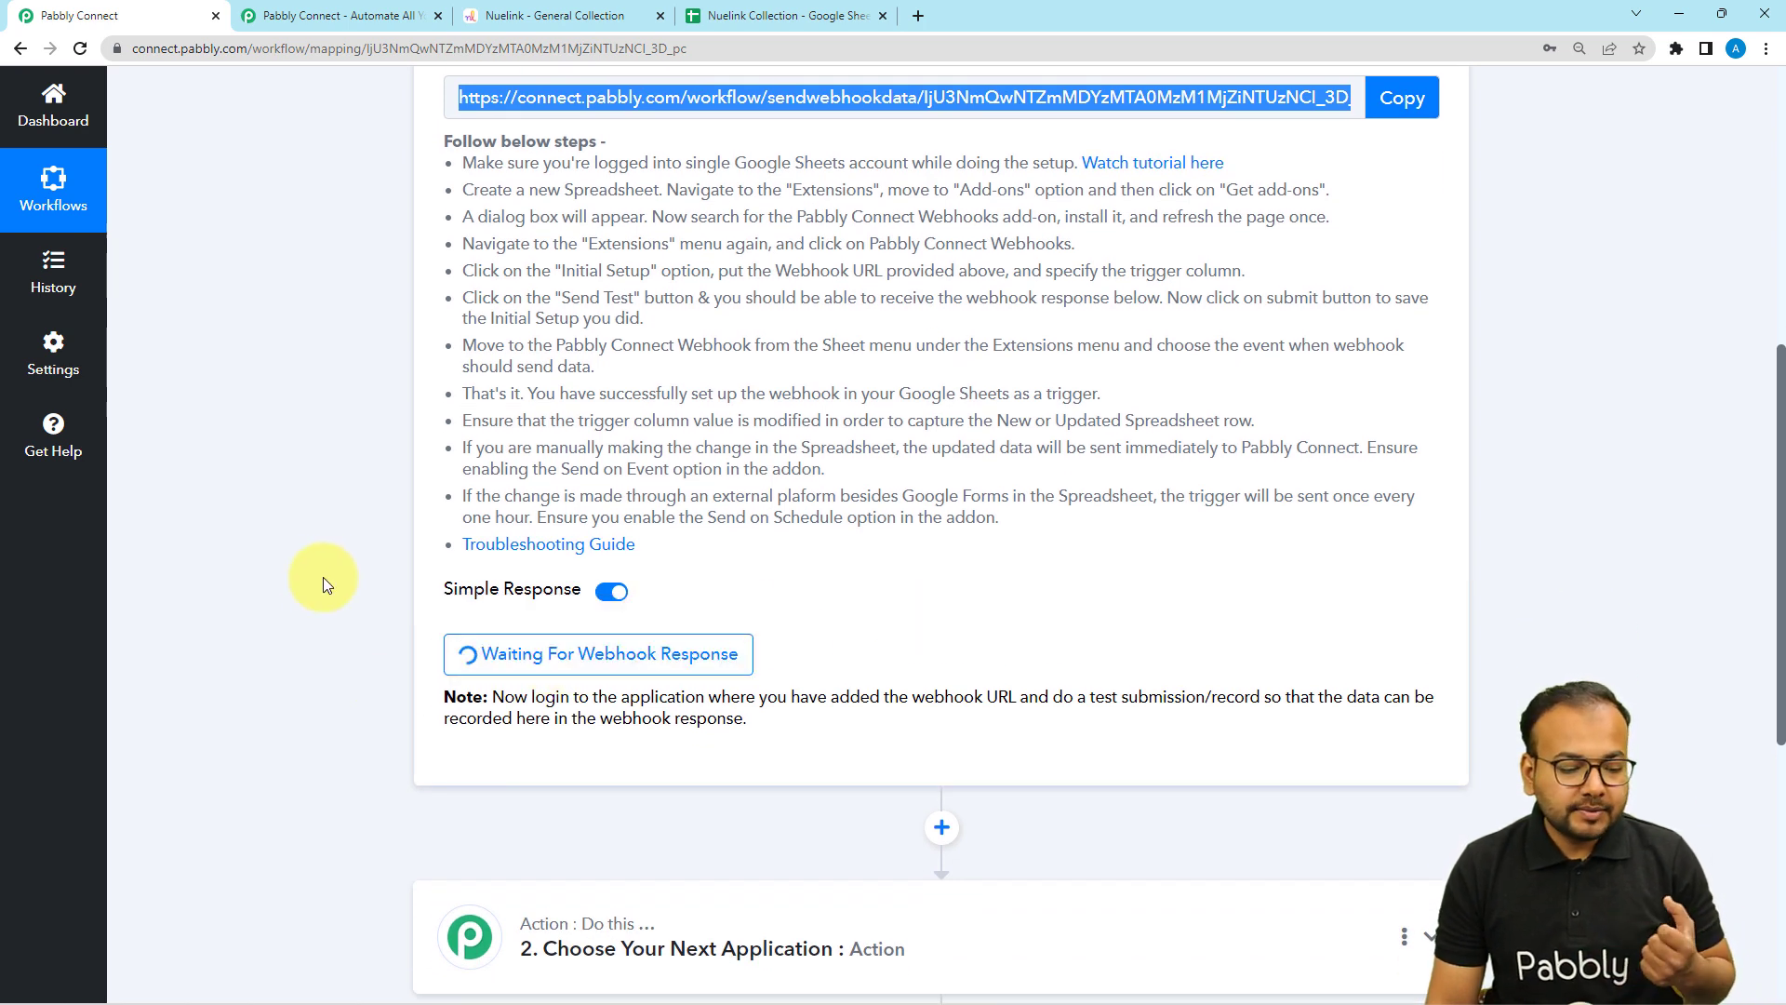
- Return to the Nuelink Collection spreadsheet and paste the copied webhook URL into the Initial Setup
{"action": "mouse_move", "coordinate": [307, 995]}
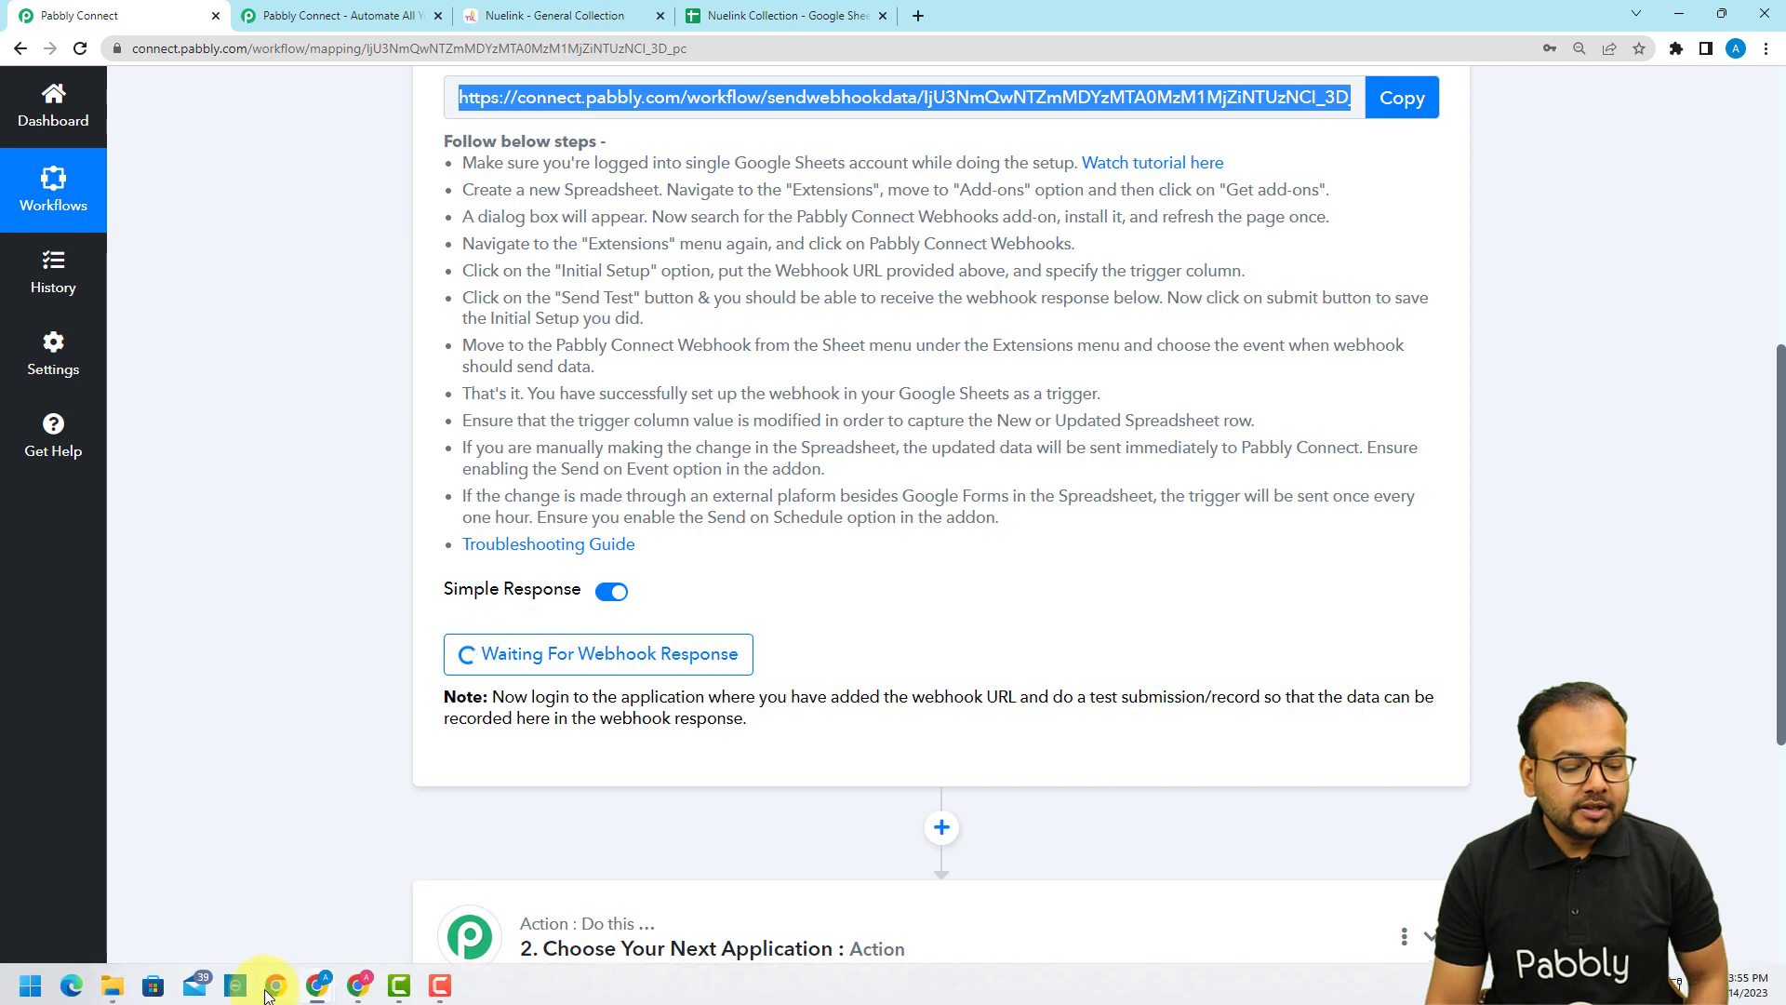
{"action": "left_click", "coordinate": [366, 907]}
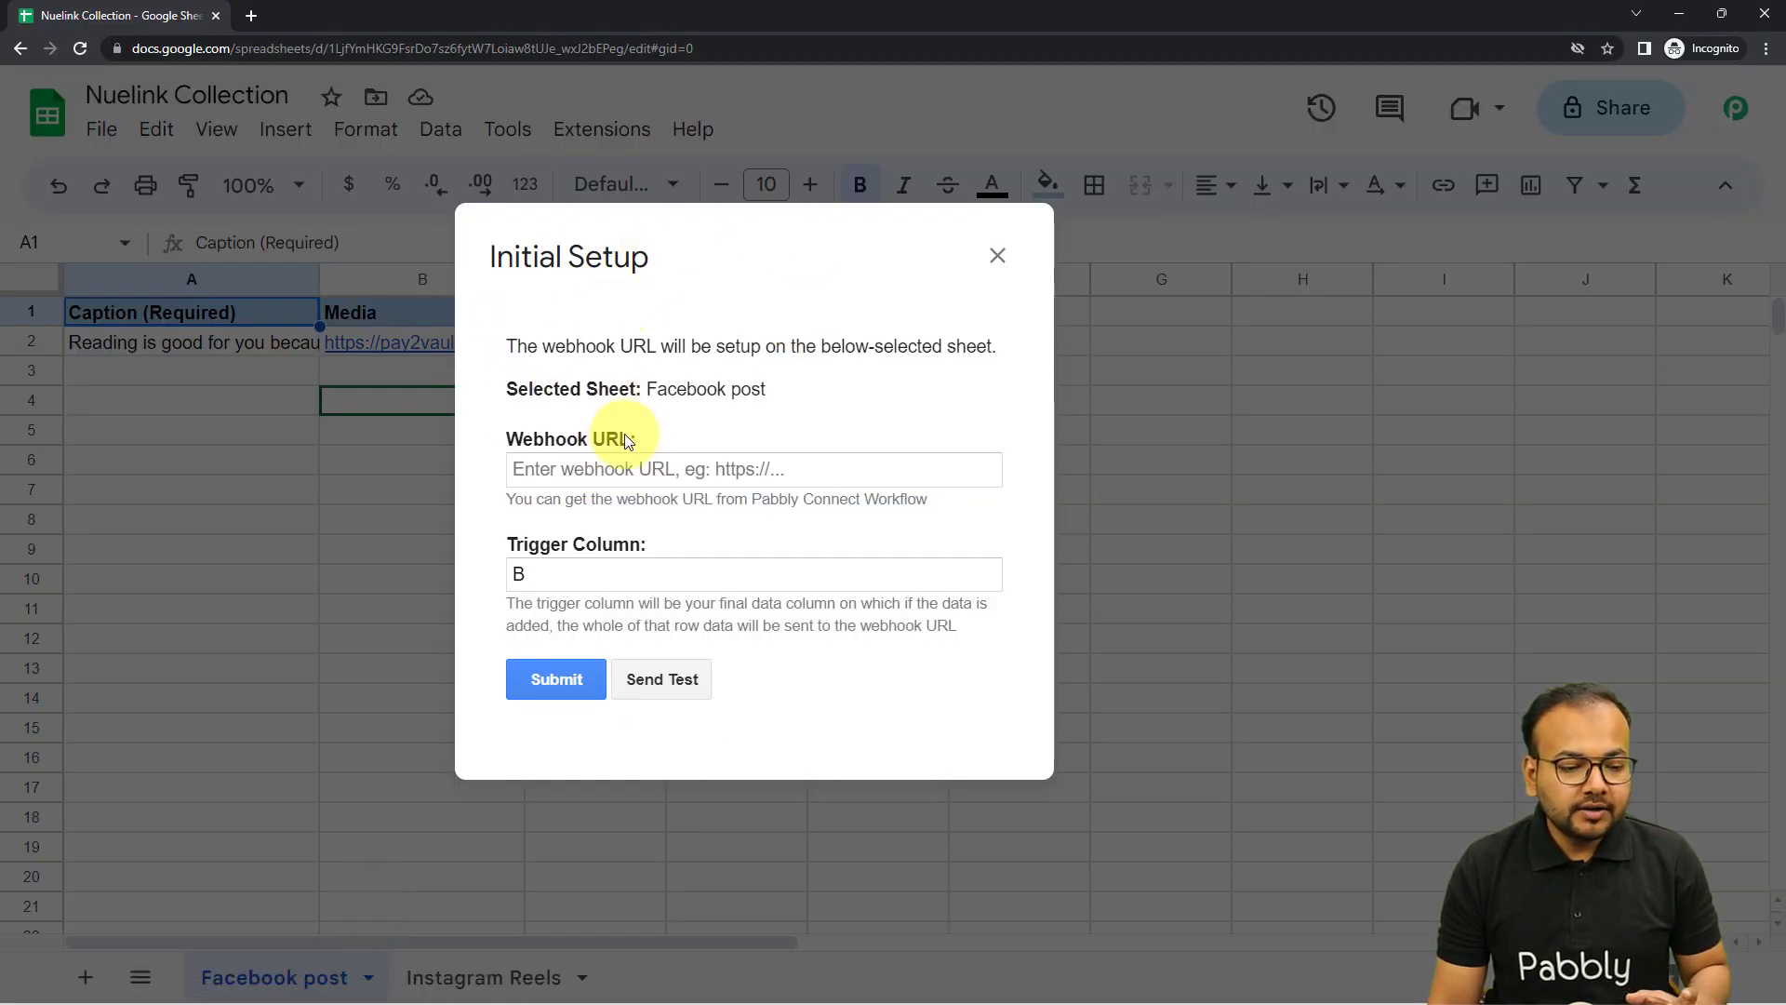
{"action": "left_click", "coordinate": [517, 468]}
{"action": "right_click", "coordinate": [518, 468]}
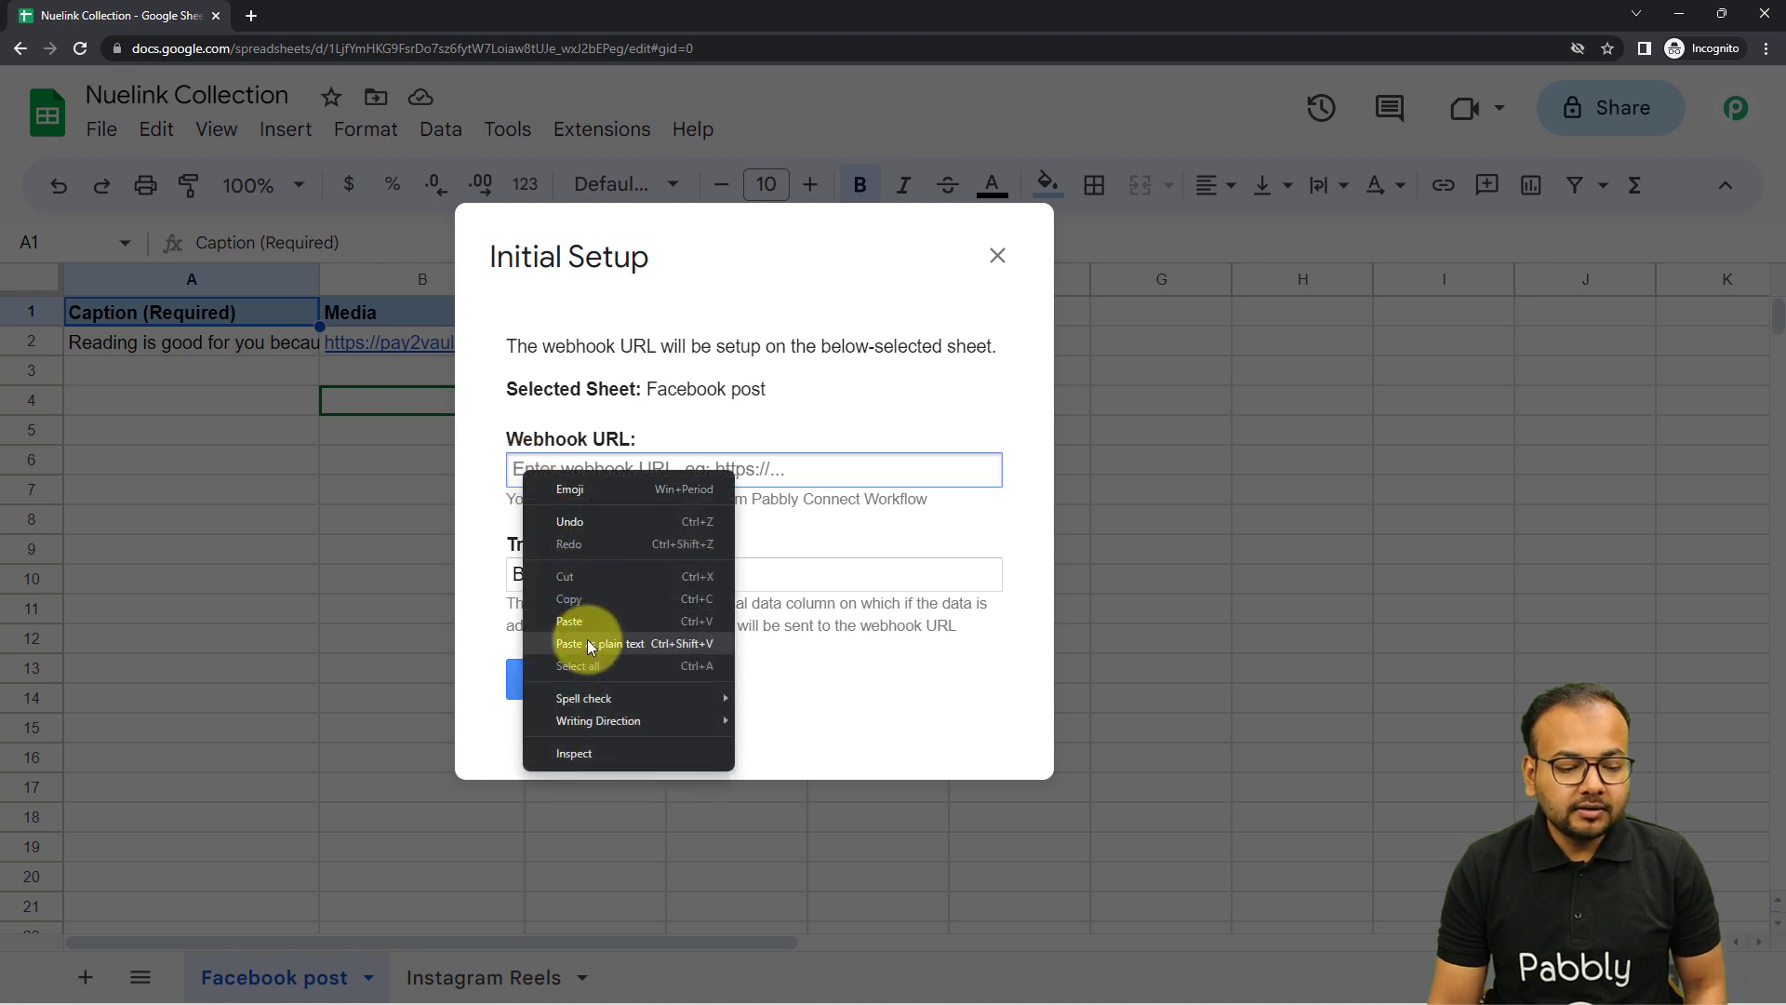
{"action": "left_click", "coordinate": [589, 645]}
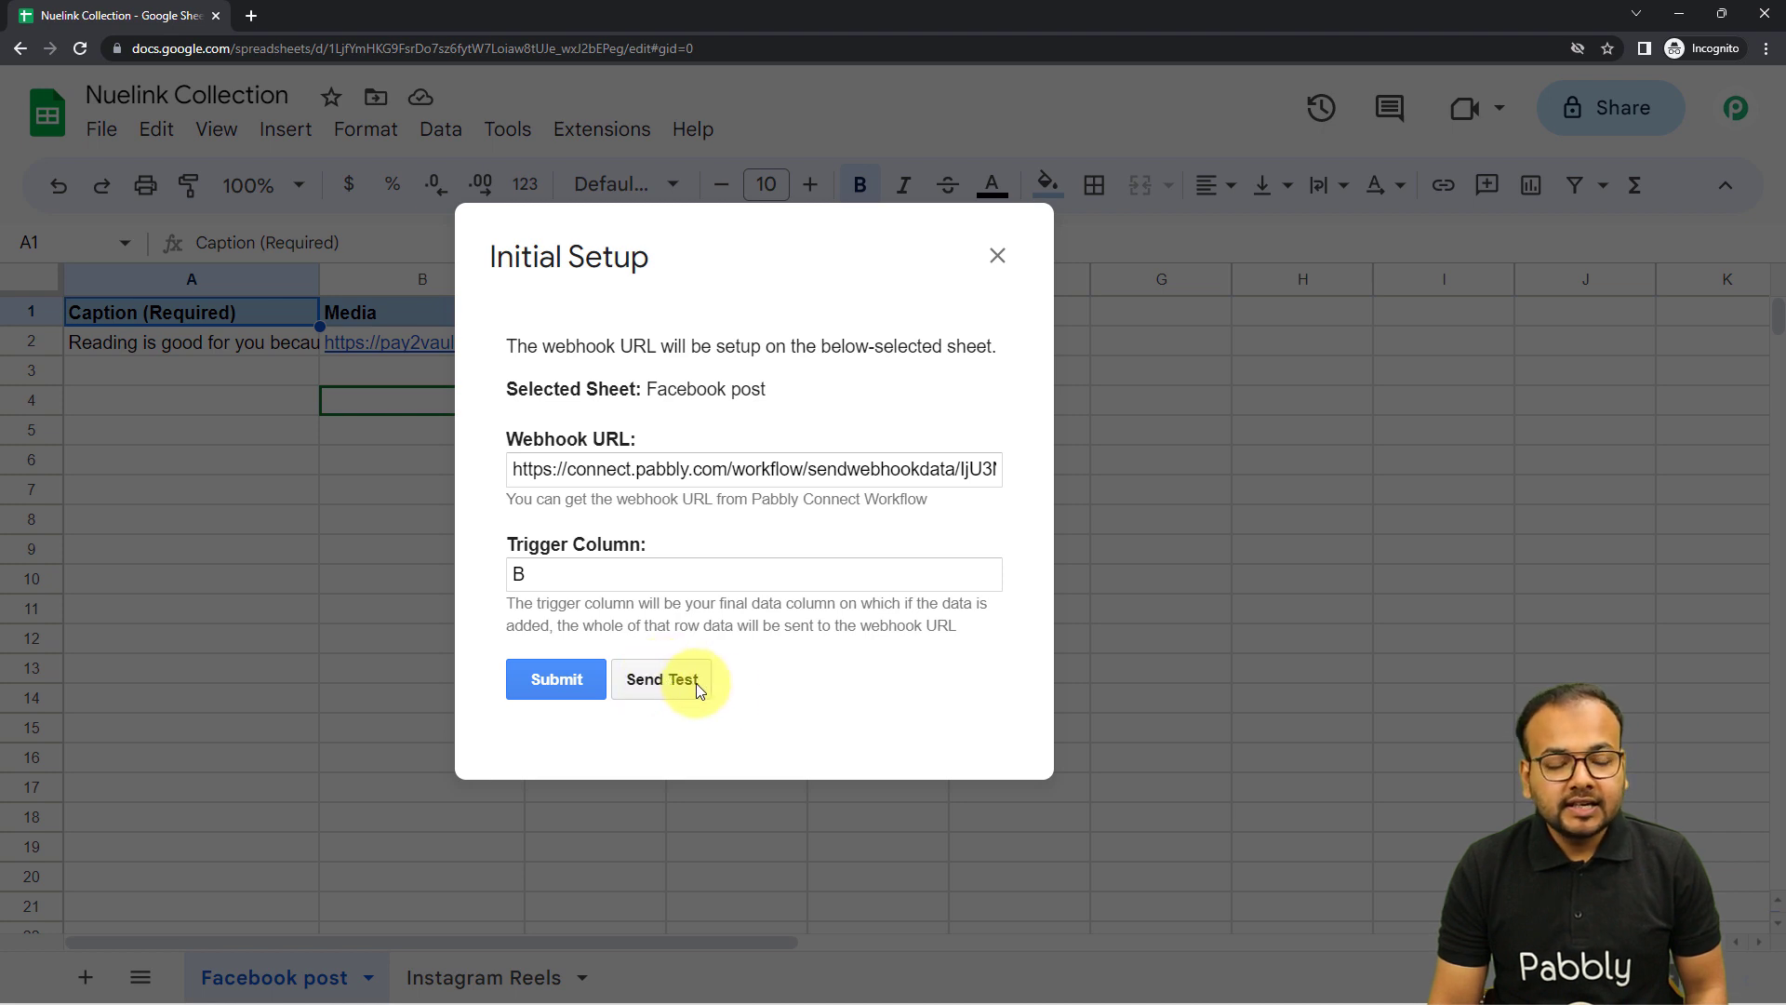
- Send test data from the Facebook post sheet to the webhook and submit the Initial Setup
{"action": "left_click_drag", "start_coordinate": [754, 284], "coordinate": [898, 343]}
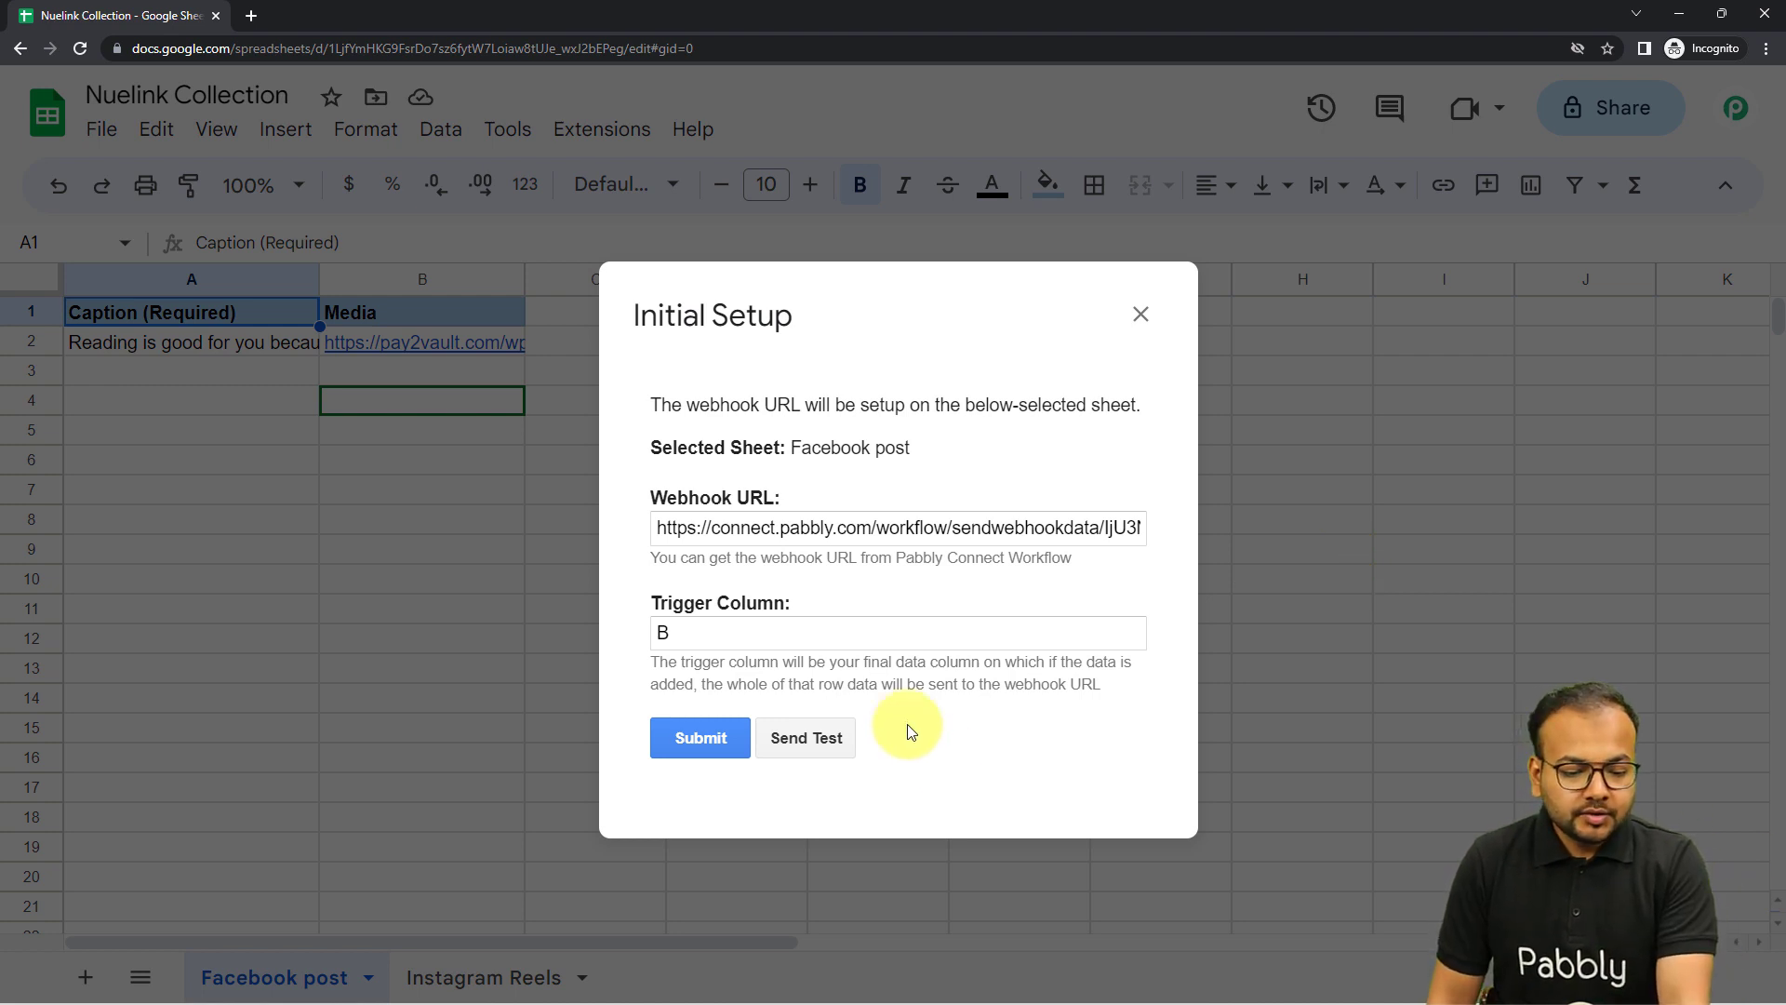
{"action": "left_click", "coordinate": [821, 743]}
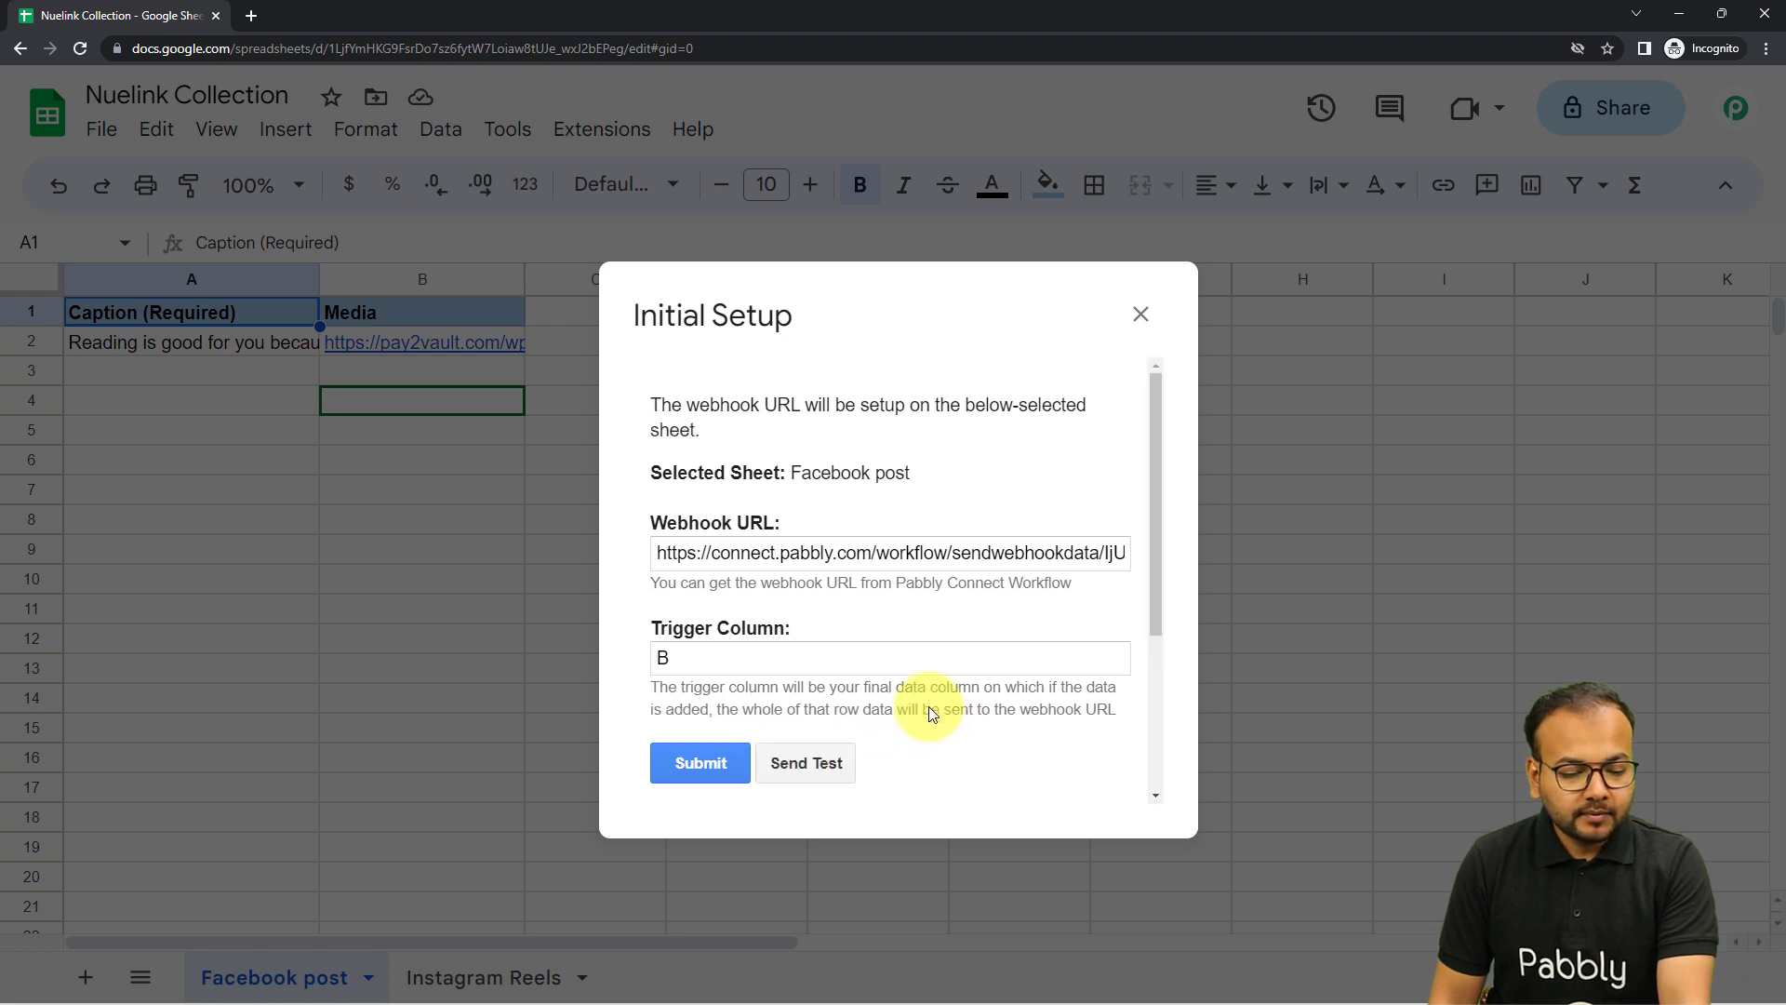
{"action": "scroll", "coordinate": [928, 706], "scroll_direction": "down", "scroll_amount": 3}
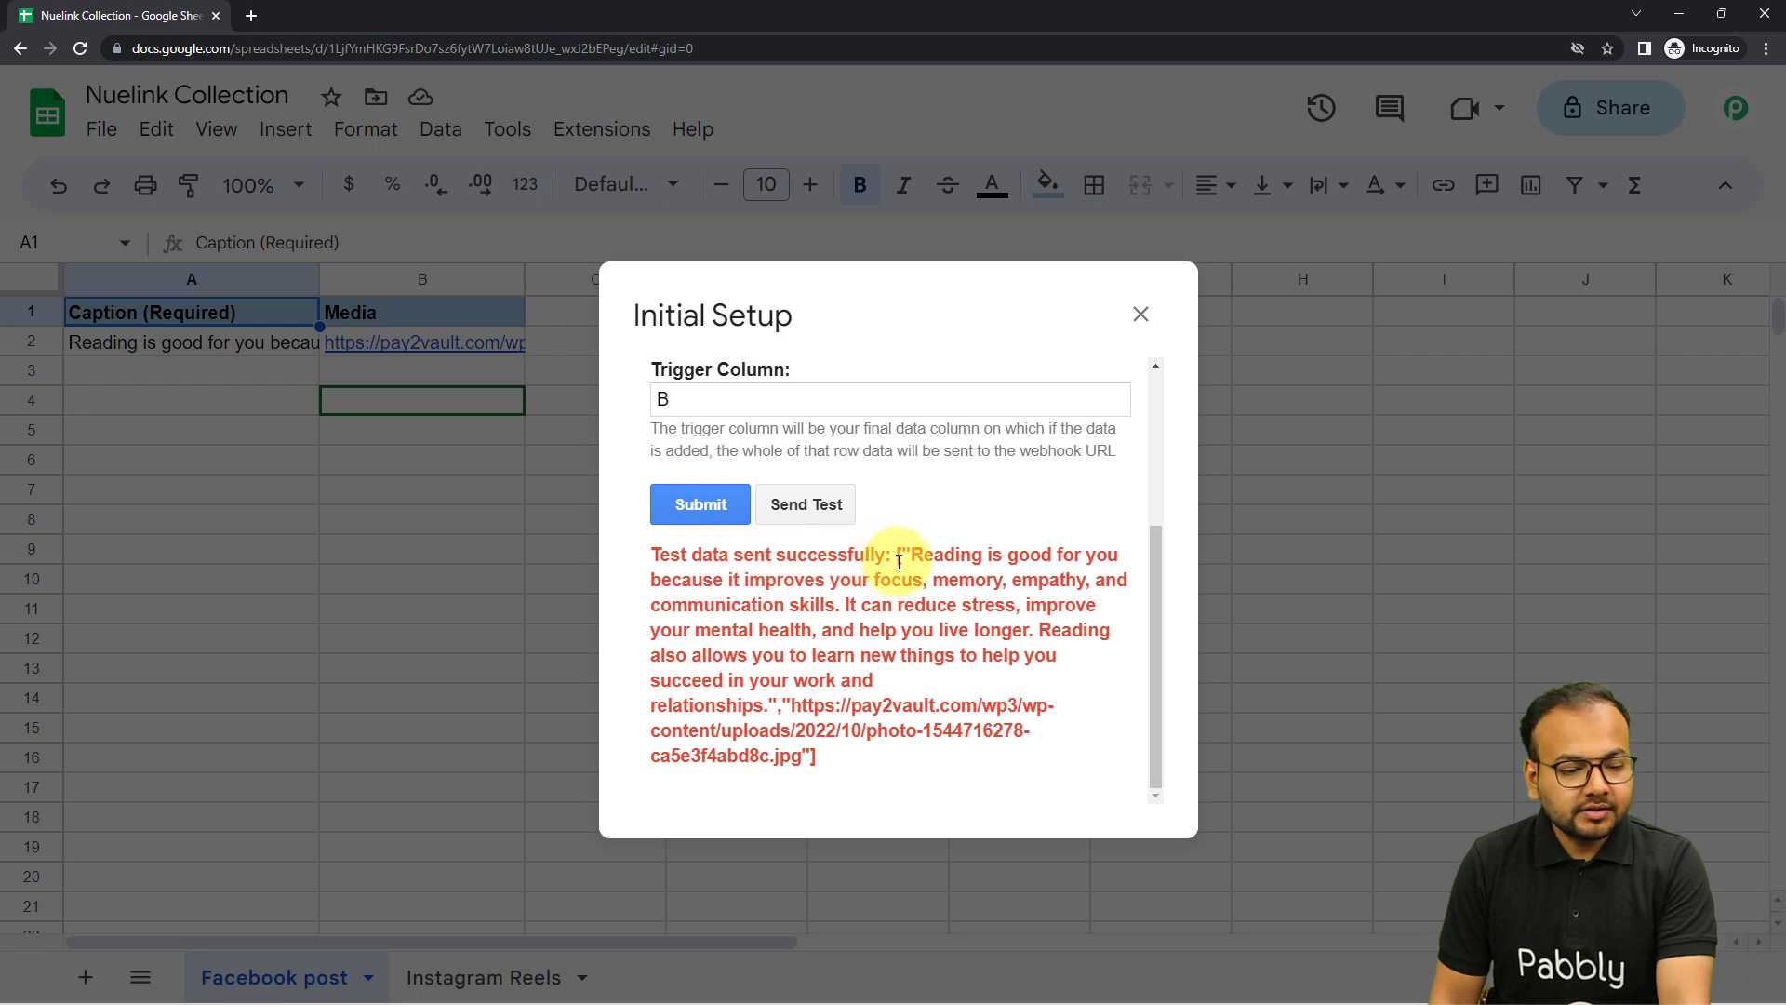
{"action": "left_click", "coordinate": [699, 502]}
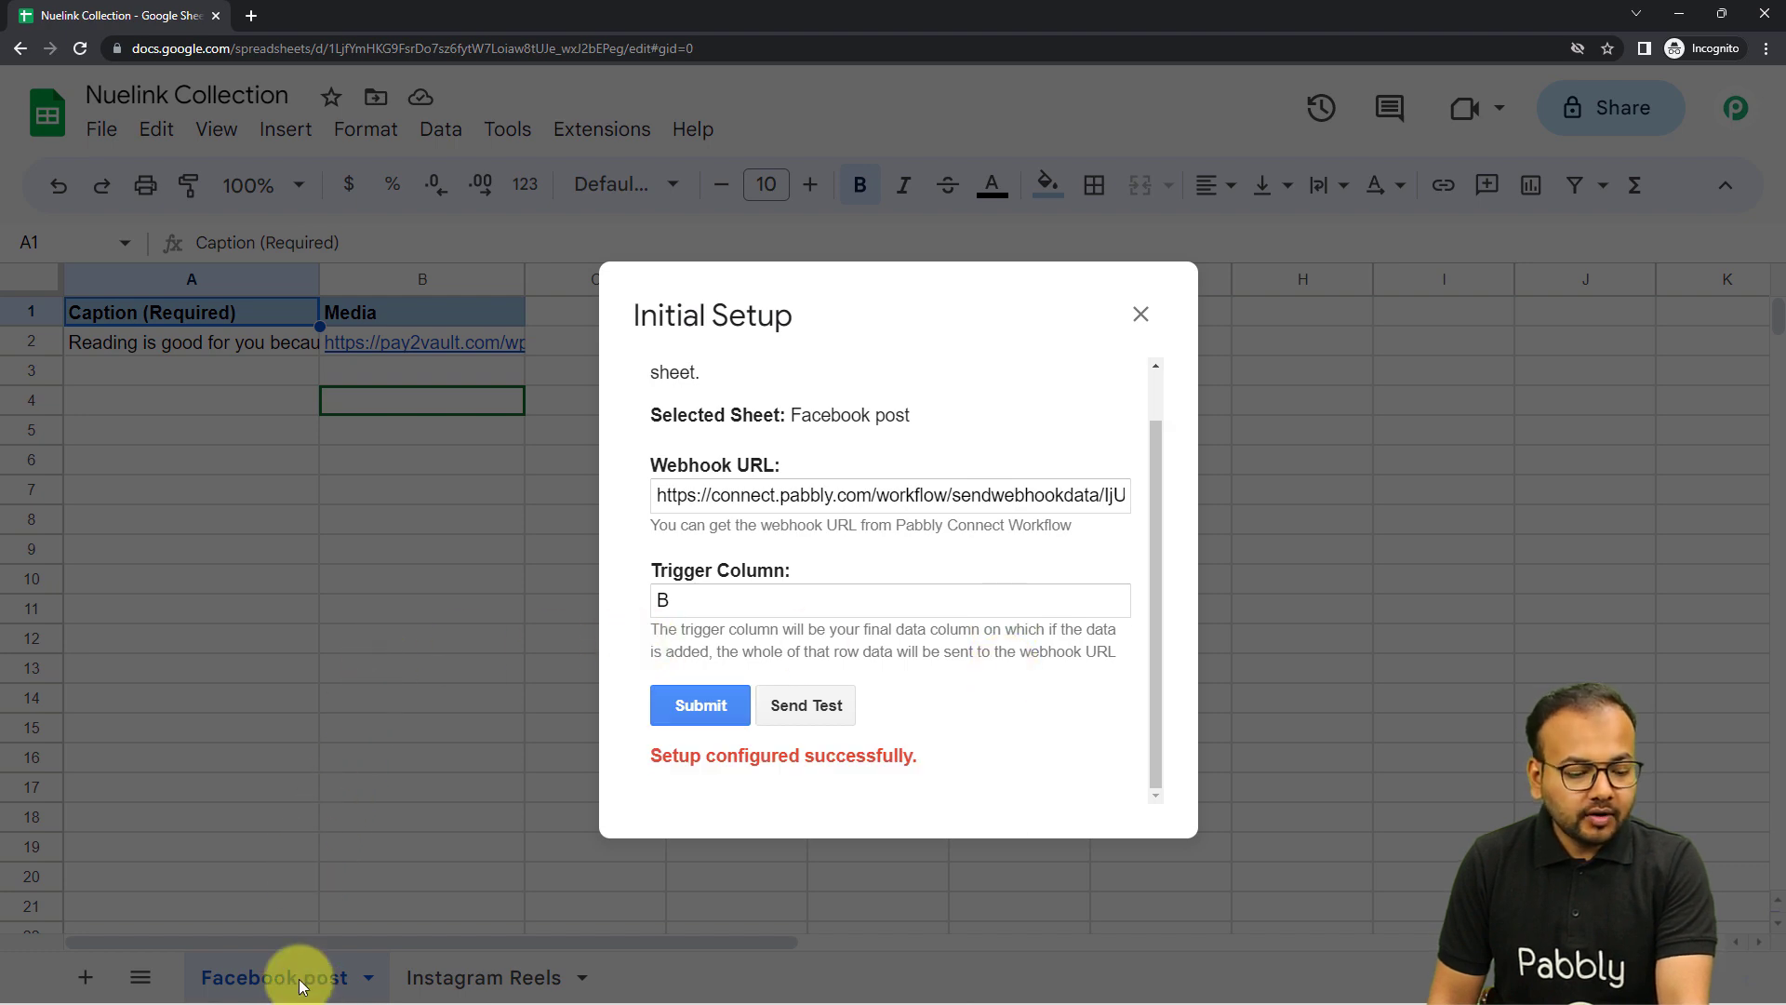
- Switch to Pabbly Connect and examine the received response's spreadsheet name, sheet name, media and full caption
{"action": "mouse_move", "coordinate": [286, 1000]}
{"action": "left_click", "coordinate": [298, 905]}
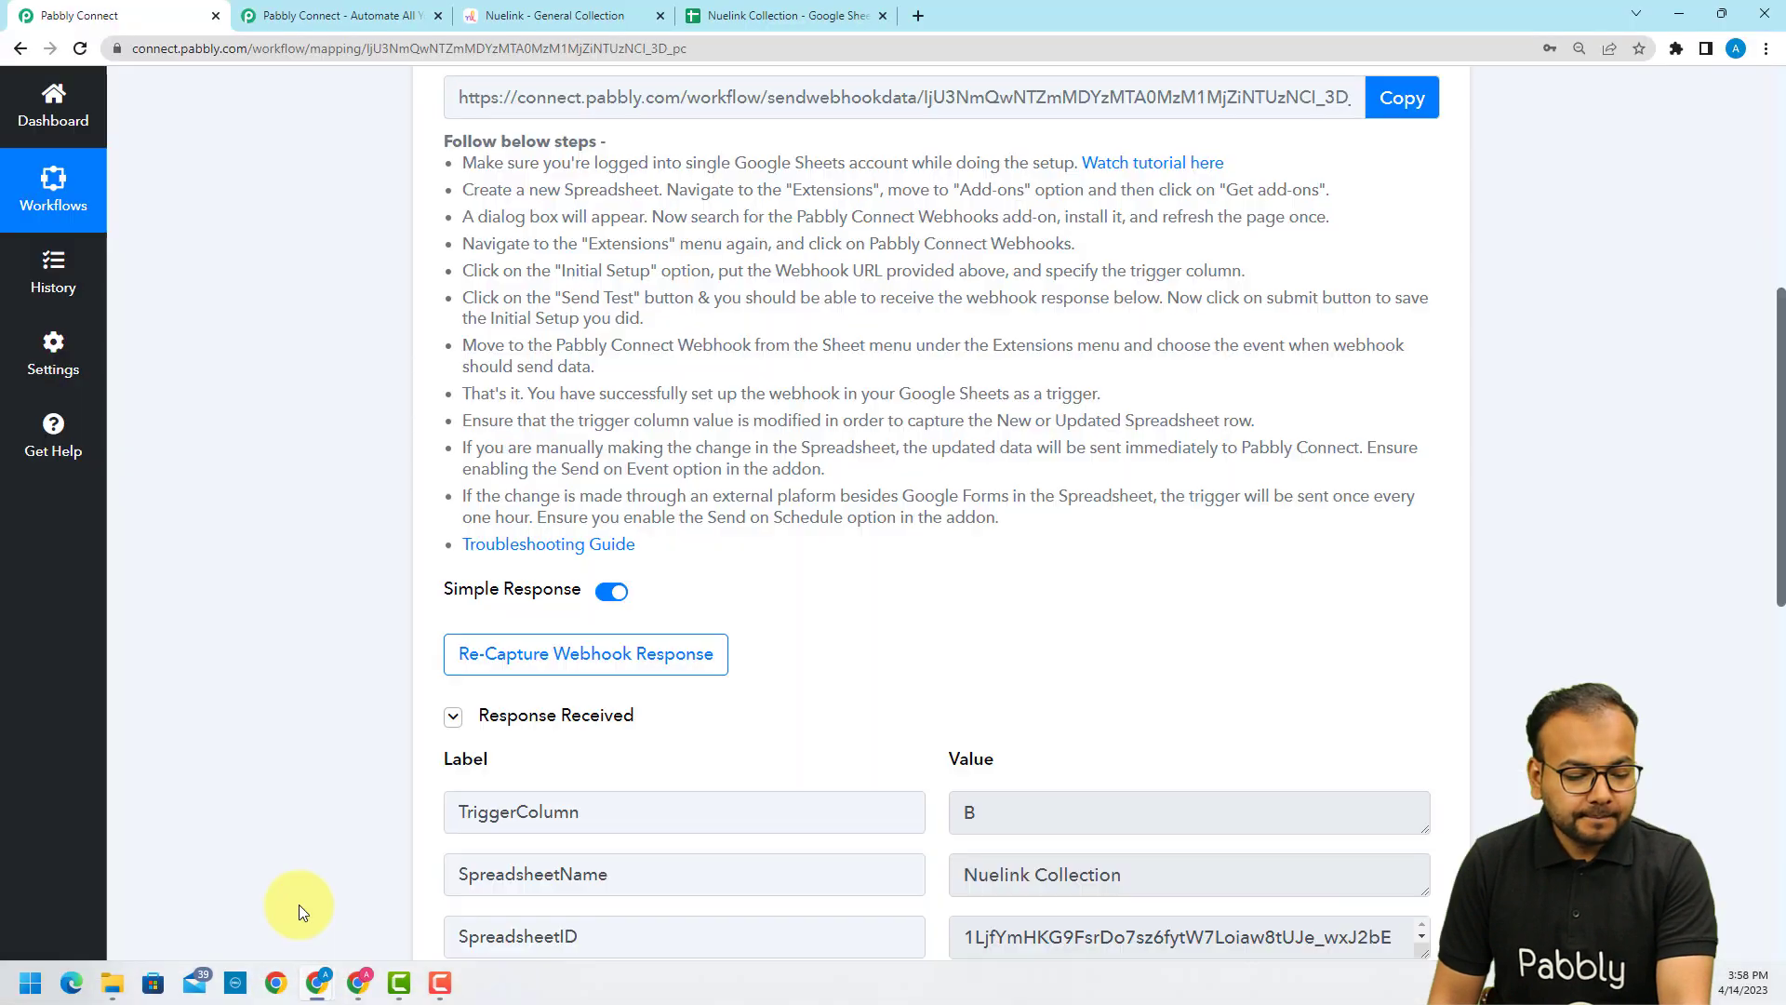
{"action": "scroll", "coordinate": [277, 672], "scroll_direction": "down", "scroll_amount": 3}
{"action": "scroll", "coordinate": [277, 672], "scroll_direction": "down", "scroll_amount": 2}
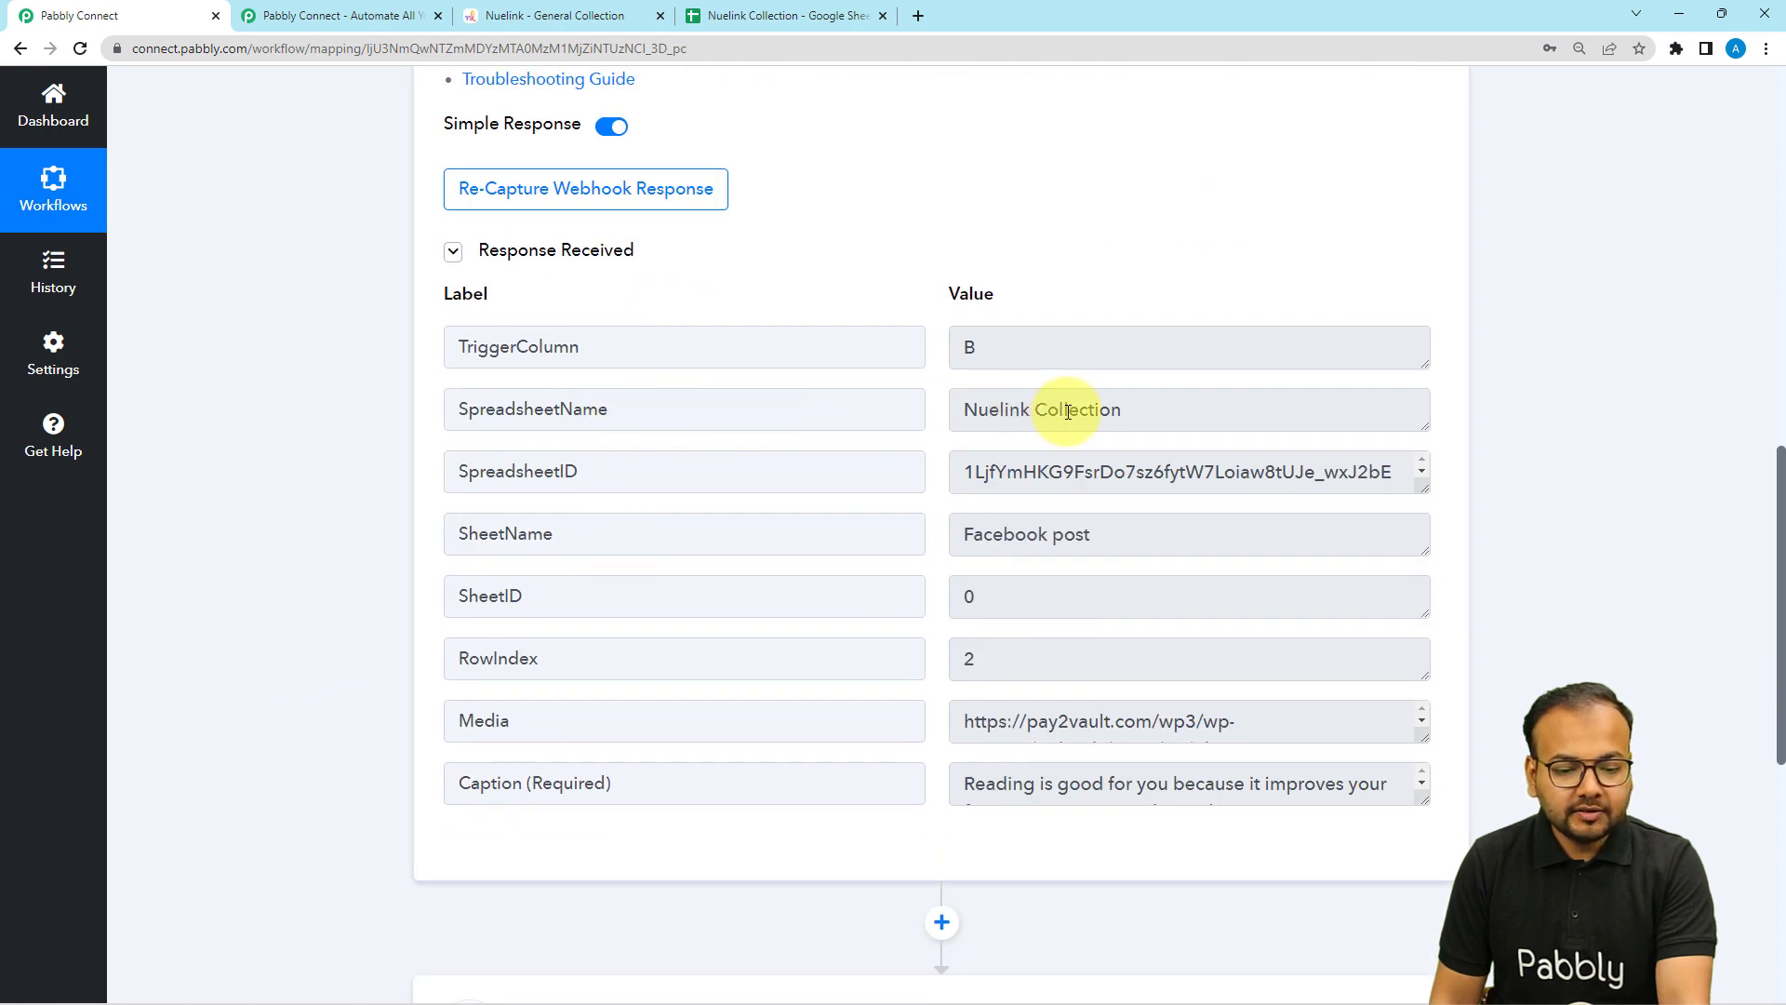
{"action": "left_click_drag", "start_coordinate": [1130, 409], "coordinate": [867, 408]}
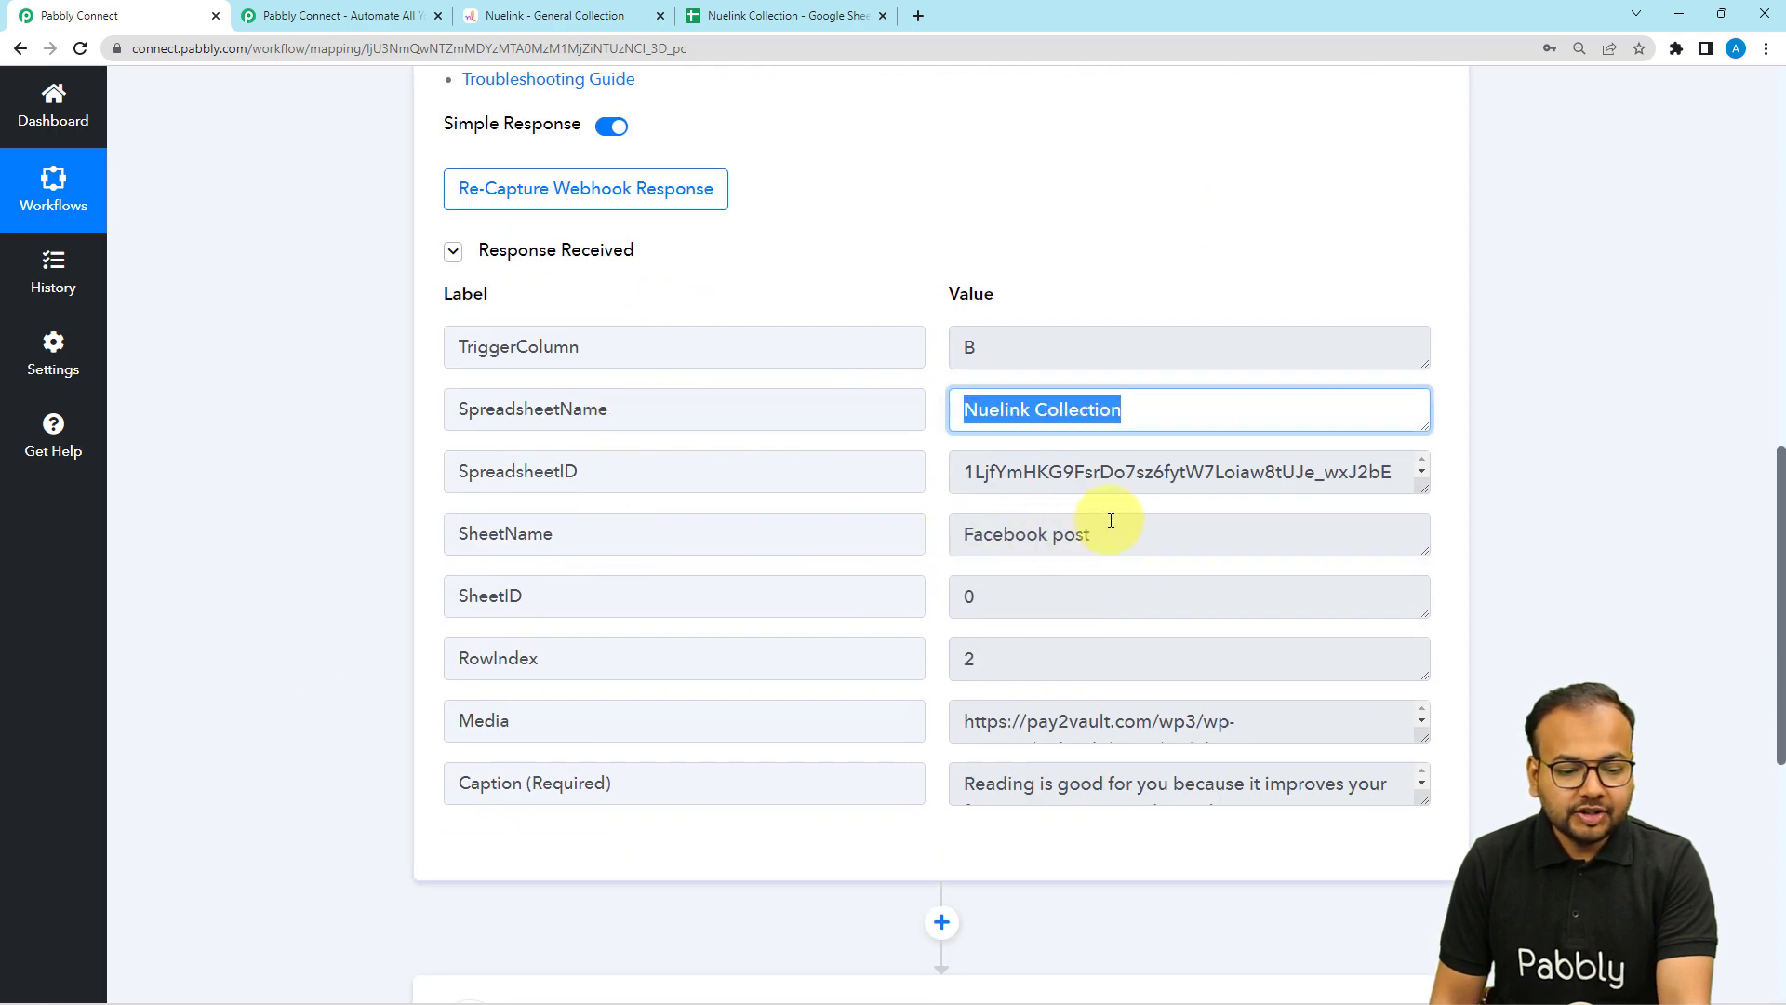
{"action": "left_click_drag", "start_coordinate": [1111, 521], "coordinate": [745, 602]}
{"action": "scroll", "coordinate": [1136, 498], "scroll_direction": "down", "scroll_amount": 3}
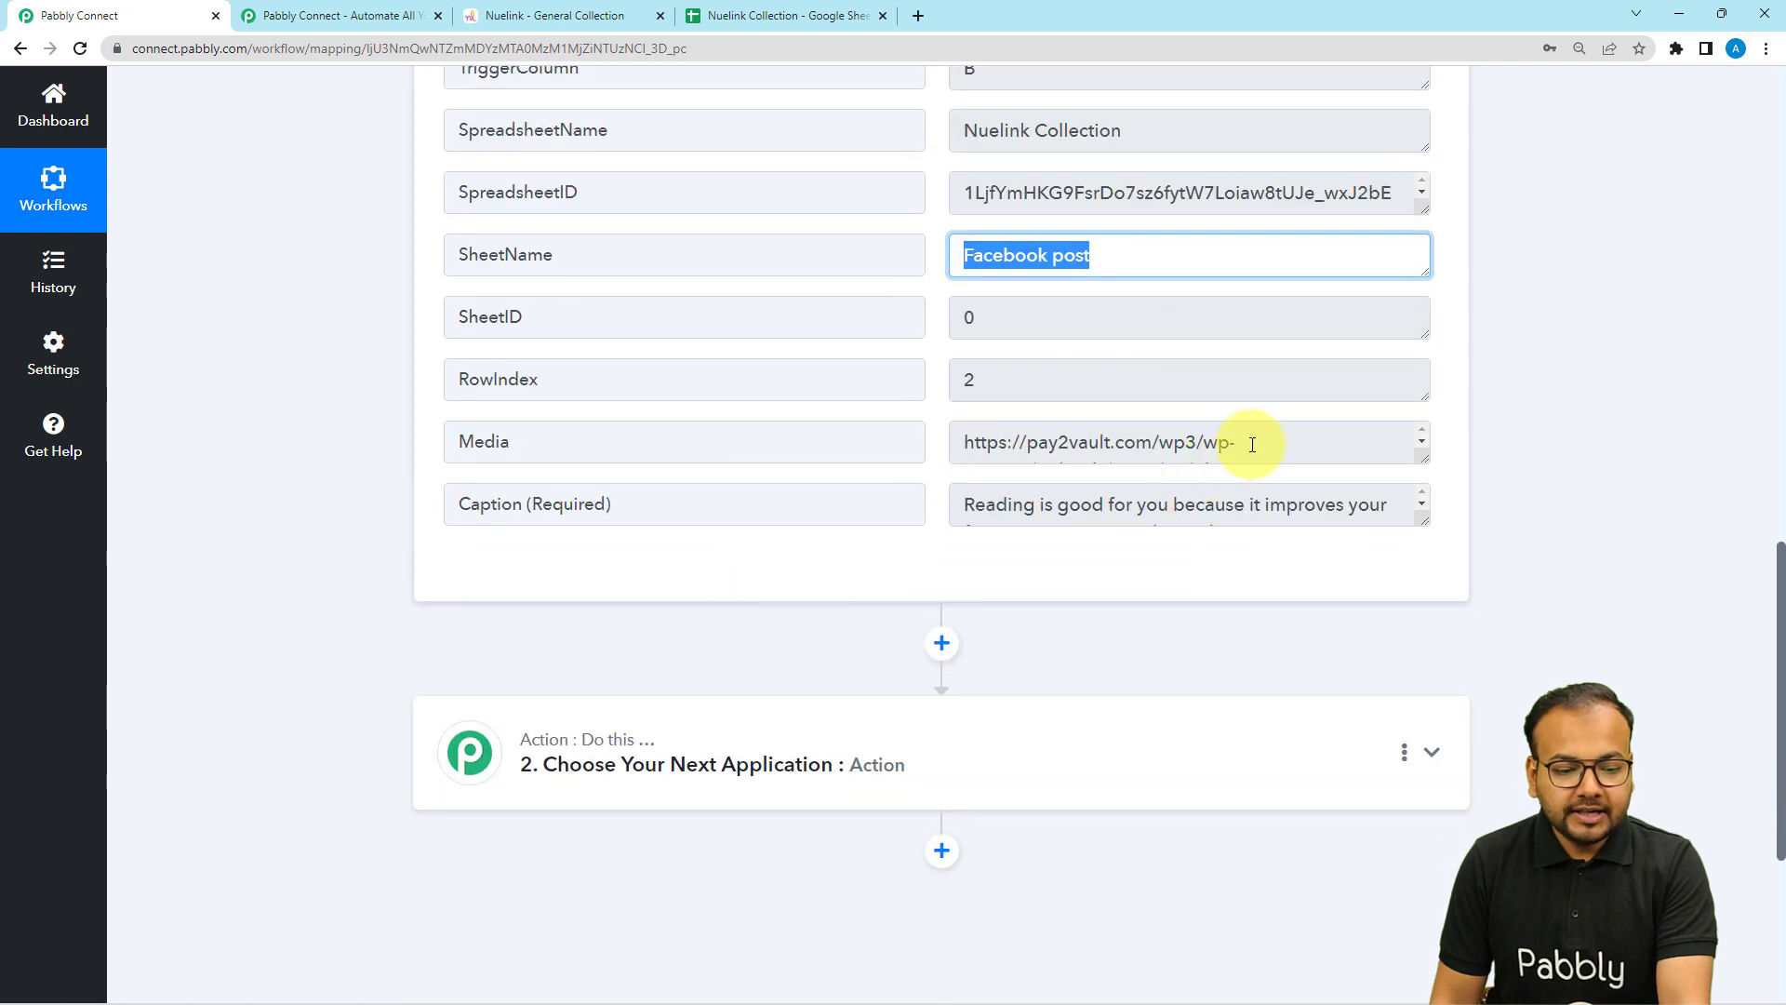
{"action": "left_click_drag", "start_coordinate": [1252, 444], "coordinate": [1411, 466]}
{"action": "left_click", "coordinate": [1411, 536]}
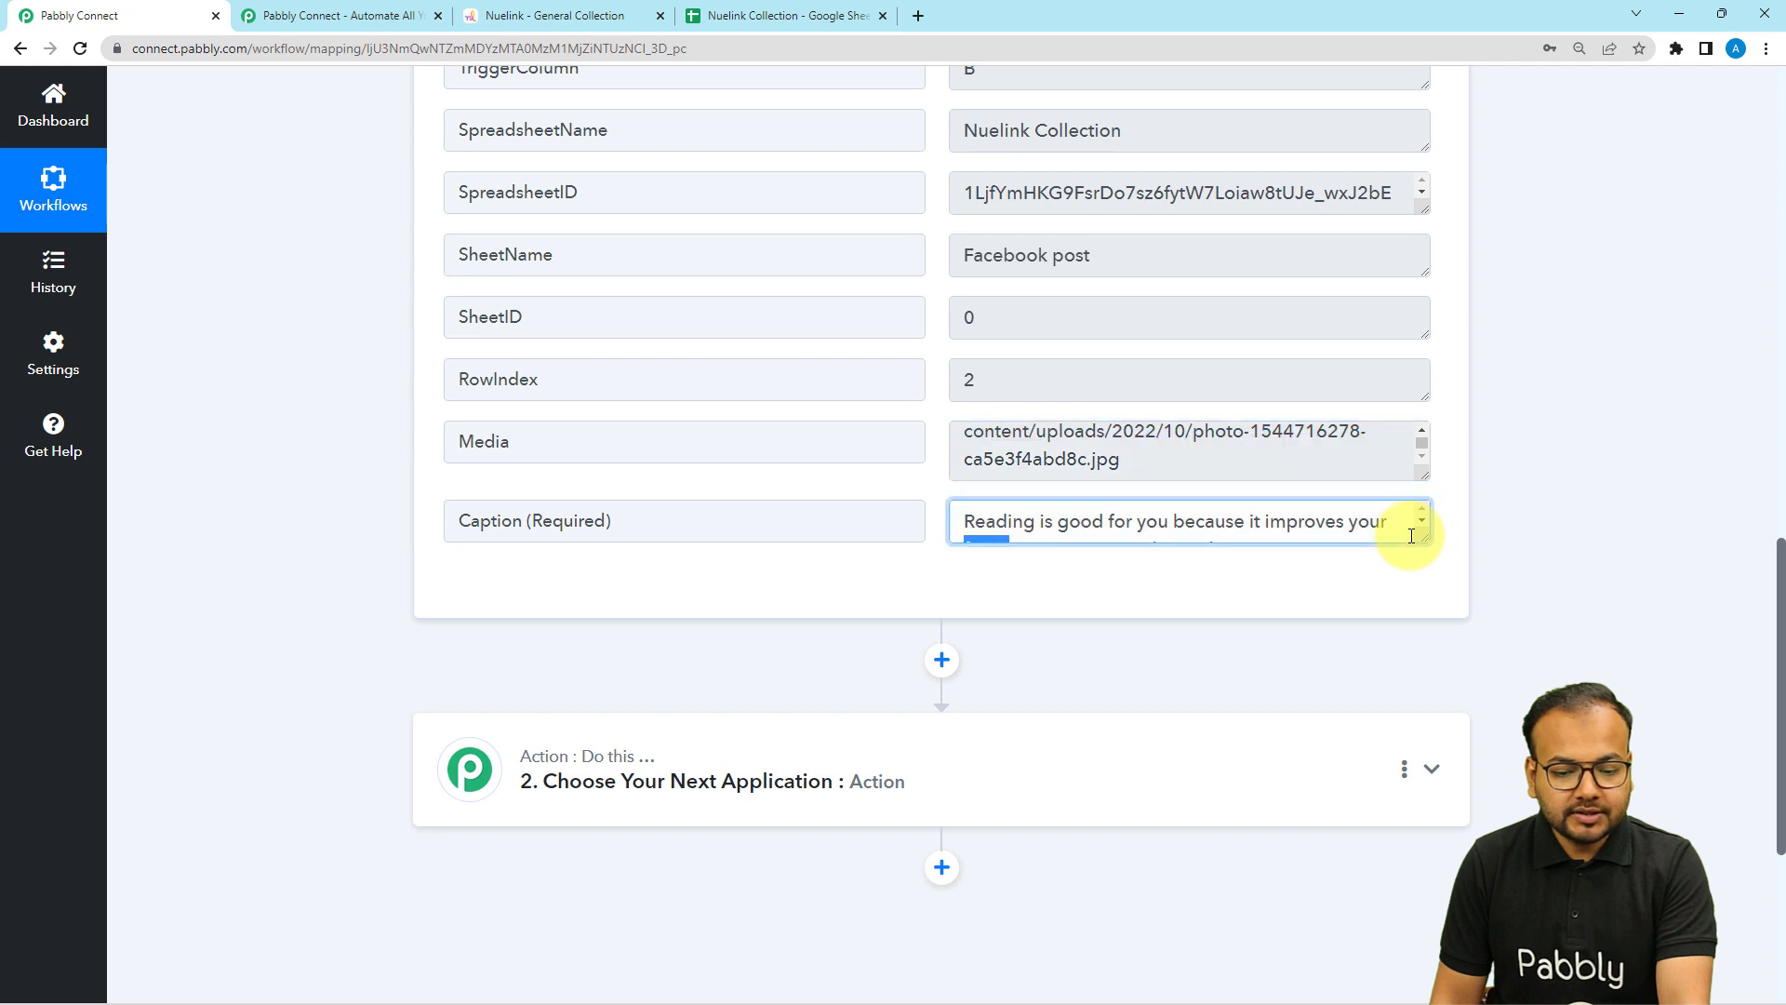
{"action": "left_click_drag", "start_coordinate": [1420, 553], "coordinate": [1427, 685]}
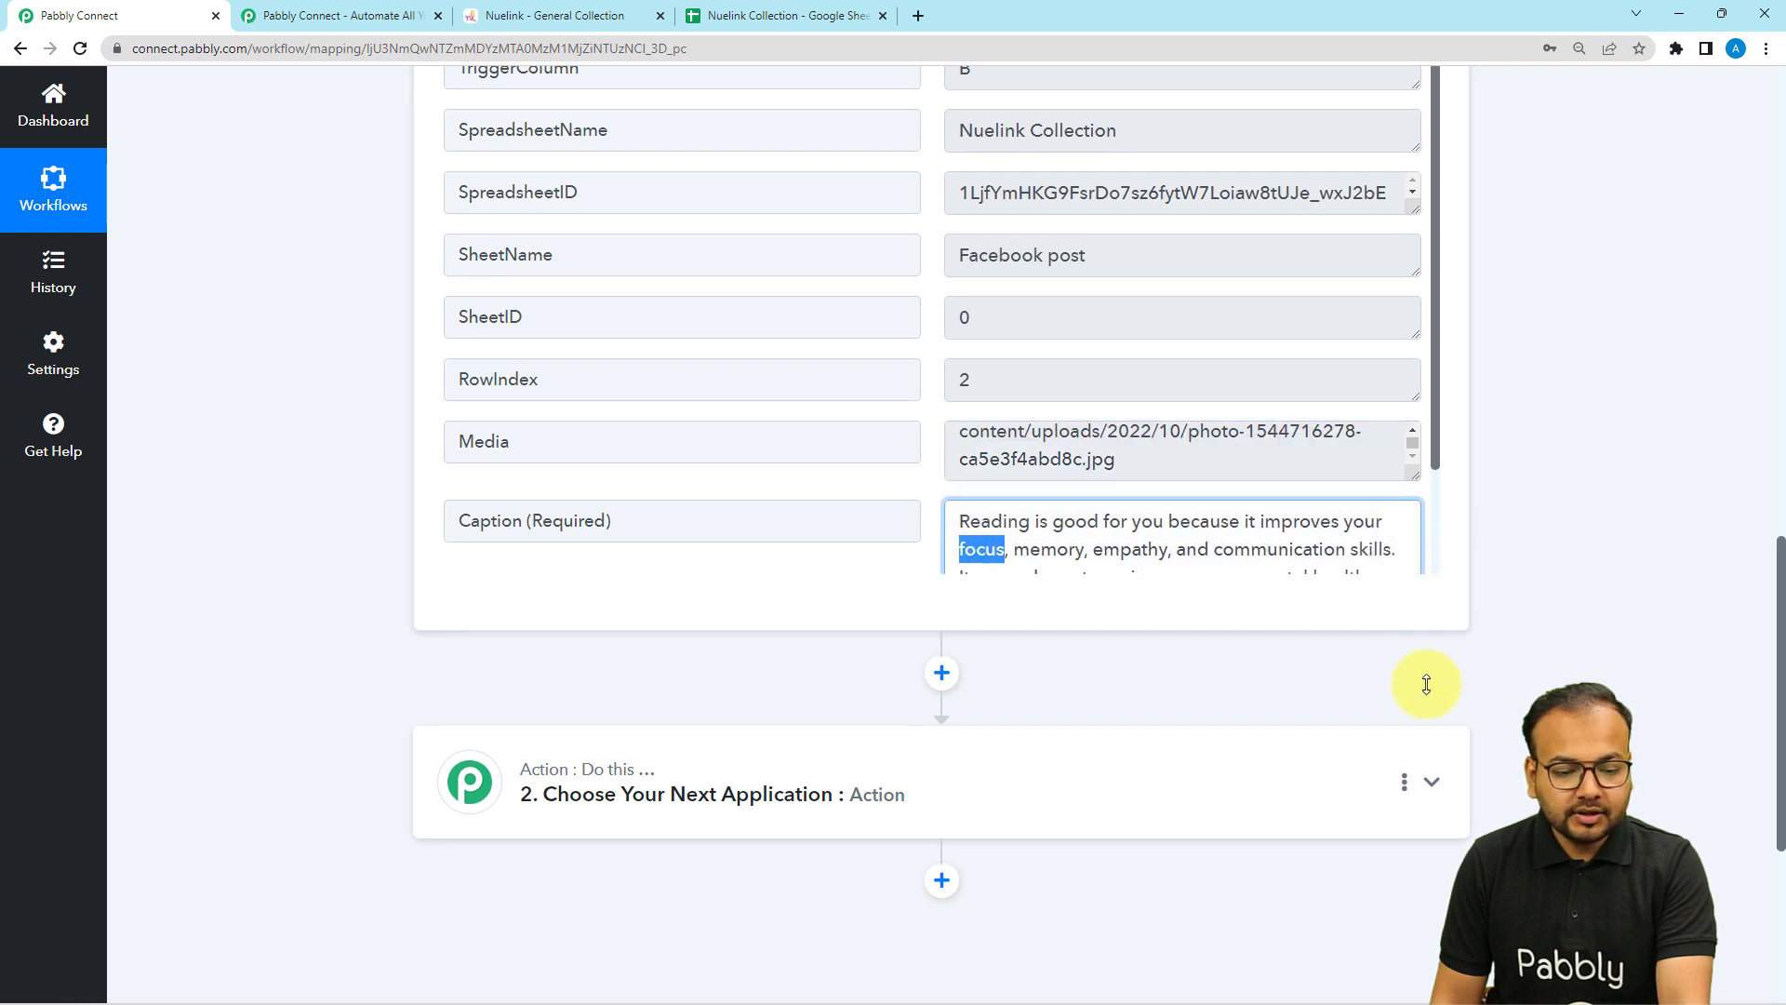
{"action": "scroll", "coordinate": [1355, 549], "scroll_direction": "down", "scroll_amount": 2}
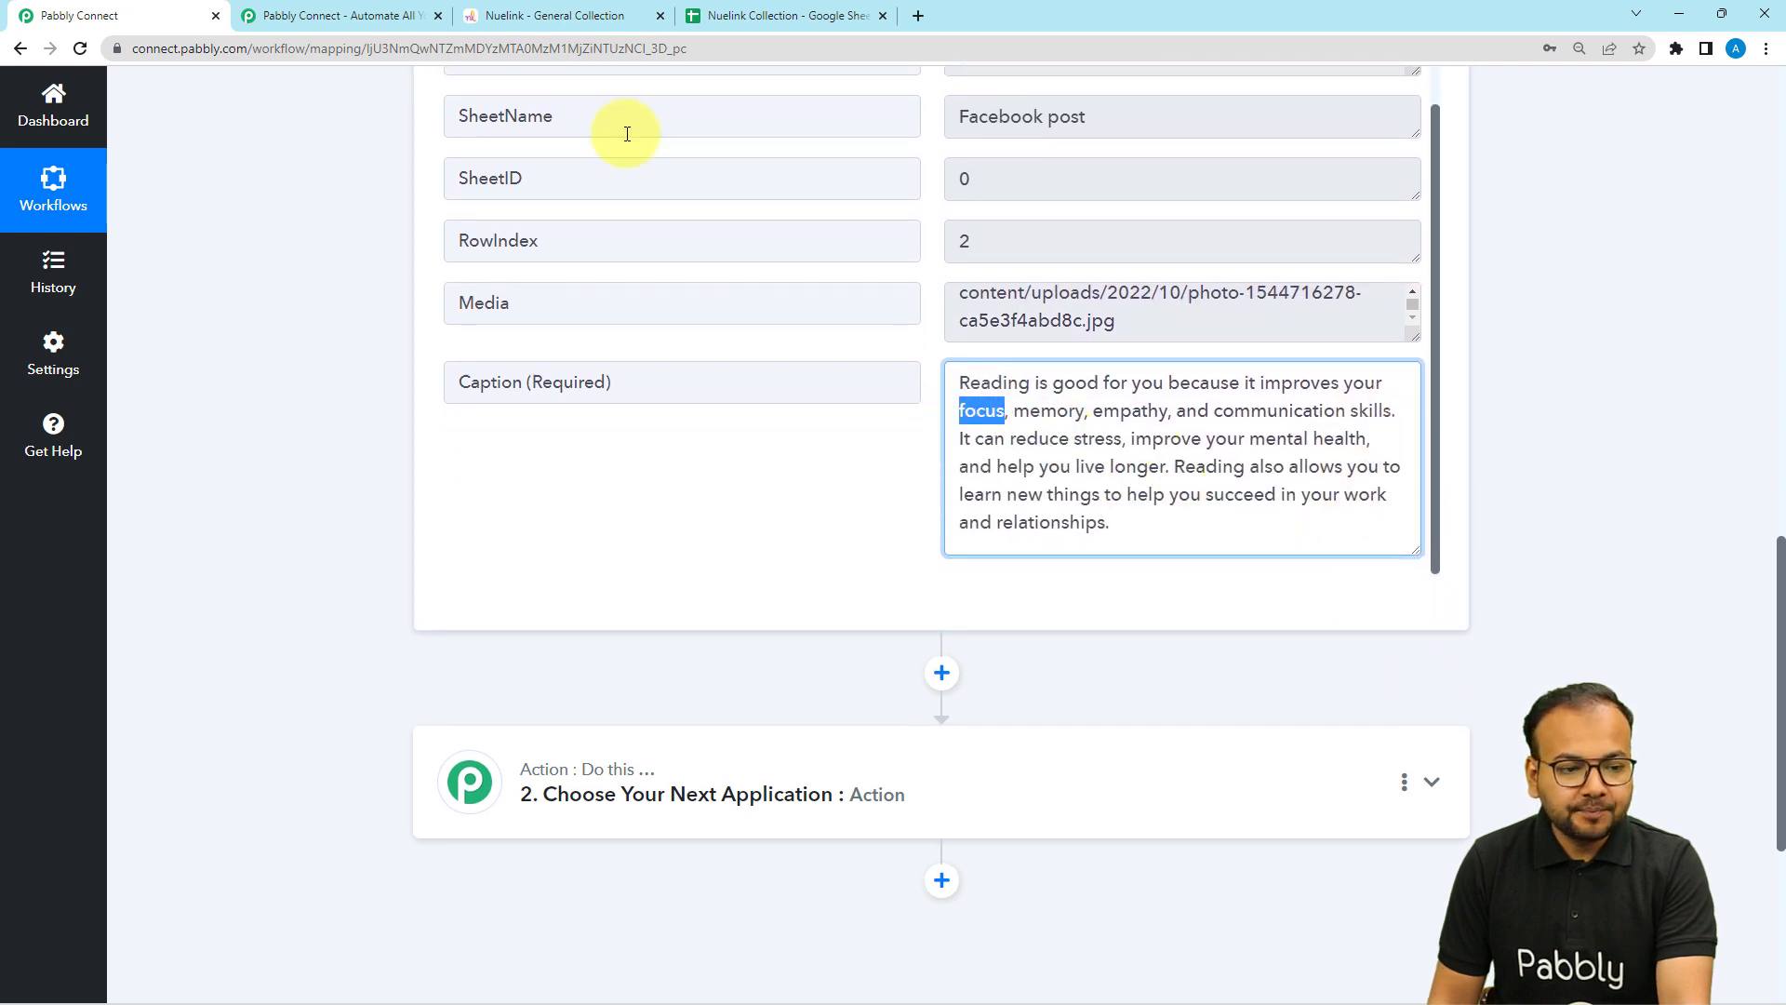
- Compare the captured caption and media with row 2 of the Facebook post sheet, enlarging the formula bar to read the caption
{"action": "left_click", "coordinate": [718, 15]}
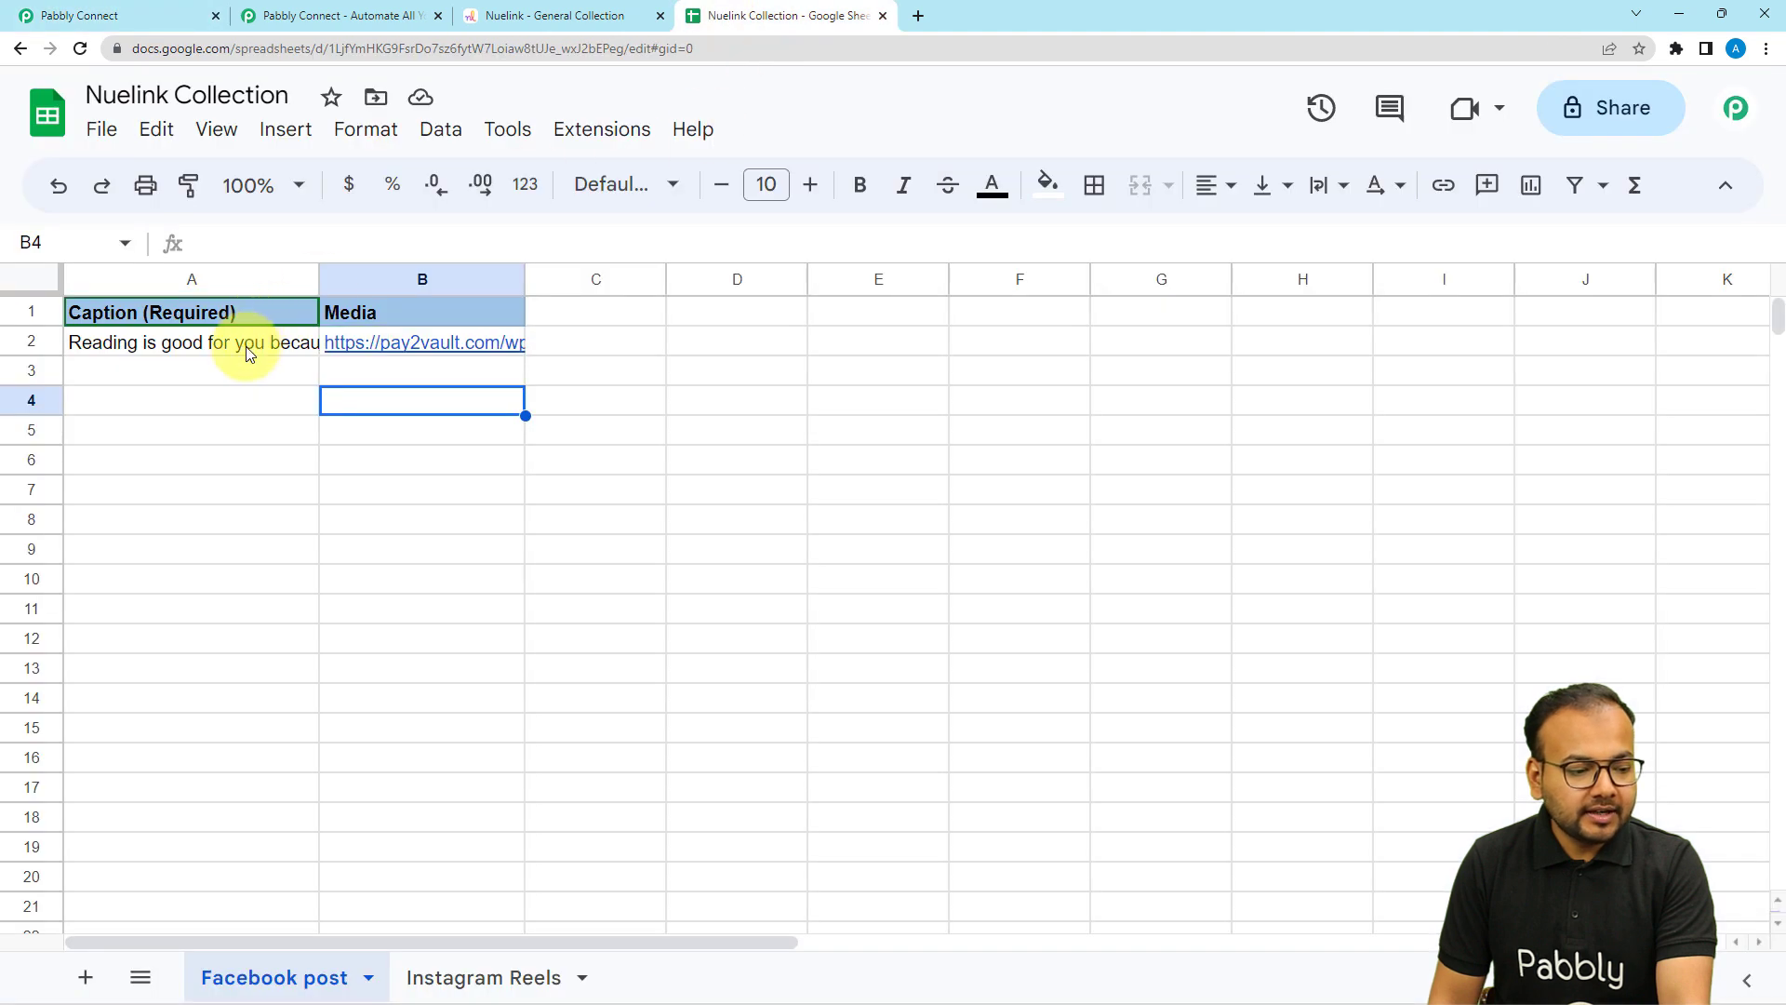
{"action": "left_click", "coordinate": [249, 350]}
{"action": "left_click_drag", "start_coordinate": [394, 262], "coordinate": [395, 387]}
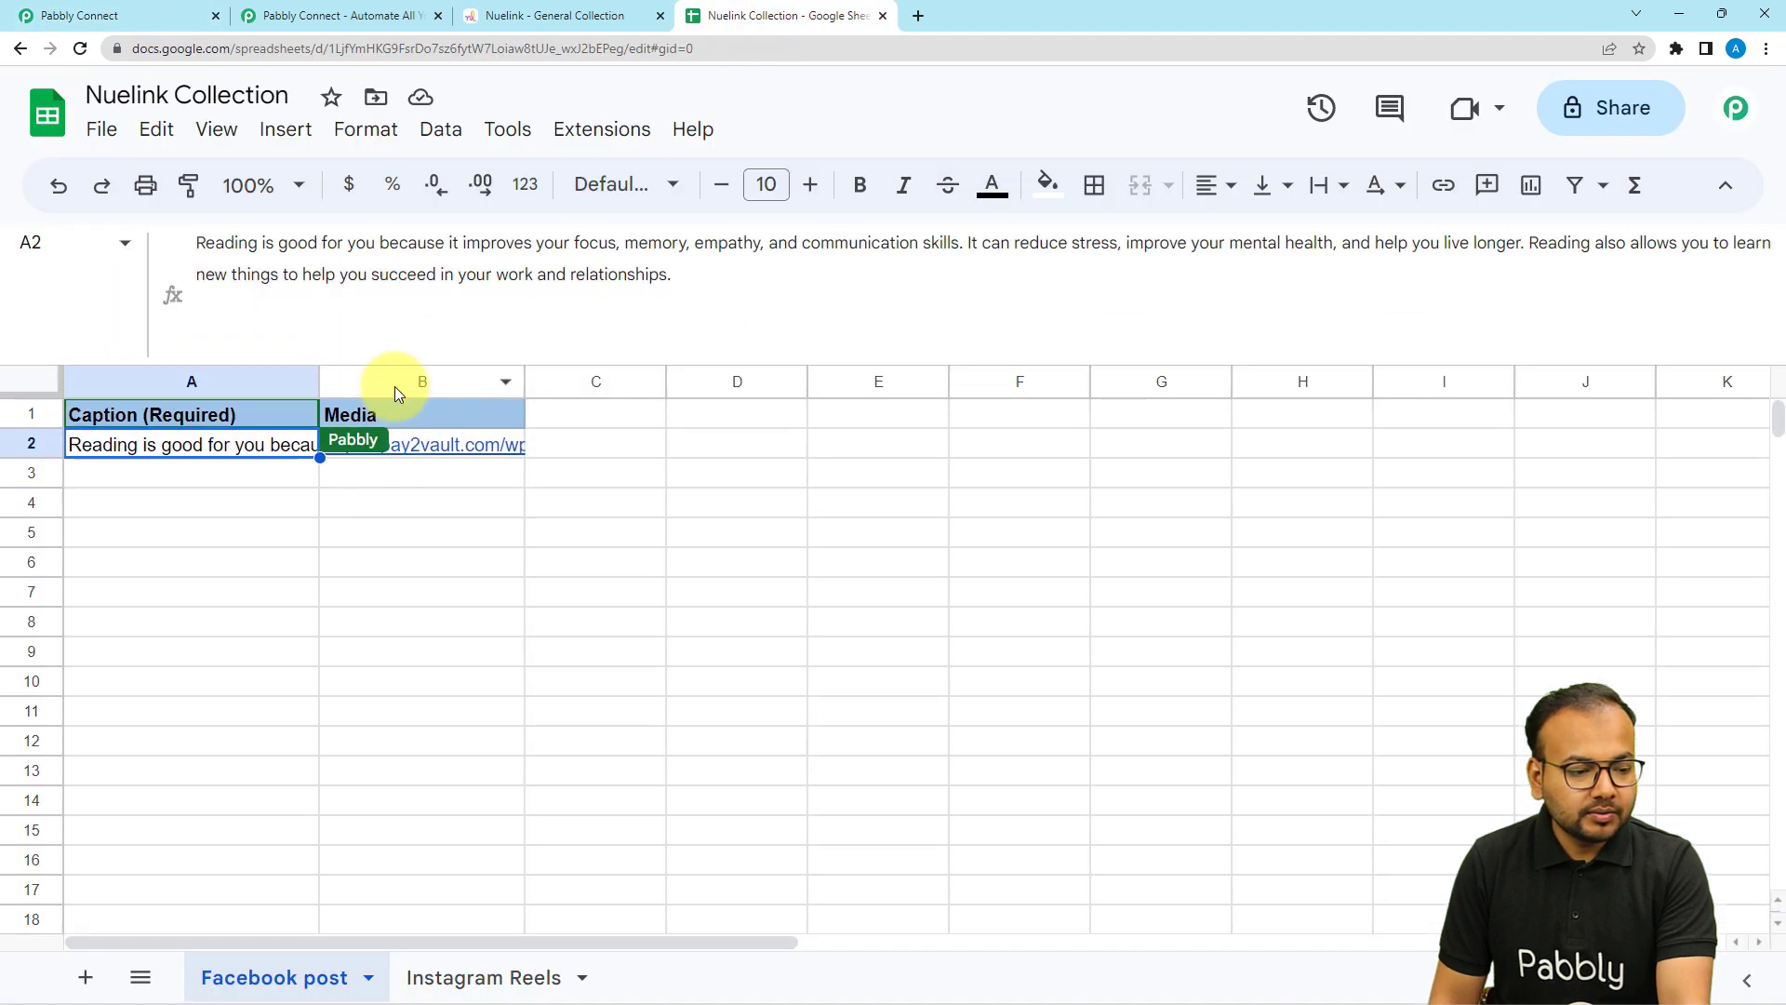
{"action": "left_click", "coordinate": [429, 475]}
{"action": "left_click", "coordinate": [107, 15]}
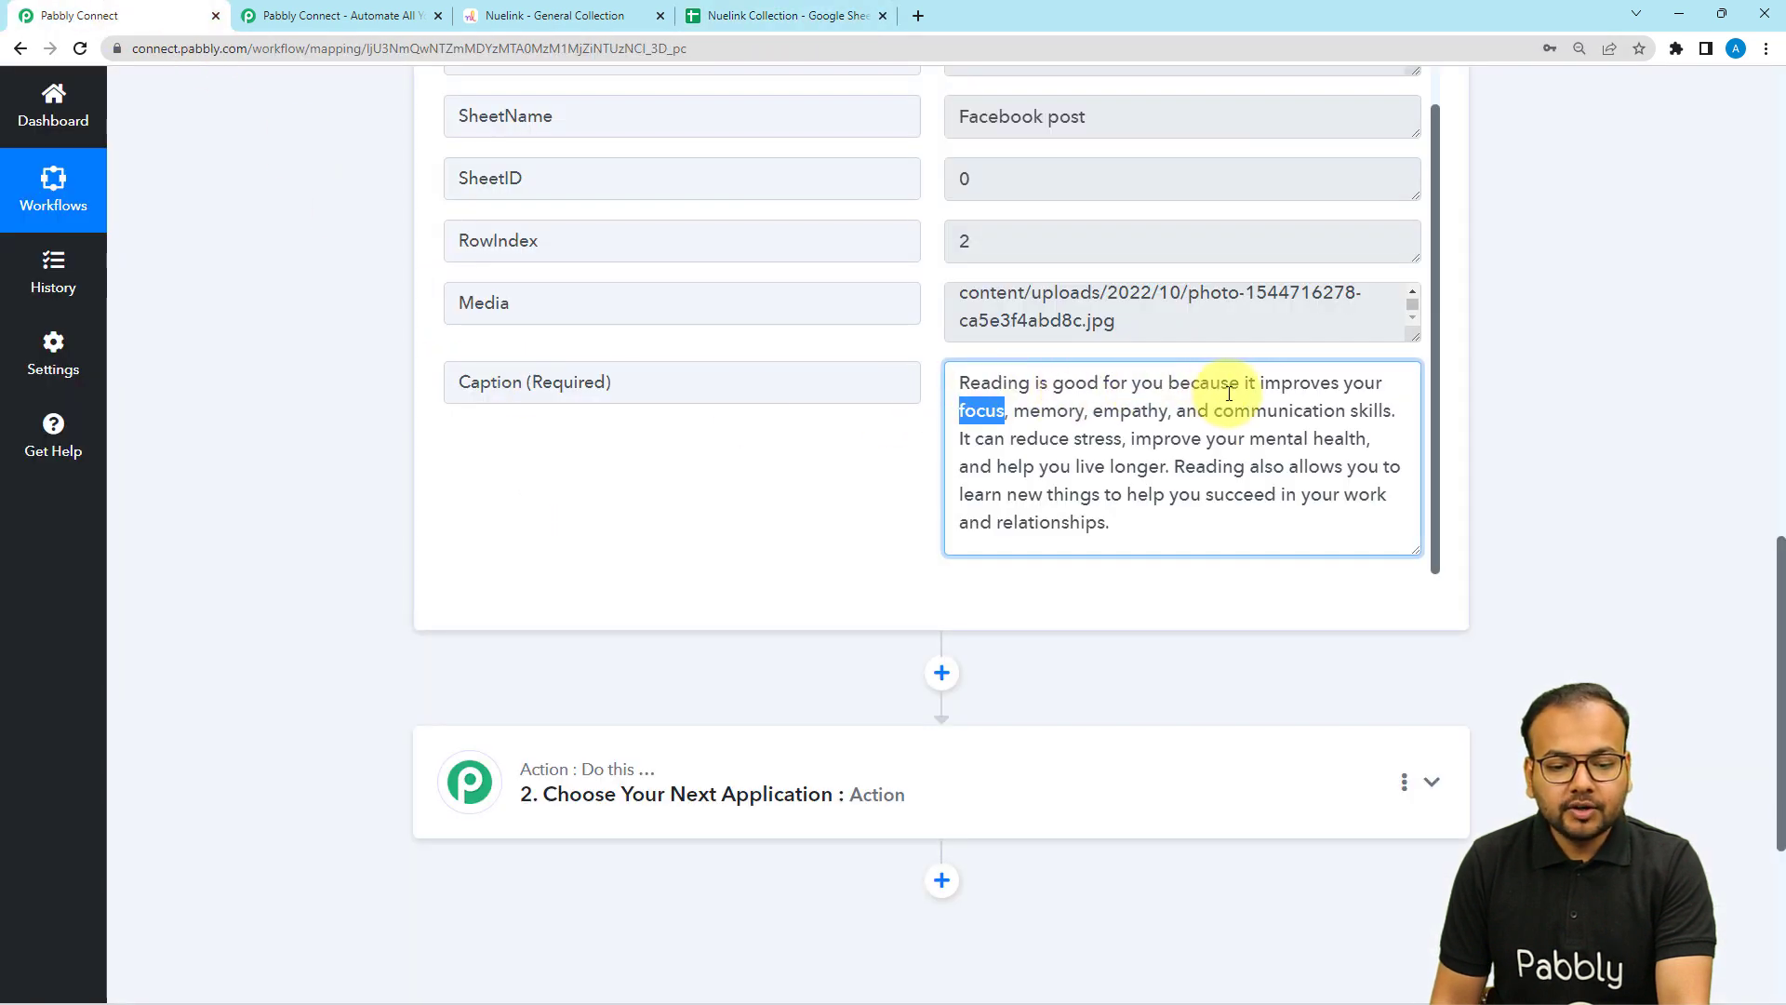
{"action": "left_click", "coordinate": [693, 16]}
{"action": "left_click", "coordinate": [153, 470]}
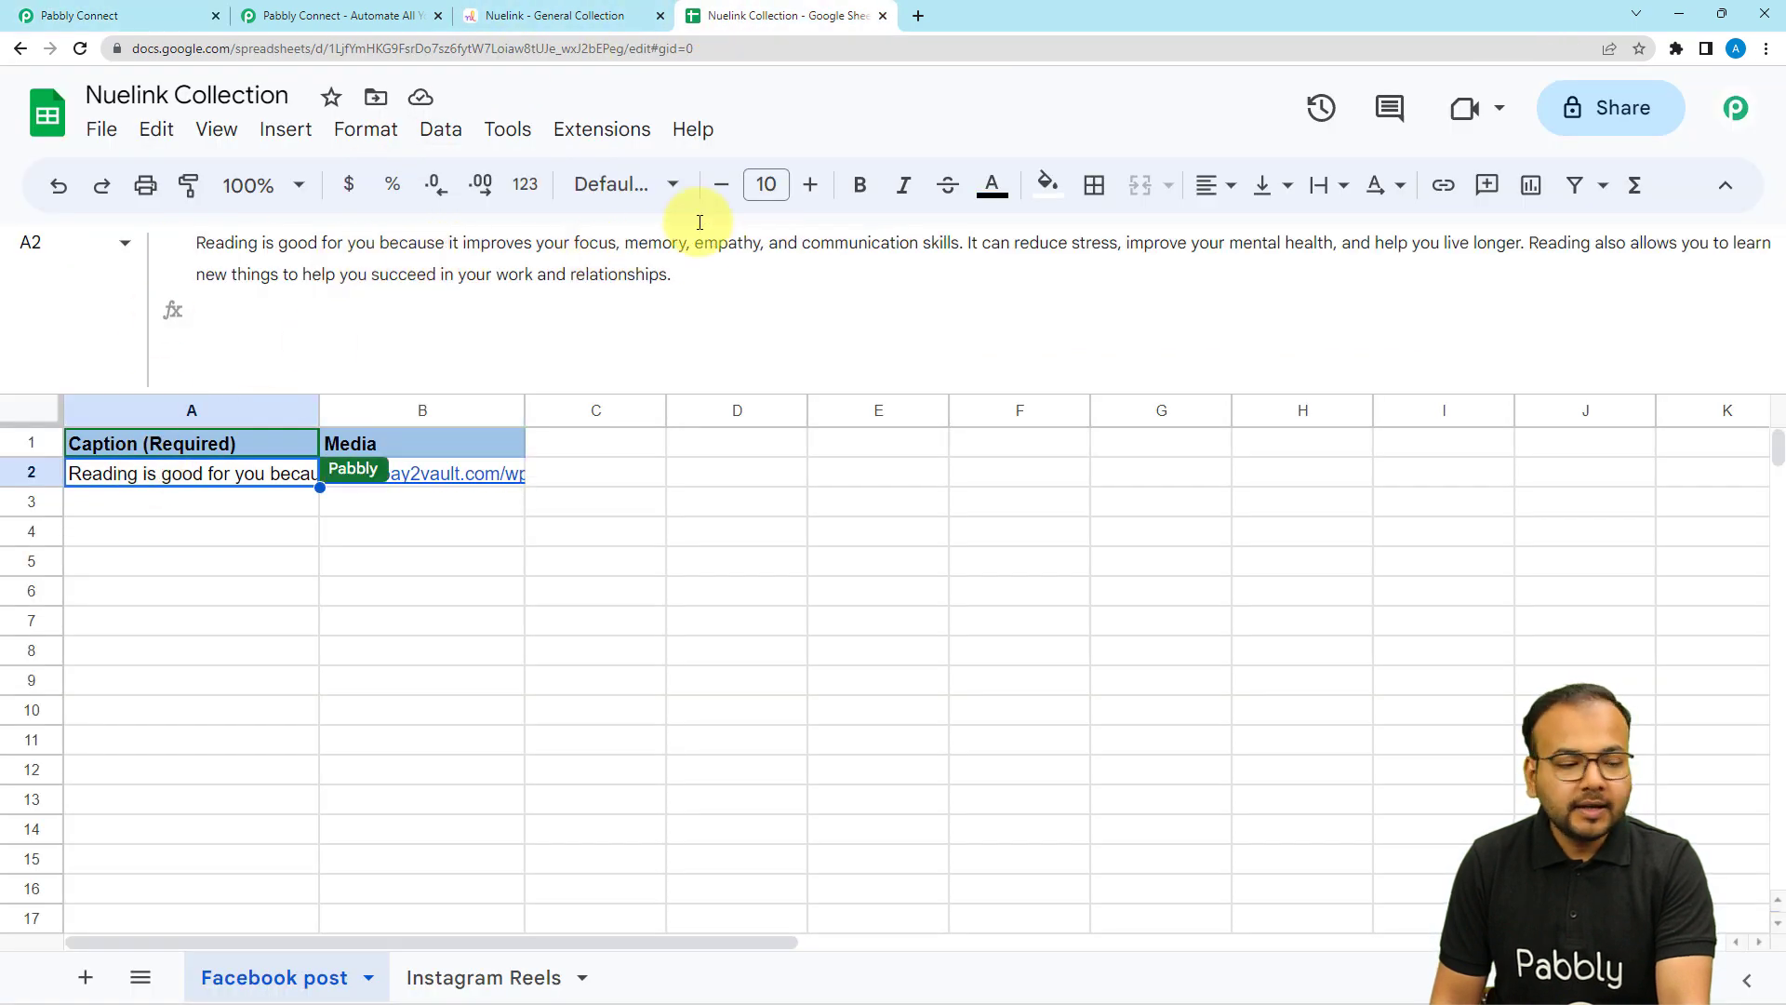
{"action": "left_click", "coordinate": [160, 11]}
- Return to the spreadsheet window with the Initial Setup open and close that dialog
{"action": "mouse_move", "coordinate": [260, 983]}
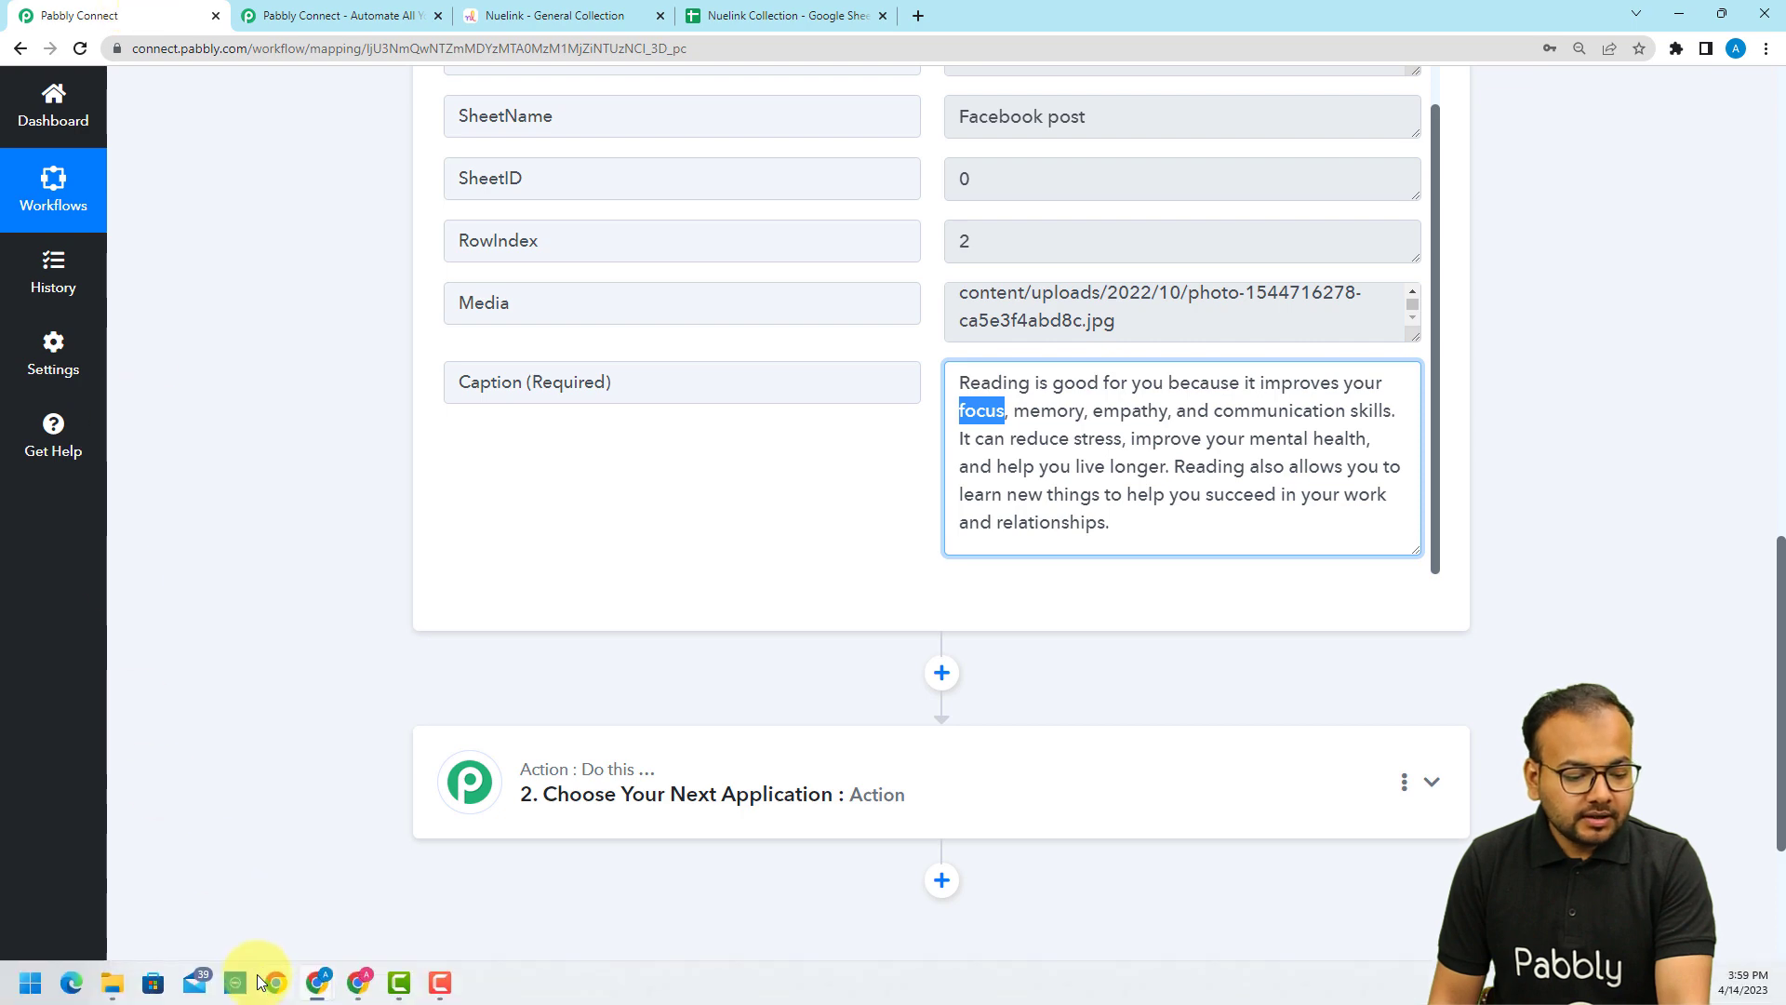
{"action": "left_click", "coordinate": [372, 874]}
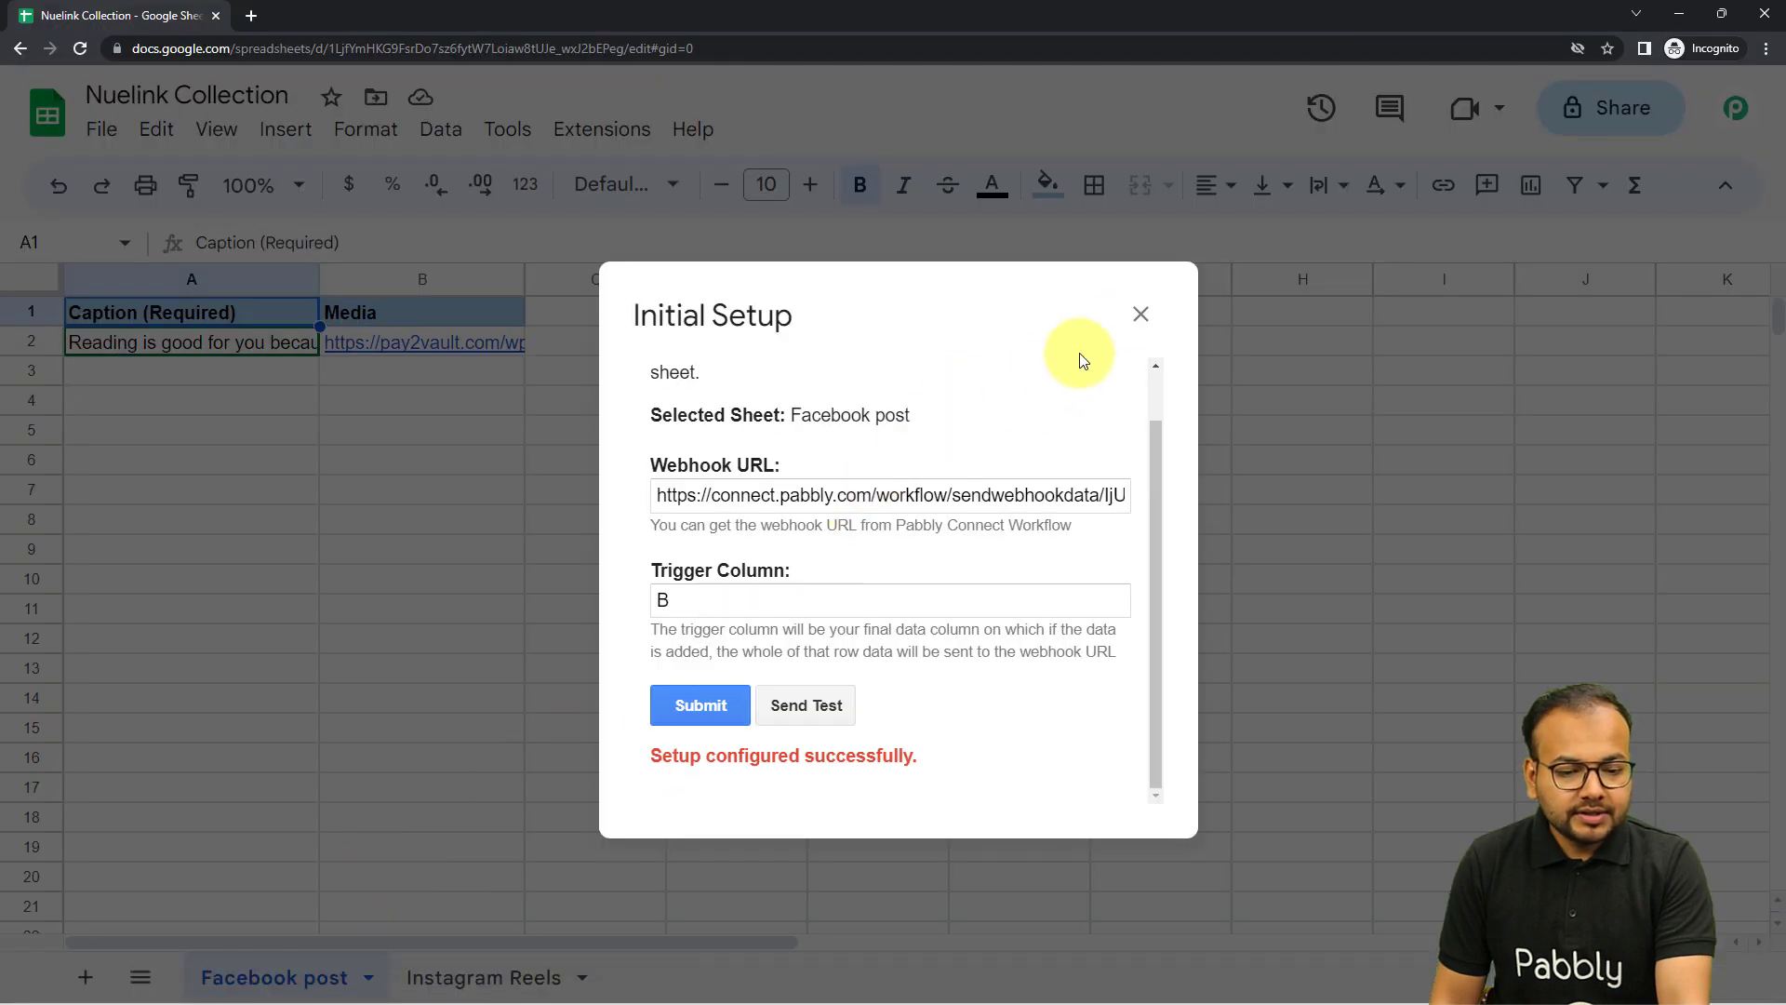
{"action": "left_click", "coordinate": [1142, 315]}
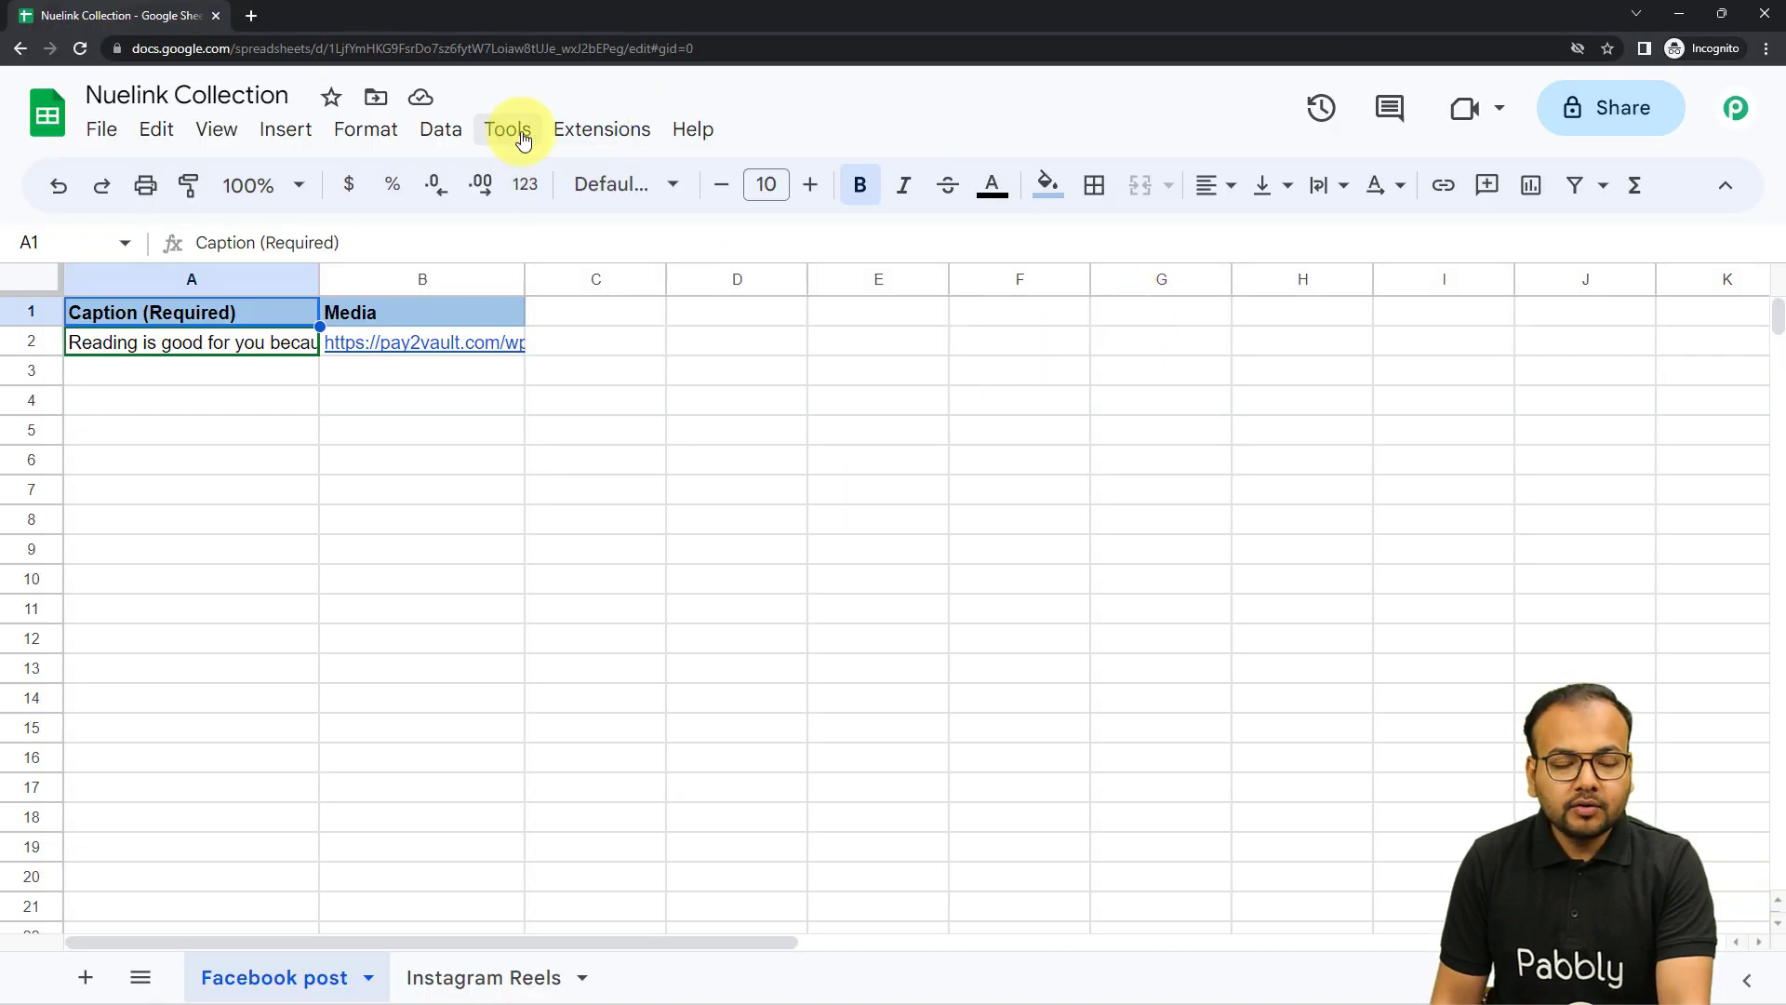
- Enable Send On Event of Pabbly Connect Webhooks for the Nuelink Collection spreadsheet
{"action": "left_click", "coordinate": [593, 130]}
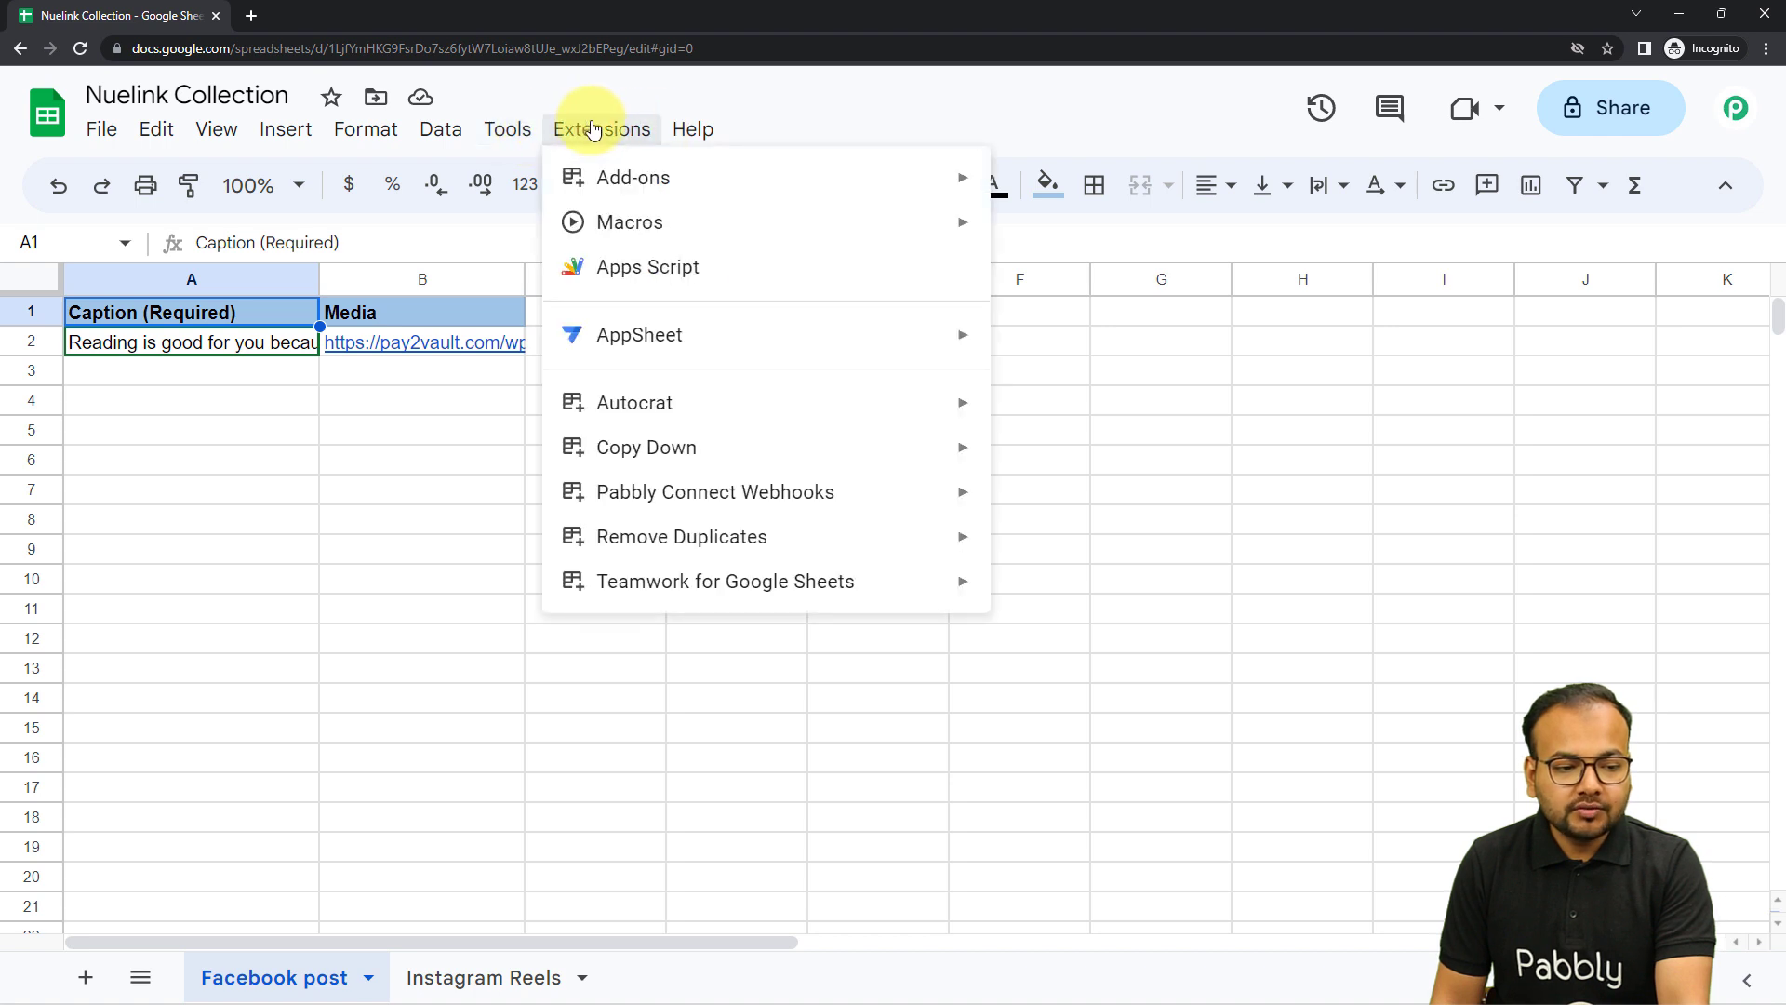
{"action": "mouse_move", "coordinate": [579, 512]}
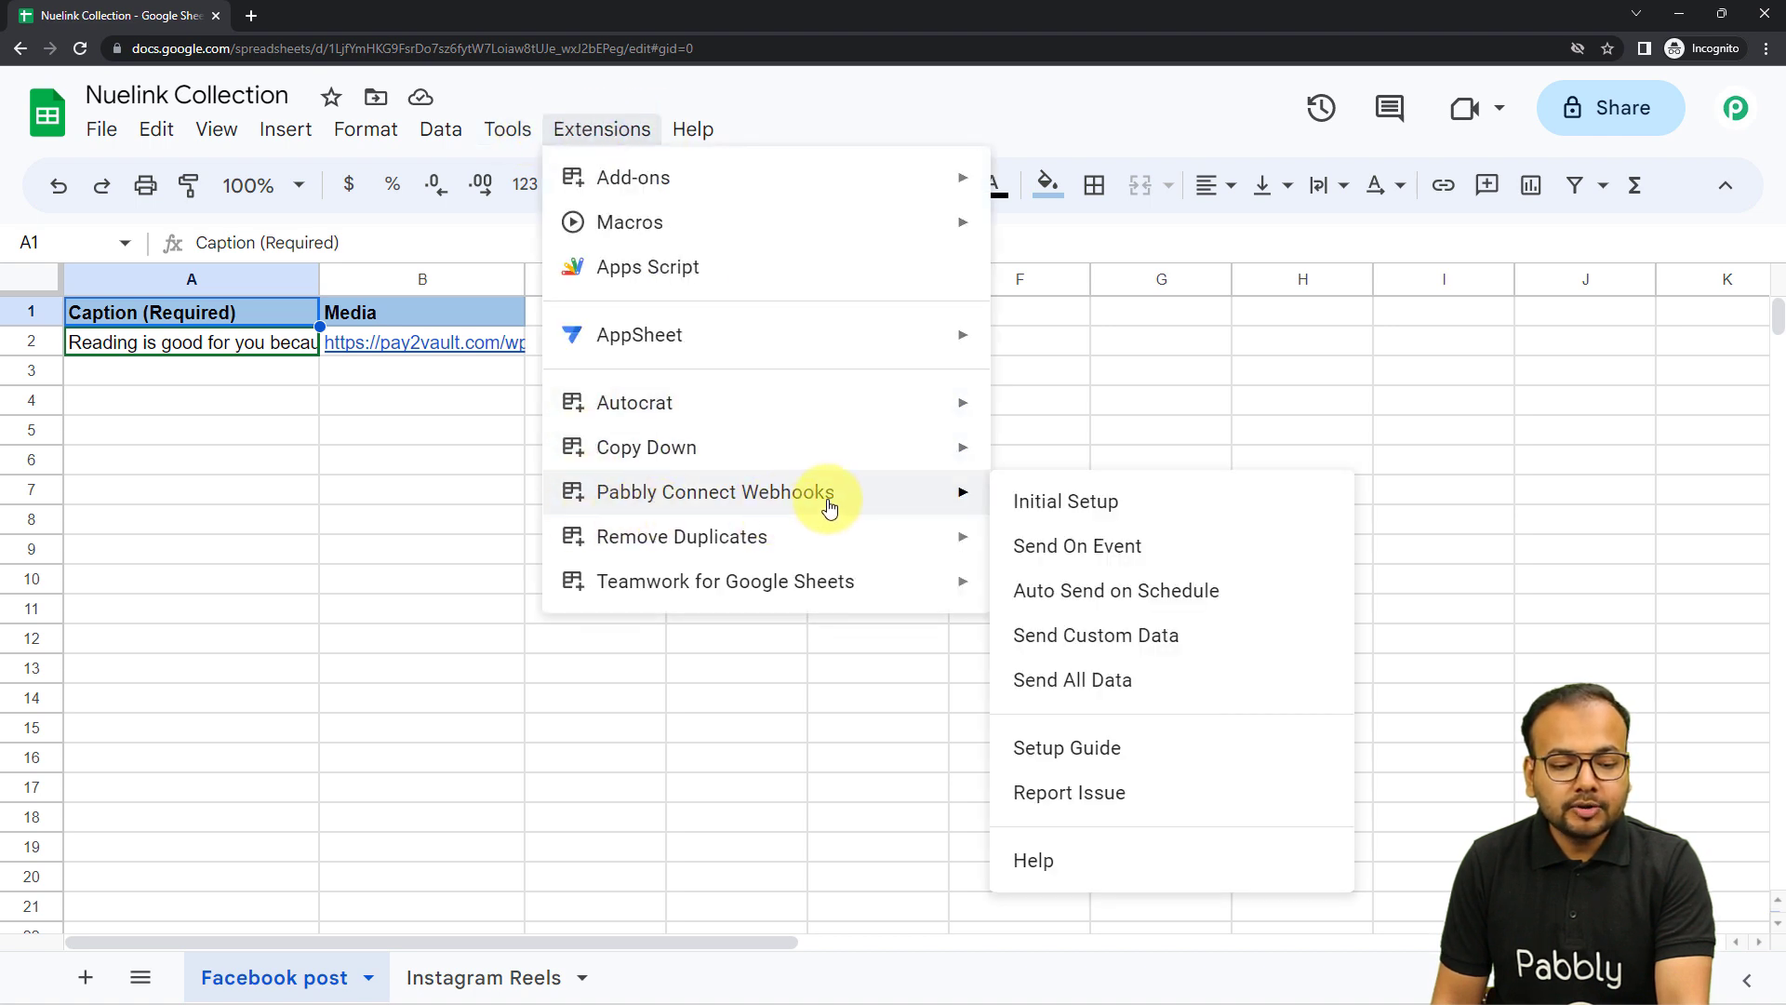
{"action": "left_click", "coordinate": [1090, 553]}
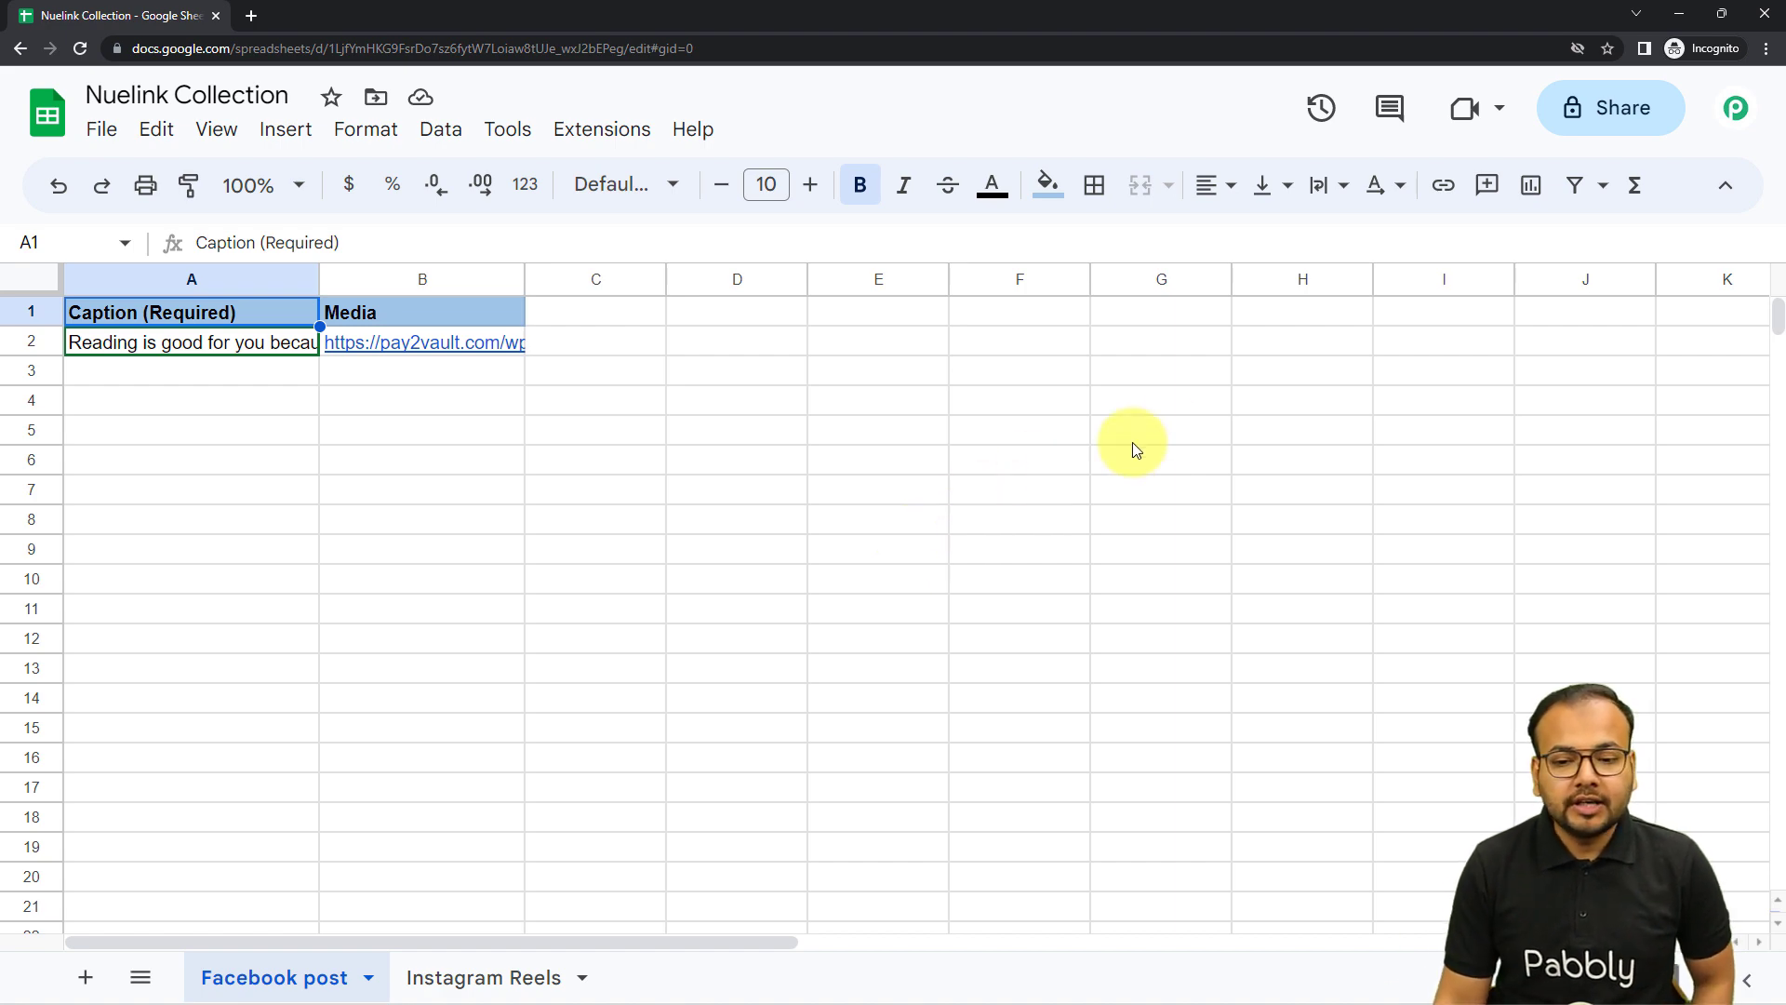
- Switch to Pabbly Connect and choose Nuelink as the application for the workflow's second step
{"action": "left_click", "coordinate": [1682, 16]}
{"action": "scroll", "coordinate": [303, 511], "scroll_direction": "down", "scroll_amount": 3}
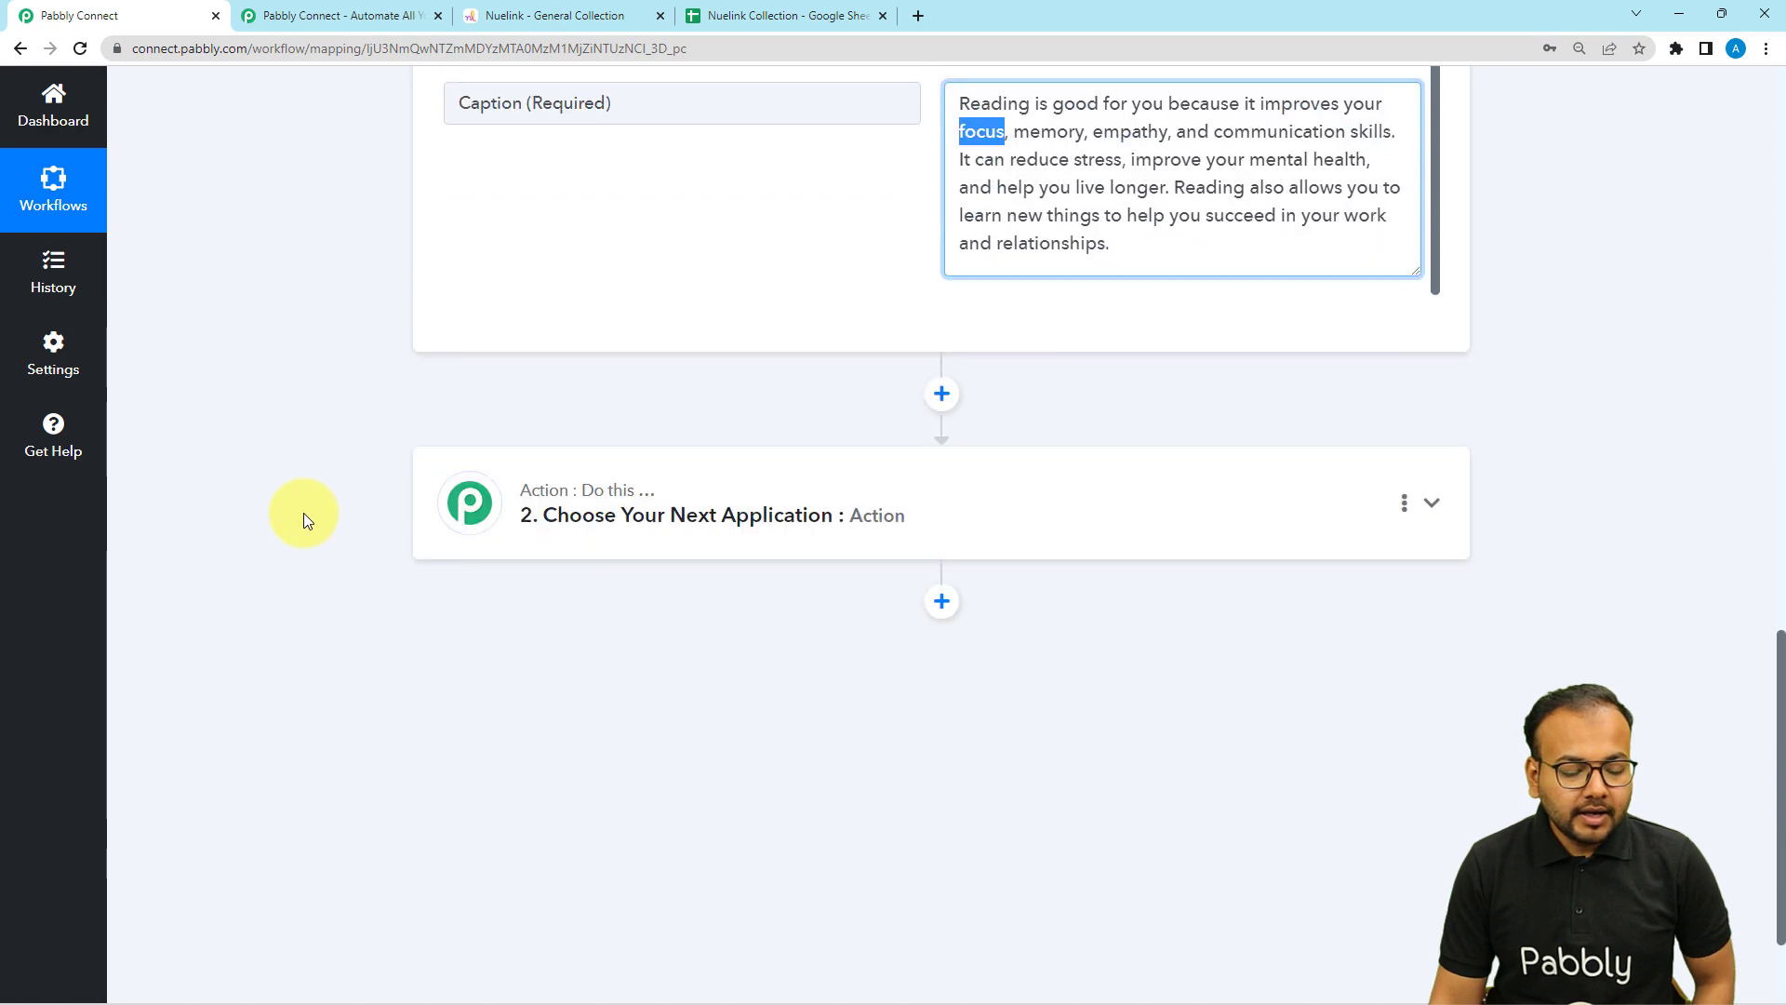
{"action": "left_click", "coordinate": [558, 530]}
{"action": "scroll", "coordinate": [400, 502], "scroll_direction": "down", "scroll_amount": 3}
{"action": "scroll", "coordinate": [678, 428], "scroll_direction": "up", "scroll_amount": 3}
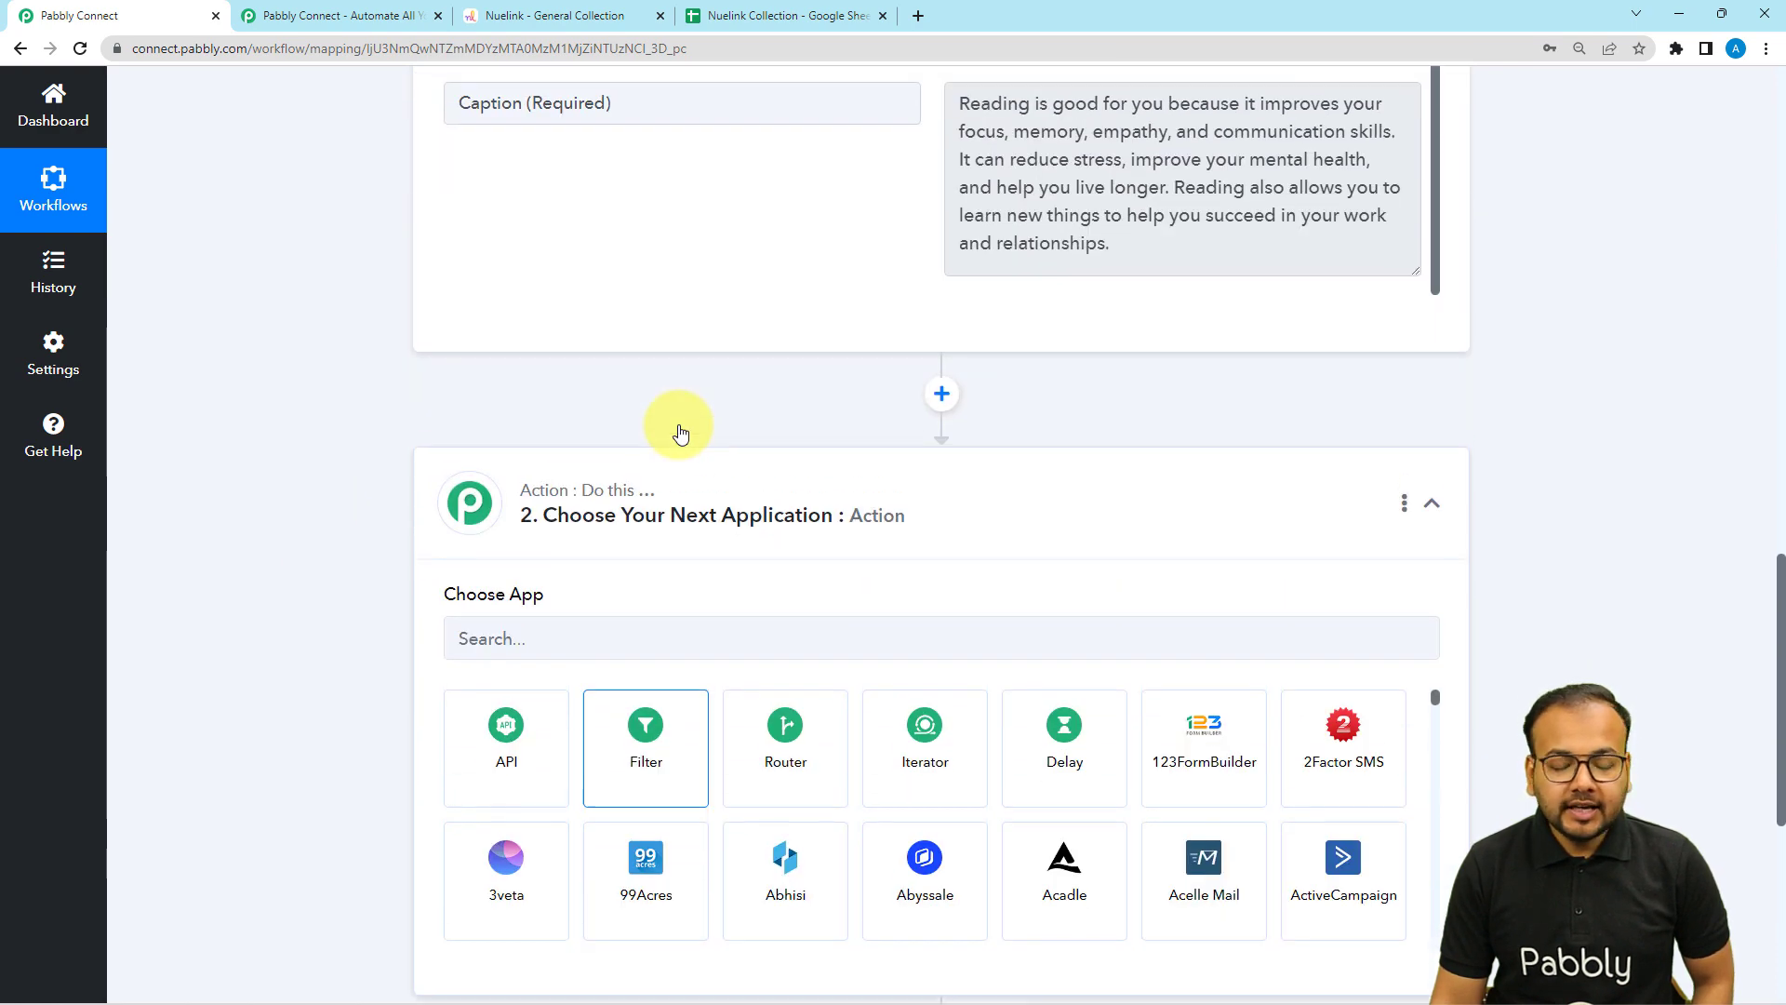
{"action": "scroll", "coordinate": [678, 428], "scroll_direction": "down", "scroll_amount": 2}
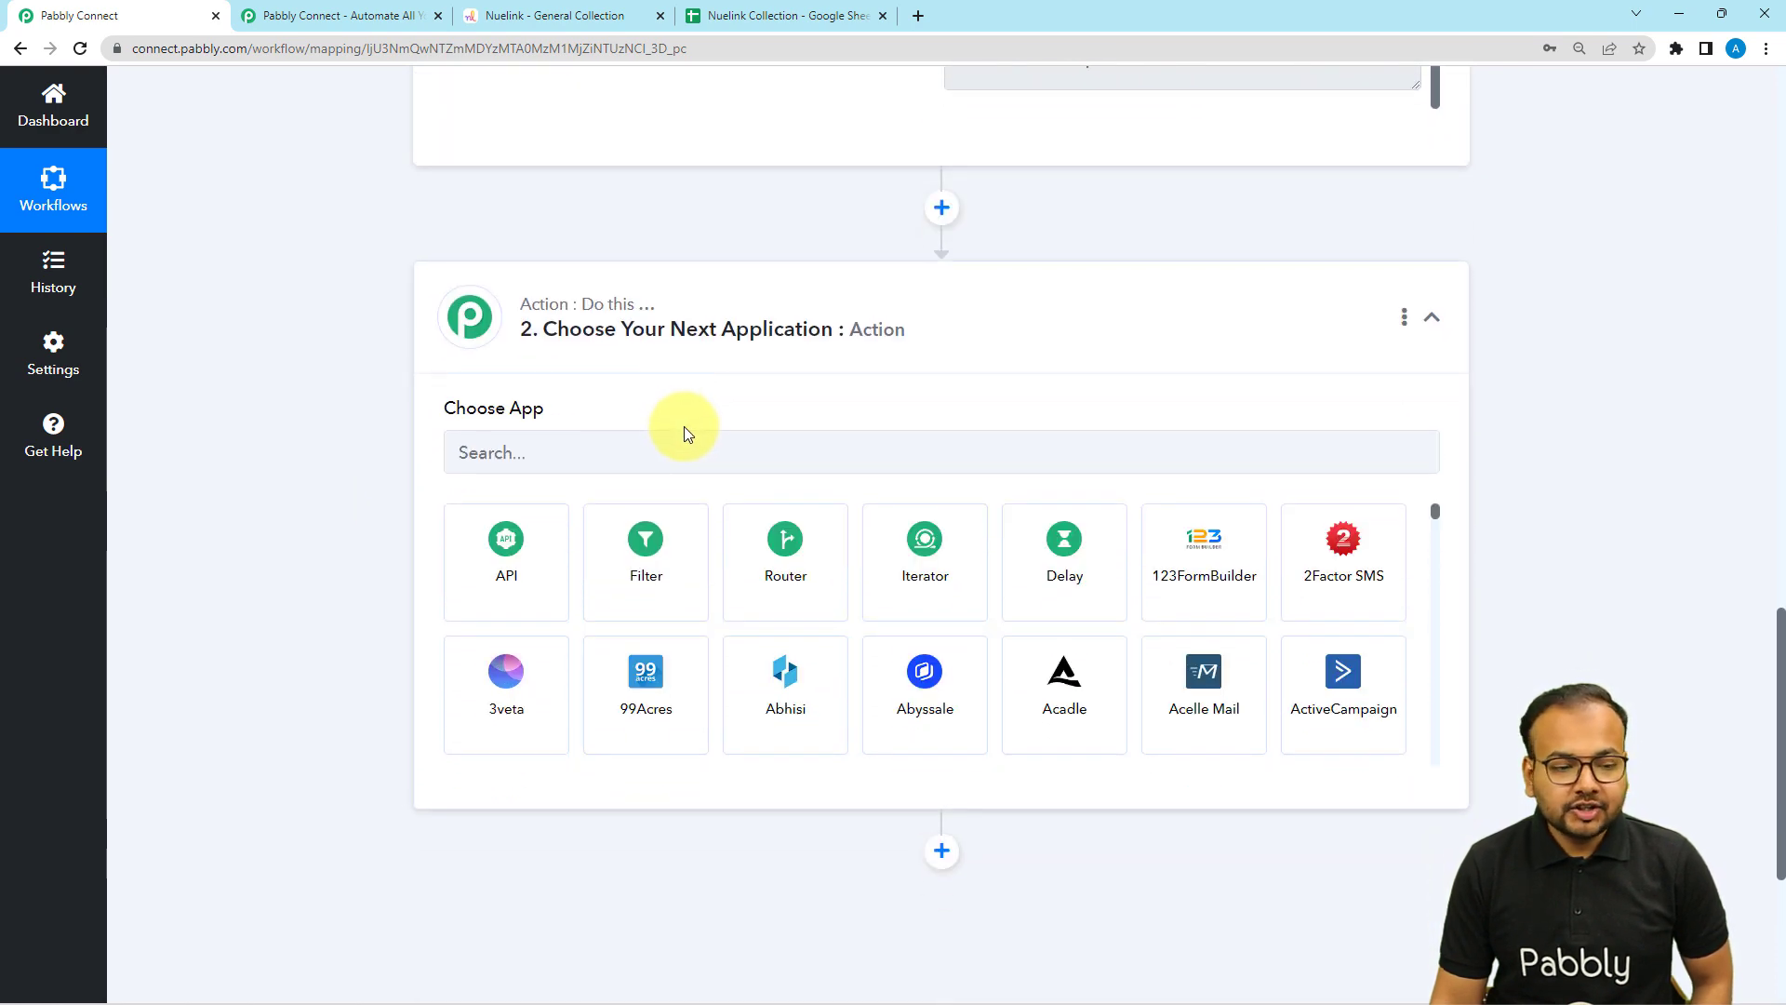
{"action": "left_click", "coordinate": [615, 457]}
{"action": "type", "text": "nue"}
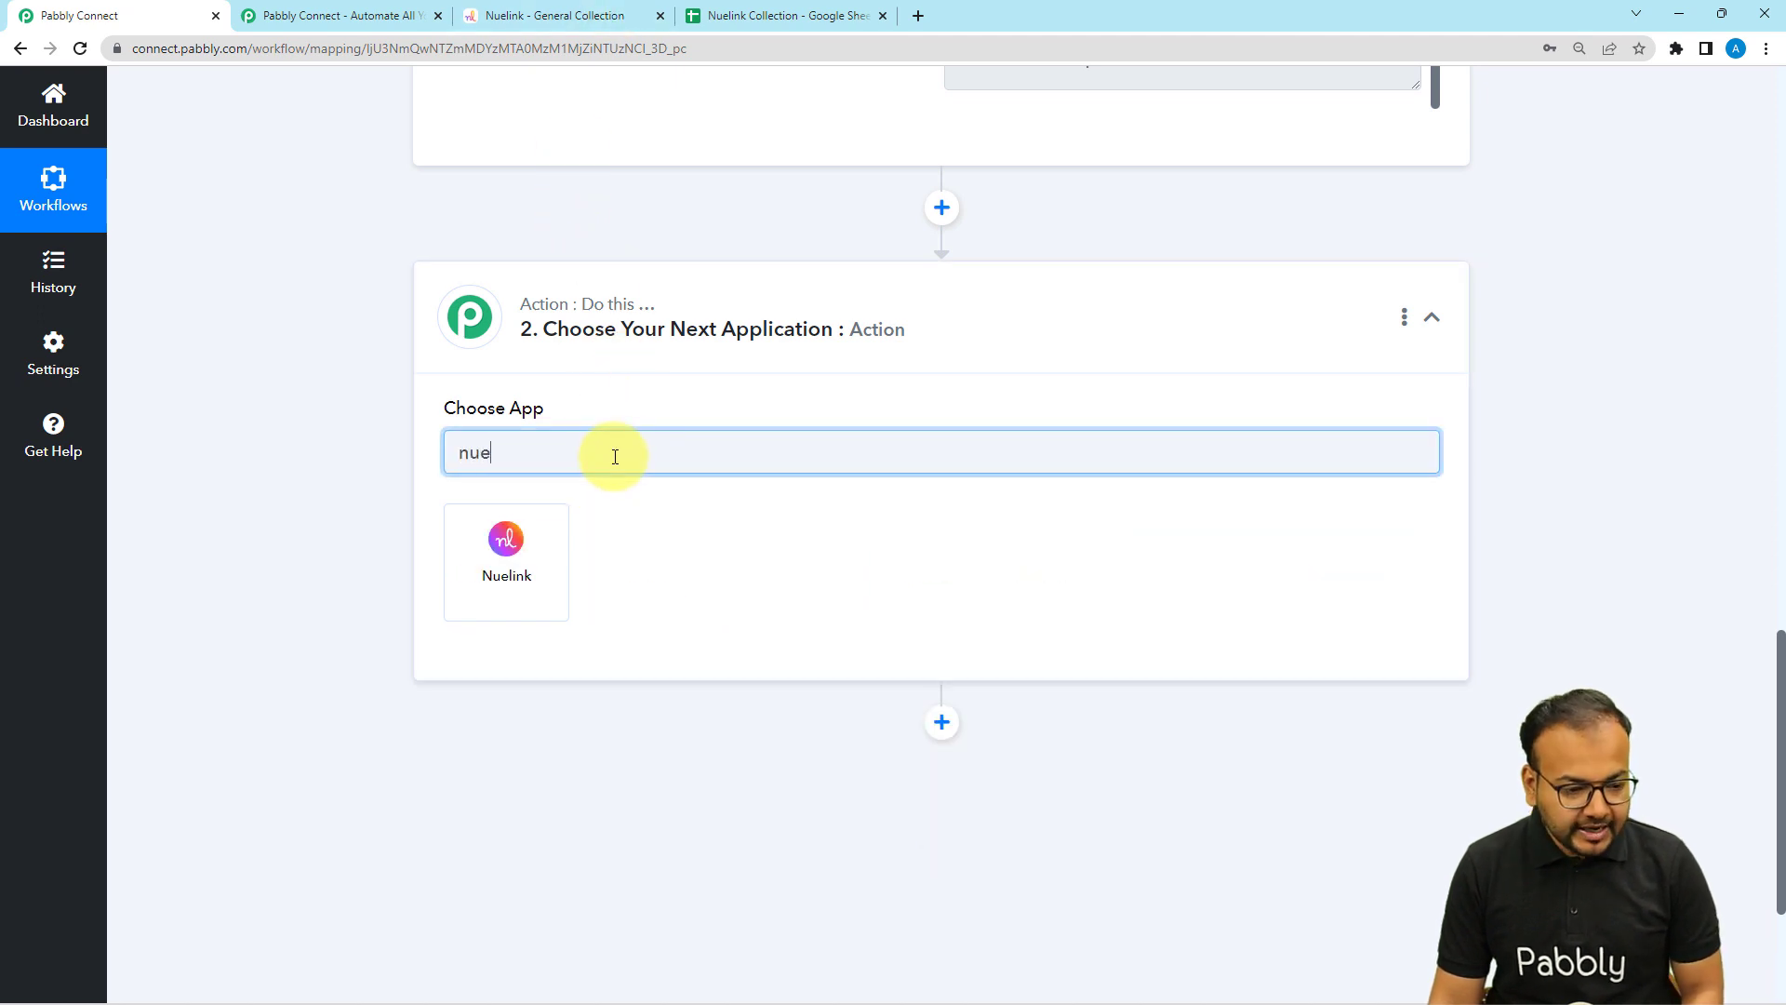
{"action": "left_click", "coordinate": [483, 525]}
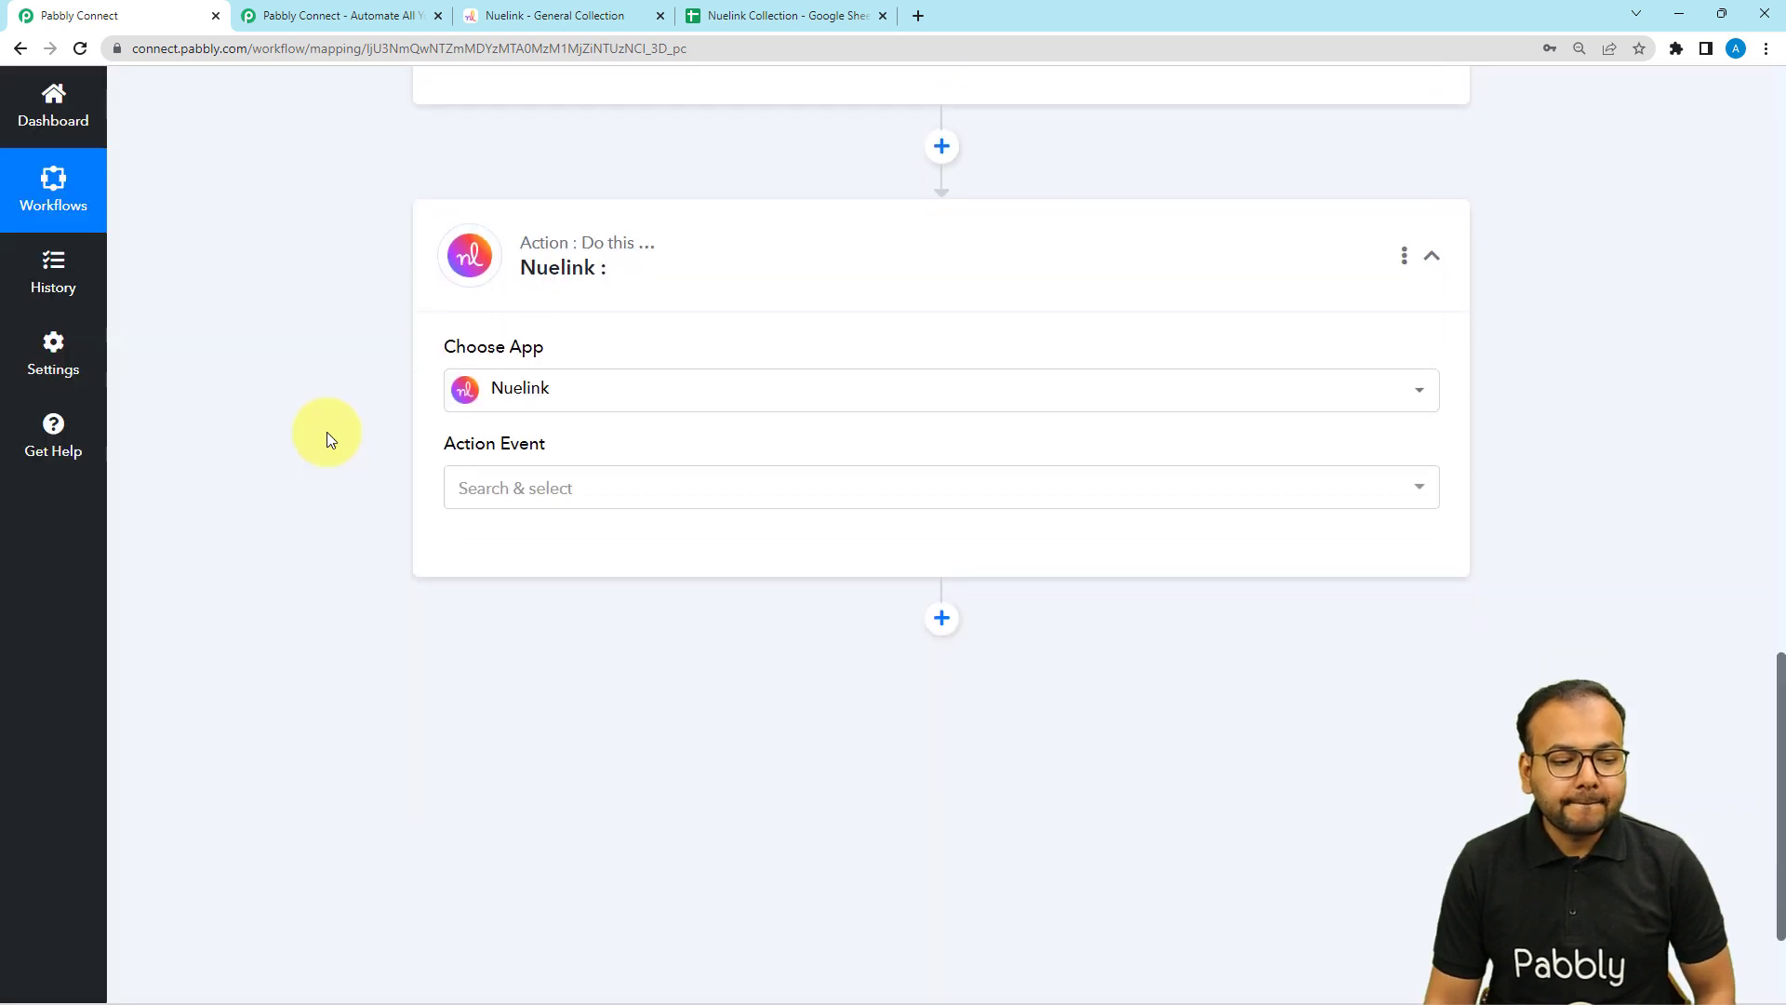
- Set the Nuelink step's action event to Add Post to Collection
{"action": "scroll", "coordinate": [327, 432], "scroll_direction": "down", "scroll_amount": 2}
{"action": "left_click", "coordinate": [511, 307]}
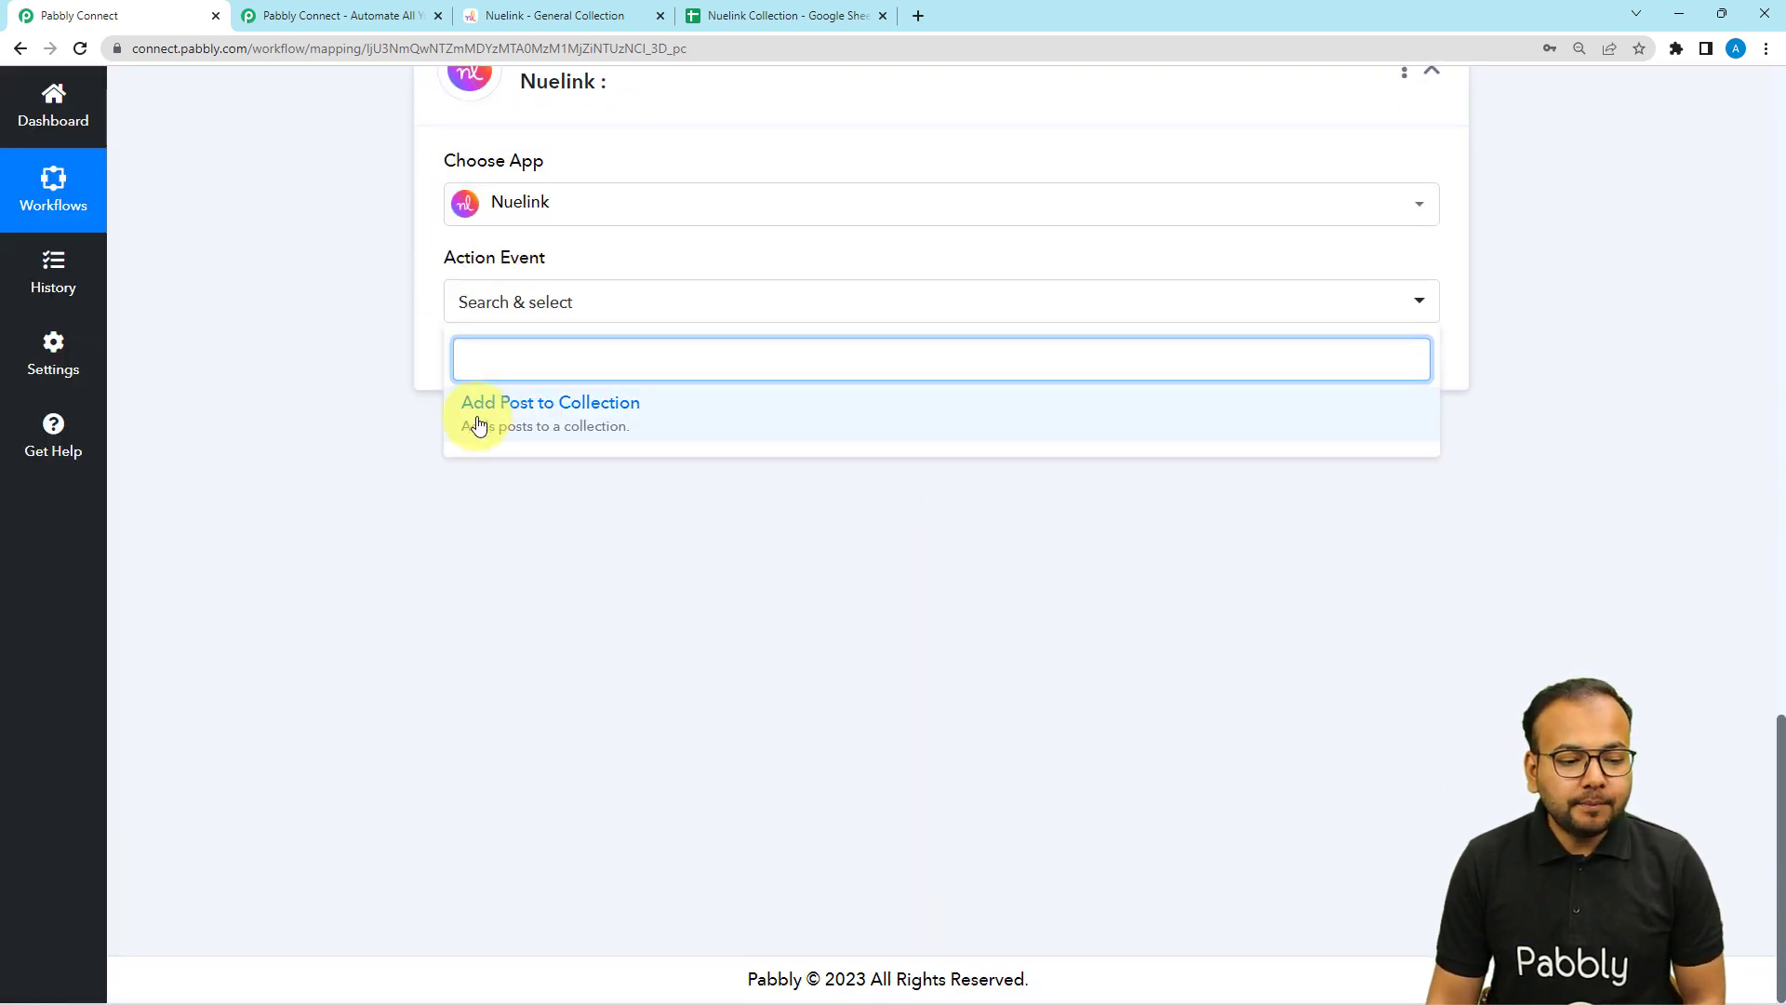
{"action": "left_click", "coordinate": [524, 428]}
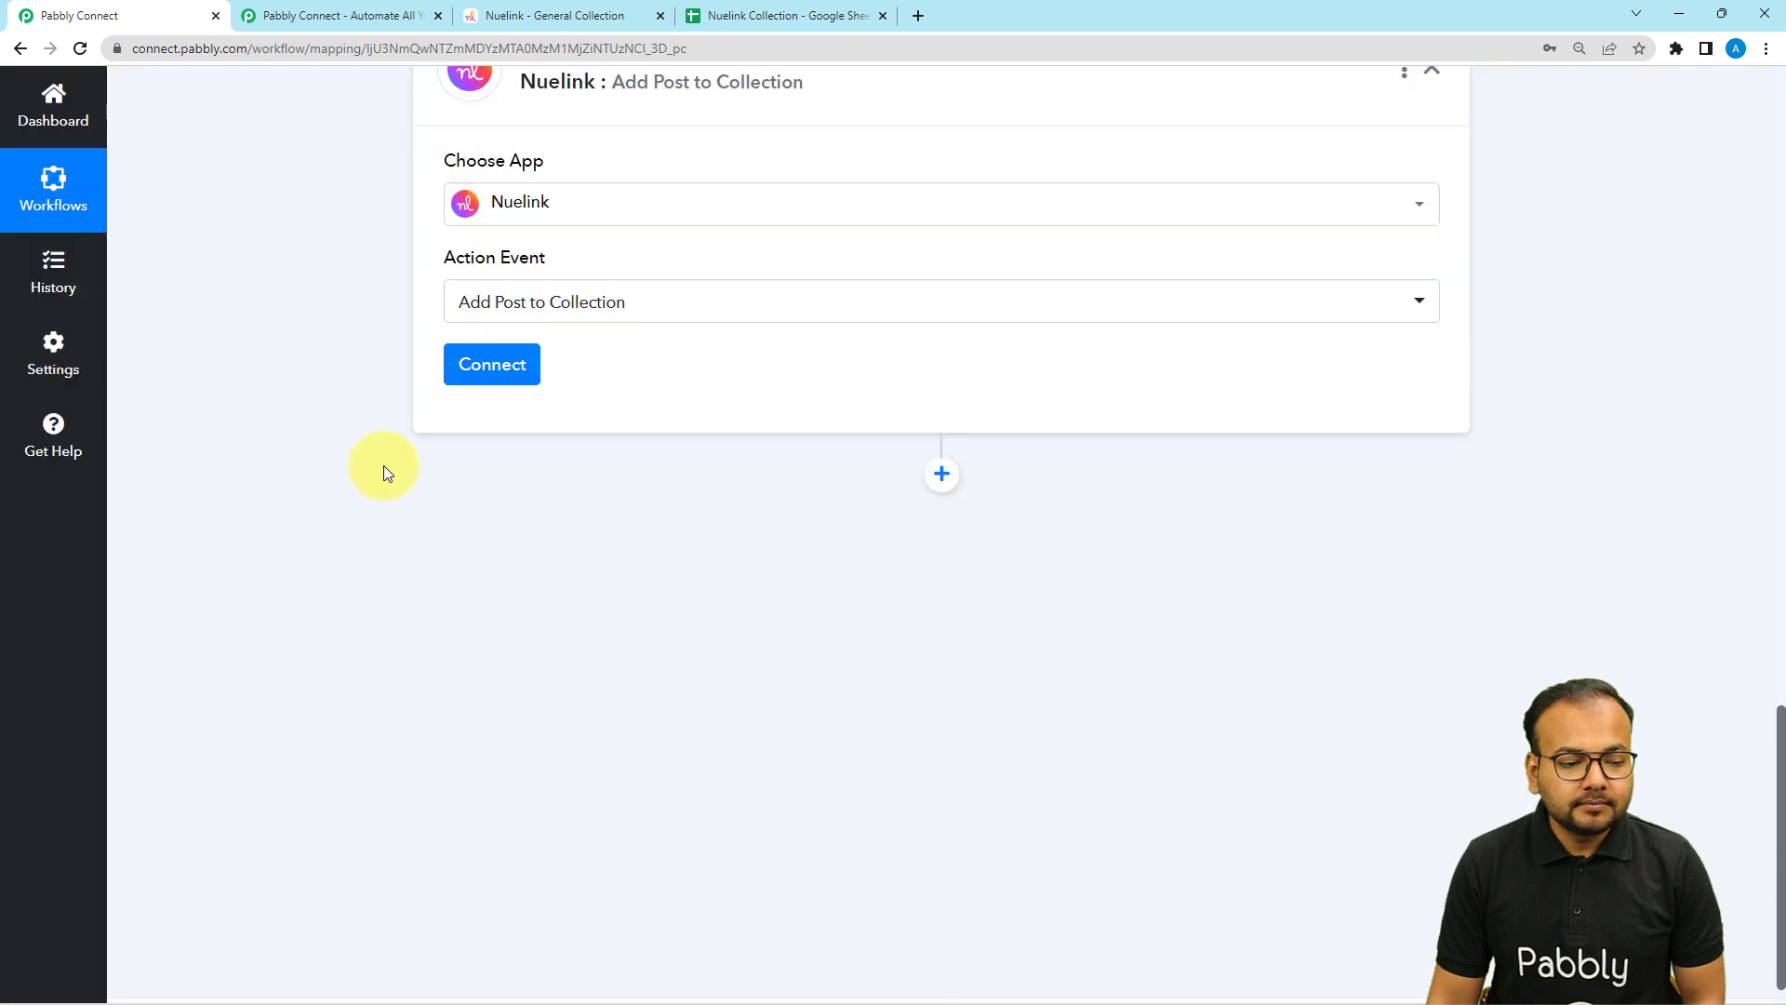
- Add a new Nuelink connection and authorize Pabbly Connect to access the Pabbly Team brand's General collection
{"action": "left_click", "coordinate": [474, 381]}
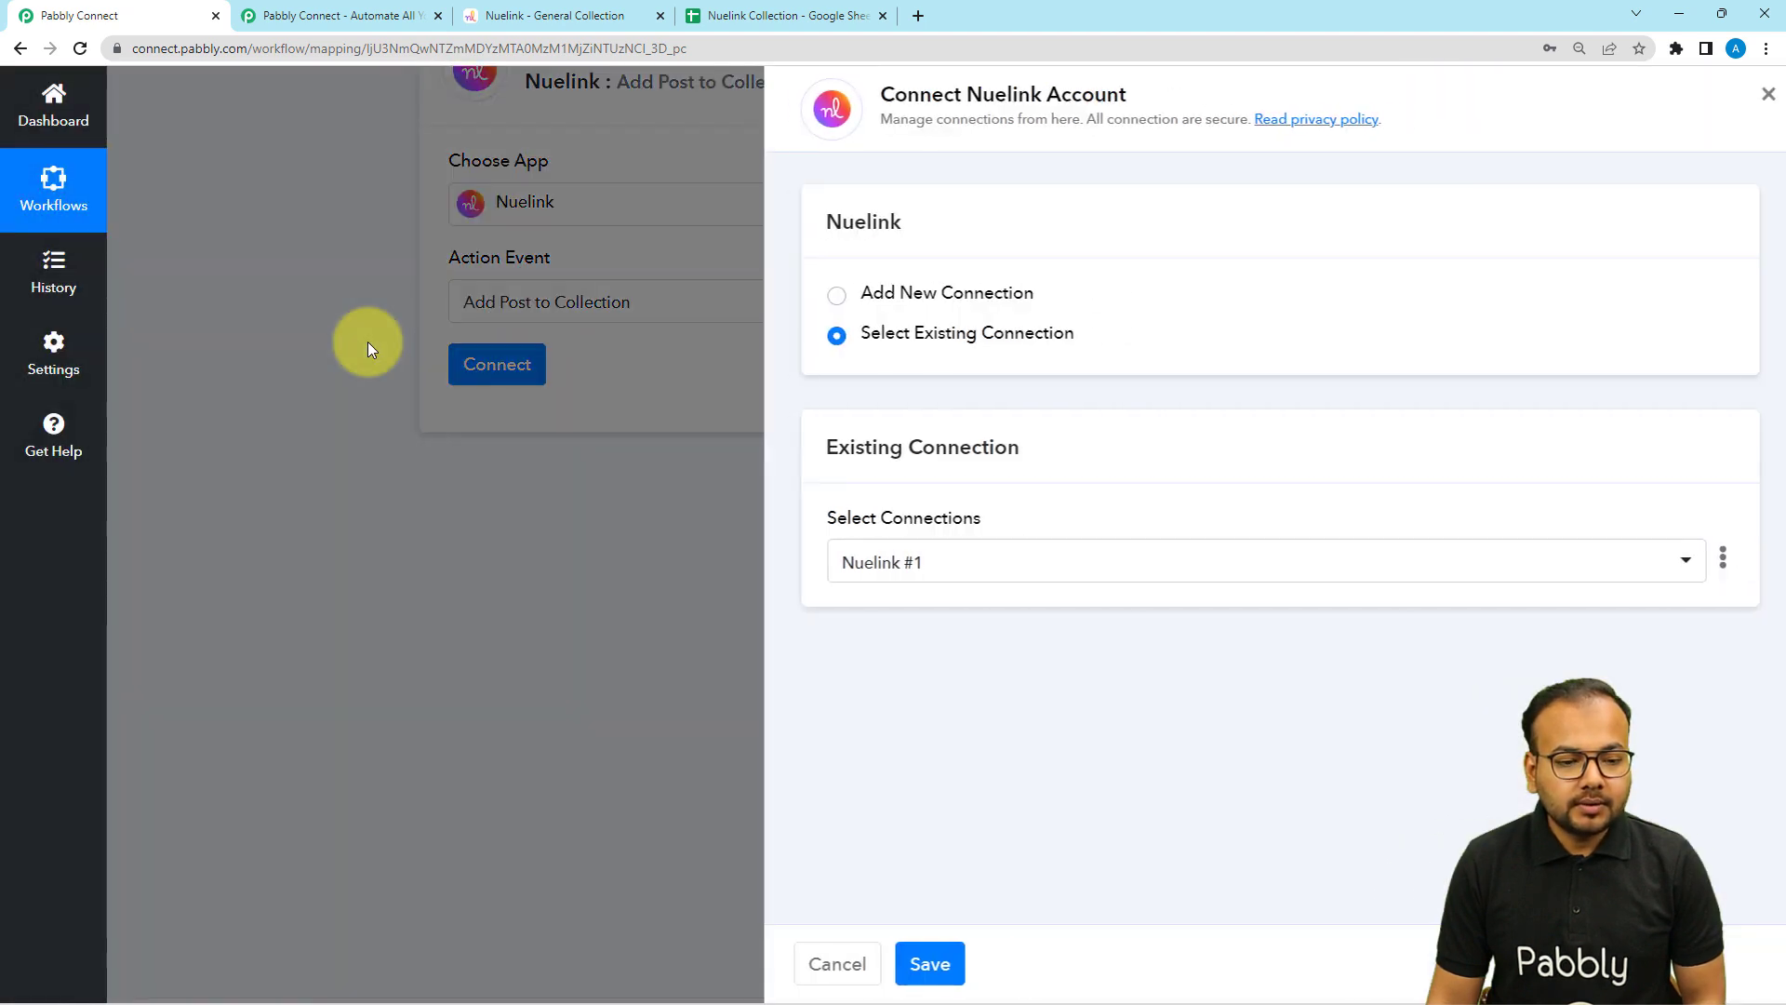
{"action": "left_click", "coordinate": [824, 298]}
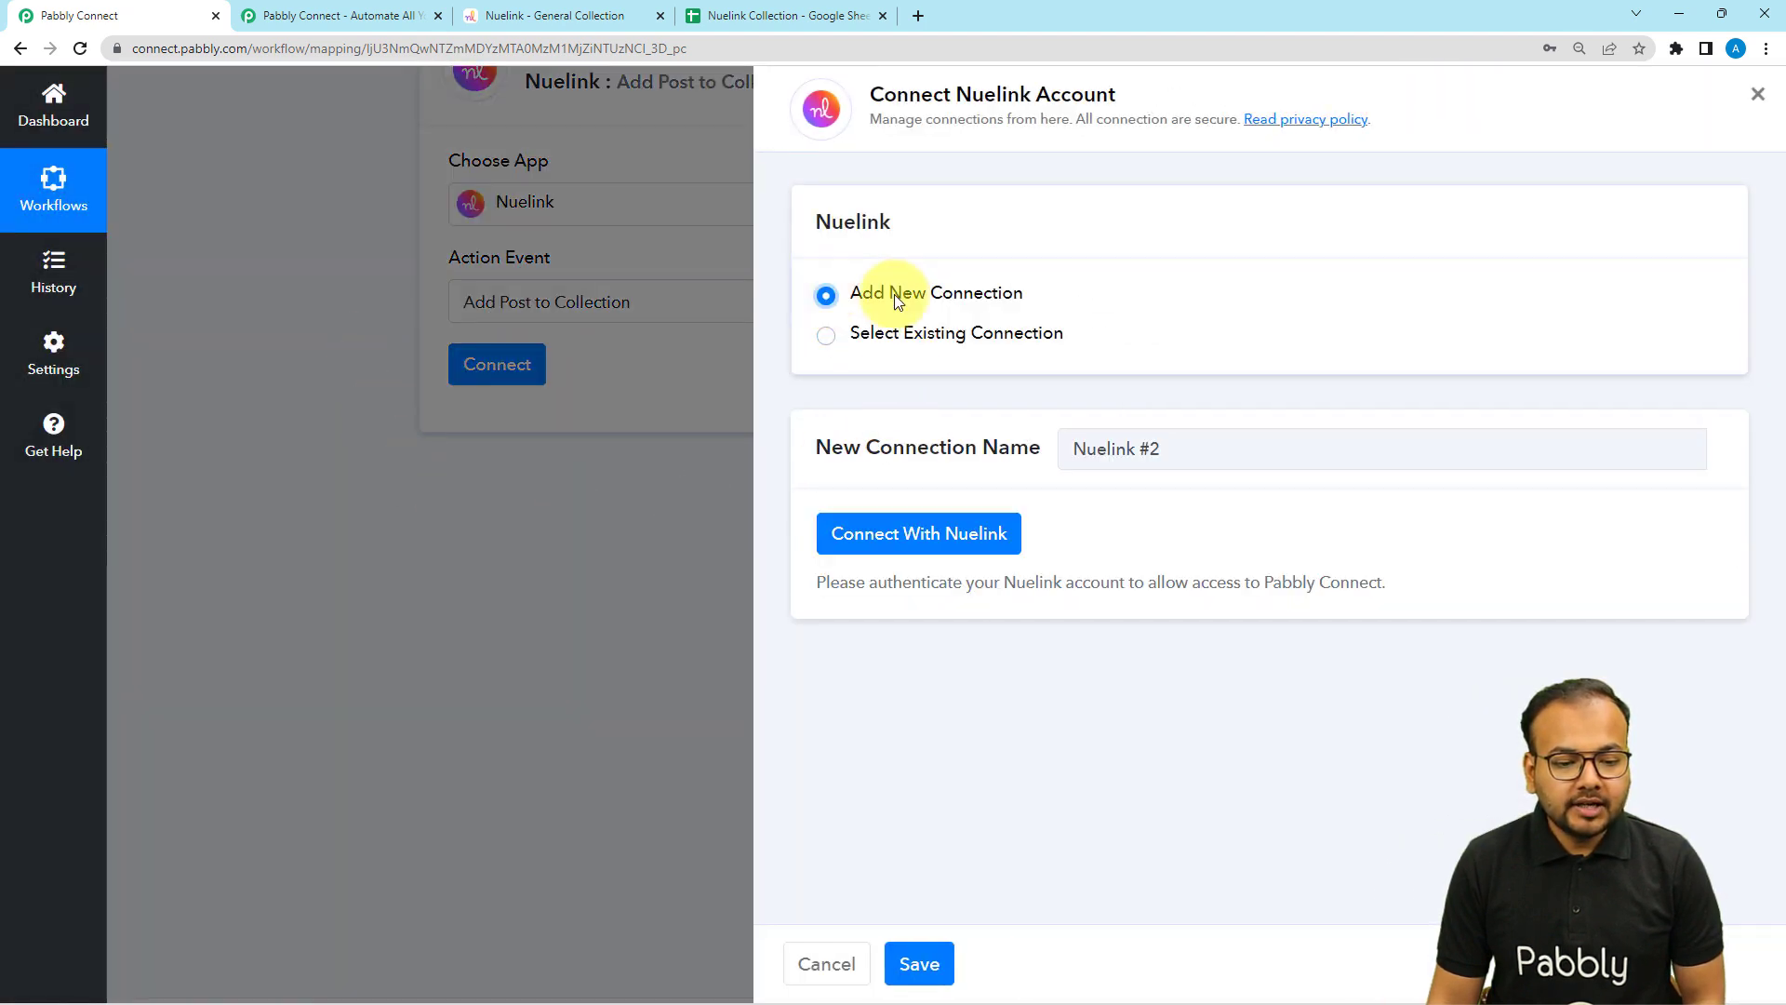
{"action": "left_click", "coordinate": [908, 549]}
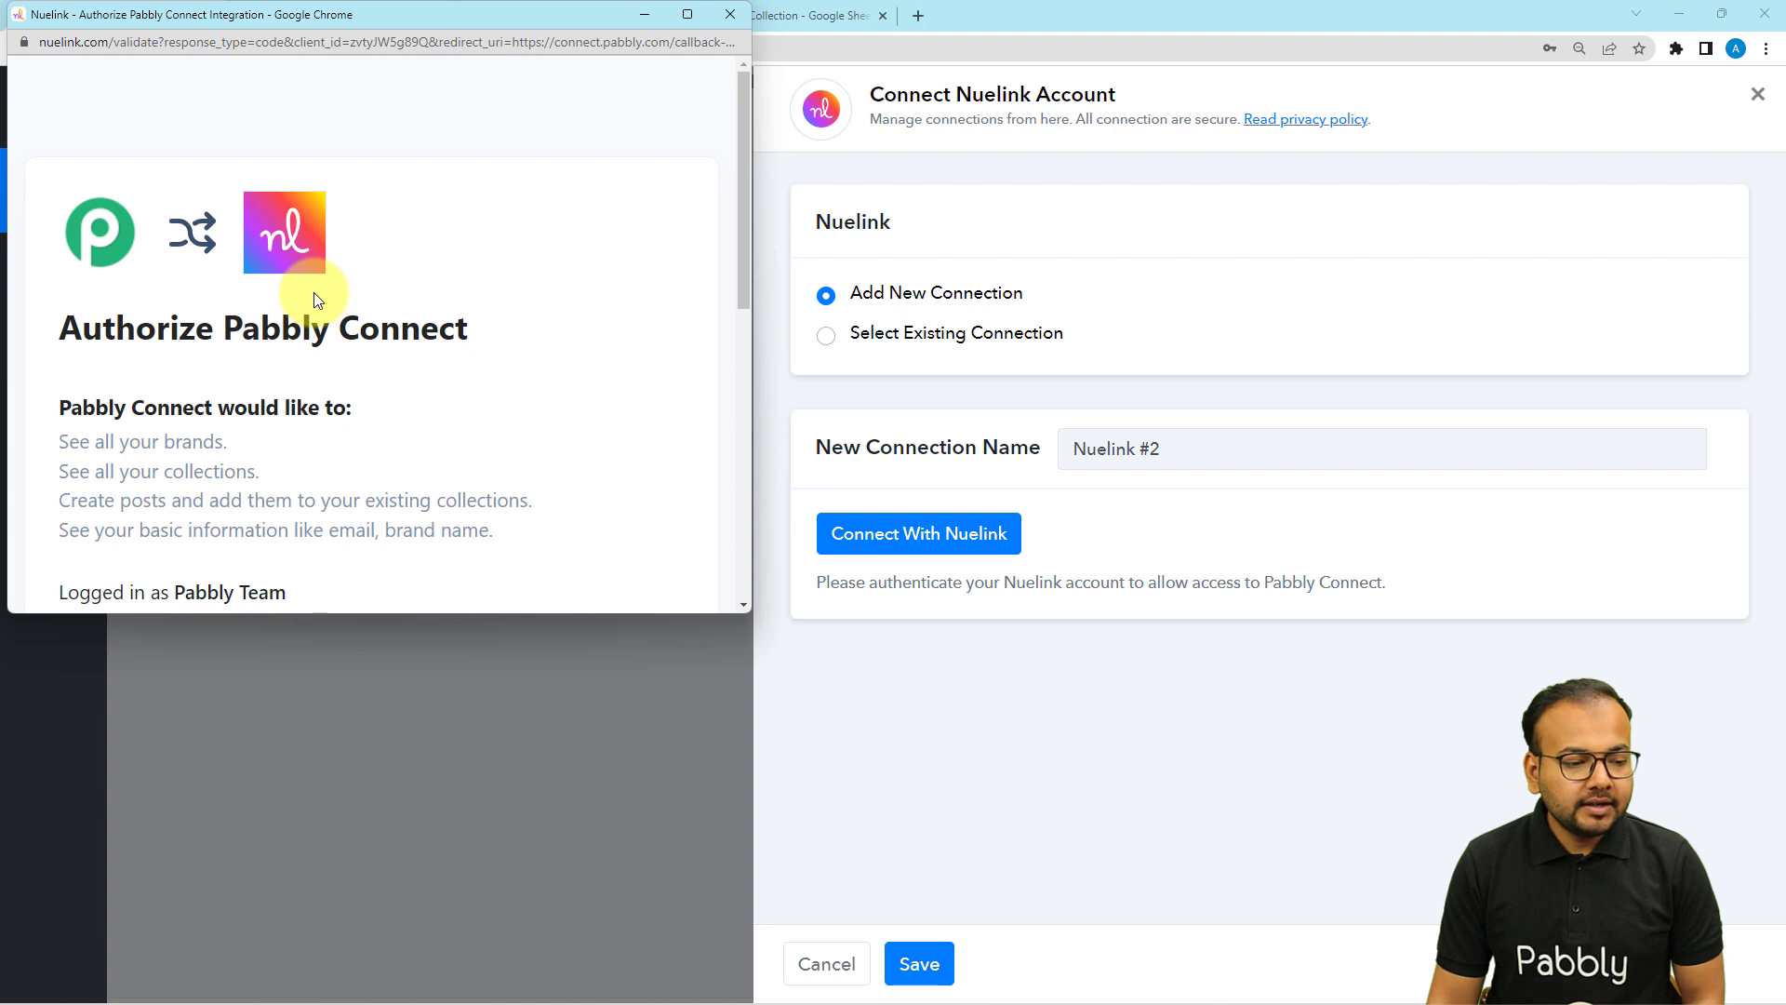
{"action": "scroll", "coordinate": [186, 325], "scroll_direction": "down", "scroll_amount": 2}
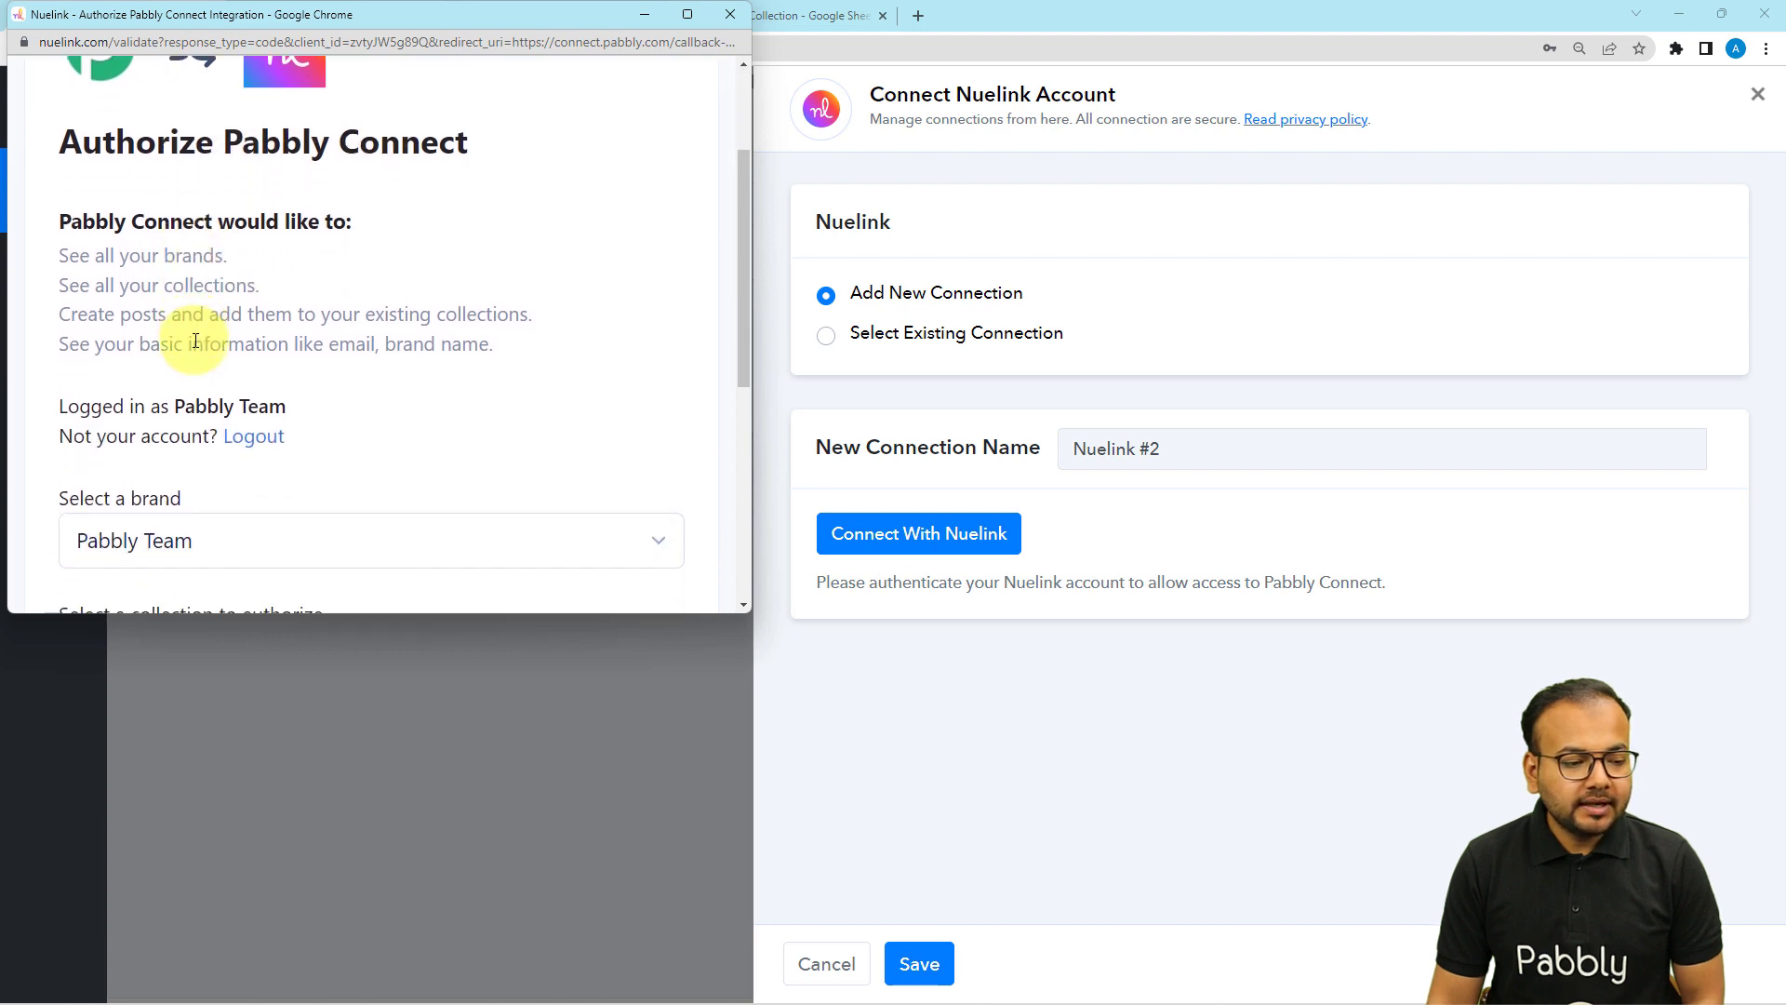
{"action": "scroll", "coordinate": [195, 341], "scroll_direction": "down", "scroll_amount": 3}
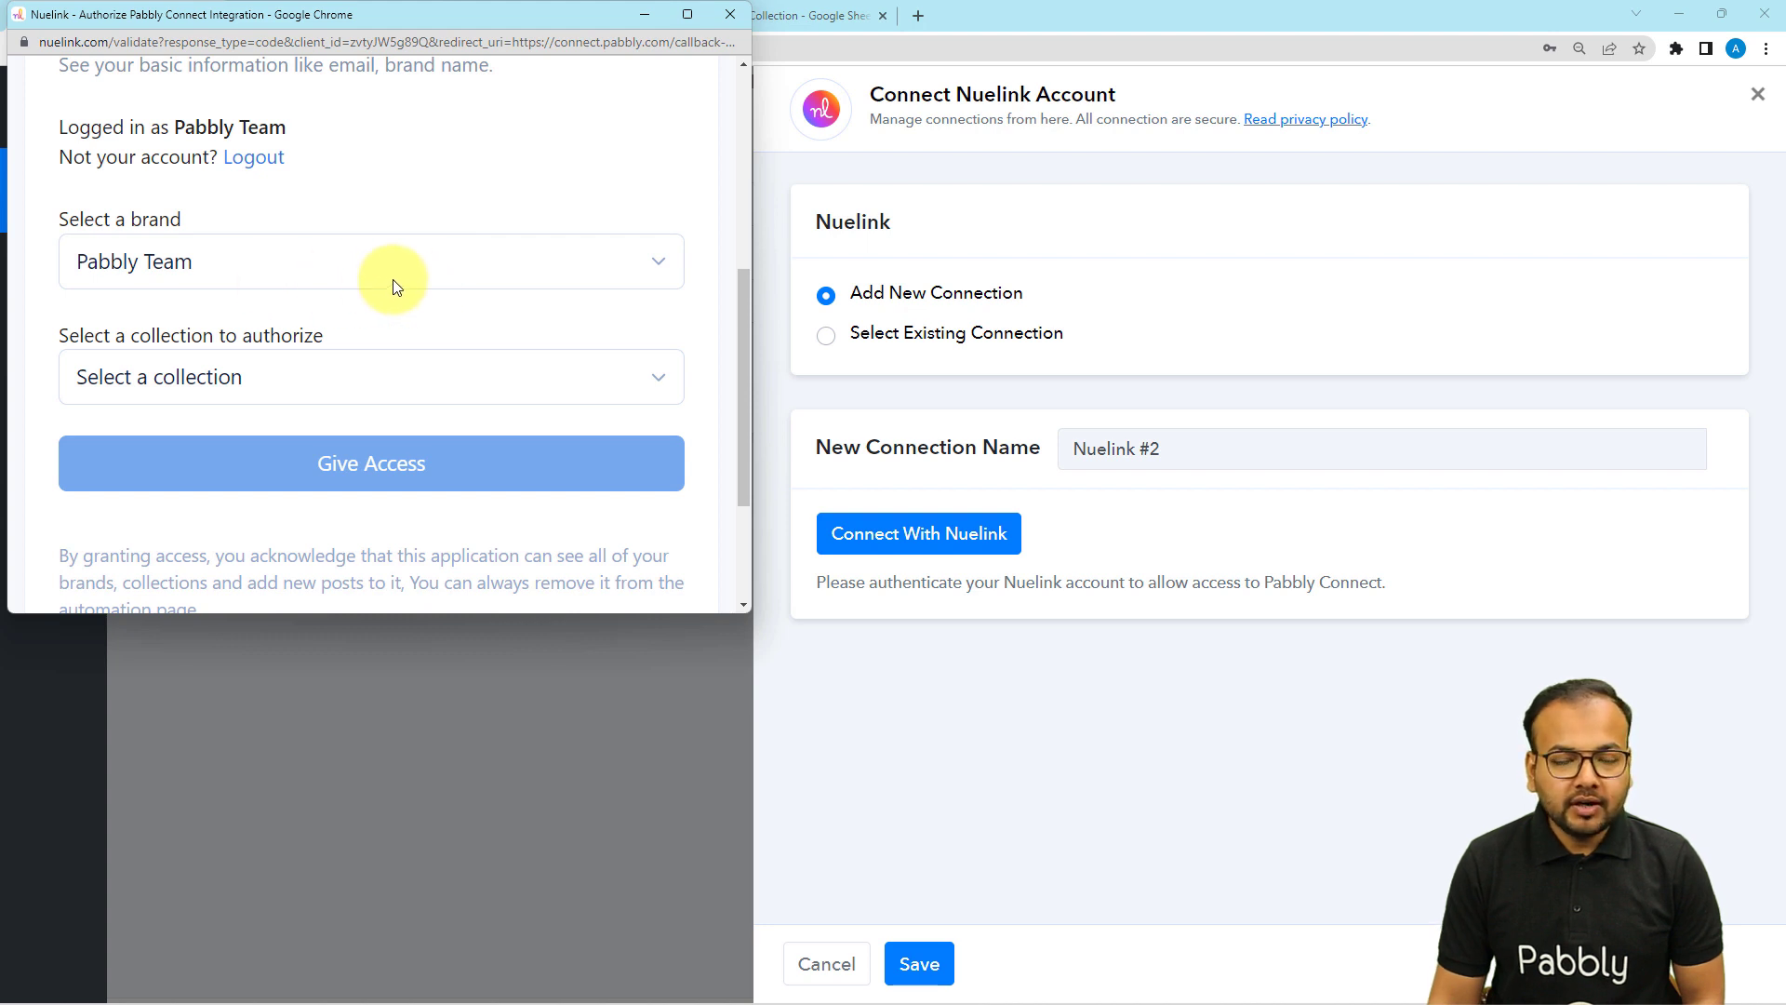
{"action": "left_click", "coordinate": [186, 376]}
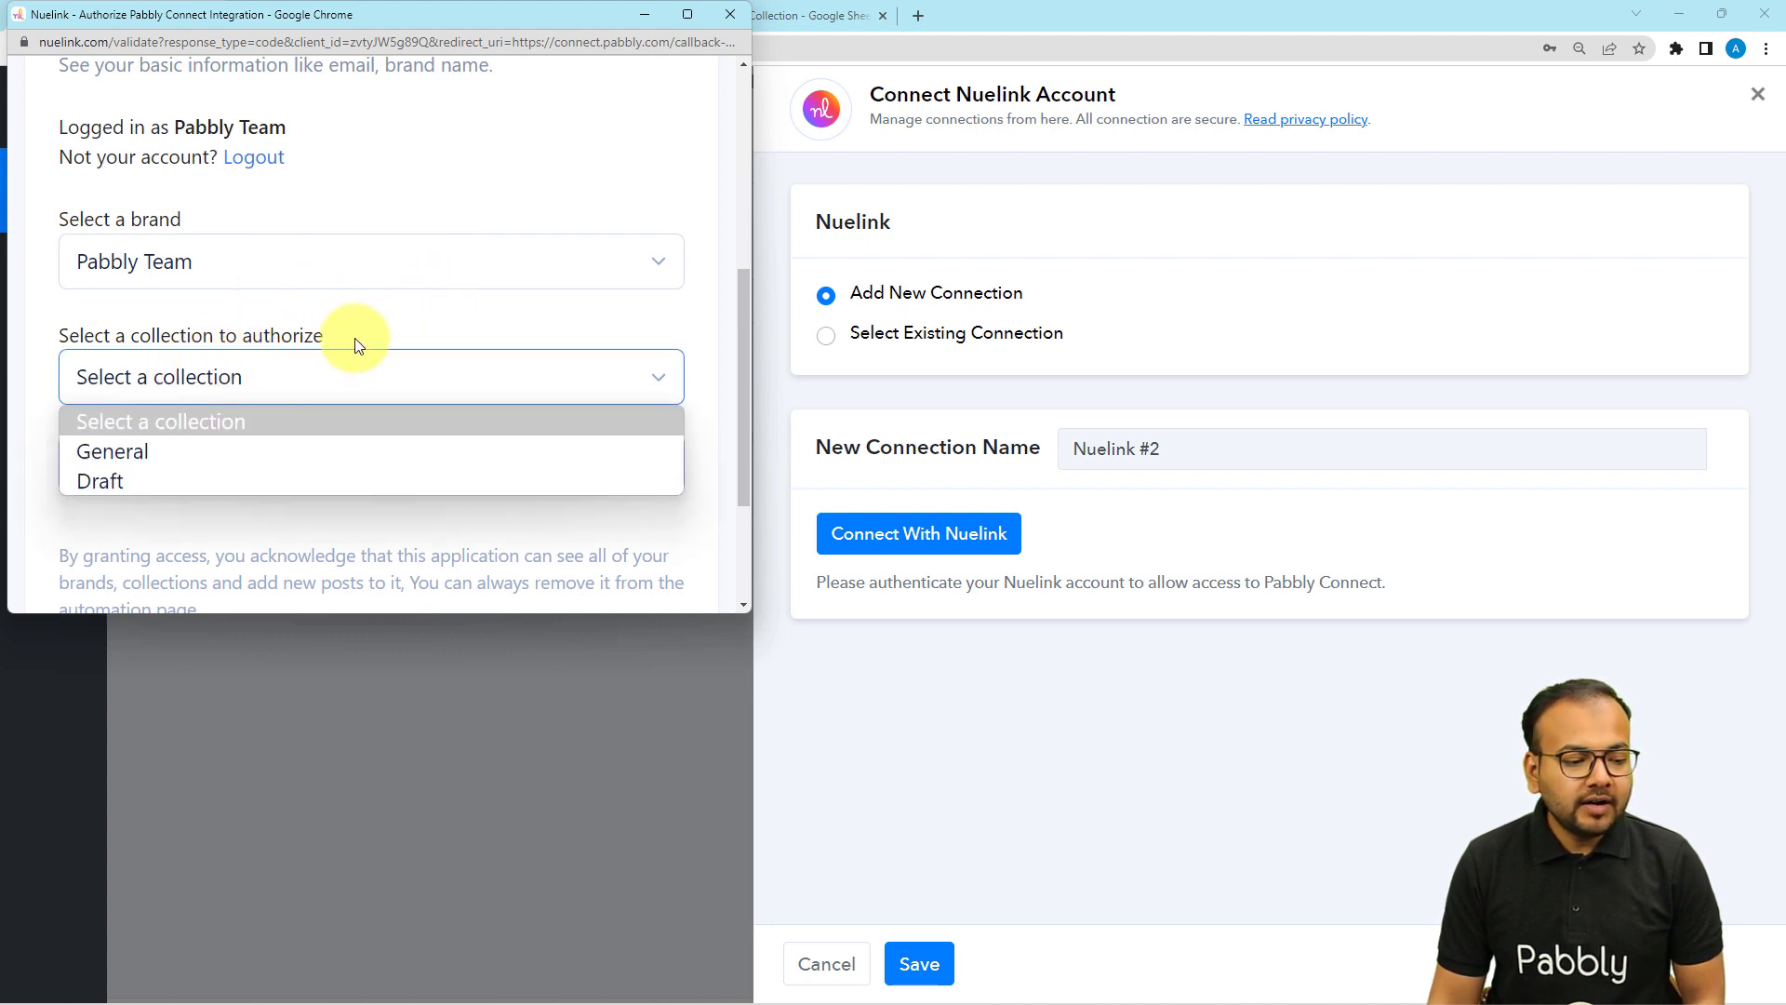
{"action": "left_click", "coordinate": [143, 450]}
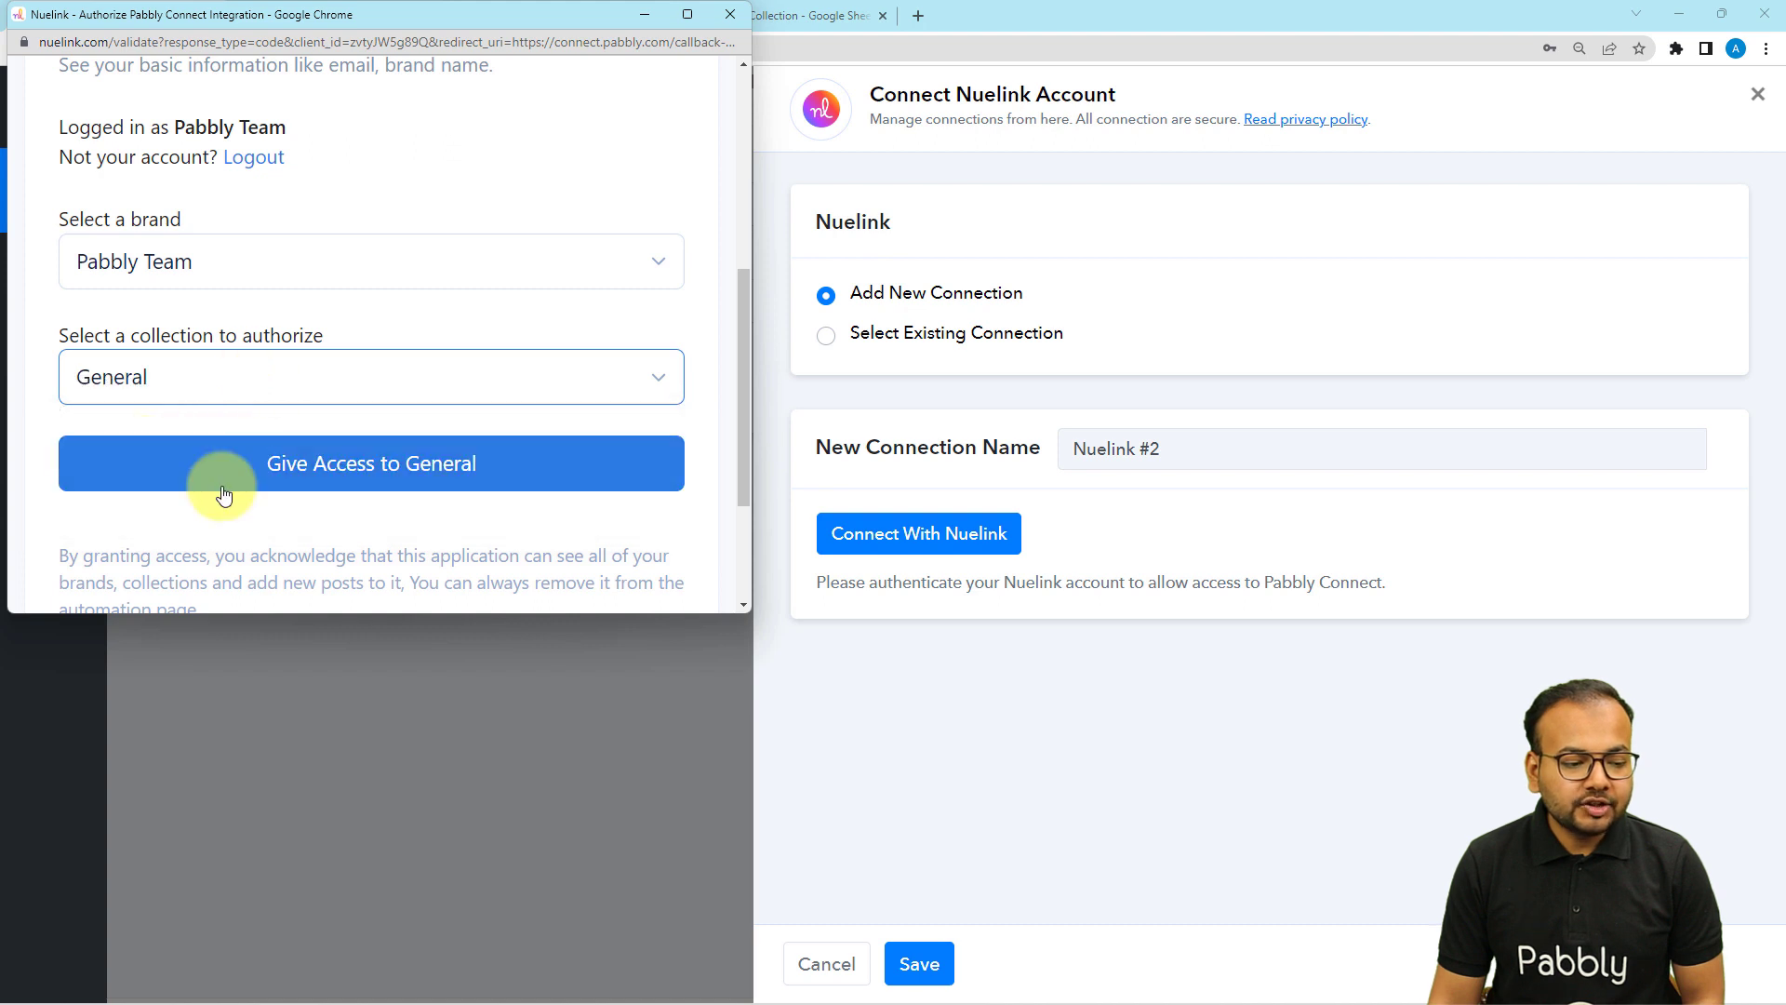
{"action": "left_click", "coordinate": [258, 485]}
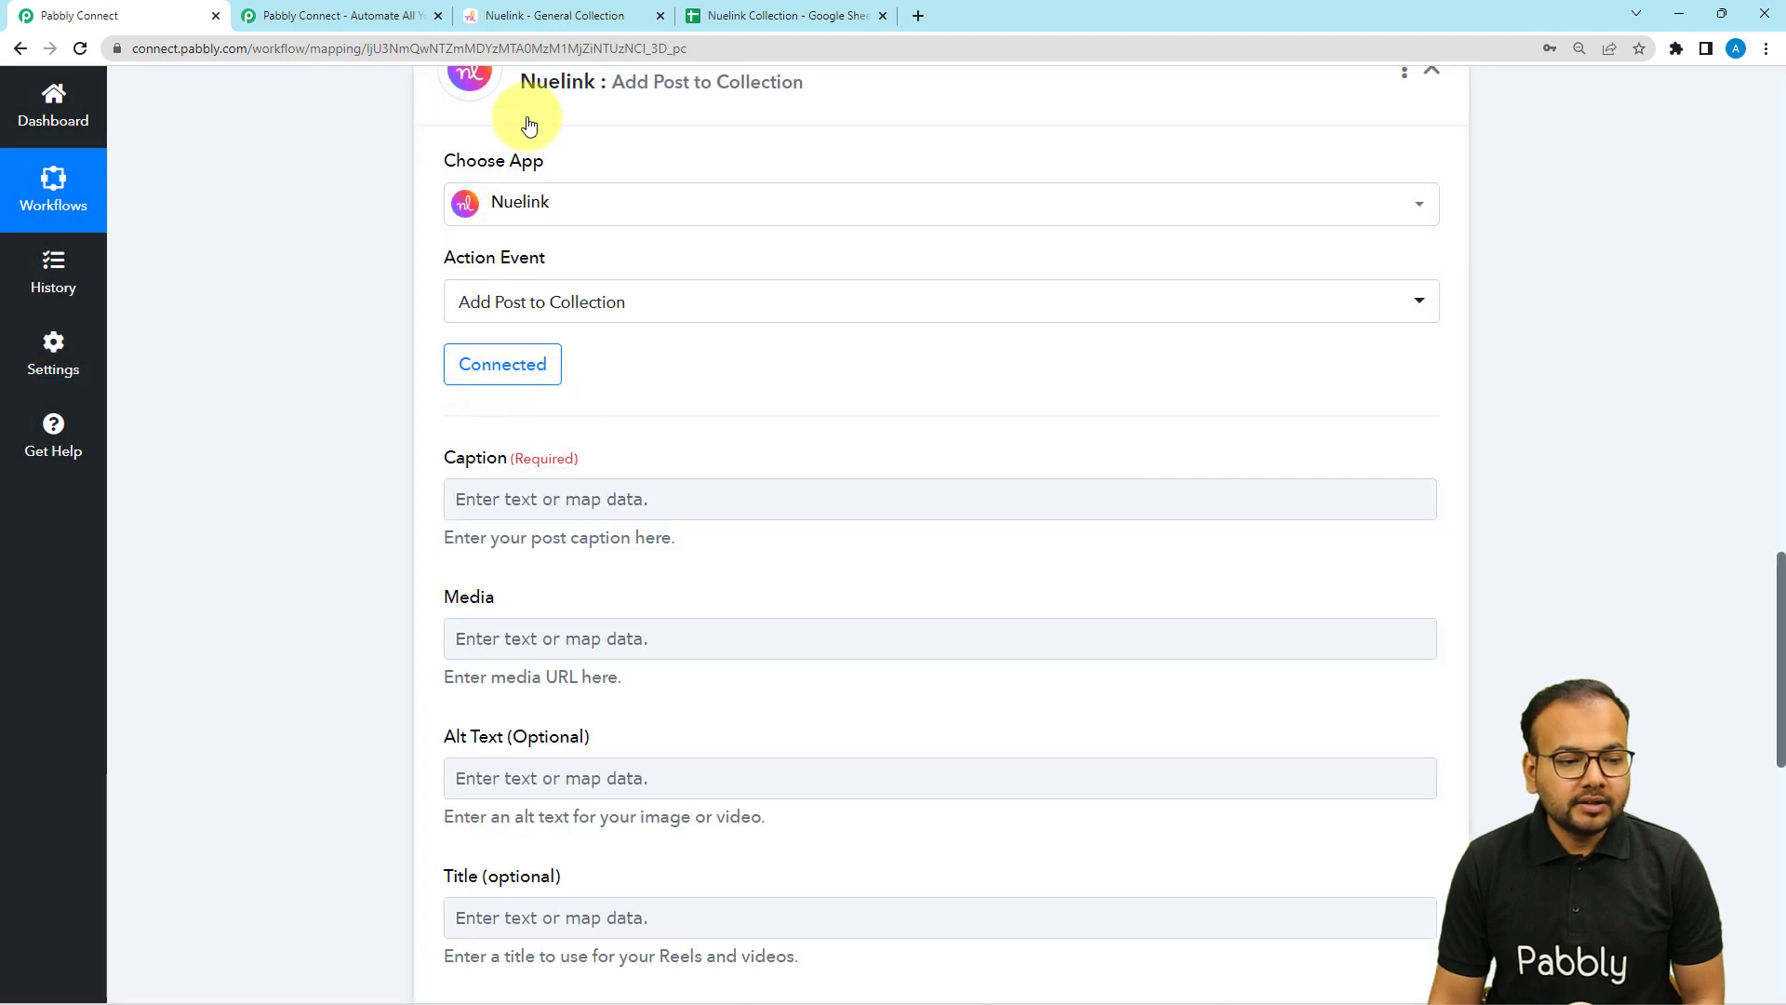
- Switch to Nuelink and view the posts of the General collection
{"action": "left_click", "coordinate": [535, 15]}
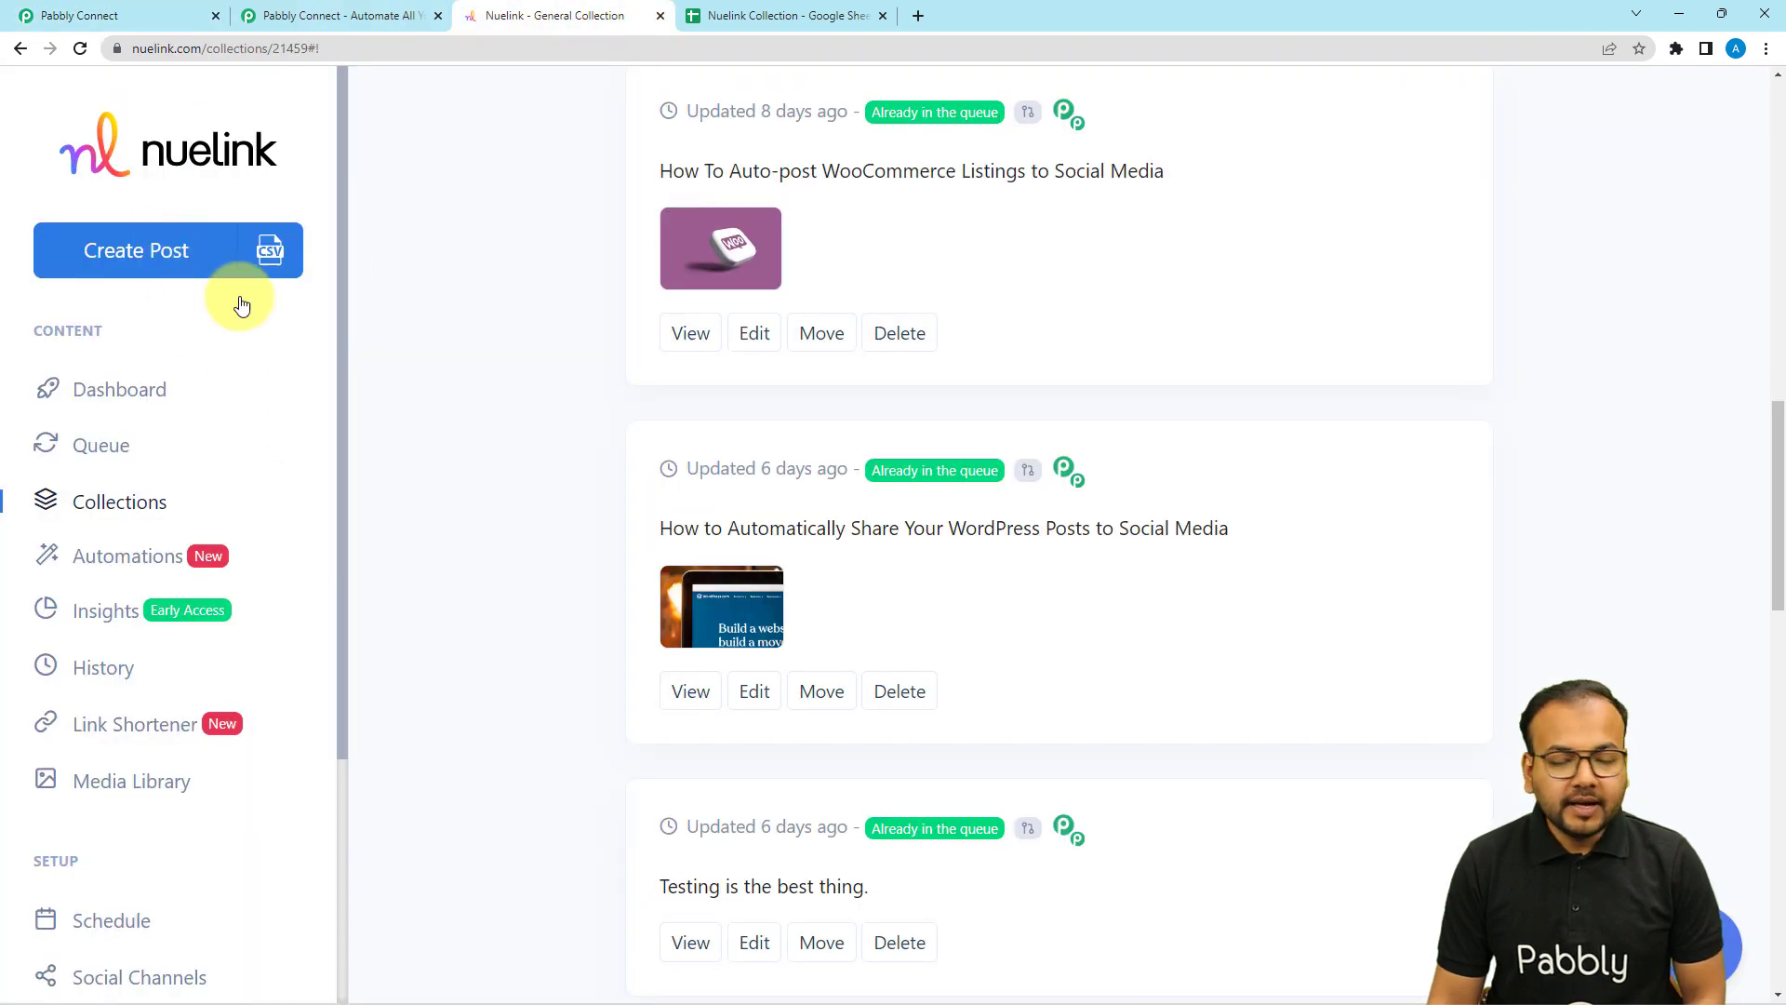
{"action": "left_click", "coordinate": [121, 506]}
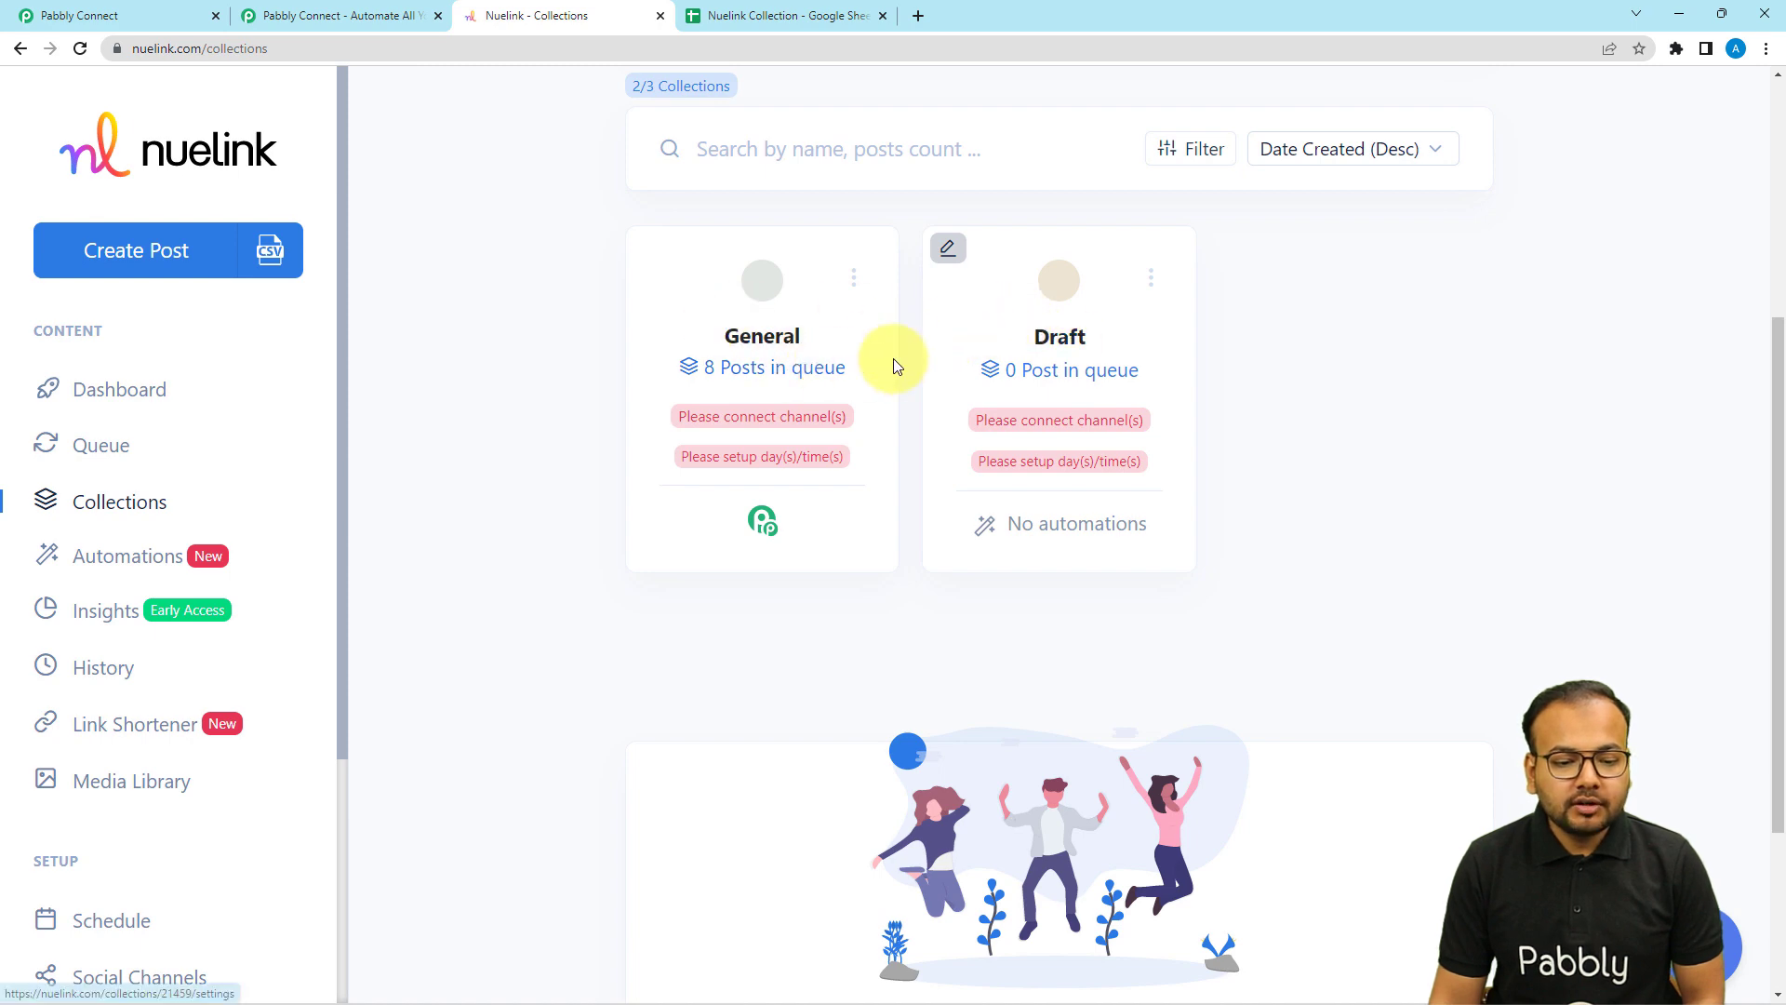
{"action": "left_click", "coordinate": [771, 349]}
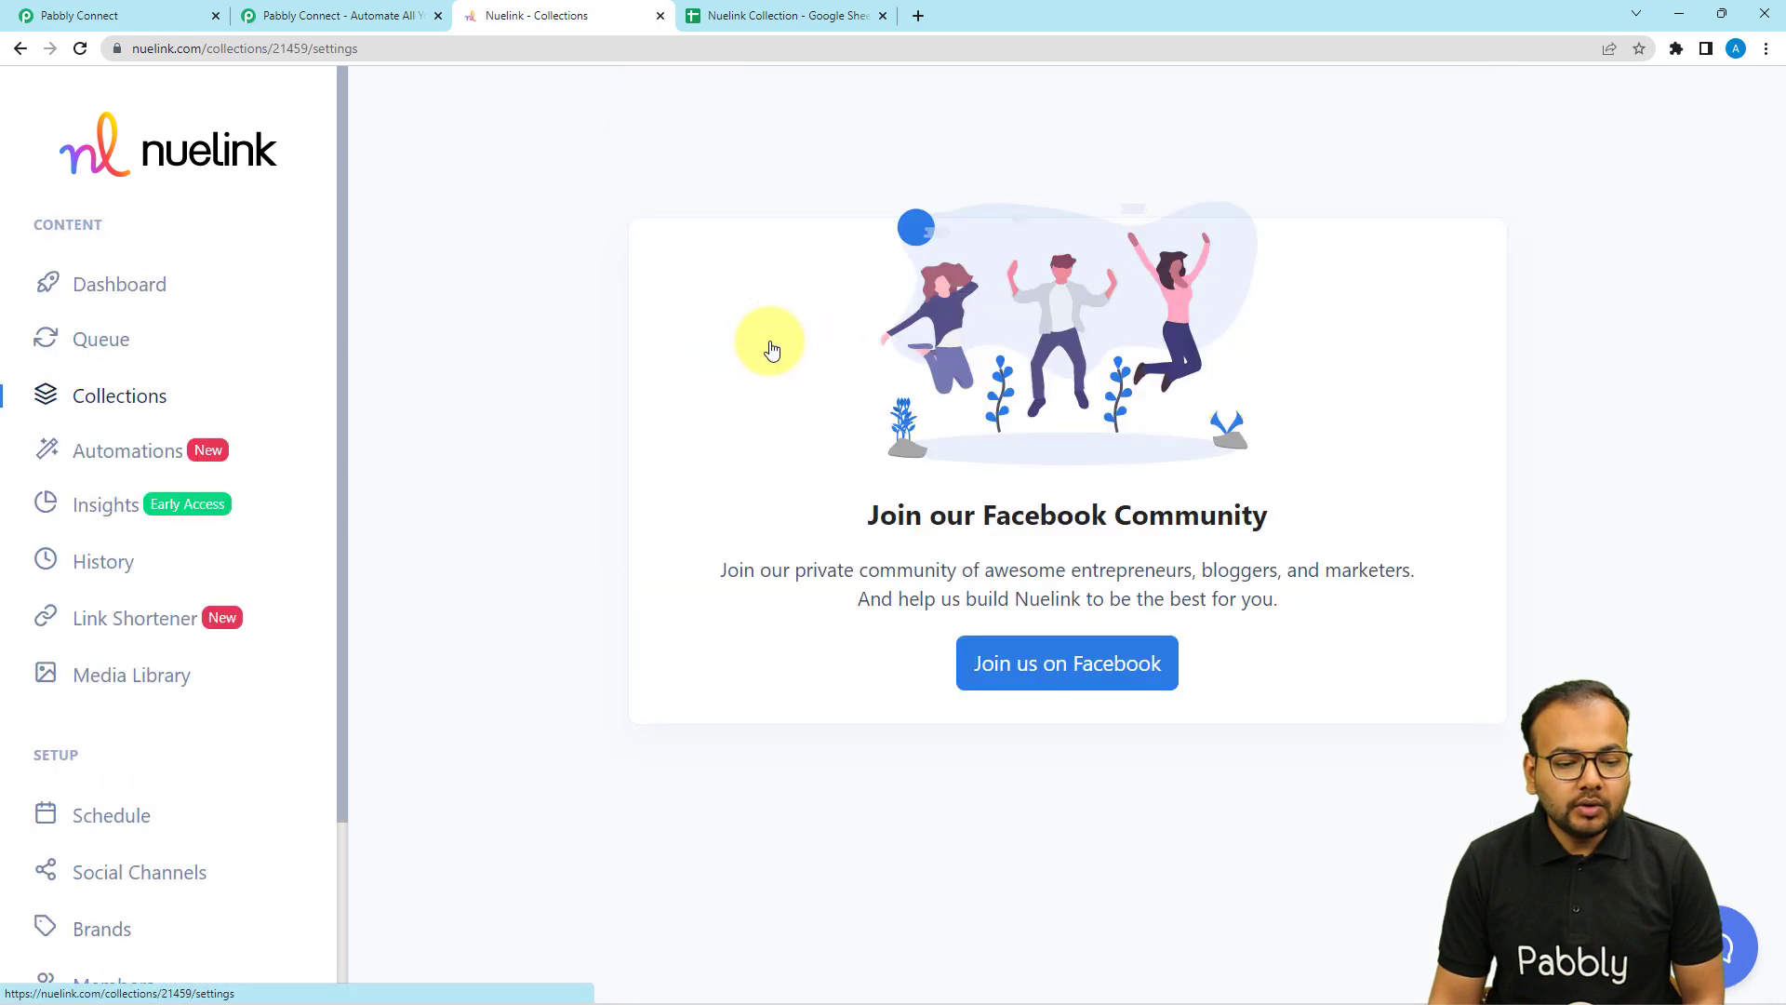
{"action": "scroll", "coordinate": [772, 344], "scroll_direction": "down", "scroll_amount": 1}
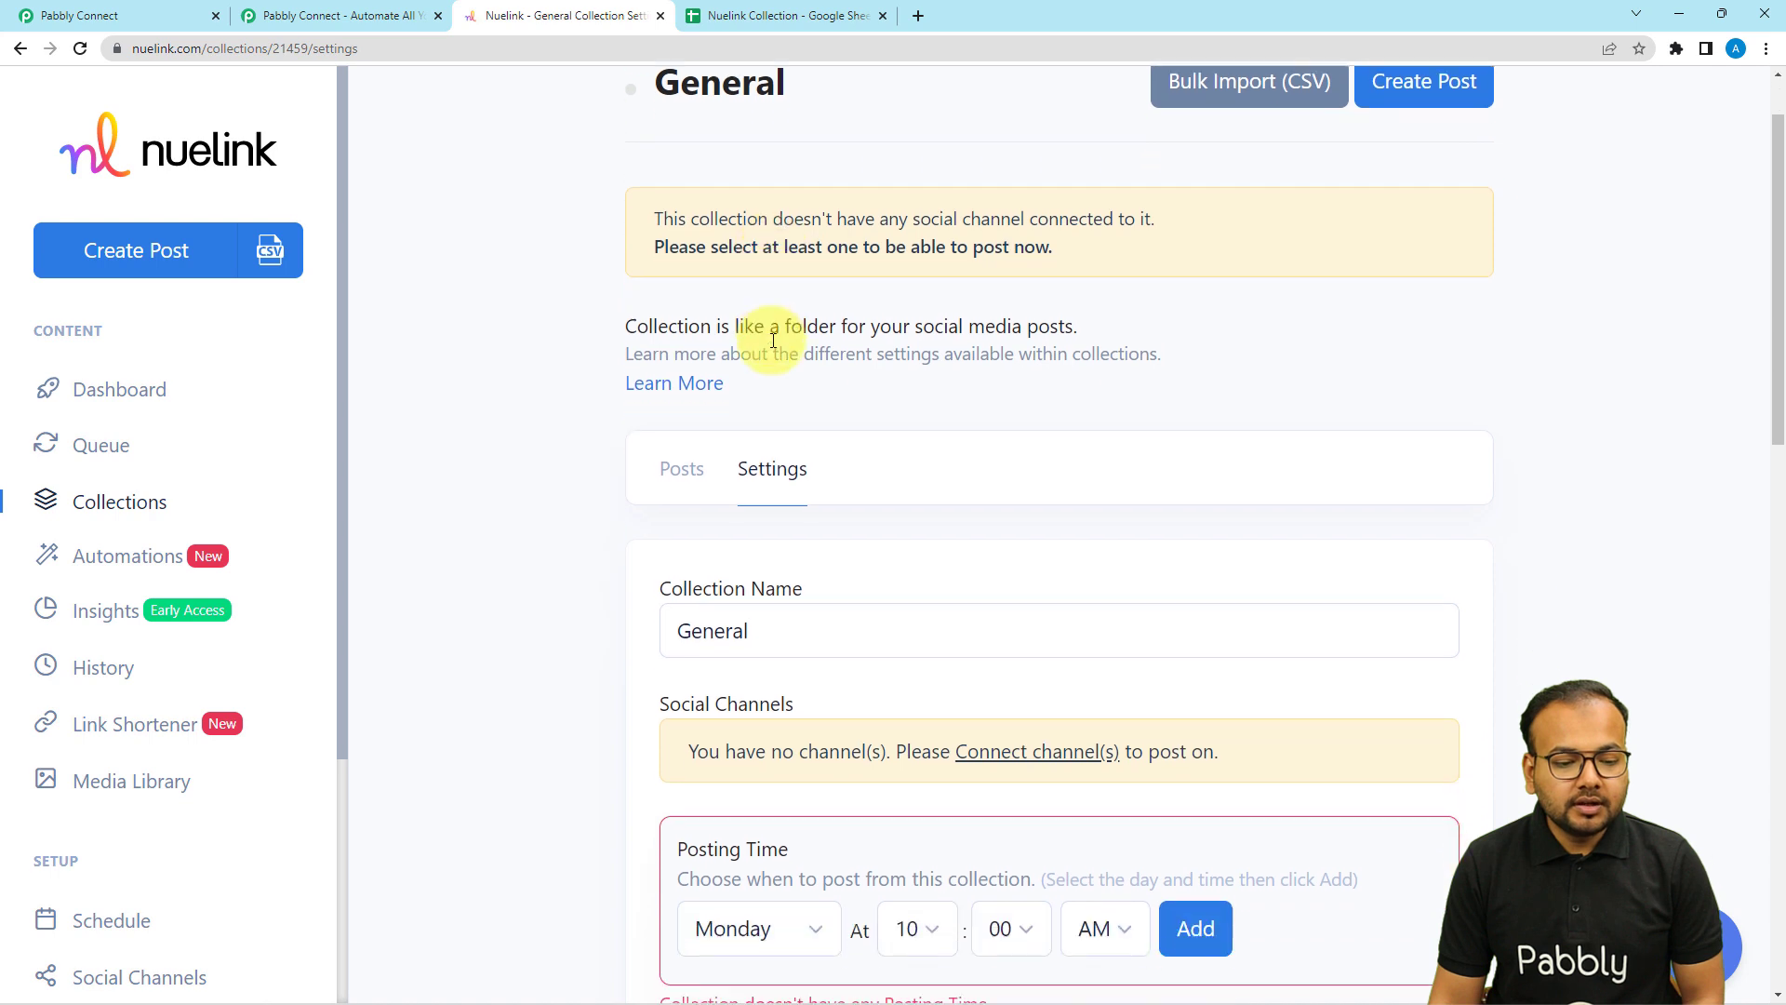
{"action": "left_click", "coordinate": [686, 490]}
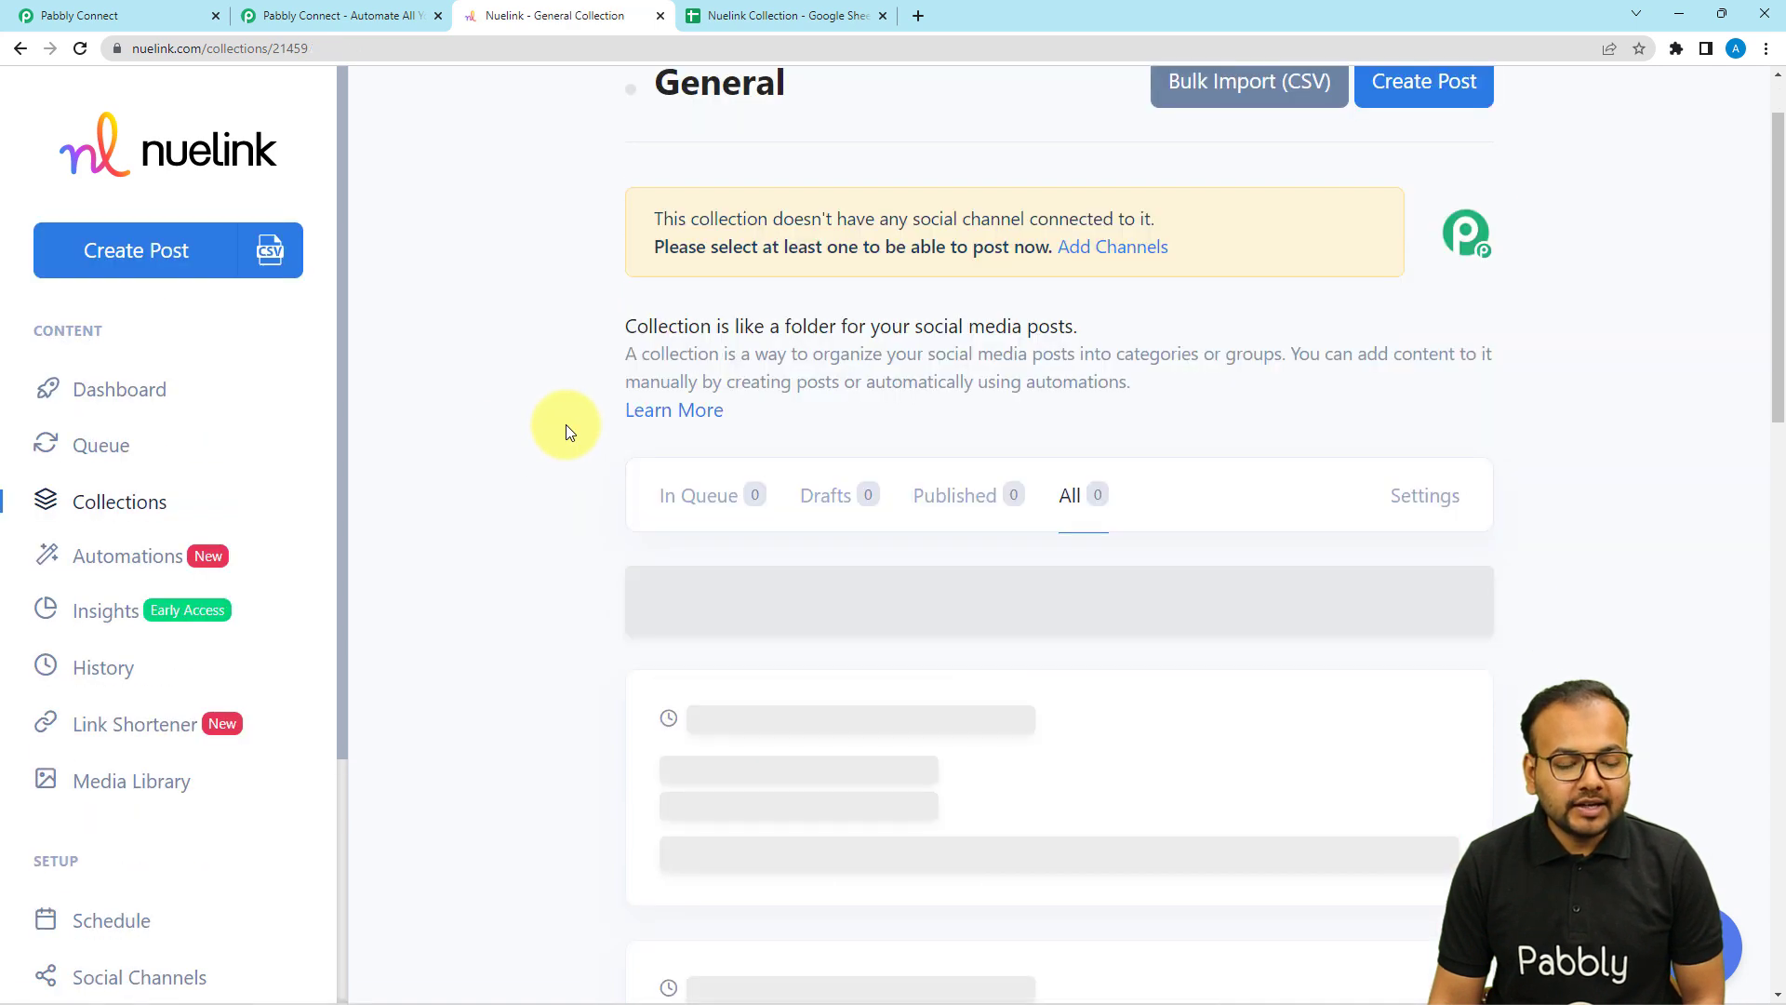
{"action": "scroll", "coordinate": [567, 430], "scroll_direction": "down", "scroll_amount": 4}
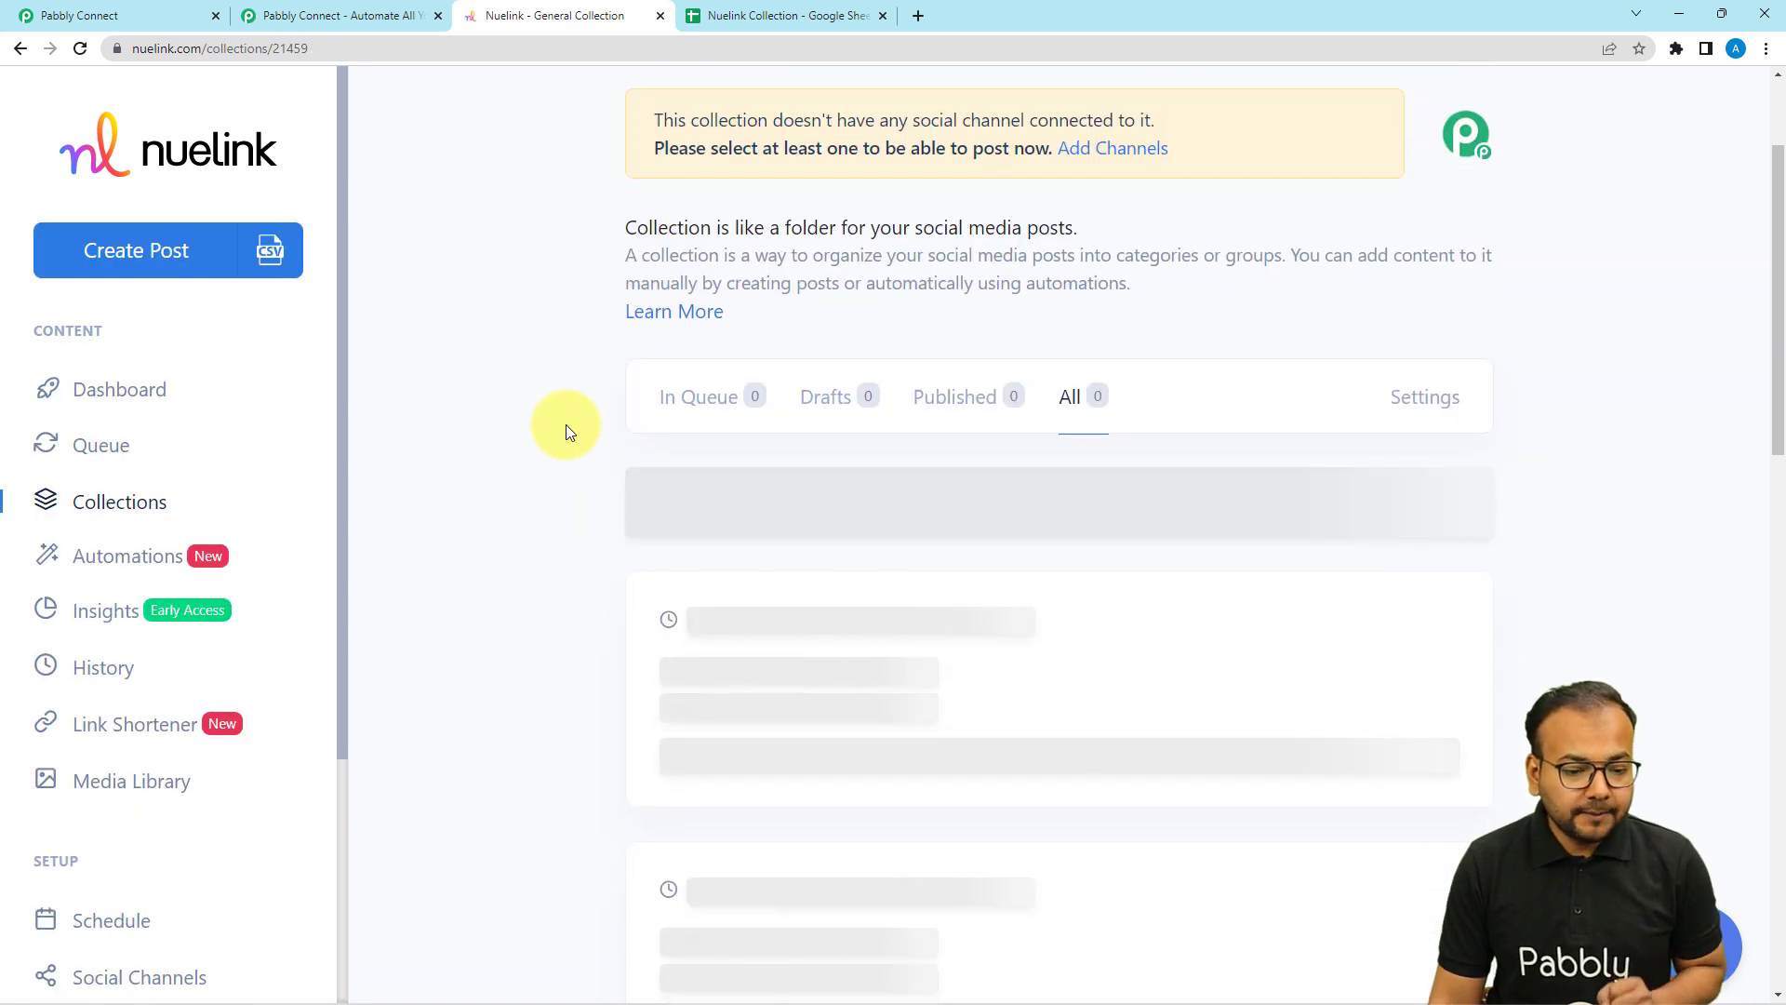
- Return to Pabbly Connect and set both Share to Feed (Instagram Reels) and Post as Short to 0 in the Nuelink action
{"action": "left_click", "coordinate": [189, 12]}
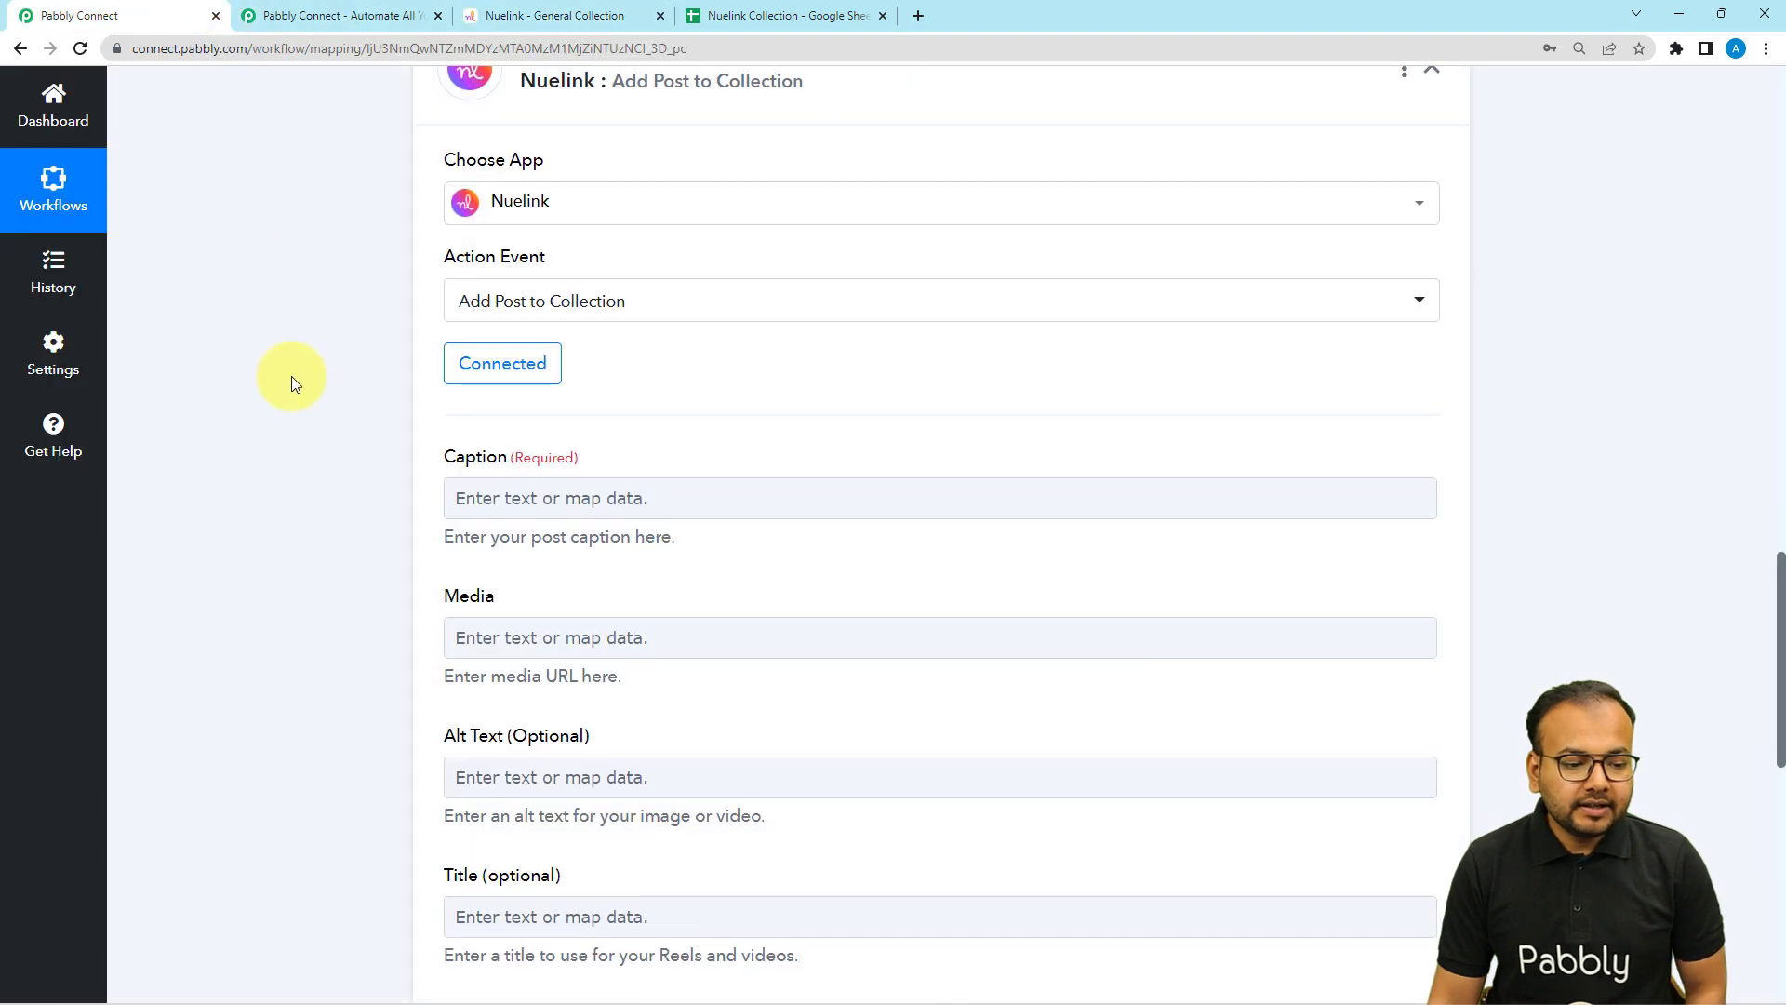
{"action": "scroll", "coordinate": [511, 359], "scroll_direction": "down", "scroll_amount": 2}
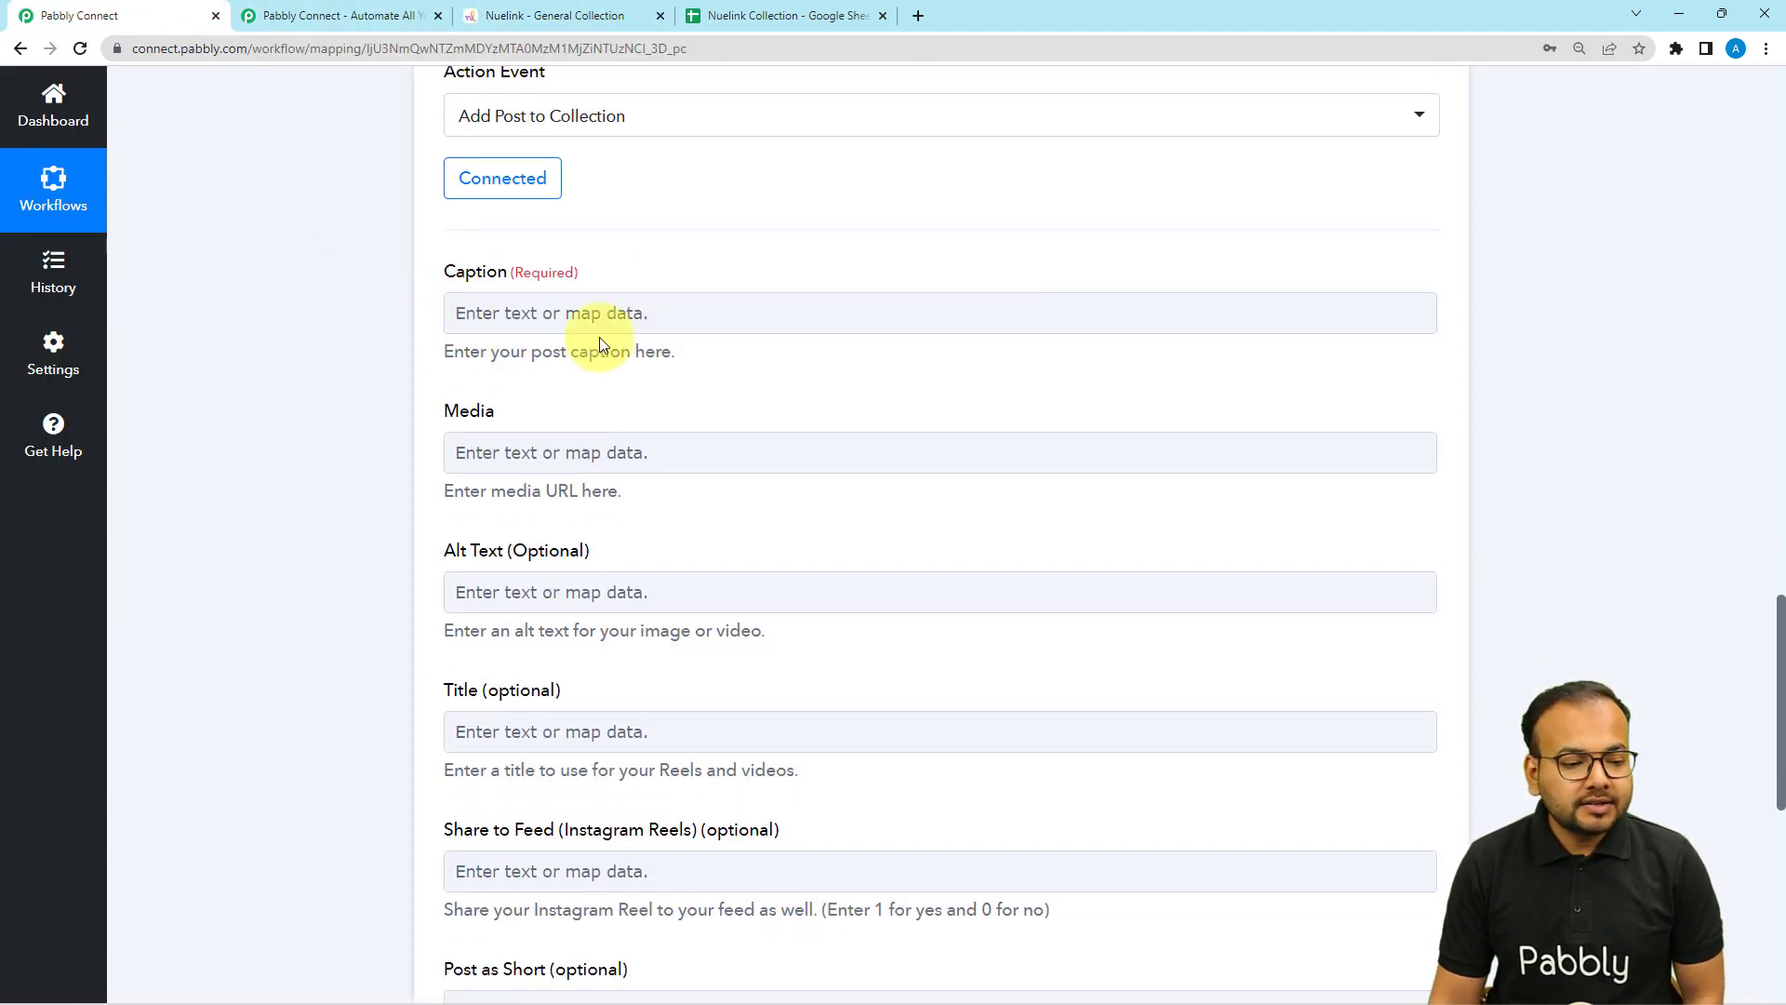
{"action": "scroll", "coordinate": [595, 311], "scroll_direction": "down", "scroll_amount": 2}
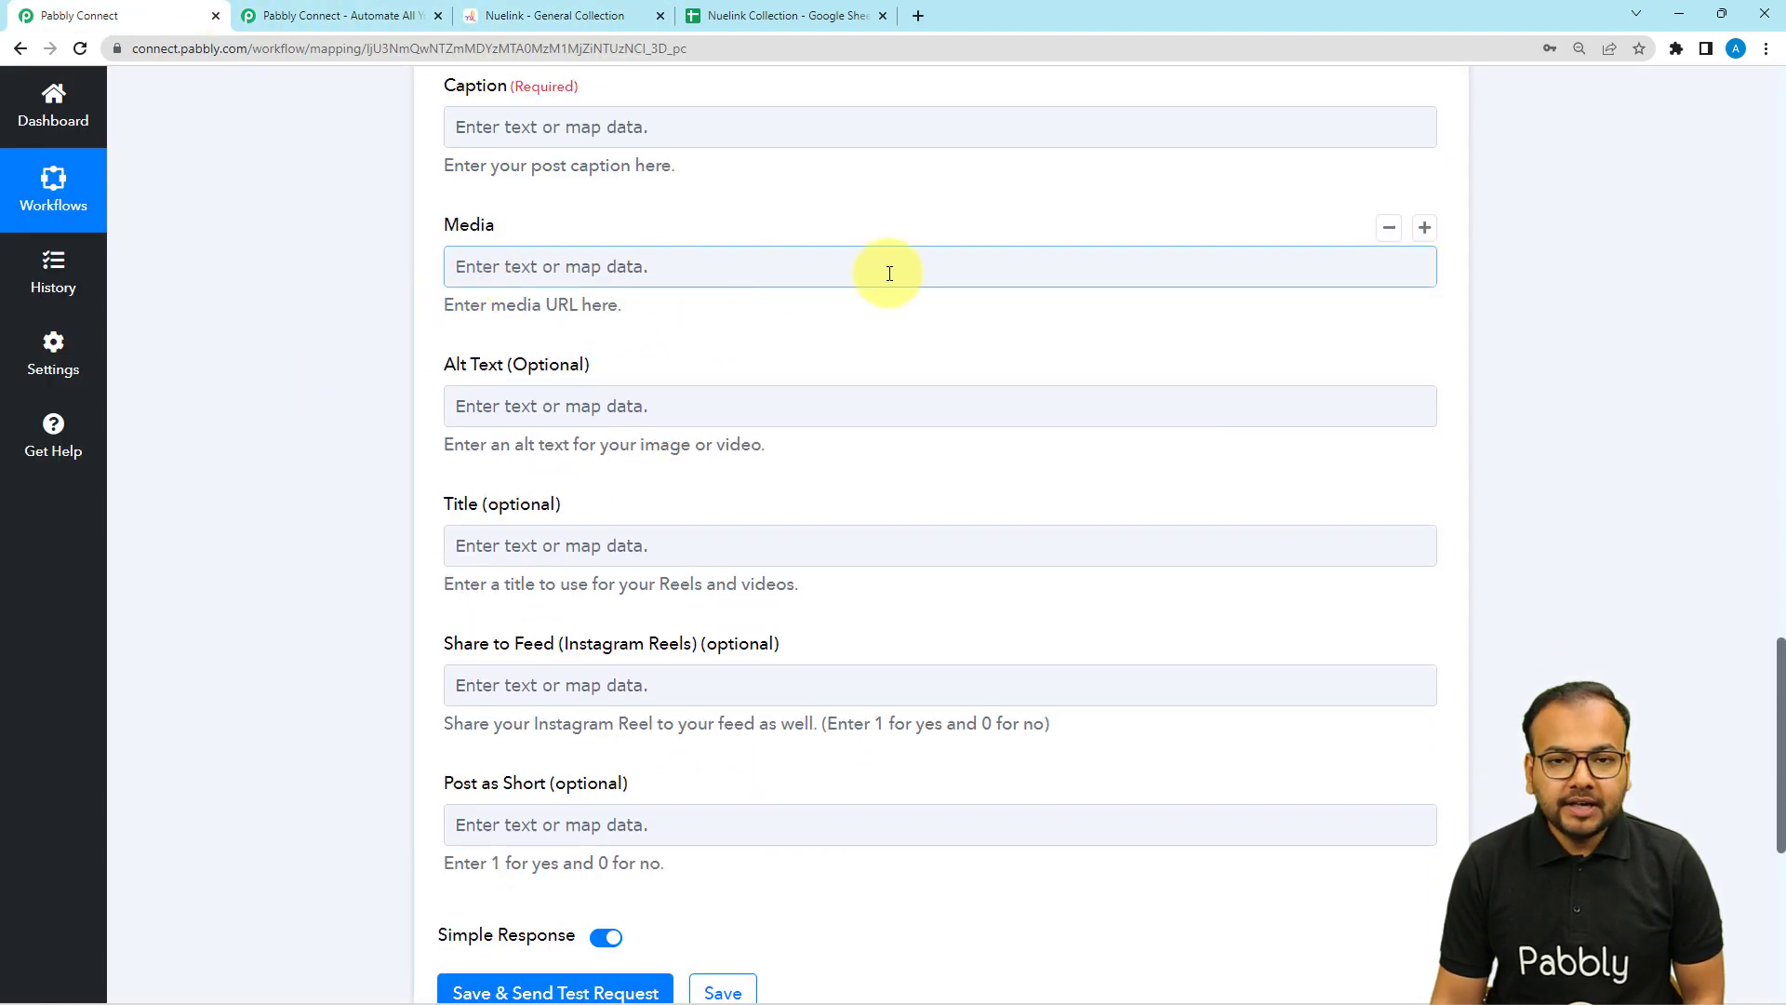
{"action": "scroll", "coordinate": [885, 271], "scroll_direction": "down", "scroll_amount": 1}
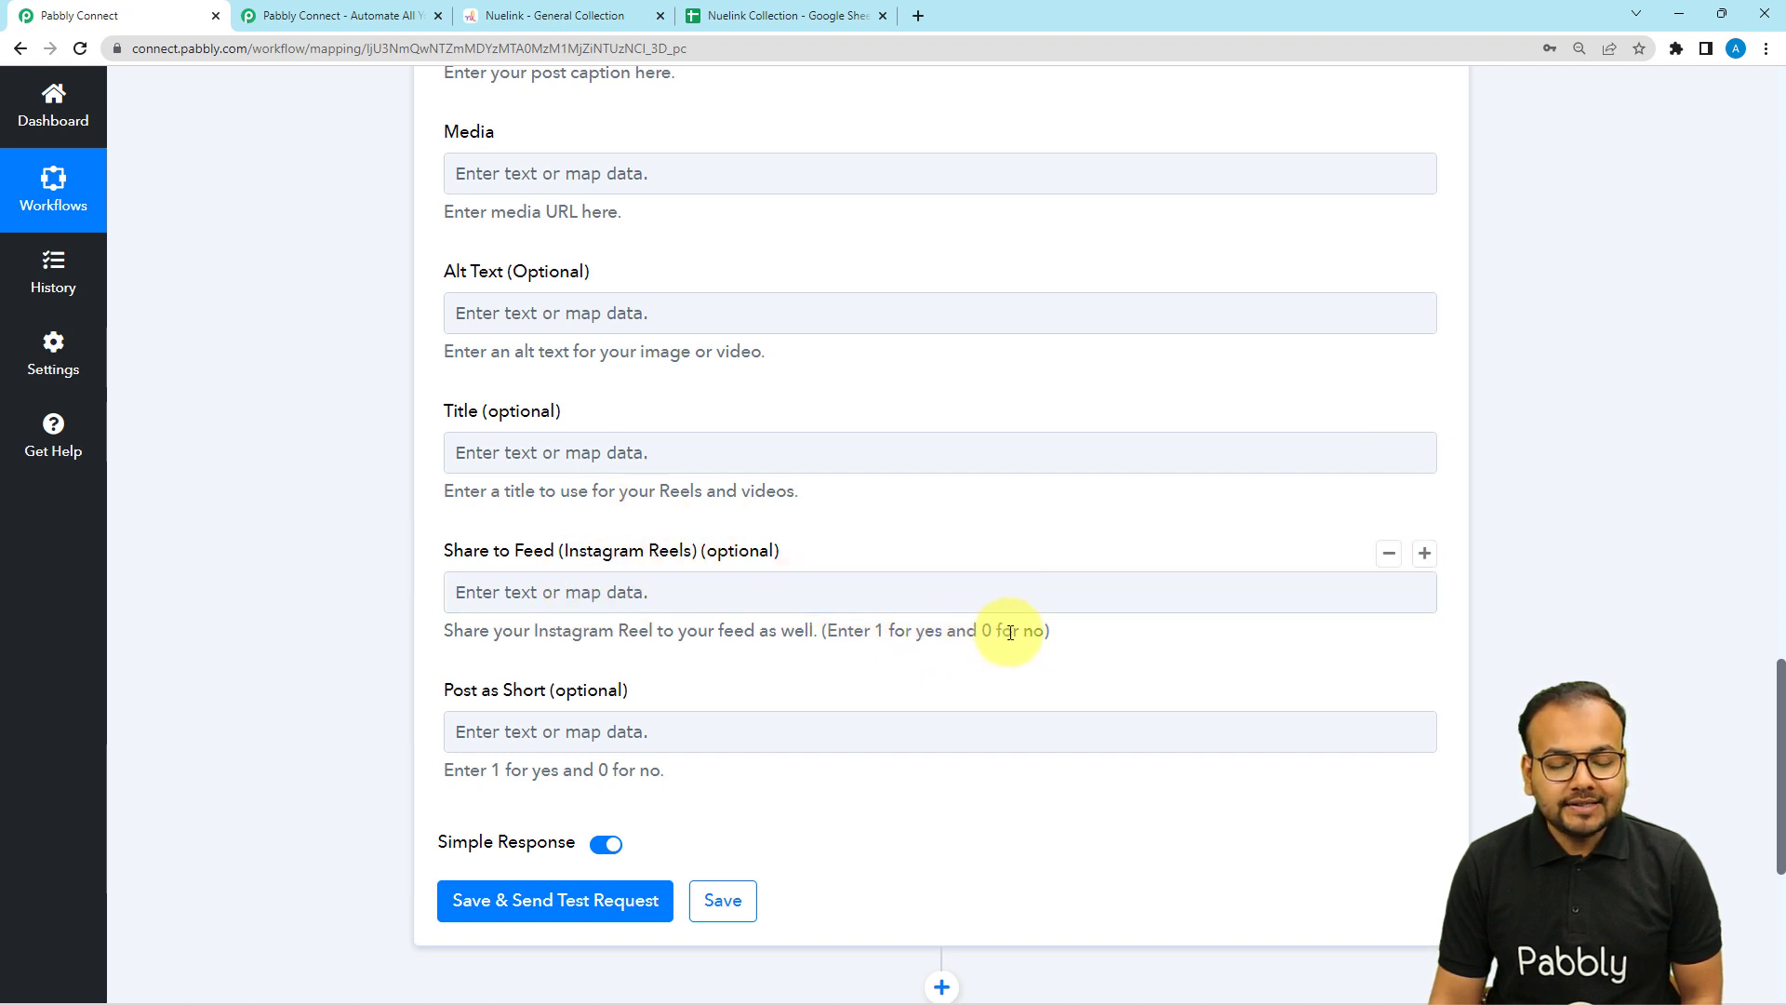
{"action": "left_click", "coordinate": [878, 602]}
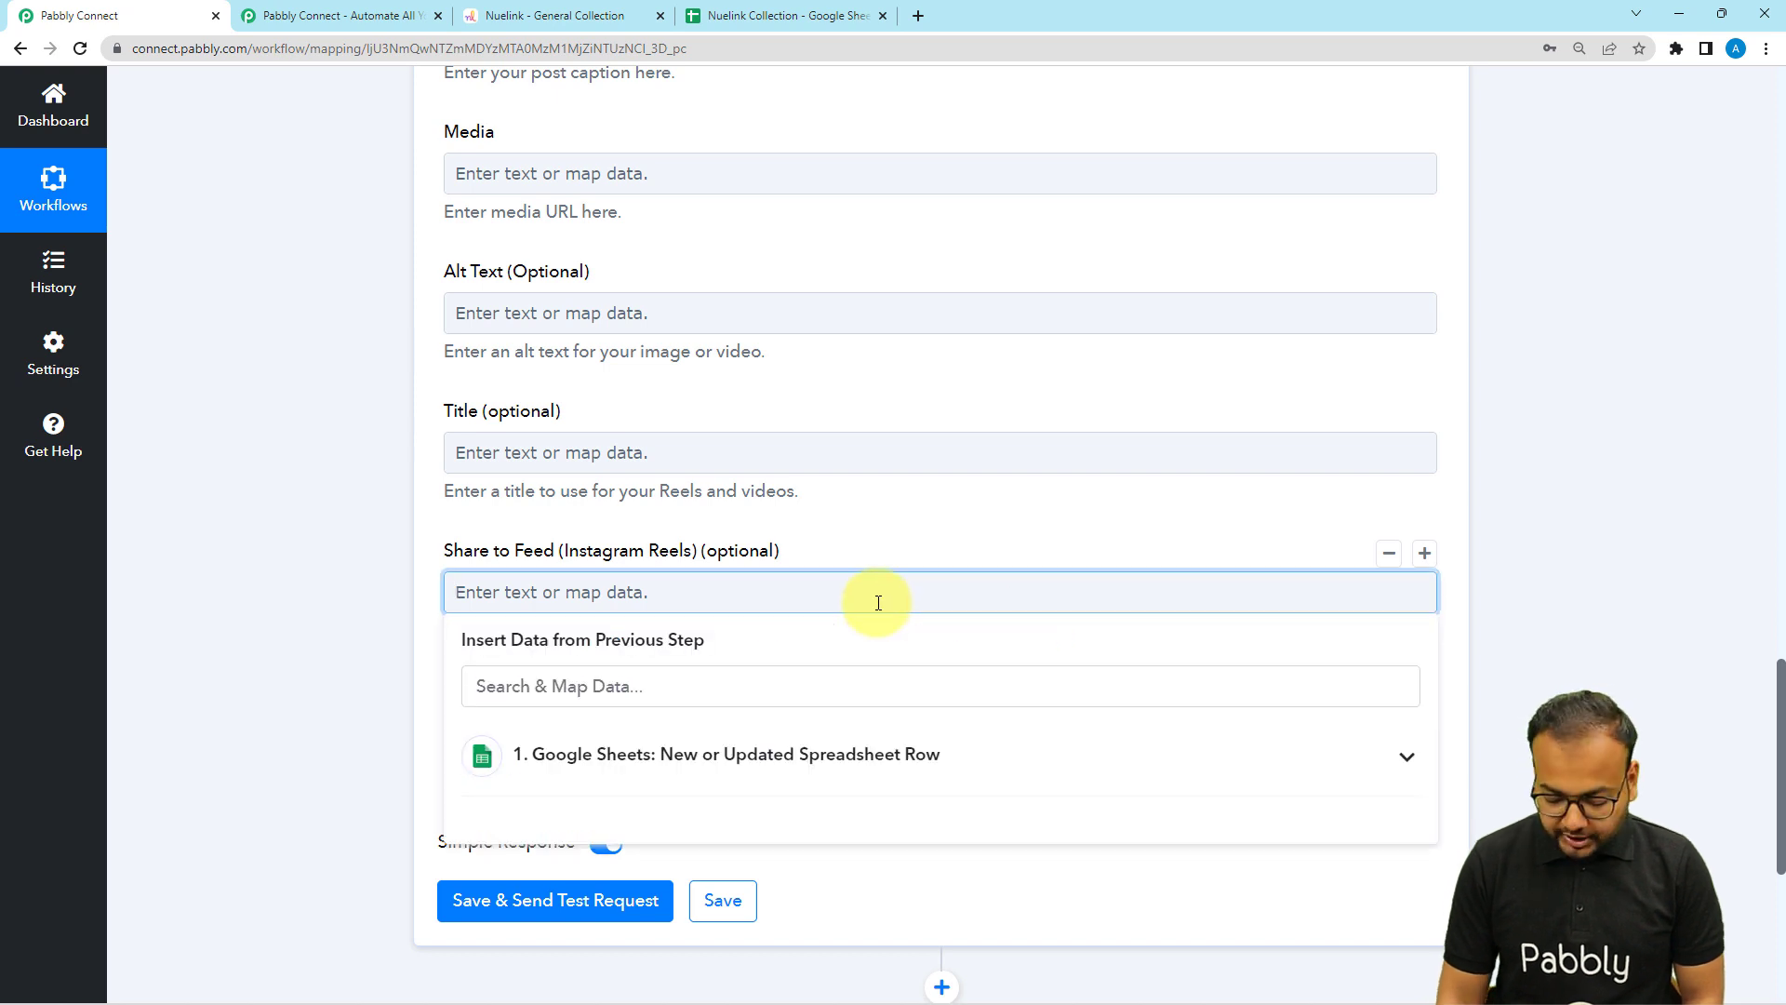
{"action": "type", "text": "0"}
{"action": "left_click", "coordinate": [825, 530]}
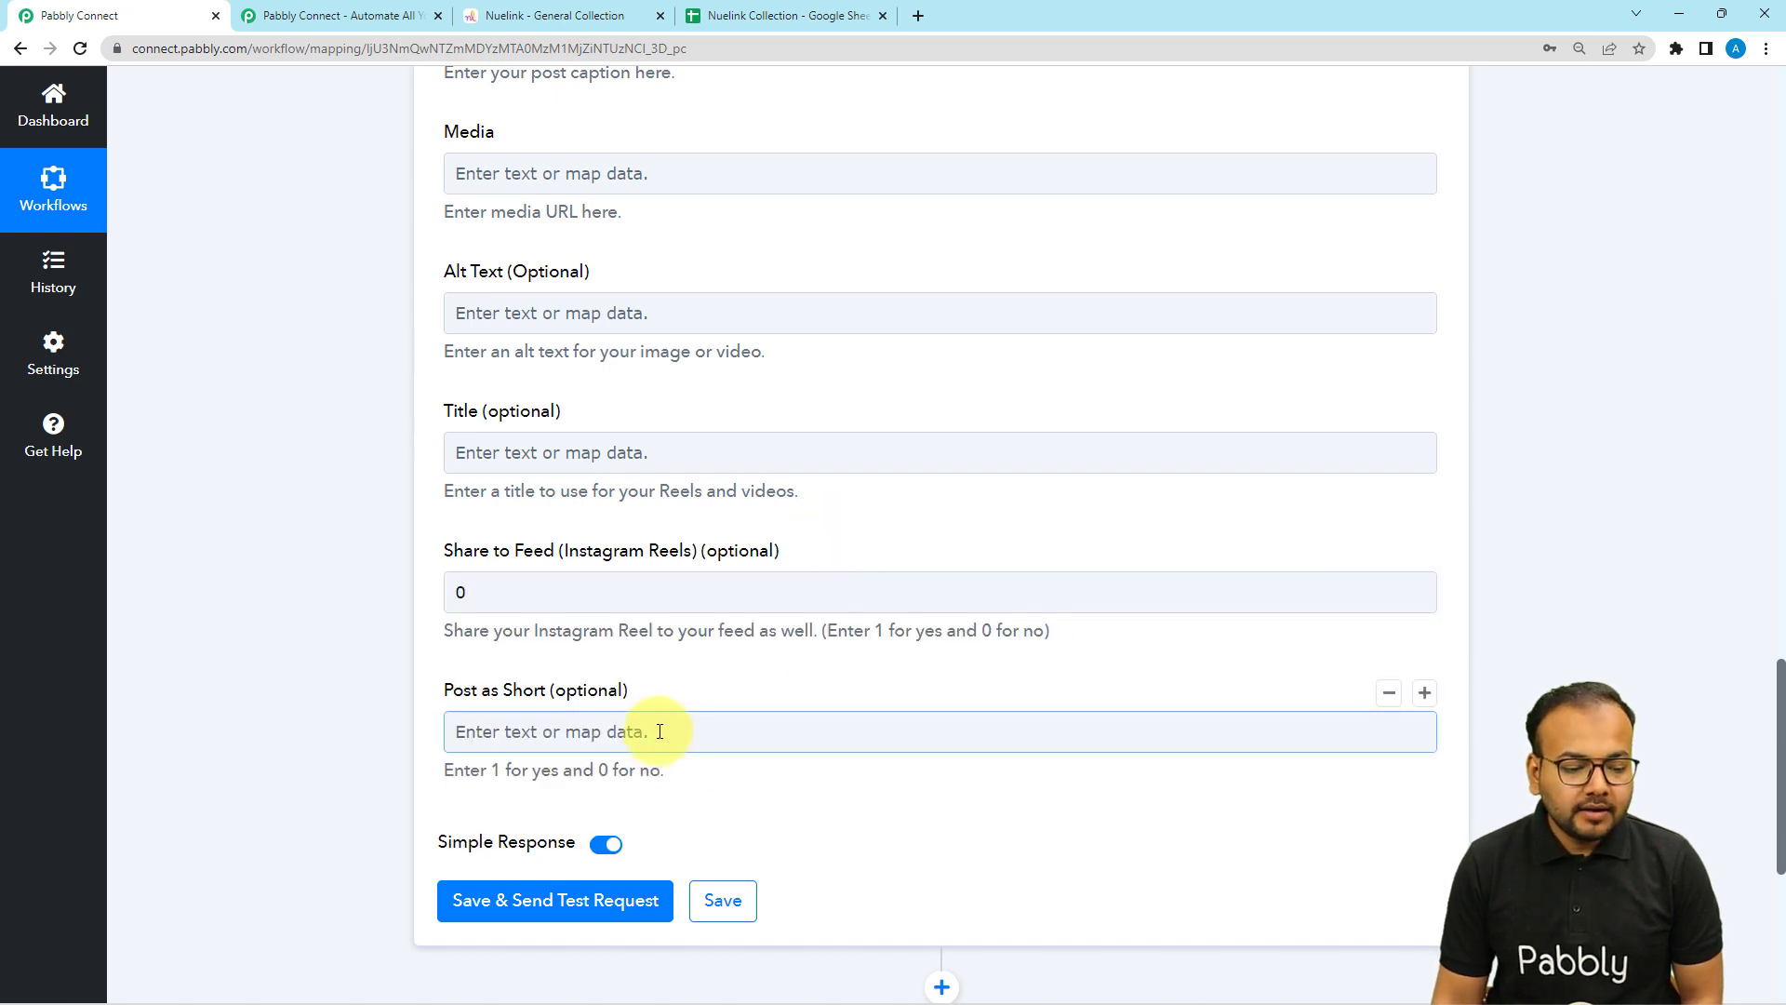
{"action": "left_click", "coordinate": [638, 731]}
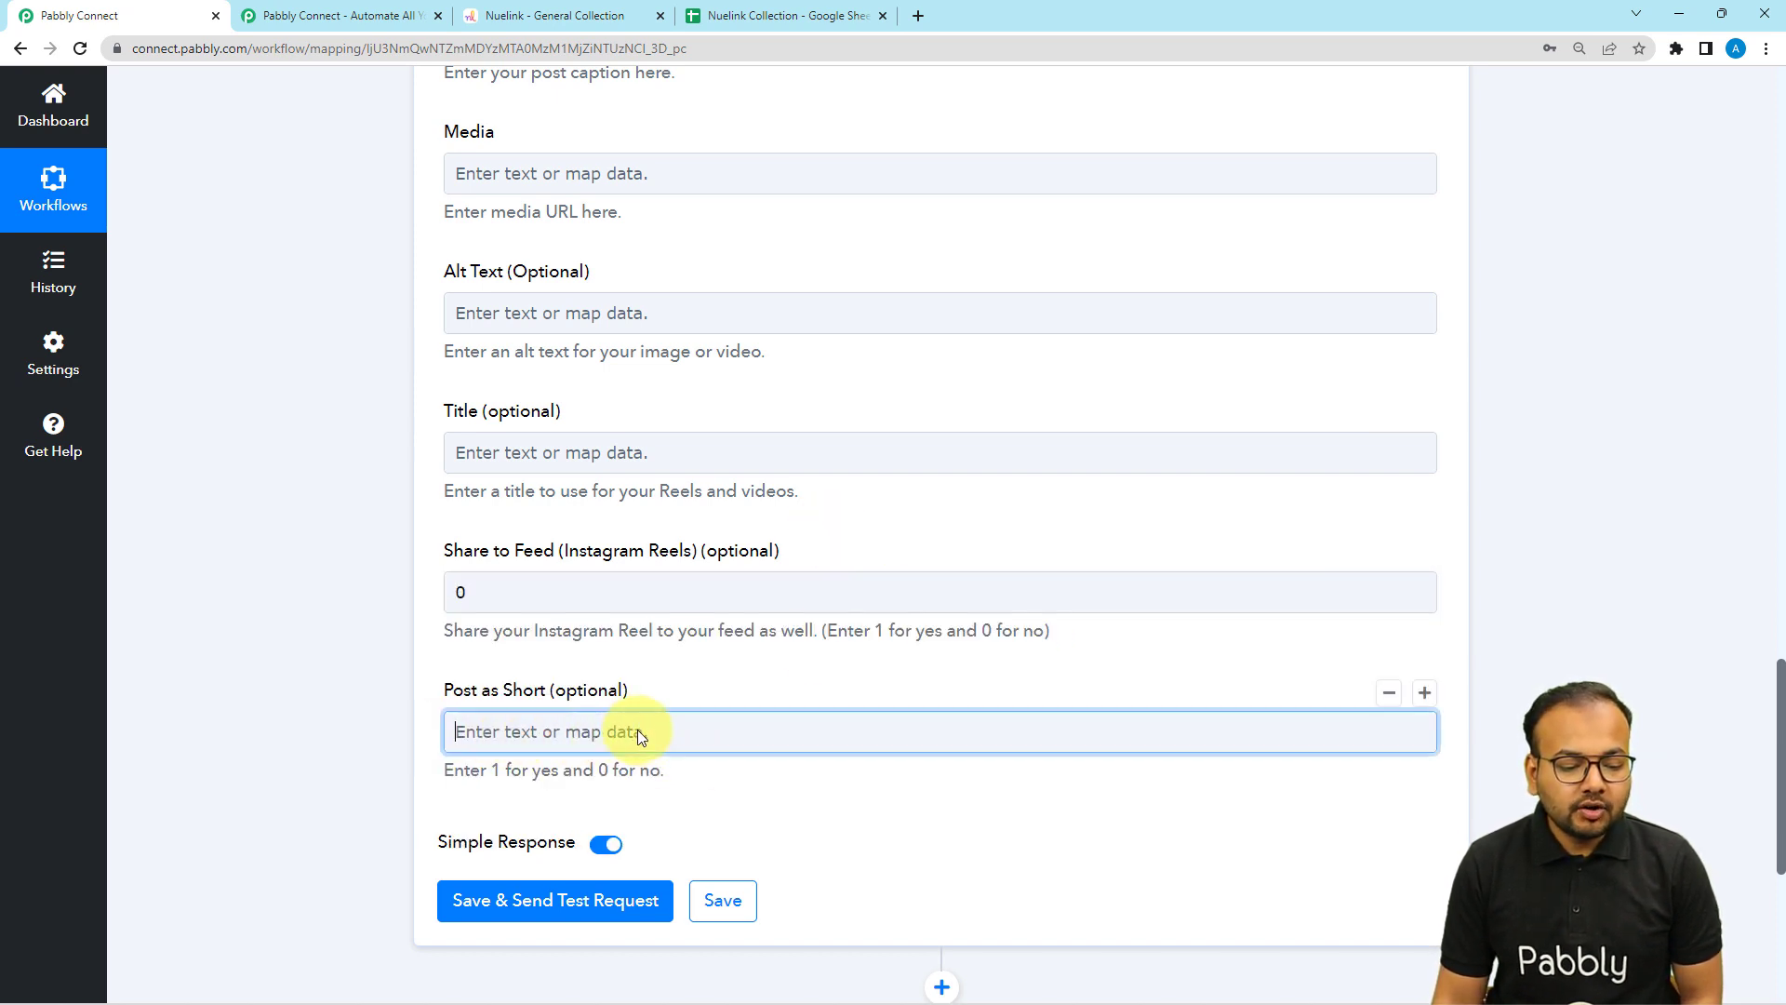
{"action": "type", "text": "0"}
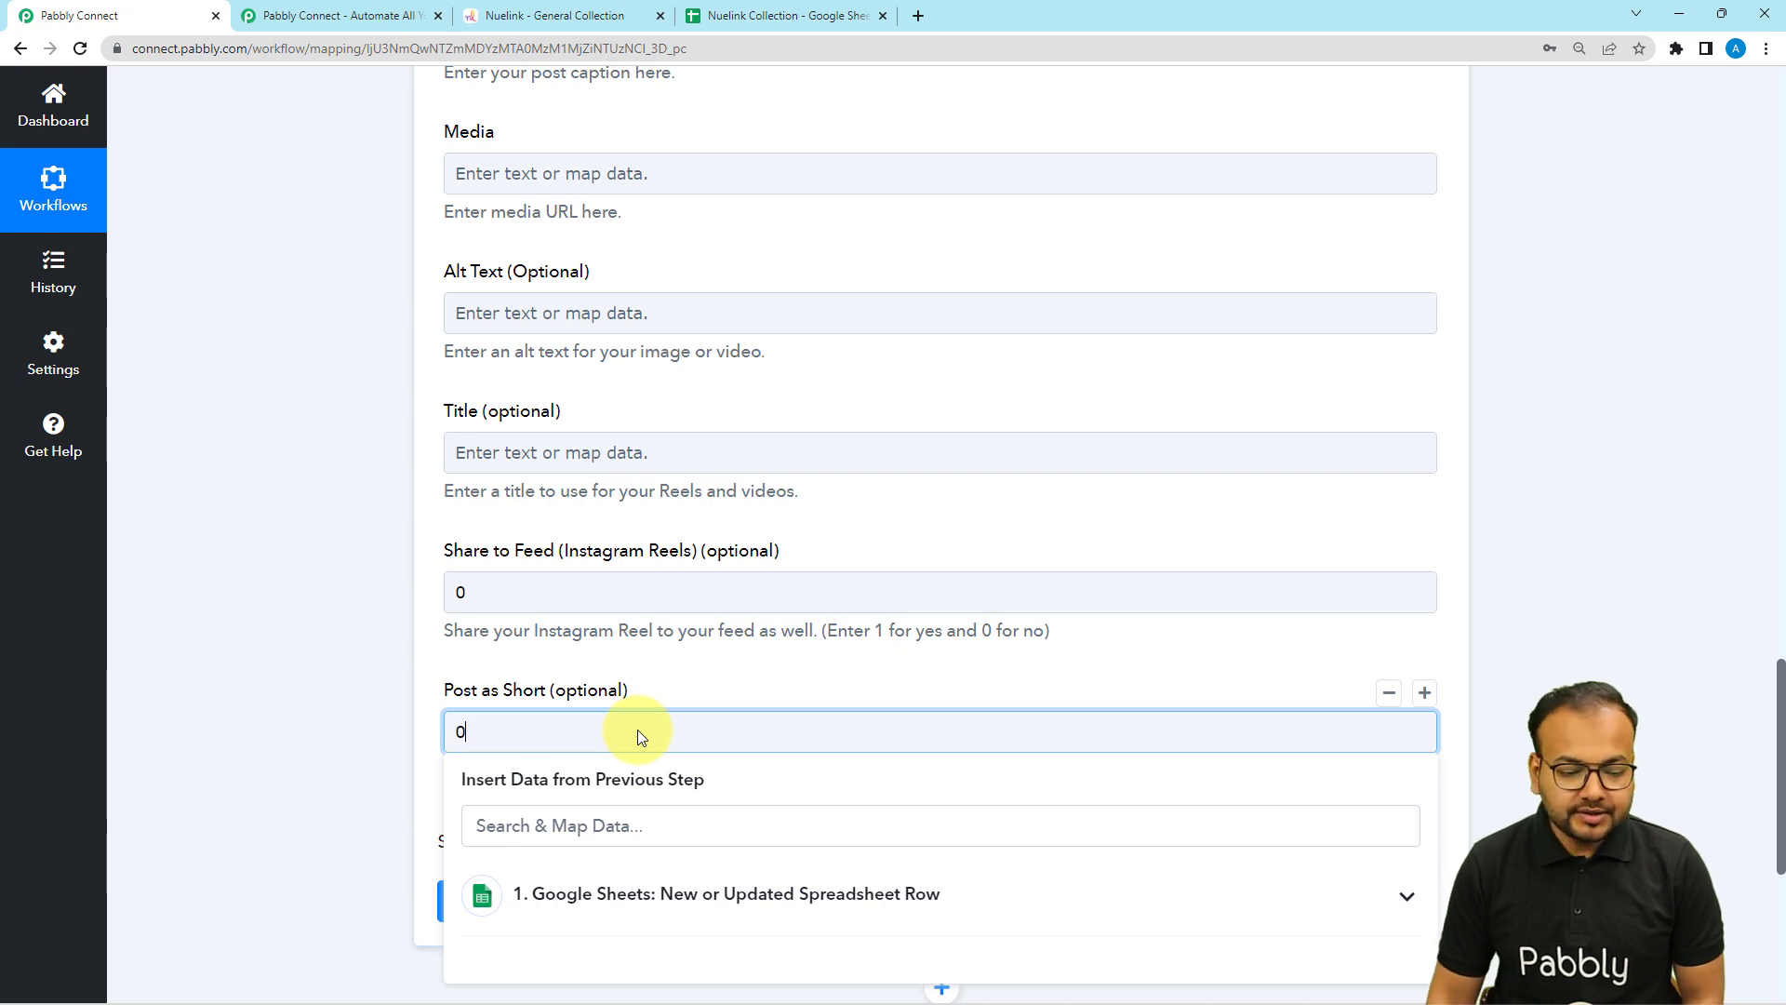
{"action": "left_click", "coordinate": [772, 696]}
- Map the Nuelink action's Caption field to the Caption (Required) value from the Google Sheets trigger response
{"action": "scroll", "coordinate": [675, 376], "scroll_direction": "up", "scroll_amount": 1}
{"action": "scroll", "coordinate": [676, 382], "scroll_direction": "up", "scroll_amount": 3}
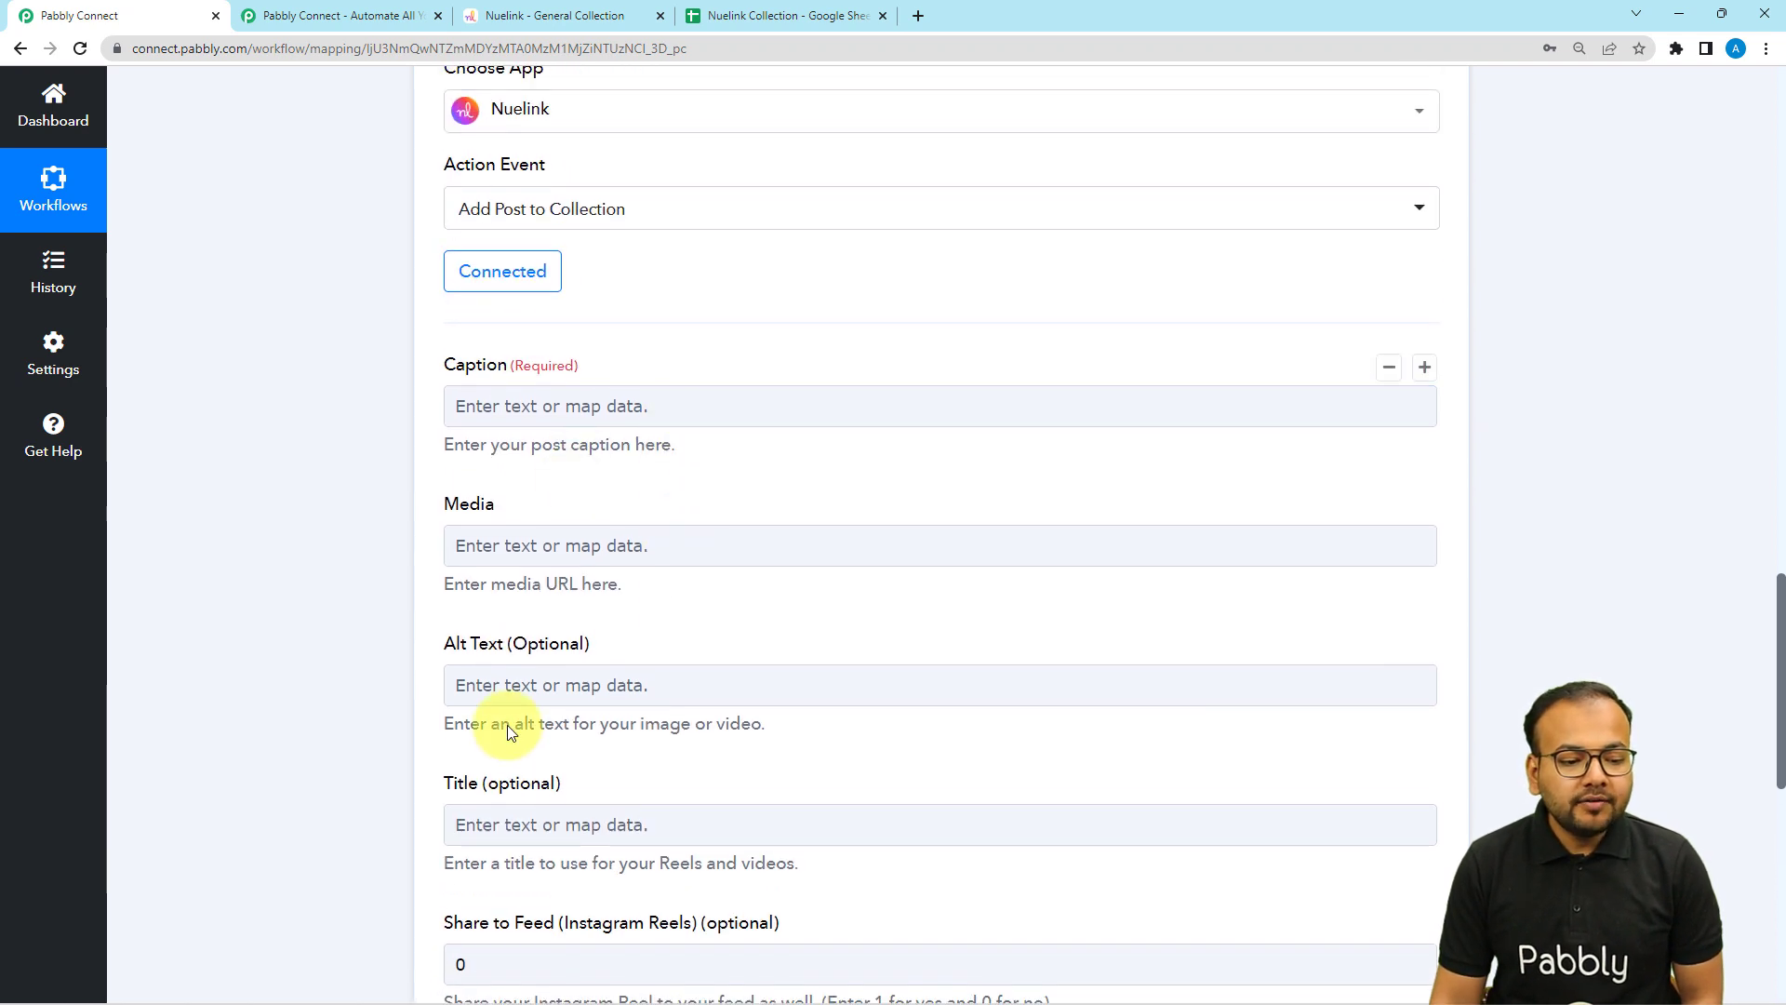
{"action": "scroll", "coordinate": [403, 351], "scroll_direction": "up", "scroll_amount": 8}
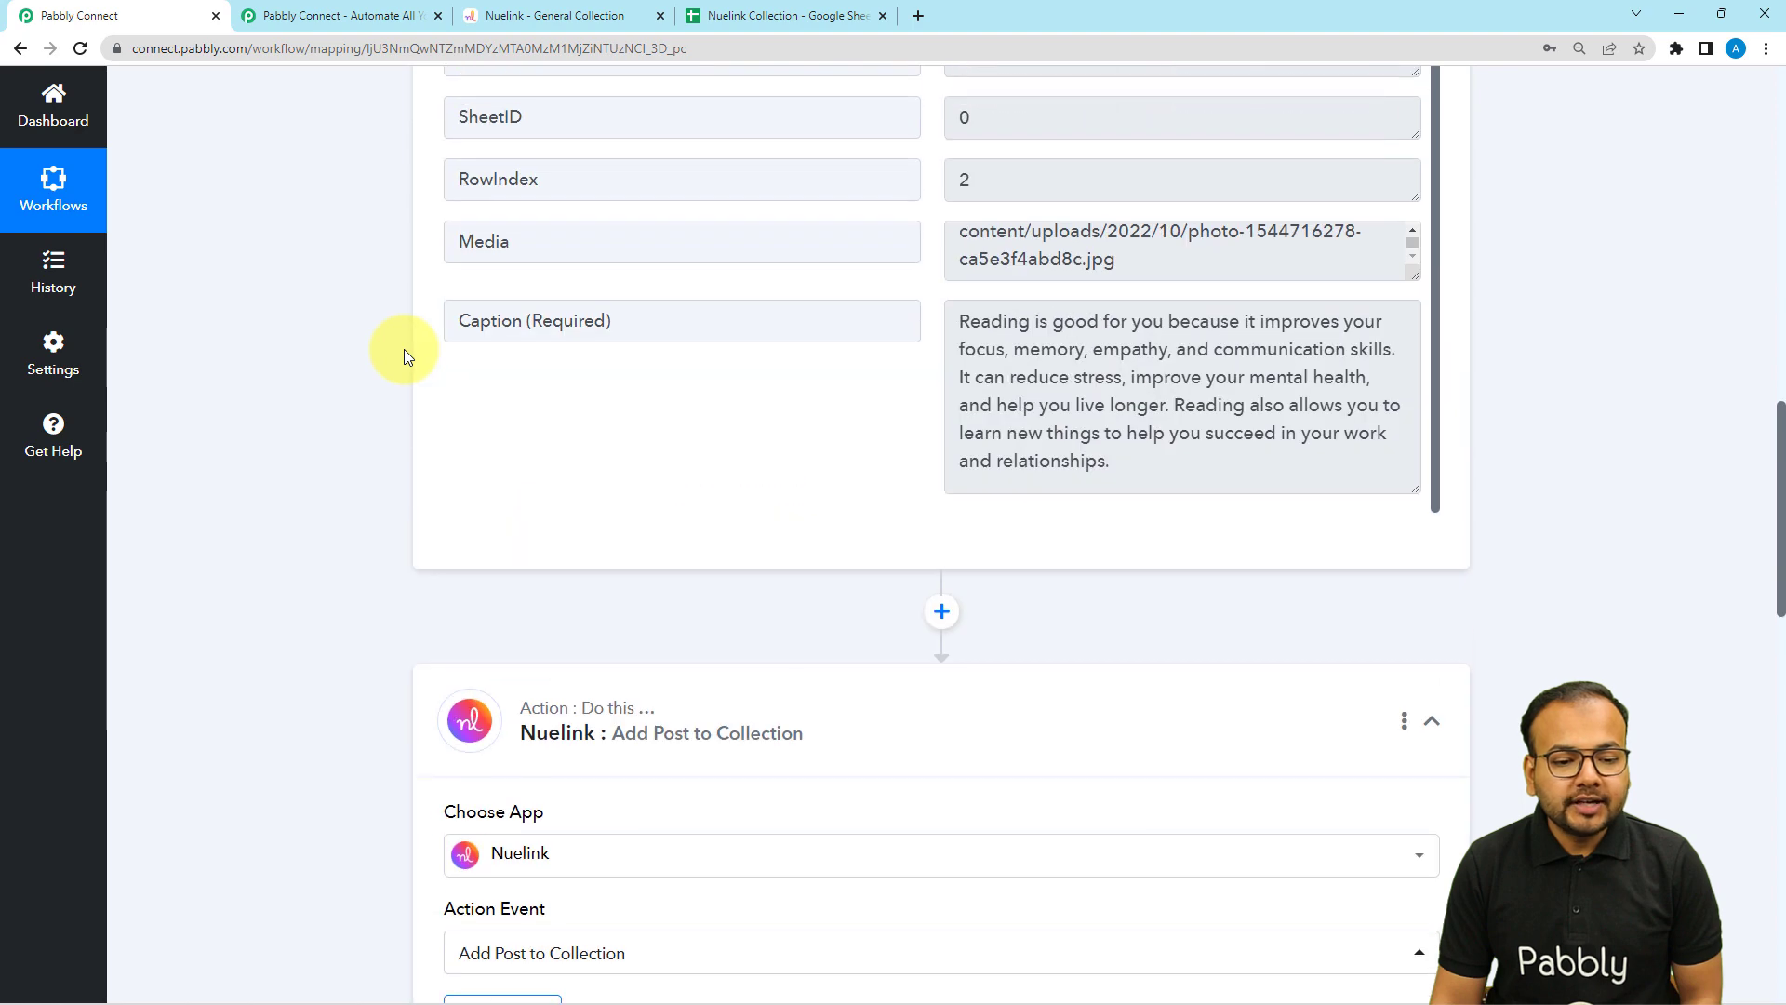
{"action": "left_click_drag", "start_coordinate": [650, 240], "coordinate": [361, 260]}
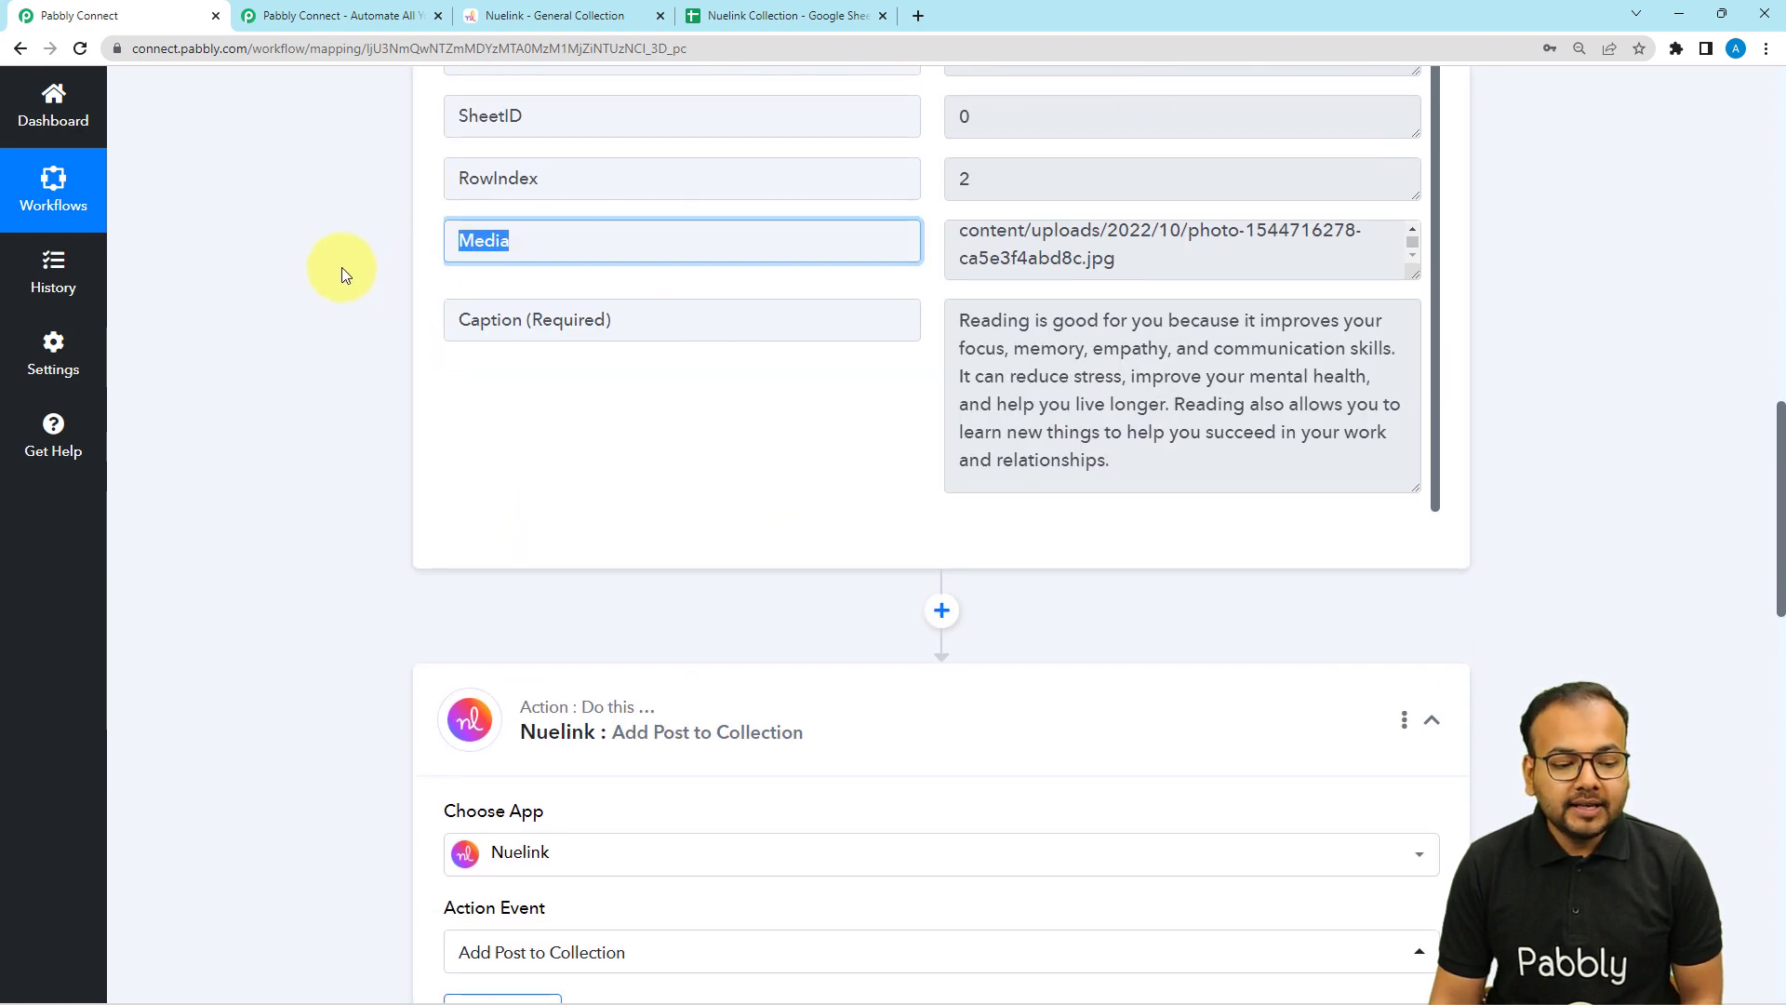
{"action": "scroll", "coordinate": [345, 270], "scroll_direction": "down", "scroll_amount": 5}
{"action": "scroll", "coordinate": [343, 271], "scroll_direction": "down", "scroll_amount": 7}
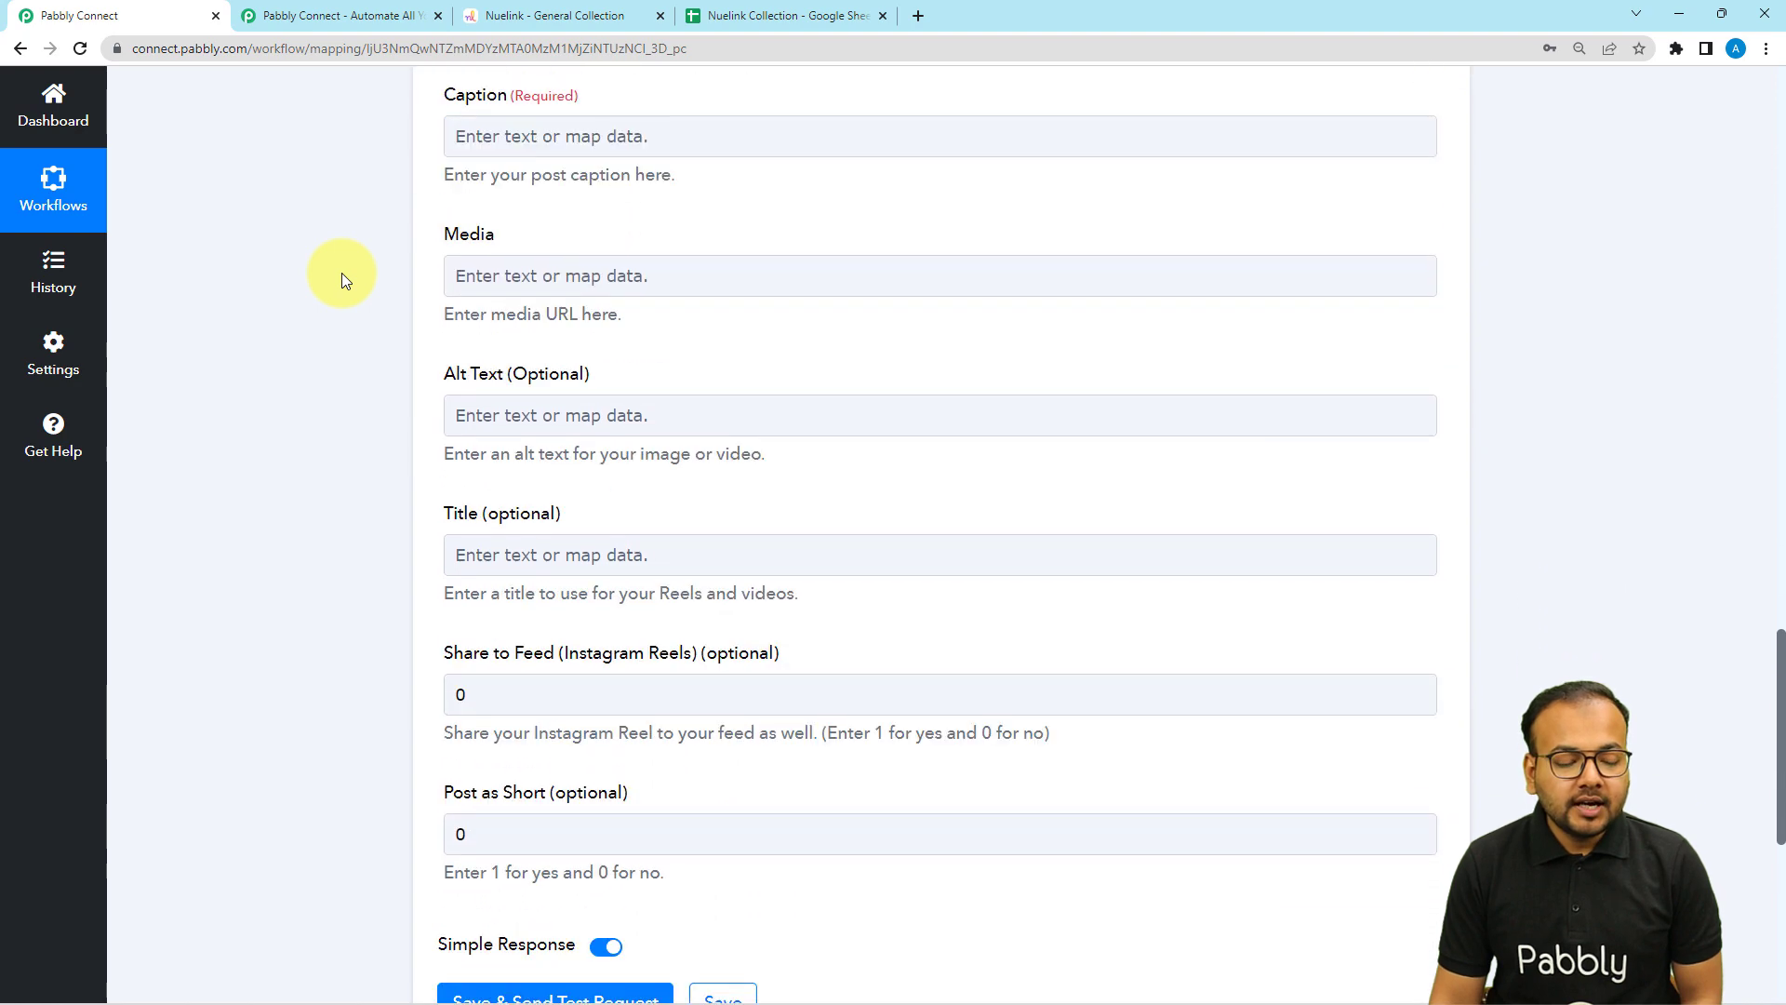
{"action": "scroll", "coordinate": [619, 348], "scroll_direction": "up", "scroll_amount": 2}
{"action": "left_click", "coordinate": [551, 223]}
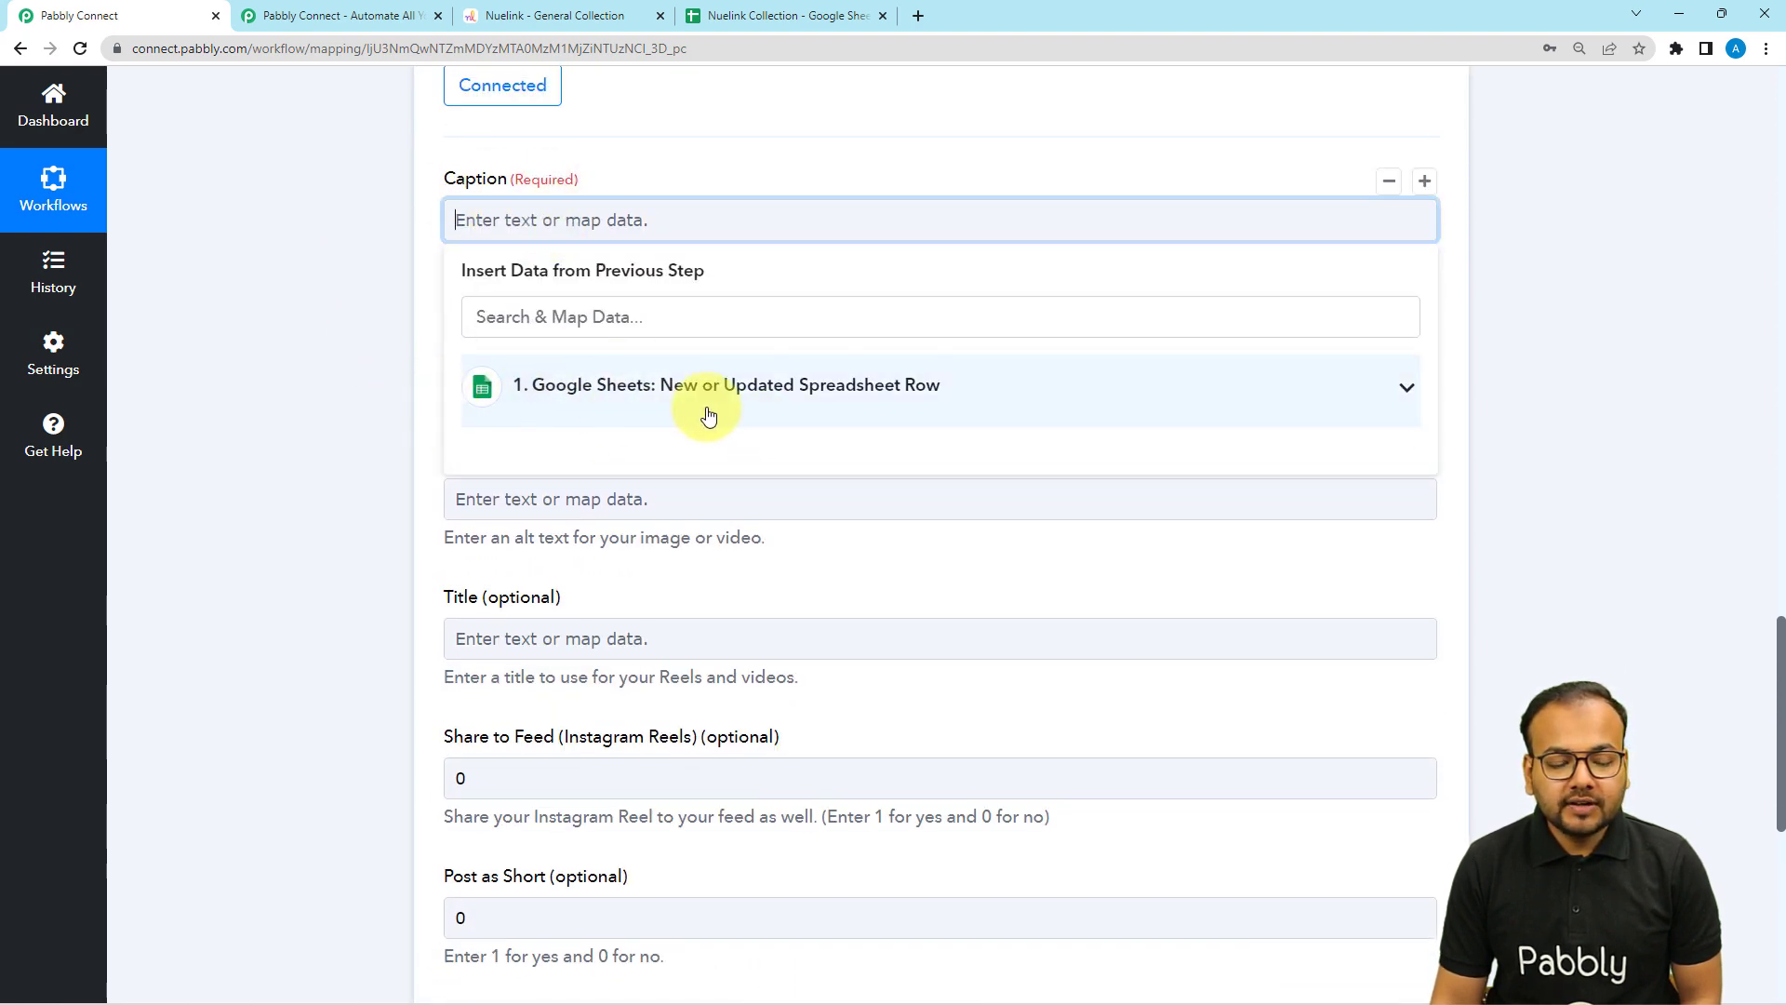
{"action": "left_click", "coordinate": [655, 414]}
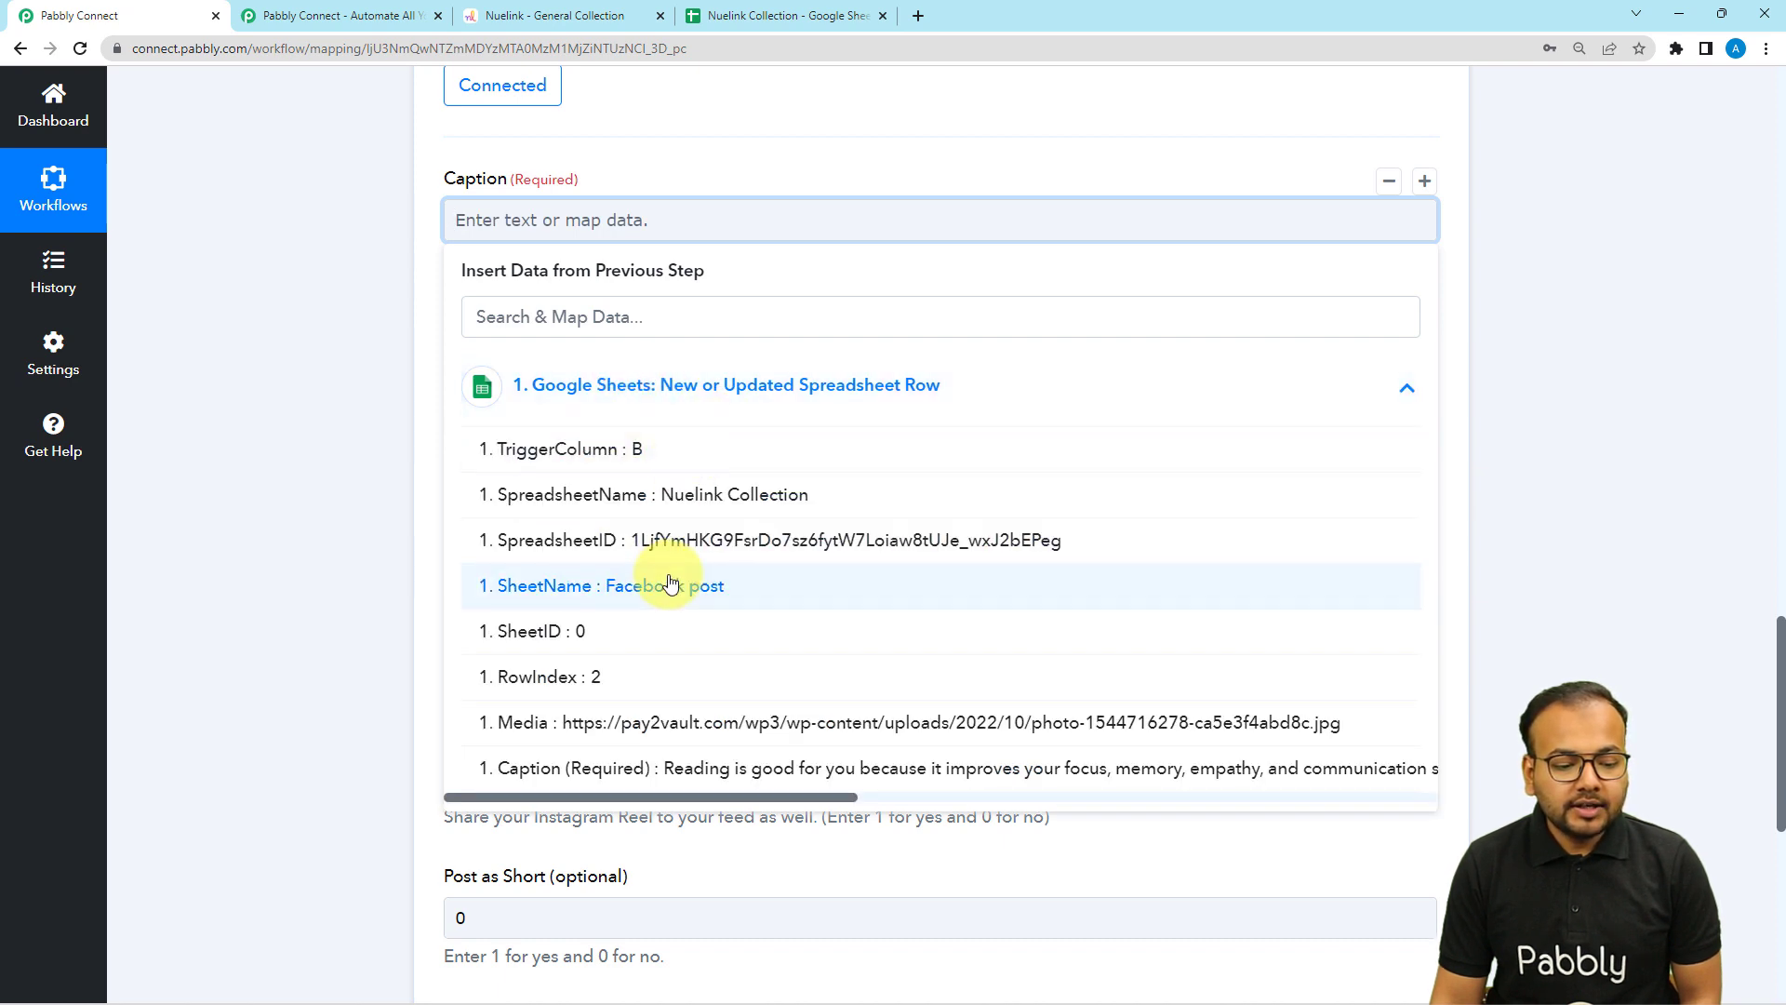
{"action": "scroll", "coordinate": [670, 582], "scroll_direction": "down", "scroll_amount": 2}
{"action": "scroll", "coordinate": [670, 582], "scroll_direction": "up", "scroll_amount": 2}
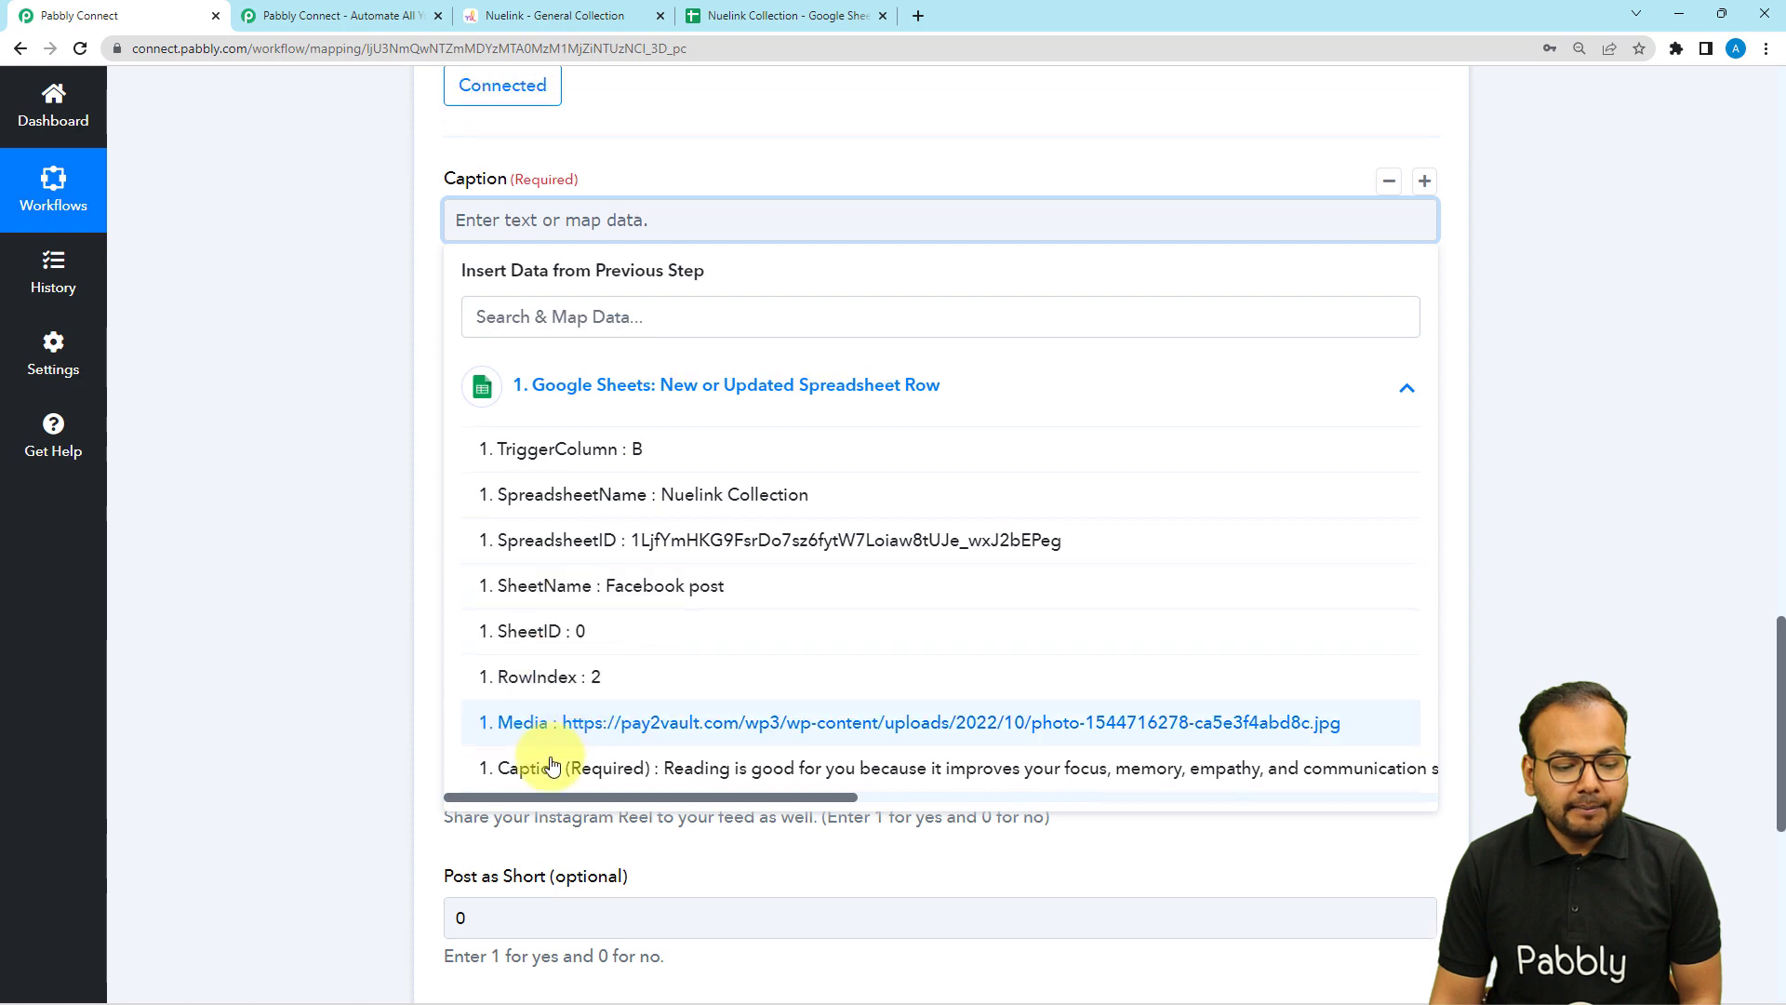
{"action": "left_click", "coordinate": [519, 769]}
{"action": "left_click", "coordinate": [361, 407]}
- Map the Nuelink action's Media field to the Media URL from the Google Sheets trigger response
{"action": "scroll", "coordinate": [361, 408], "scroll_direction": "up", "scroll_amount": 10}
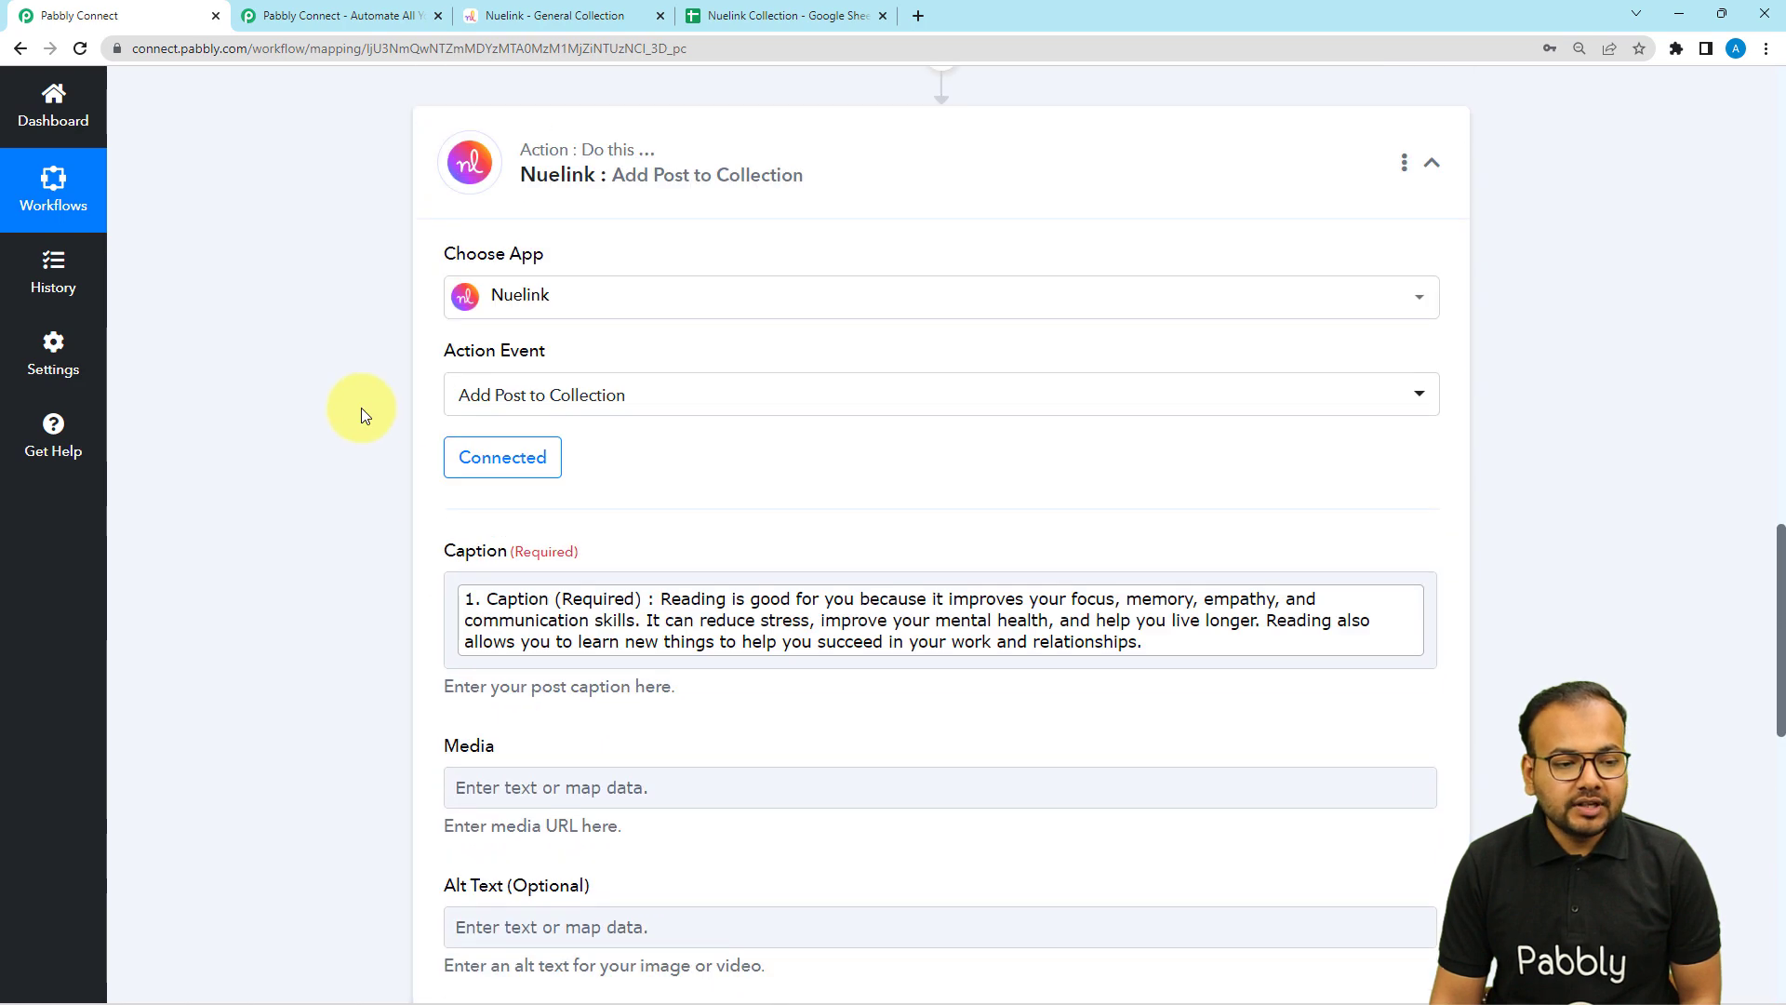
{"action": "scroll", "coordinate": [315, 540], "scroll_direction": "down", "scroll_amount": 10}
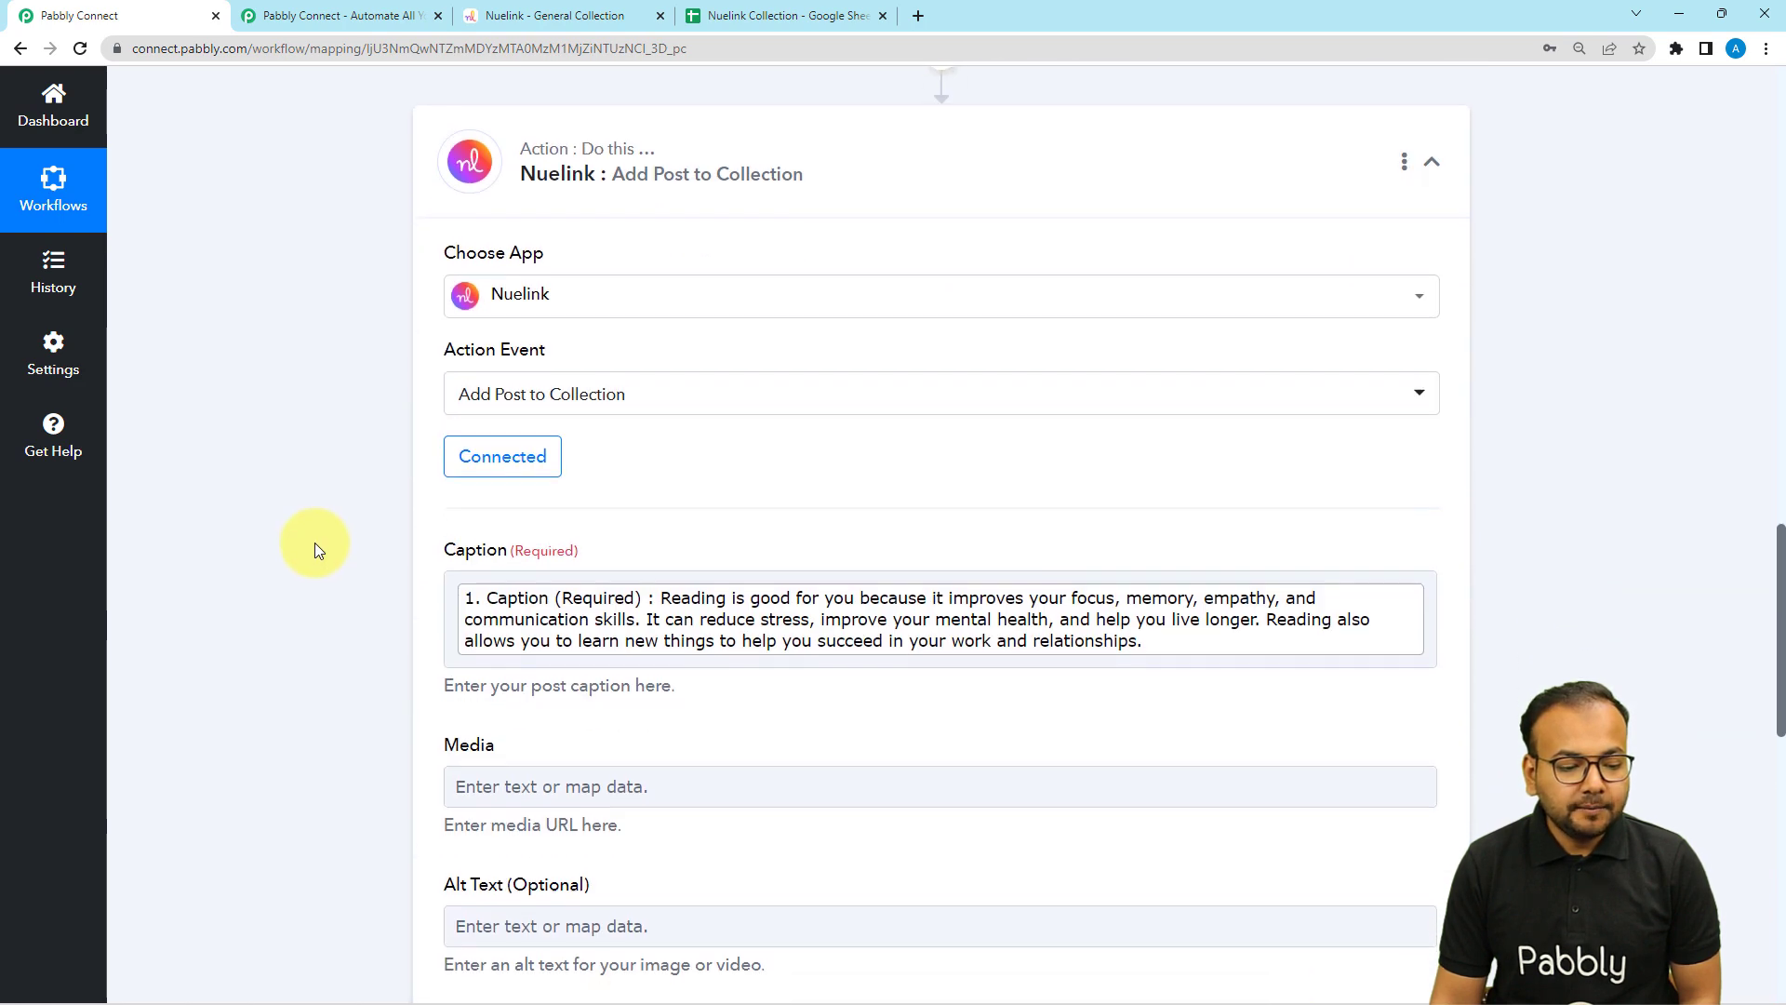
{"action": "scroll", "coordinate": [502, 447], "scroll_direction": "down", "scroll_amount": 1}
{"action": "left_click", "coordinate": [527, 421]}
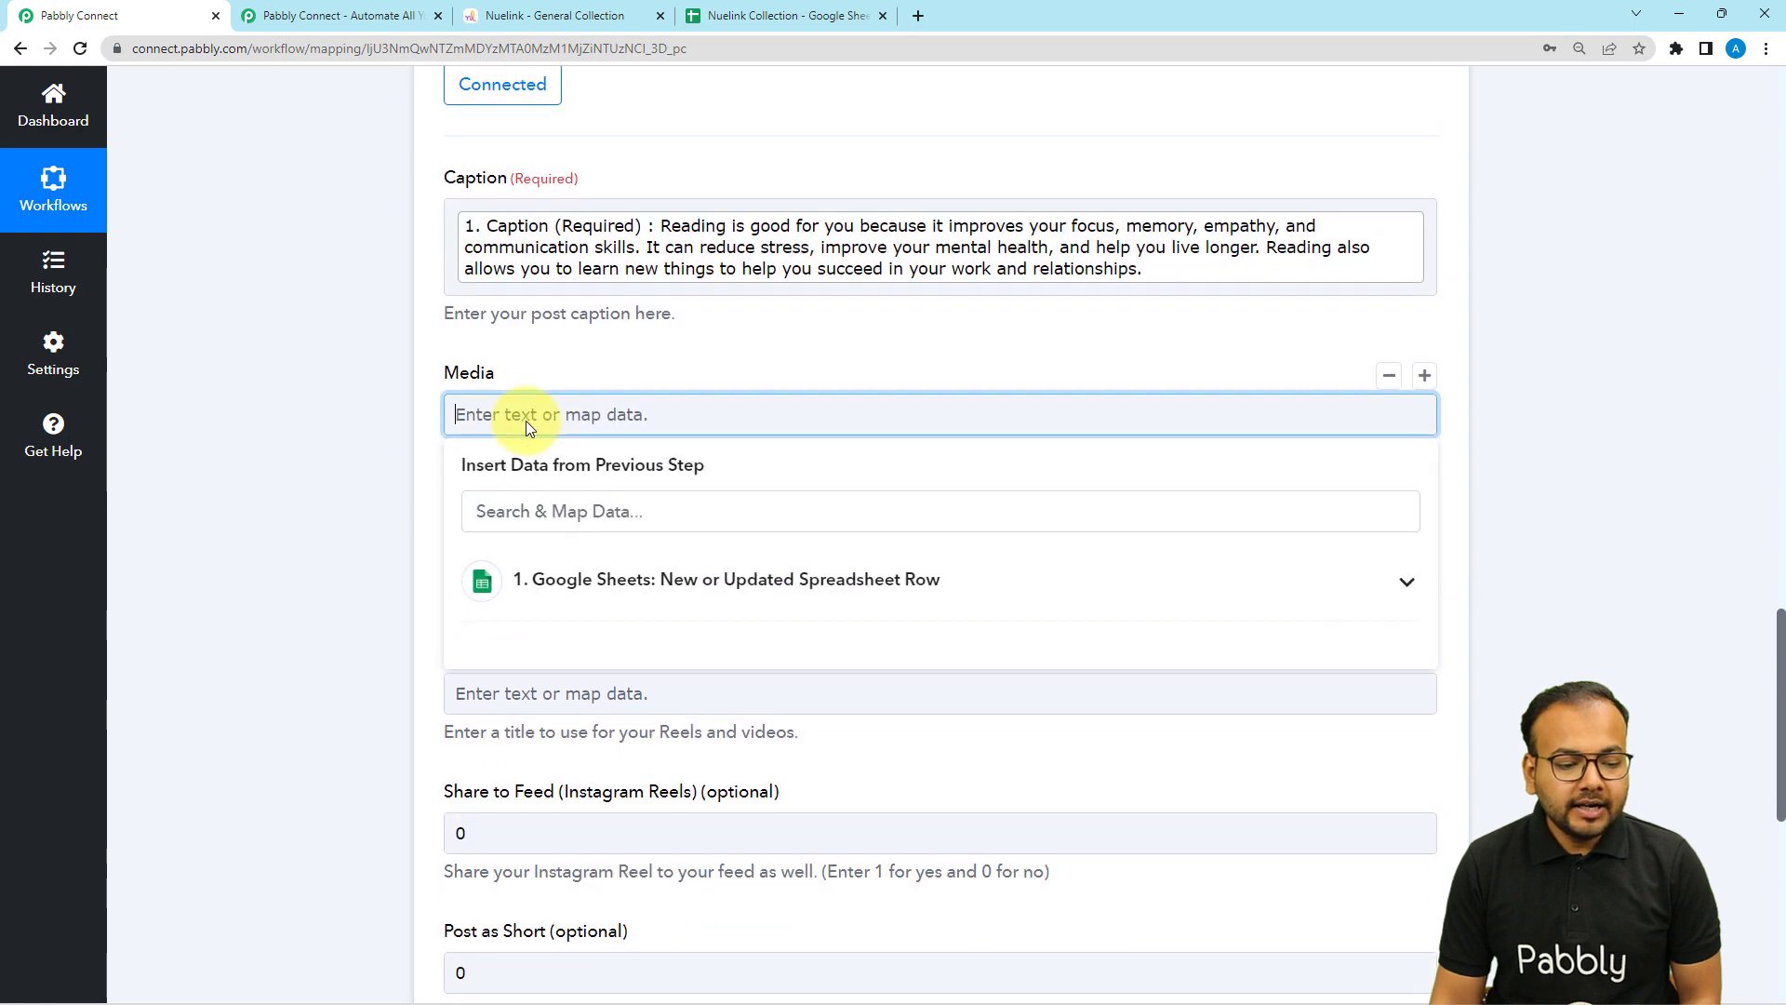
{"action": "scroll", "coordinate": [535, 456], "scroll_direction": "down", "scroll_amount": 1}
{"action": "left_click", "coordinate": [547, 487]}
{"action": "left_click", "coordinate": [590, 823]}
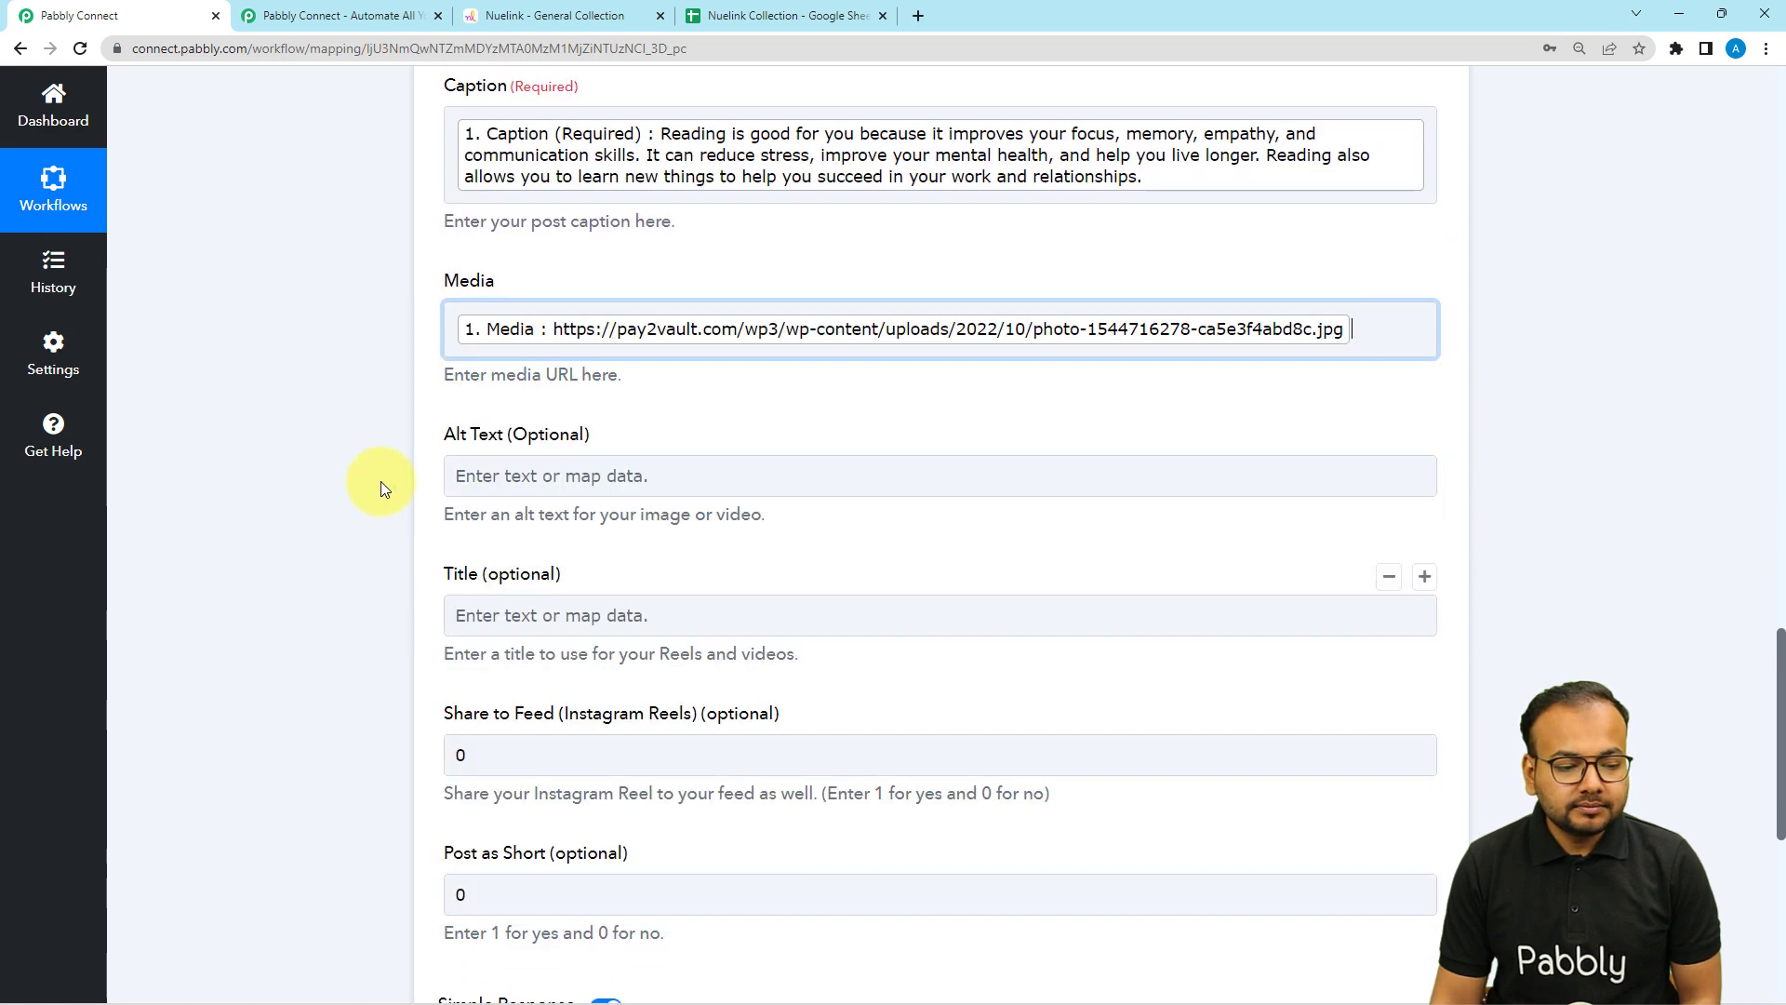
- Switch to Nuelink and review the existing posts in the General collection down to the last one
{"action": "scroll", "coordinate": [372, 465], "scroll_direction": "down", "scroll_amount": 2}
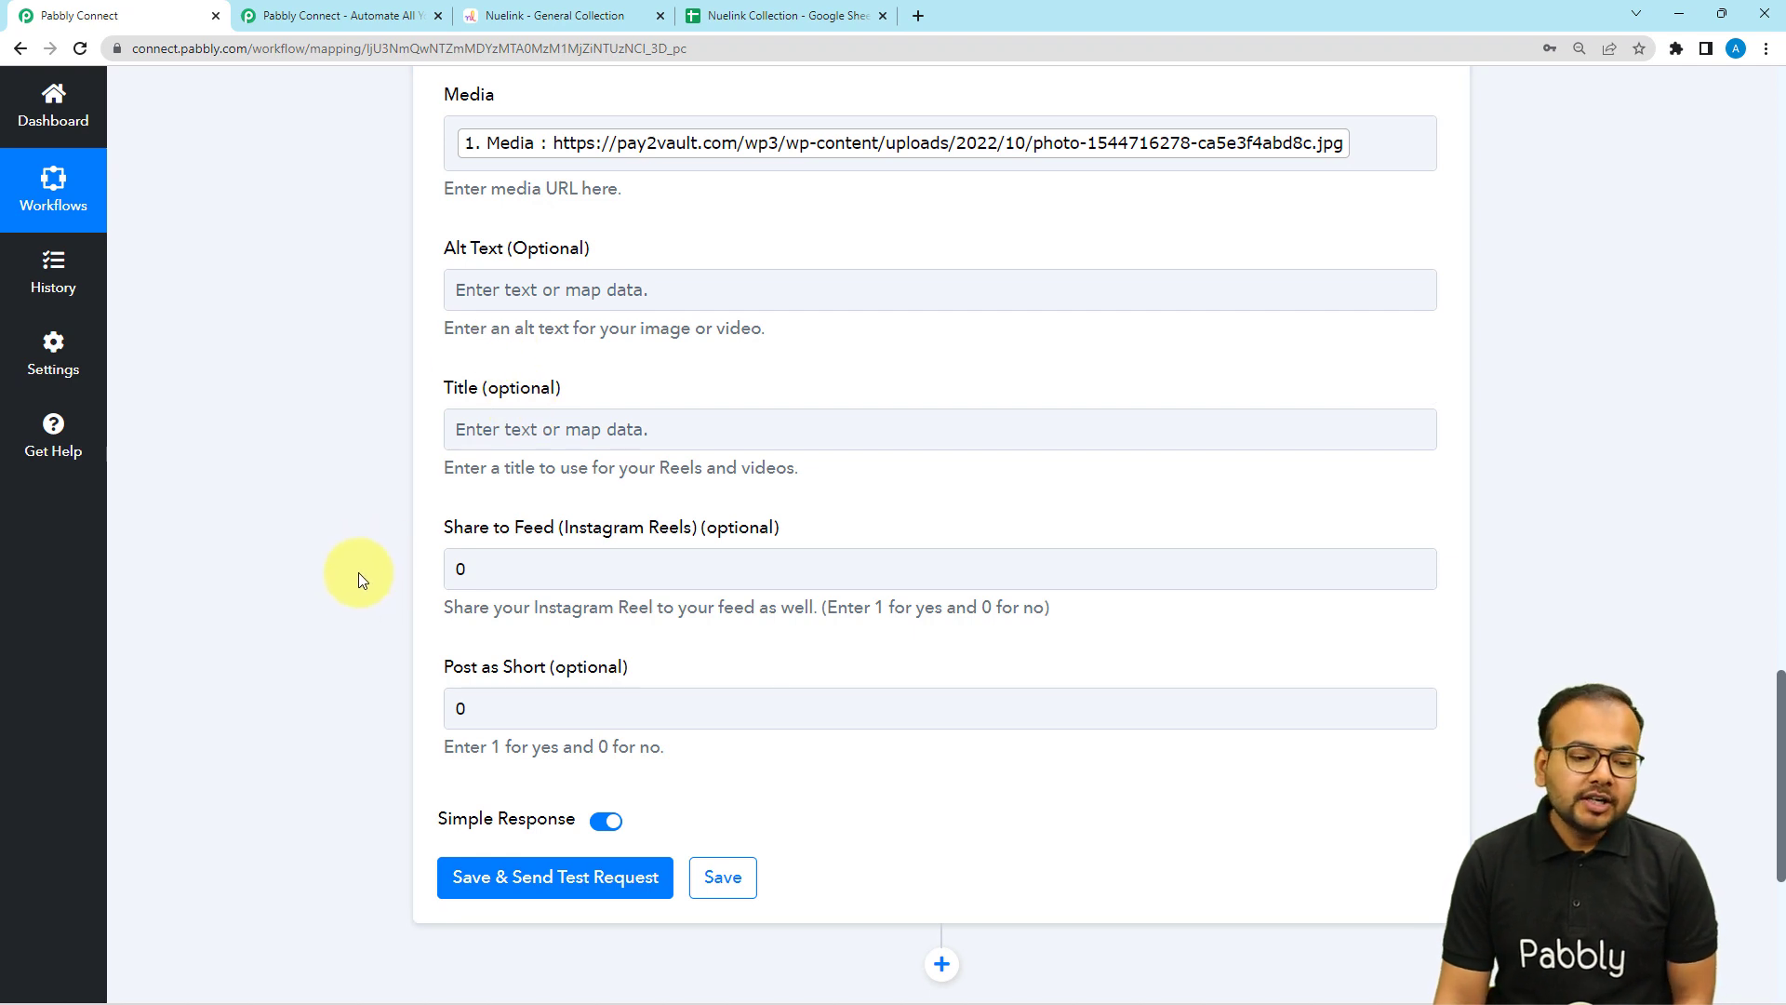
{"action": "scroll", "coordinate": [359, 572], "scroll_direction": "down", "scroll_amount": 1}
{"action": "scroll", "coordinate": [564, 549], "scroll_direction": "up", "scroll_amount": 1}
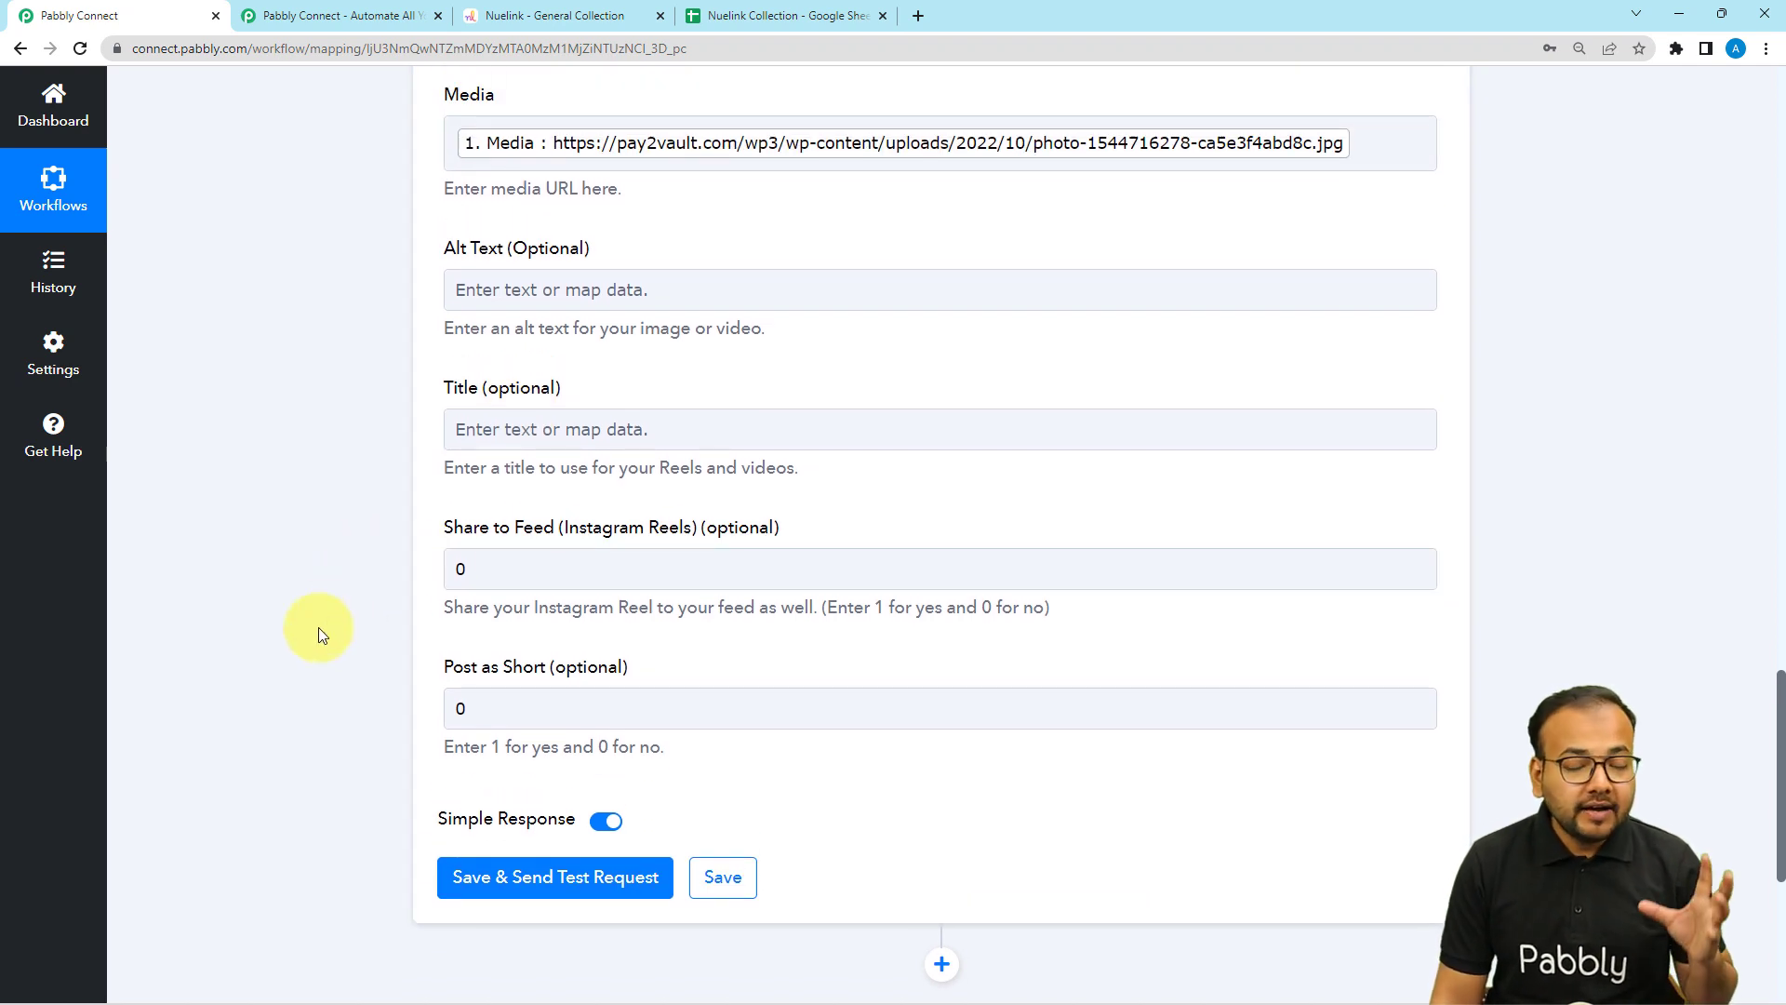
{"action": "left_click", "coordinate": [747, 565]}
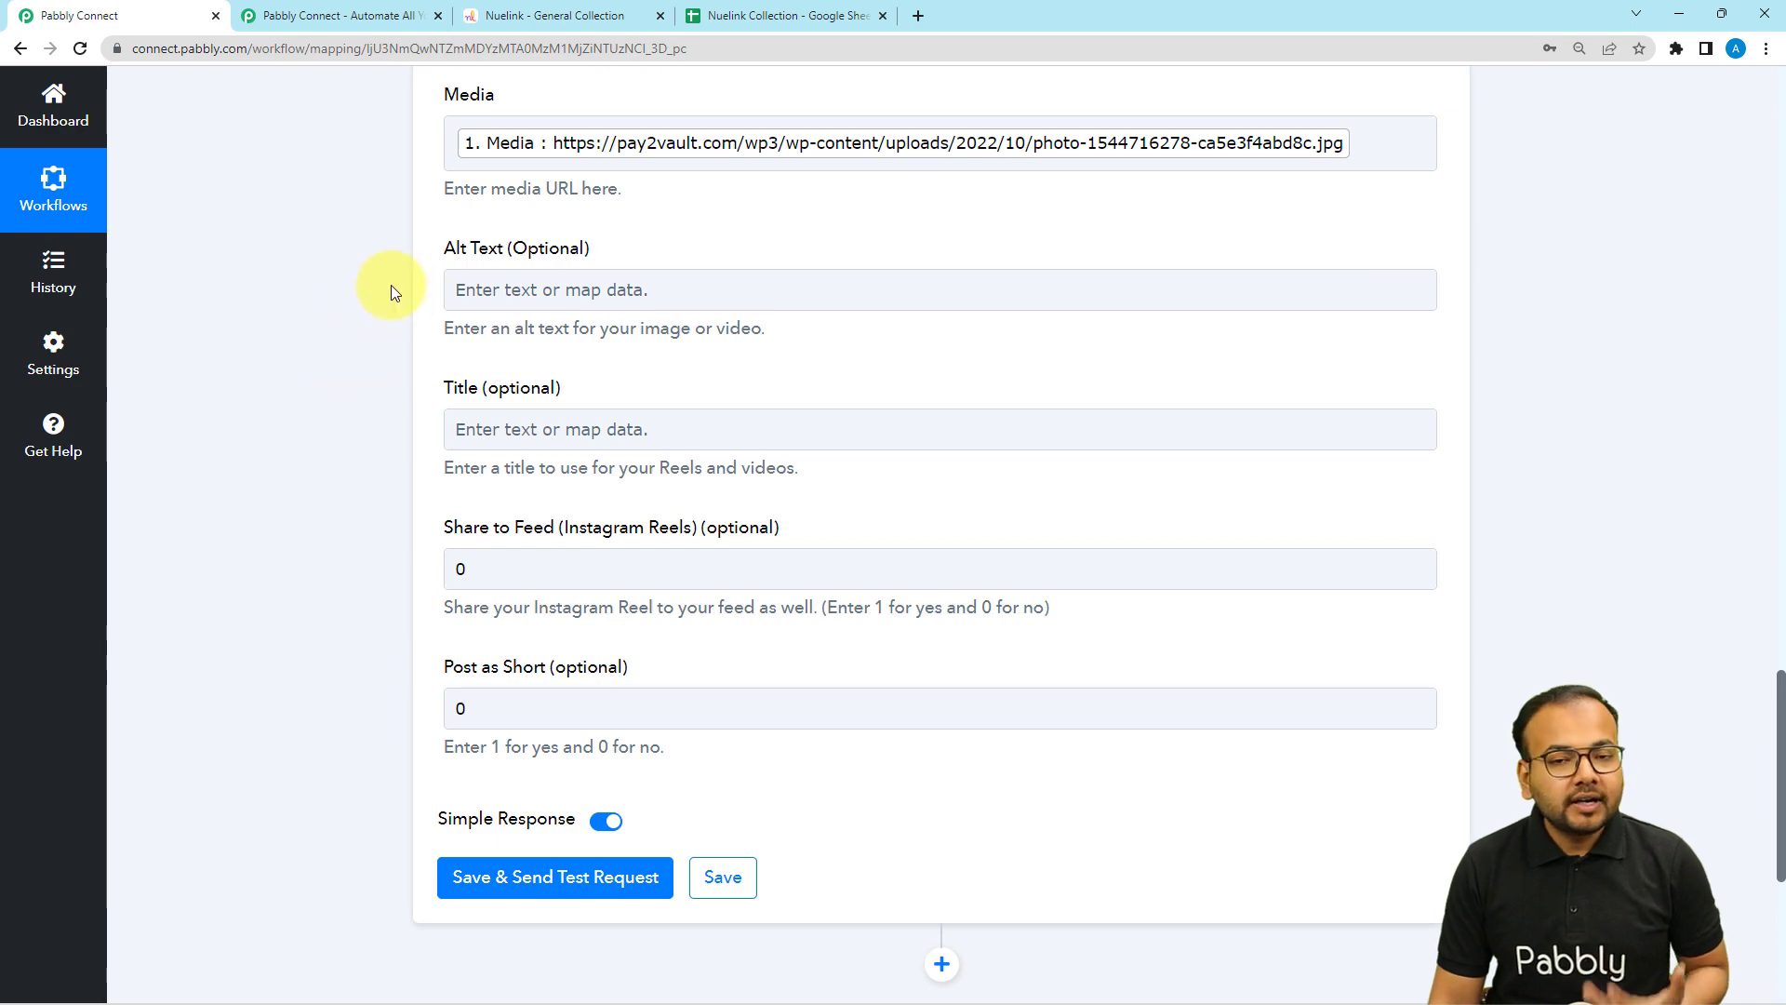
{"action": "left_click", "coordinate": [503, 15]}
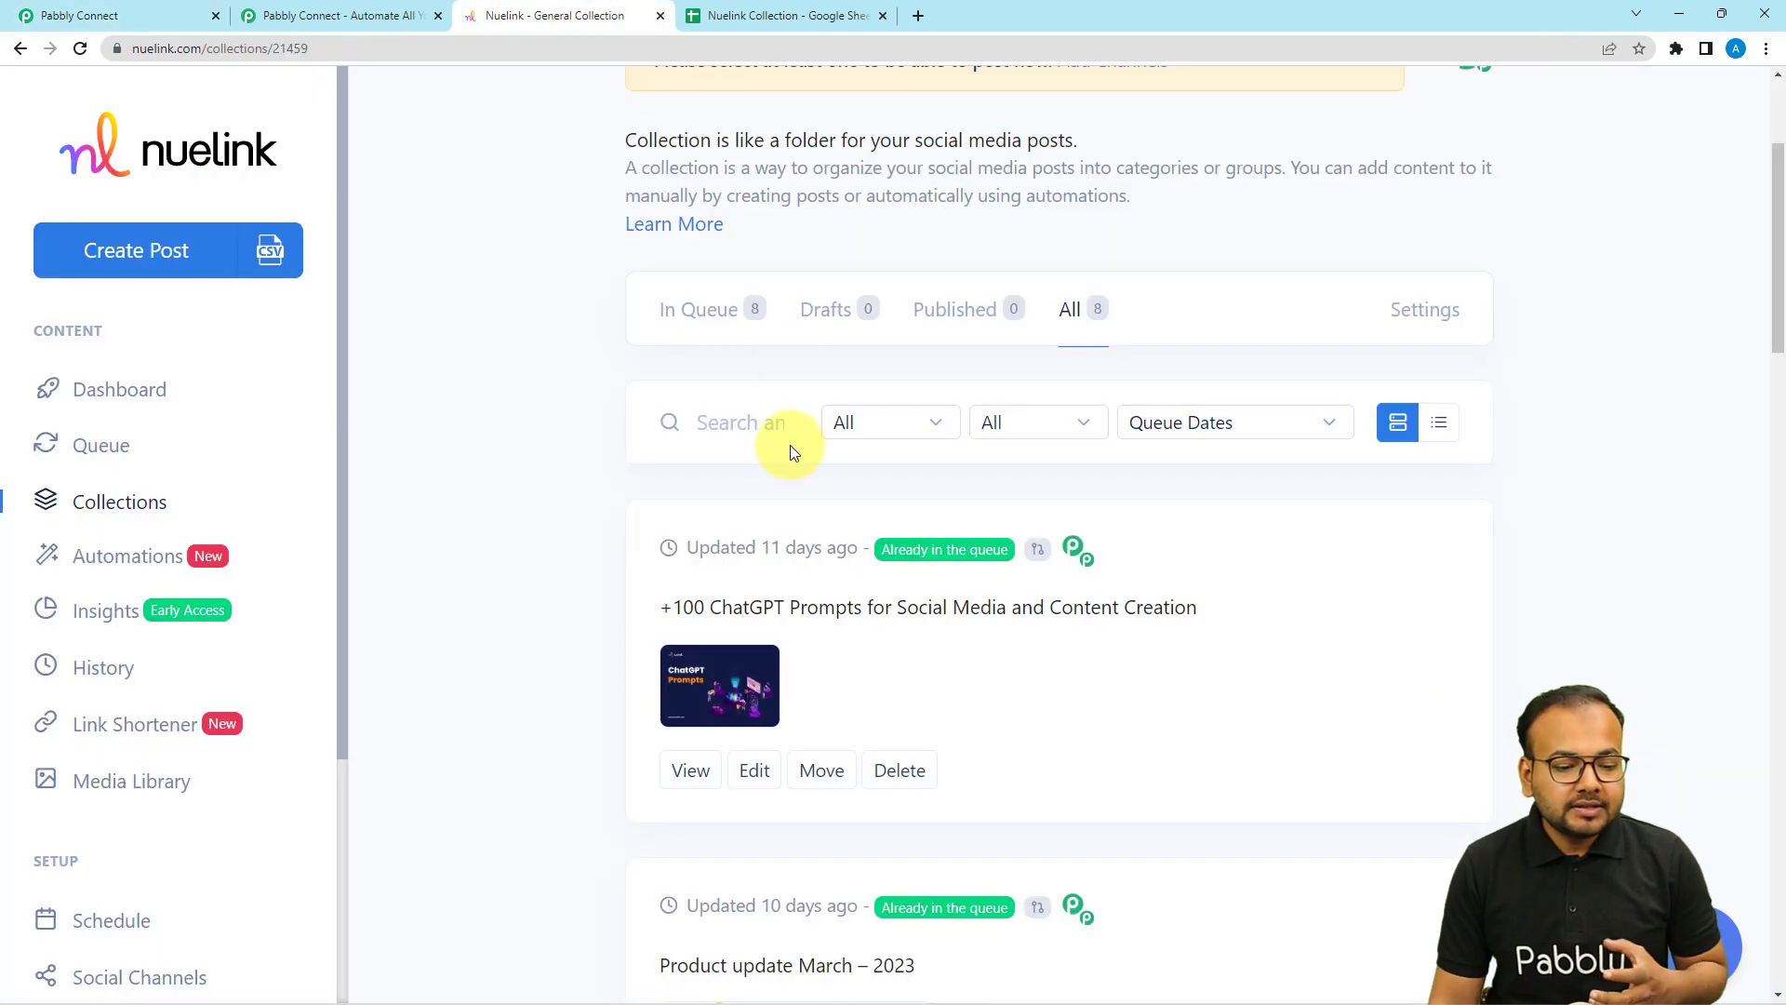
{"action": "scroll", "coordinate": [790, 445], "scroll_direction": "down", "scroll_amount": 5}
{"action": "scroll", "coordinate": [787, 451], "scroll_direction": "down", "scroll_amount": 20}
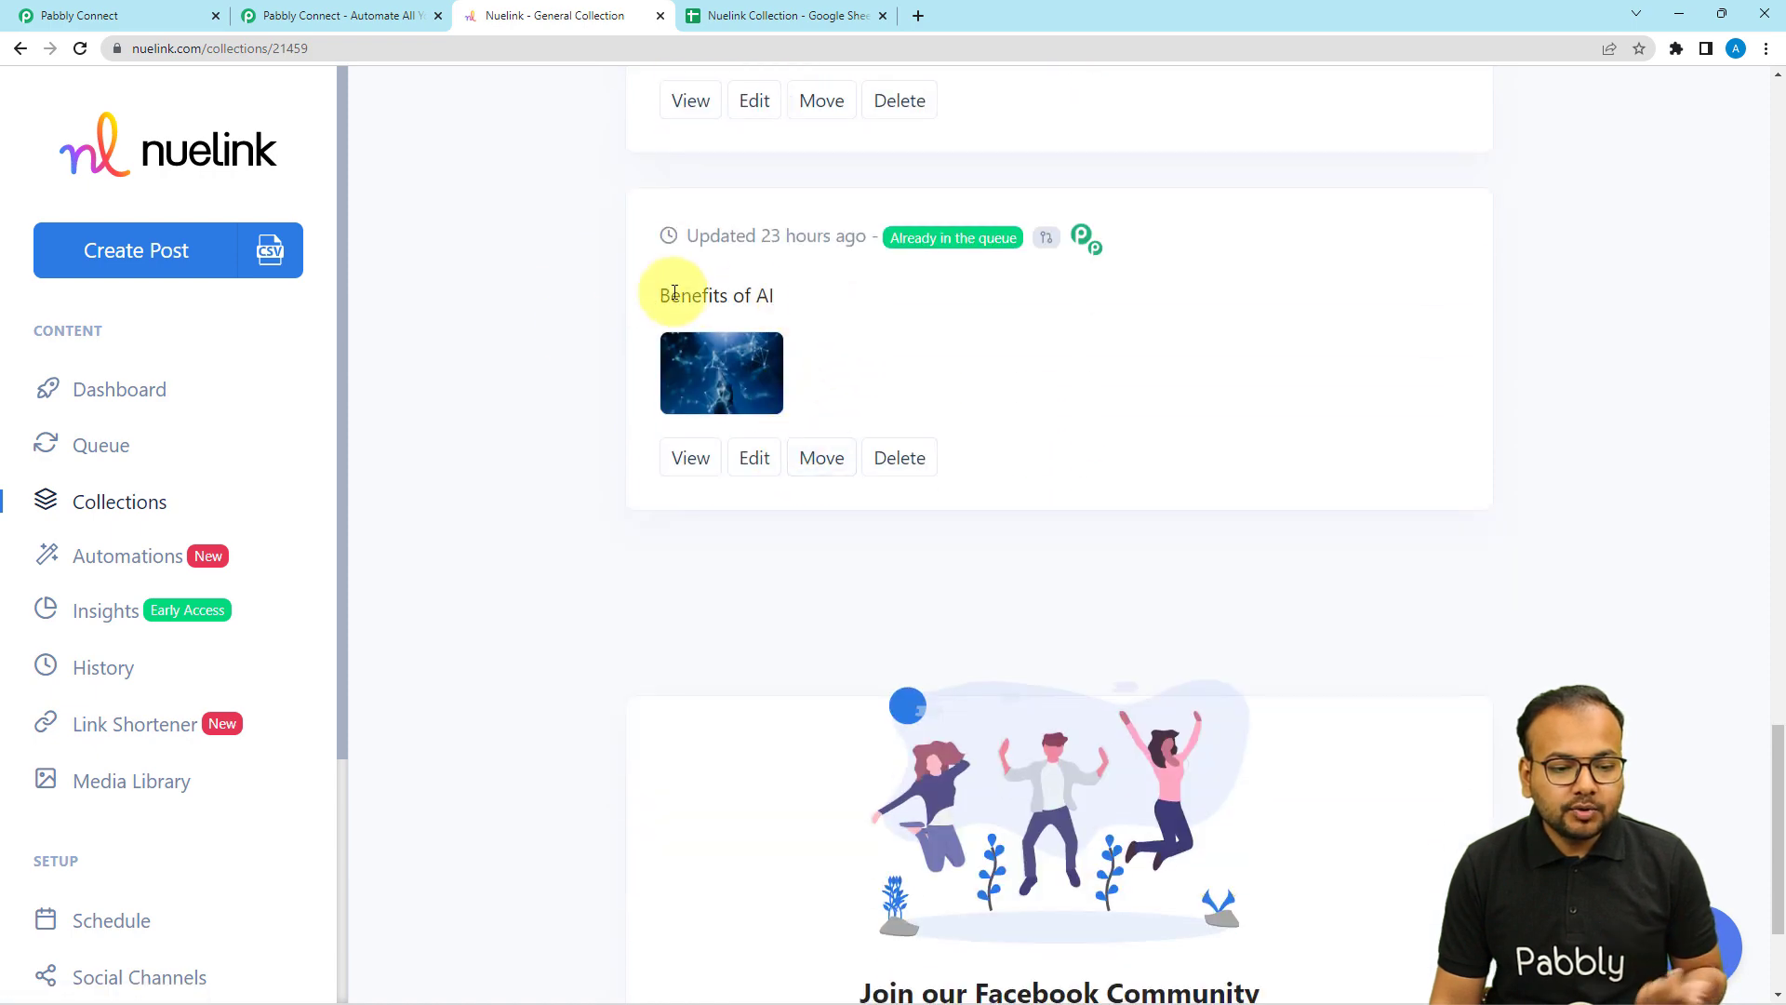
- Return to Pabbly Connect, save the Nuelink action and send its test request
{"action": "left_click", "coordinate": [163, 15]}
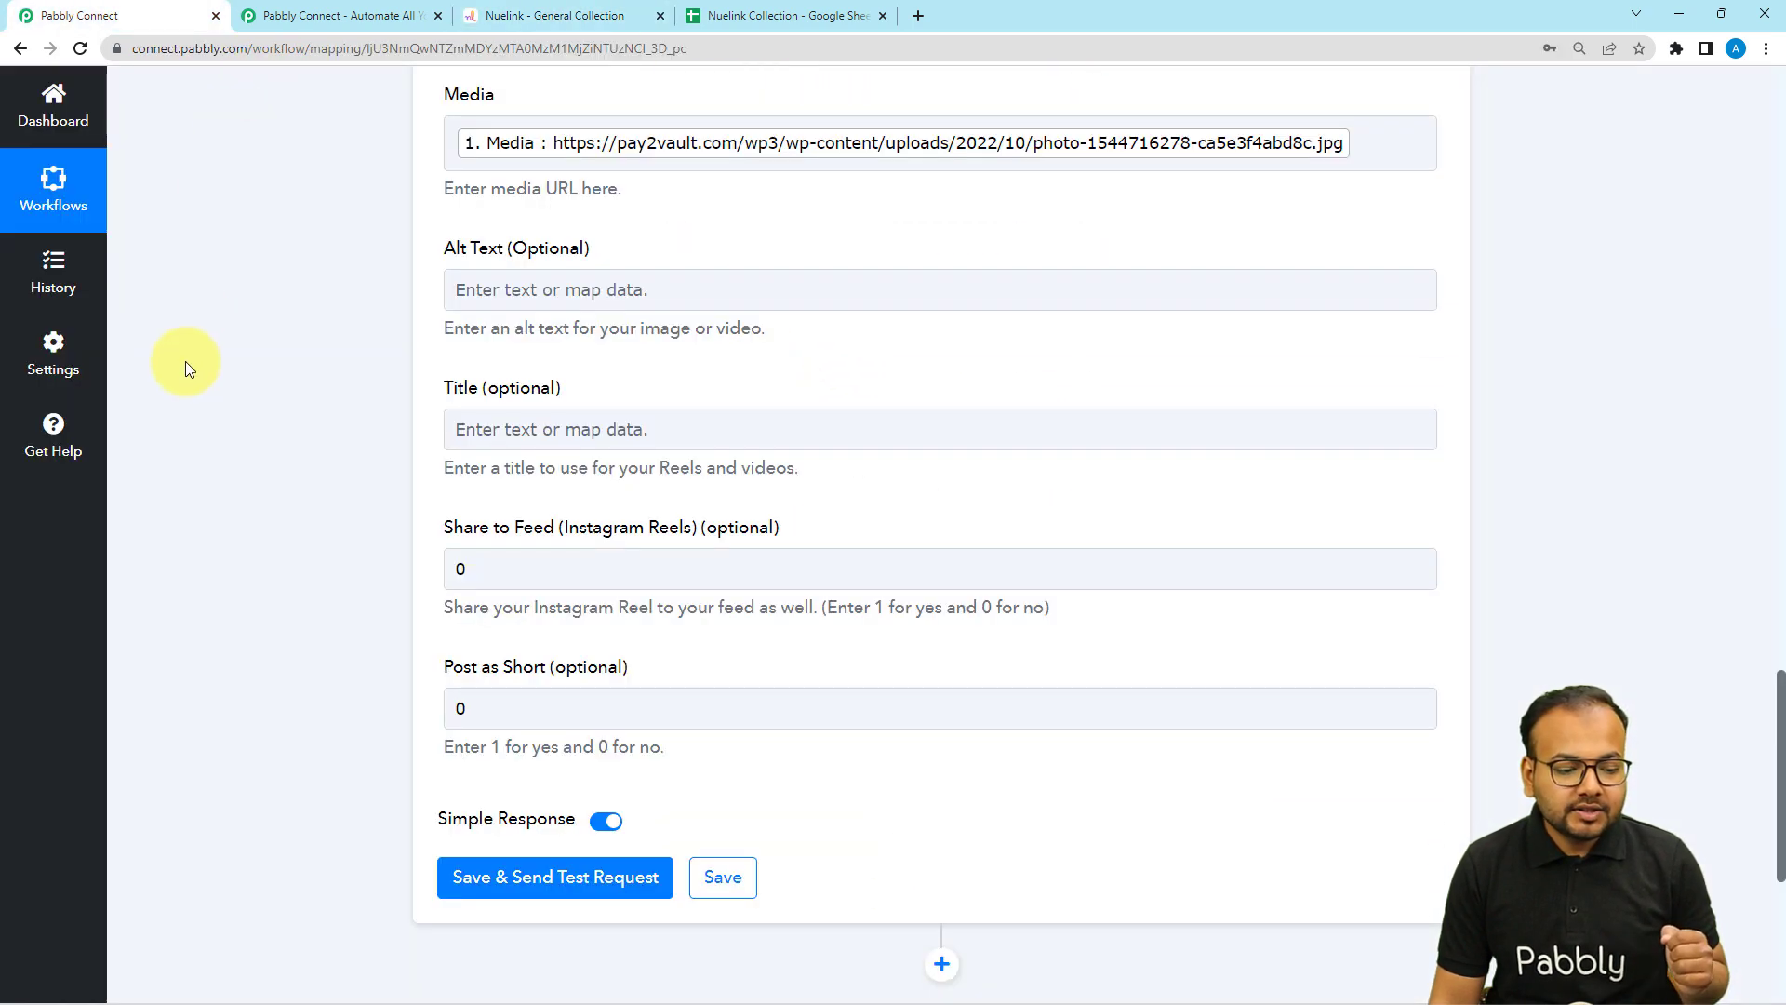
{"action": "scroll", "coordinate": [186, 361], "scroll_direction": "down", "scroll_amount": 4}
{"action": "left_click", "coordinate": [474, 507]}
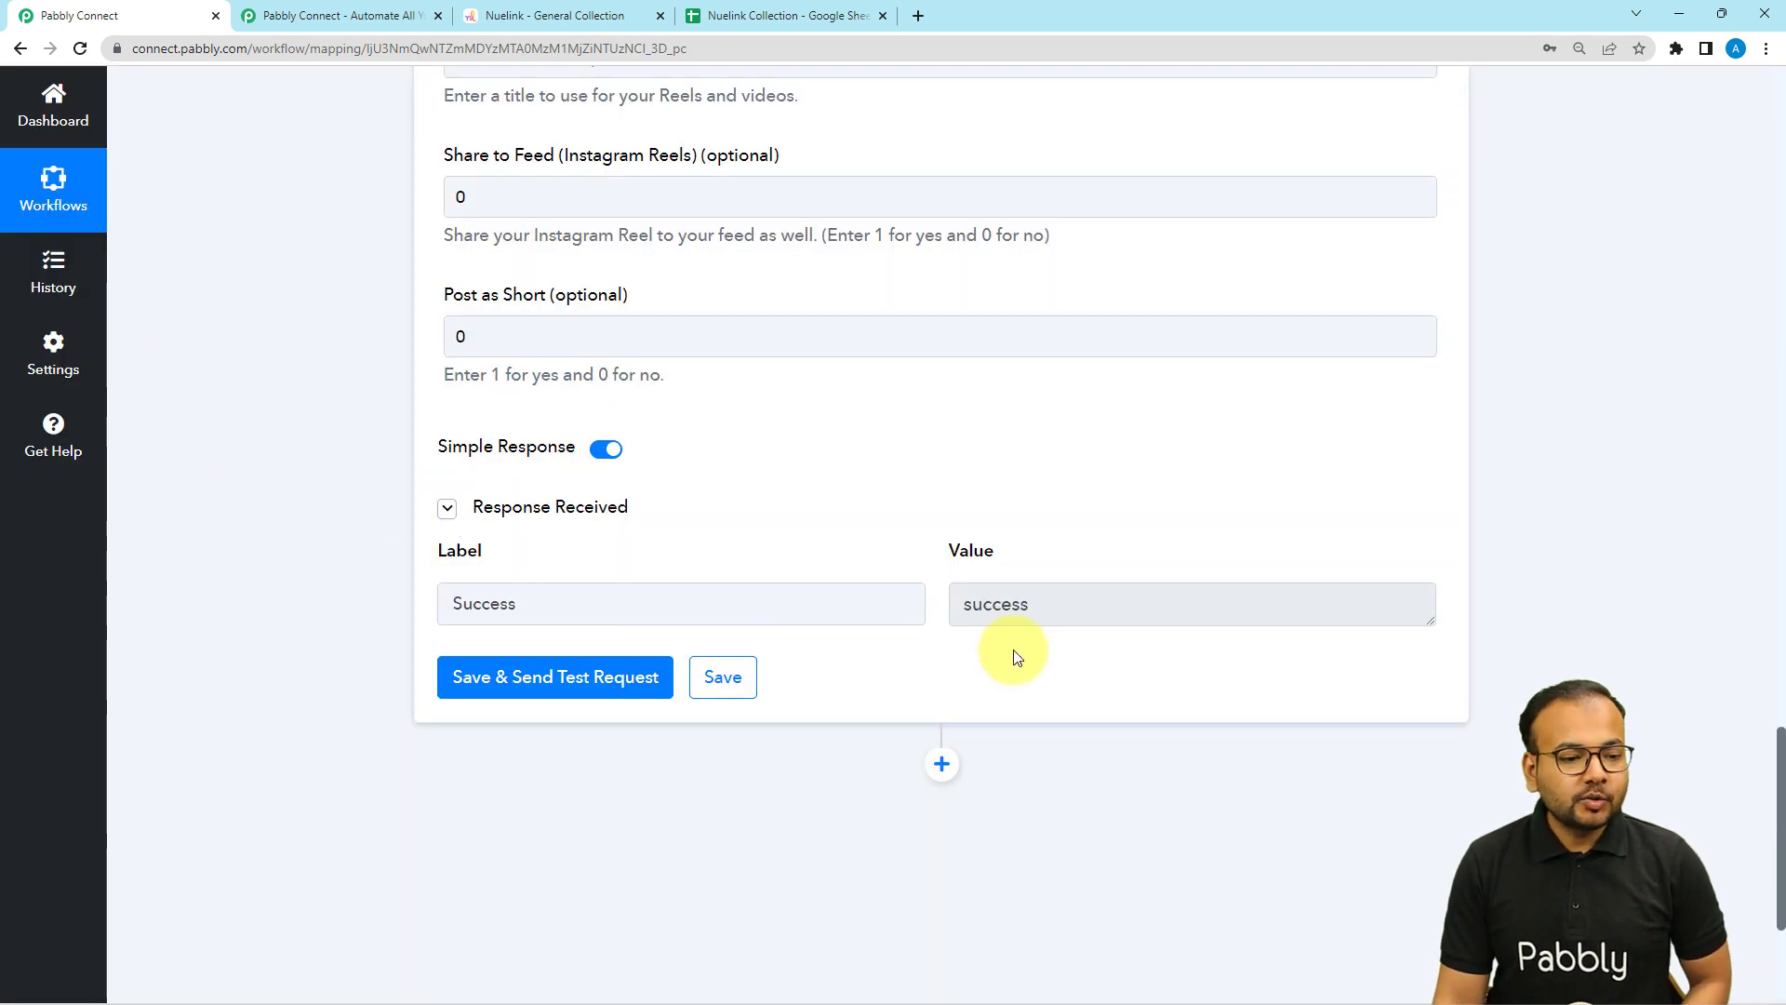
- Switch to Nuelink, reload the General collection and check the caption of its newest post
{"action": "left_click", "coordinate": [571, 11]}
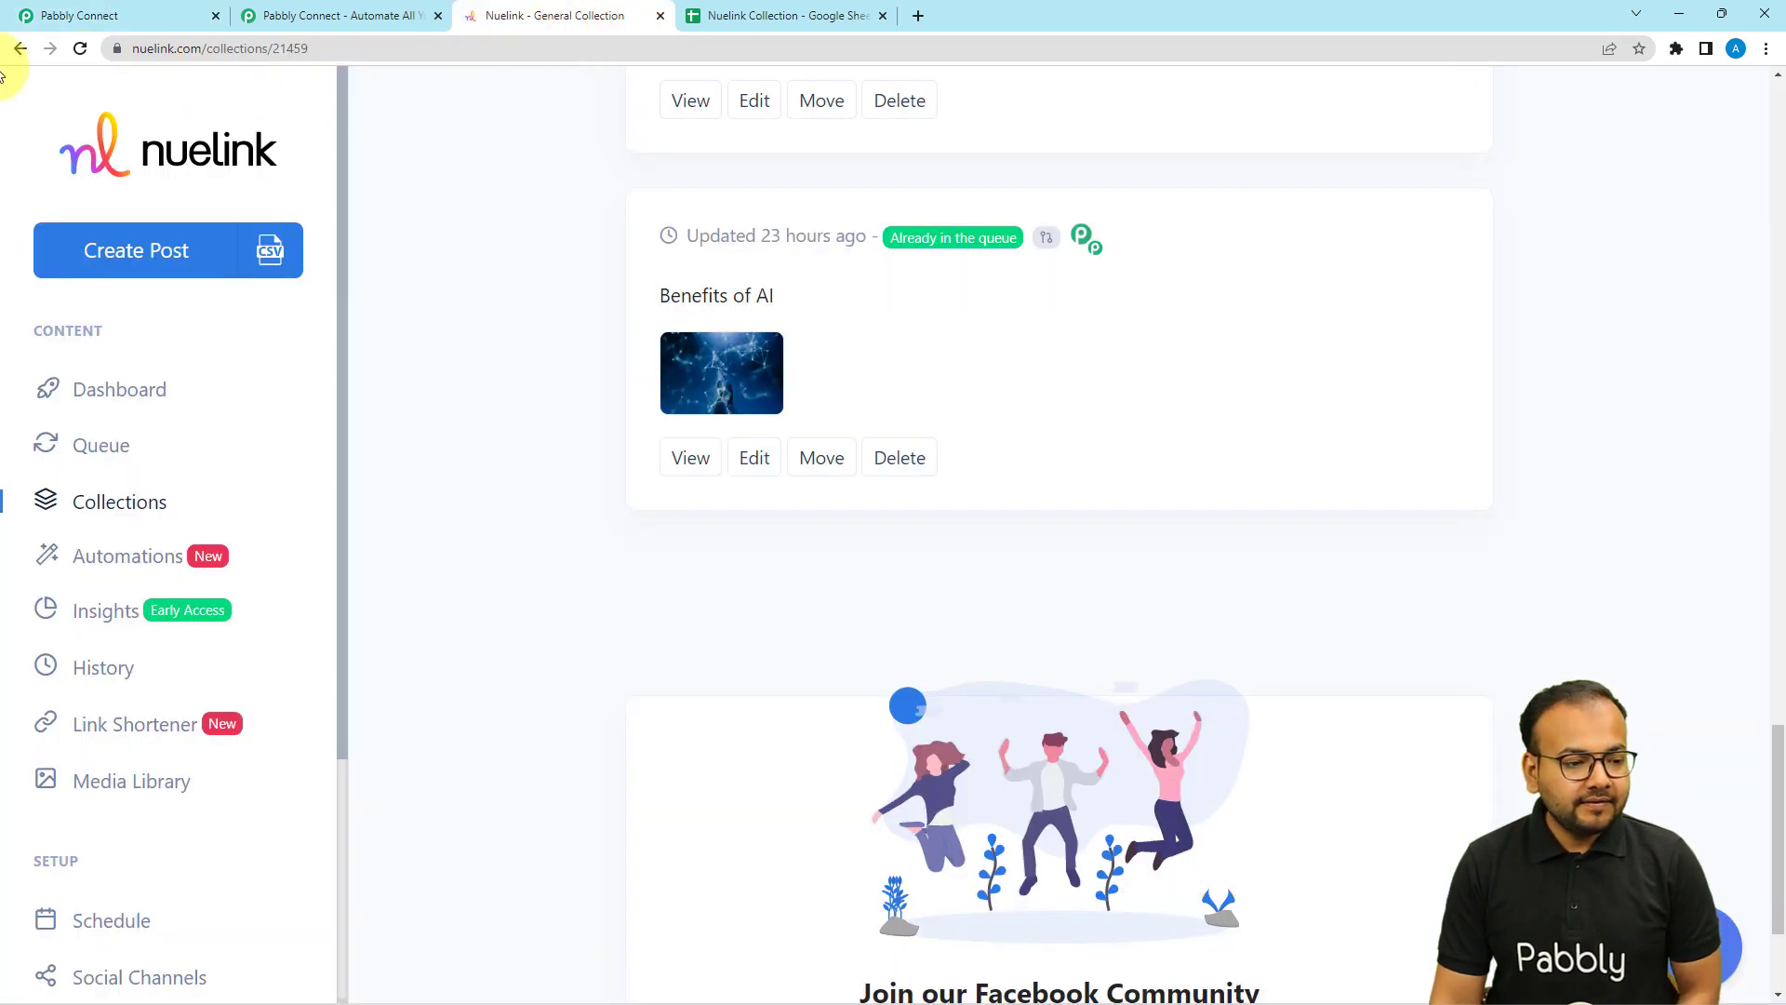
{"action": "left_click", "coordinate": [80, 48]}
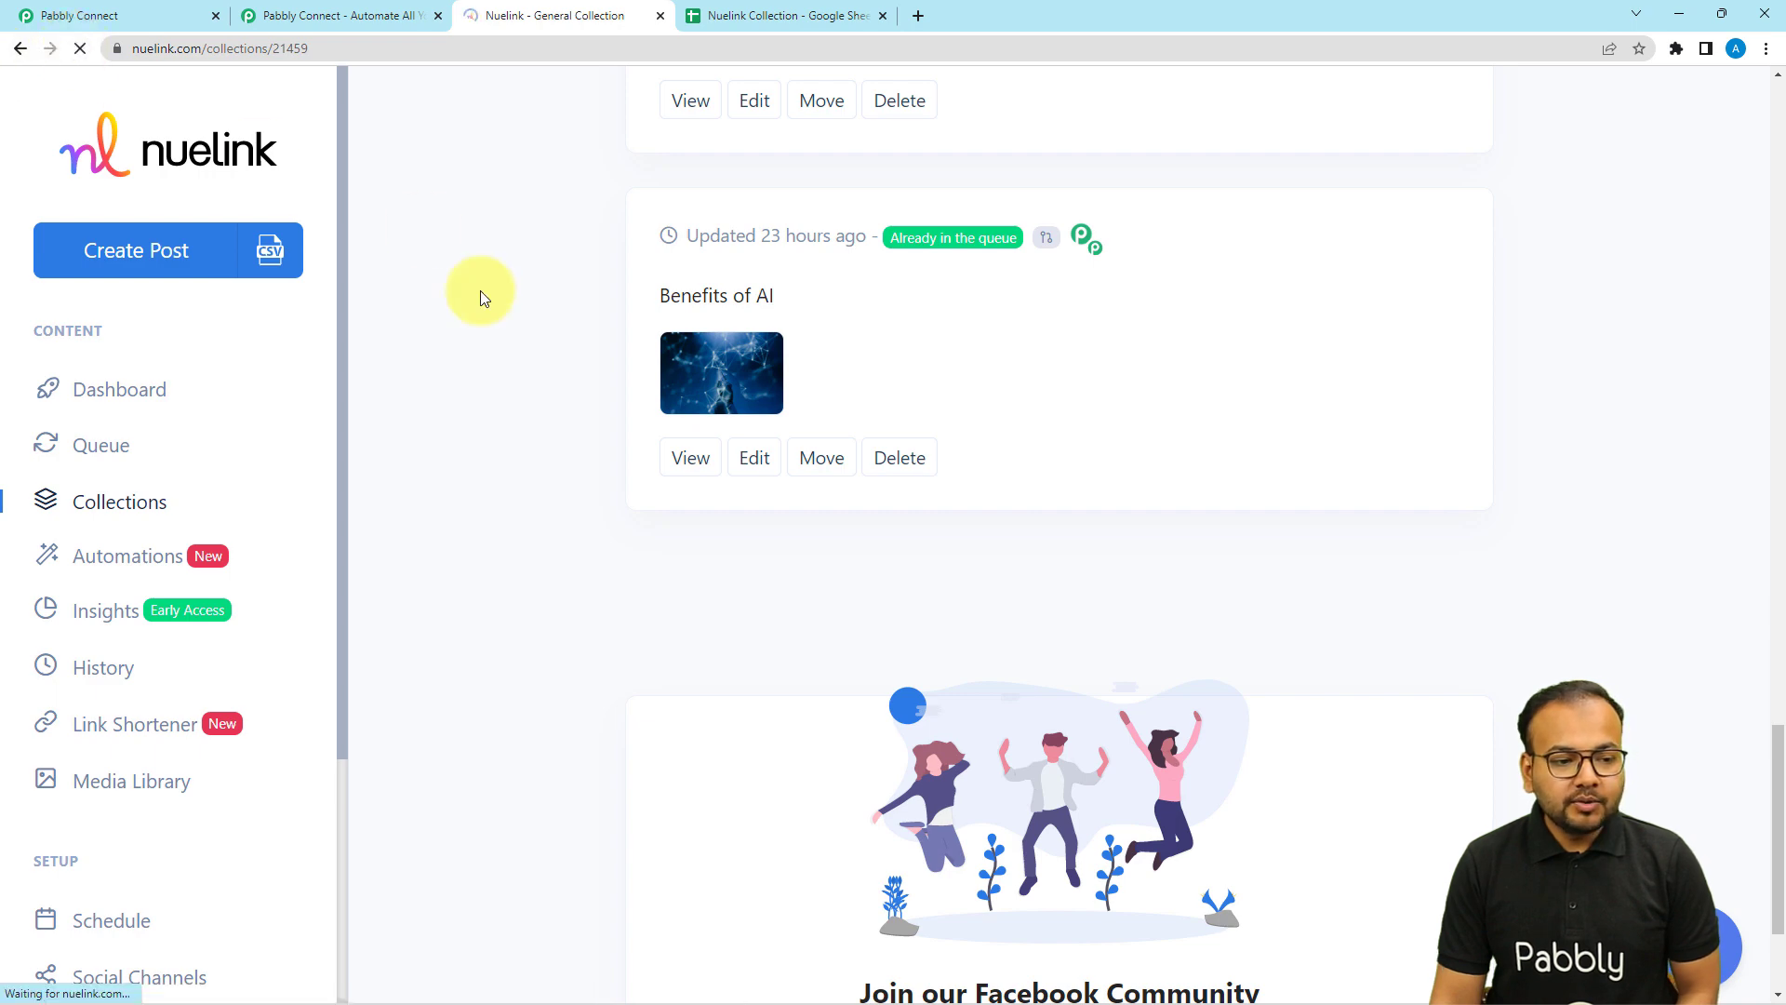
{"action": "scroll", "coordinate": [483, 297], "scroll_direction": "down", "scroll_amount": 8}
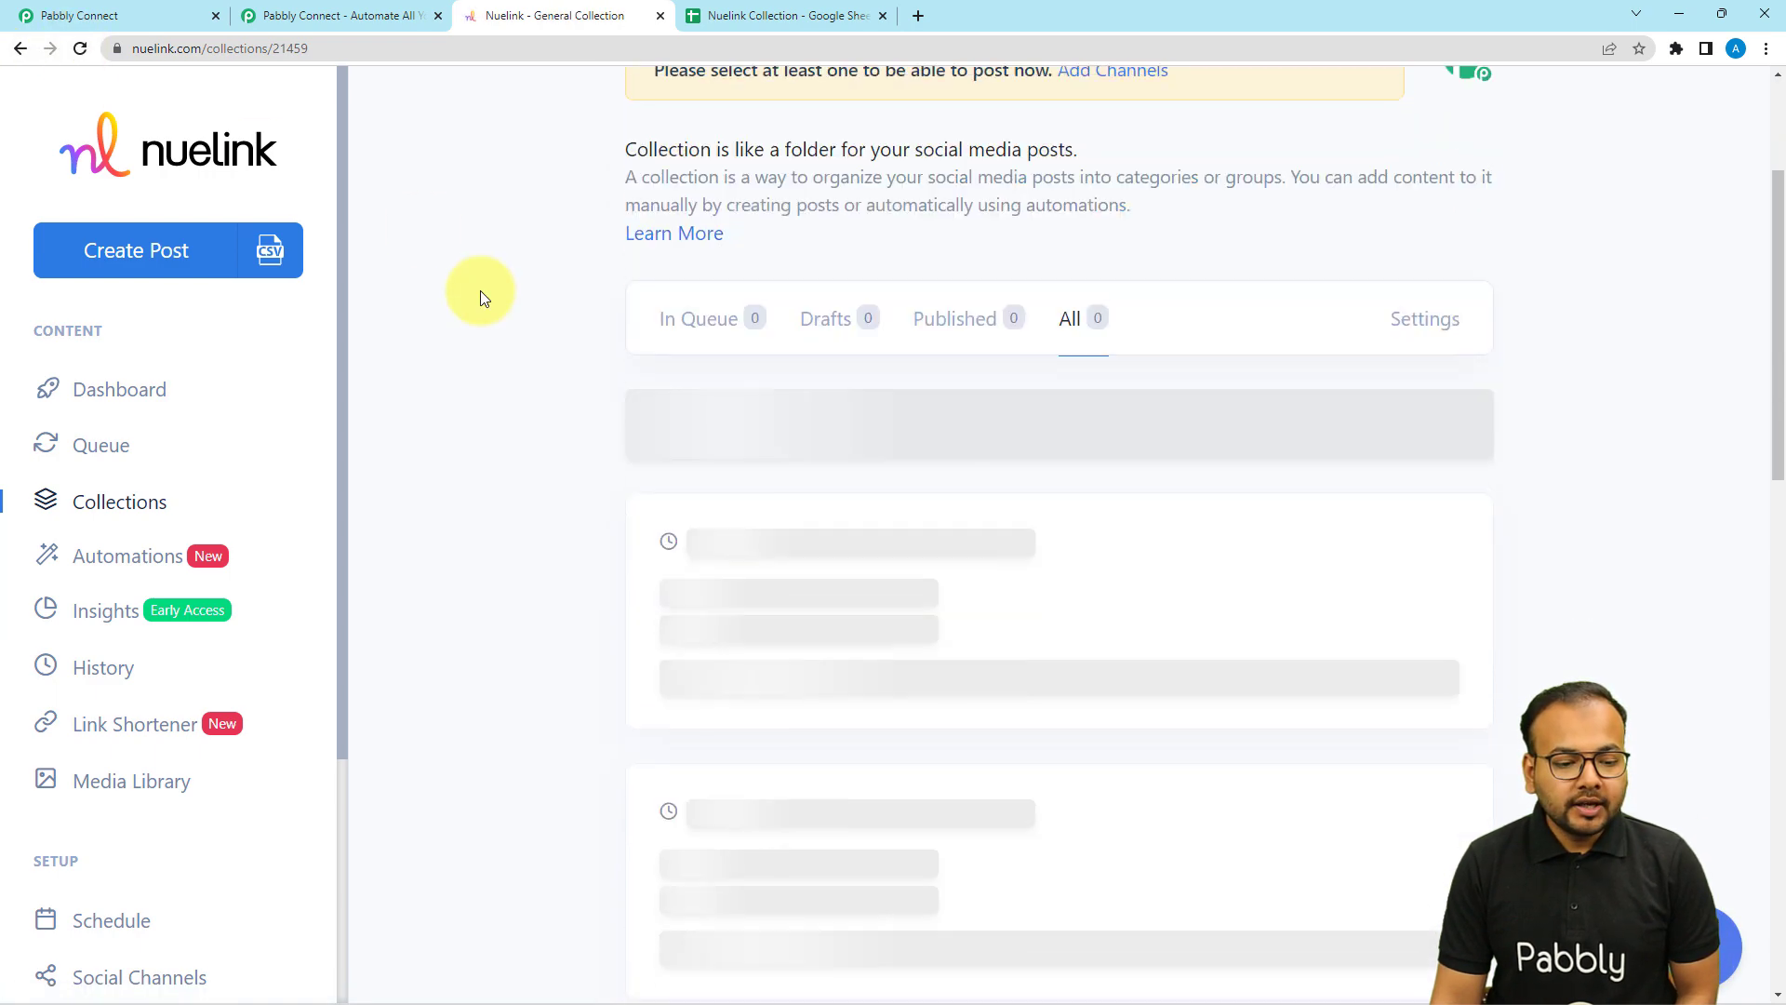
{"action": "scroll", "coordinate": [483, 297], "scroll_direction": "down", "scroll_amount": 5}
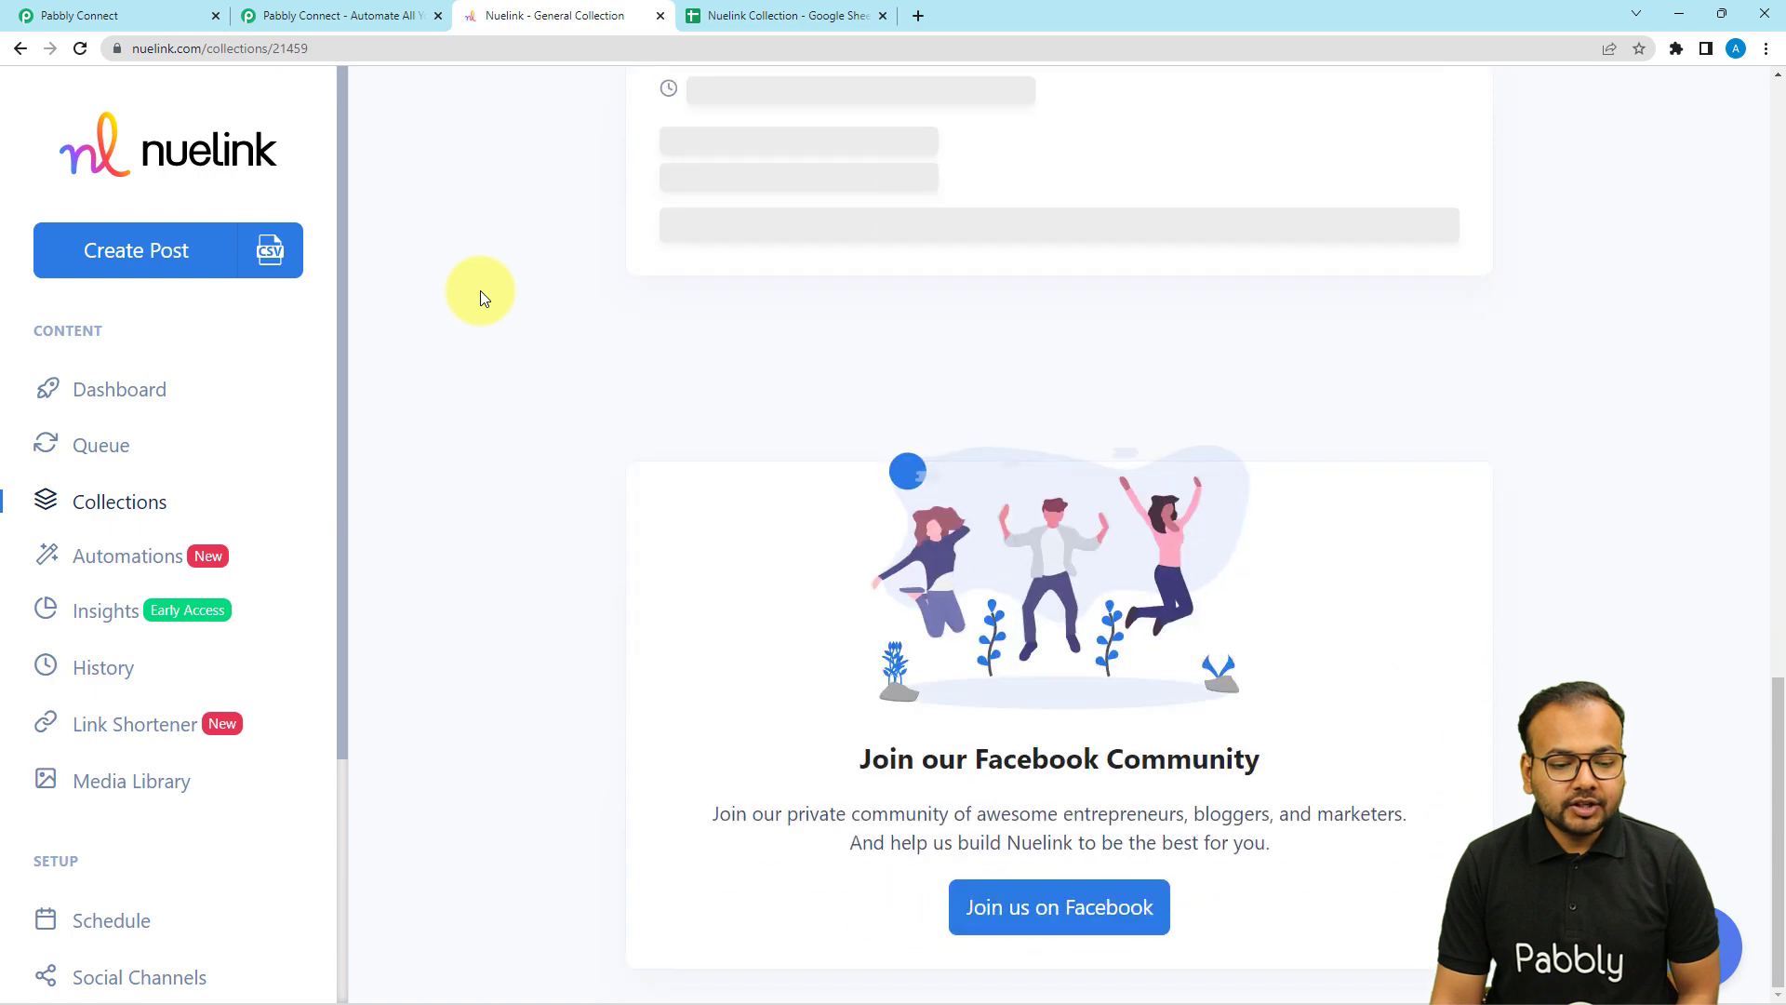
{"action": "scroll", "coordinate": [480, 296], "scroll_direction": "down", "scroll_amount": 4}
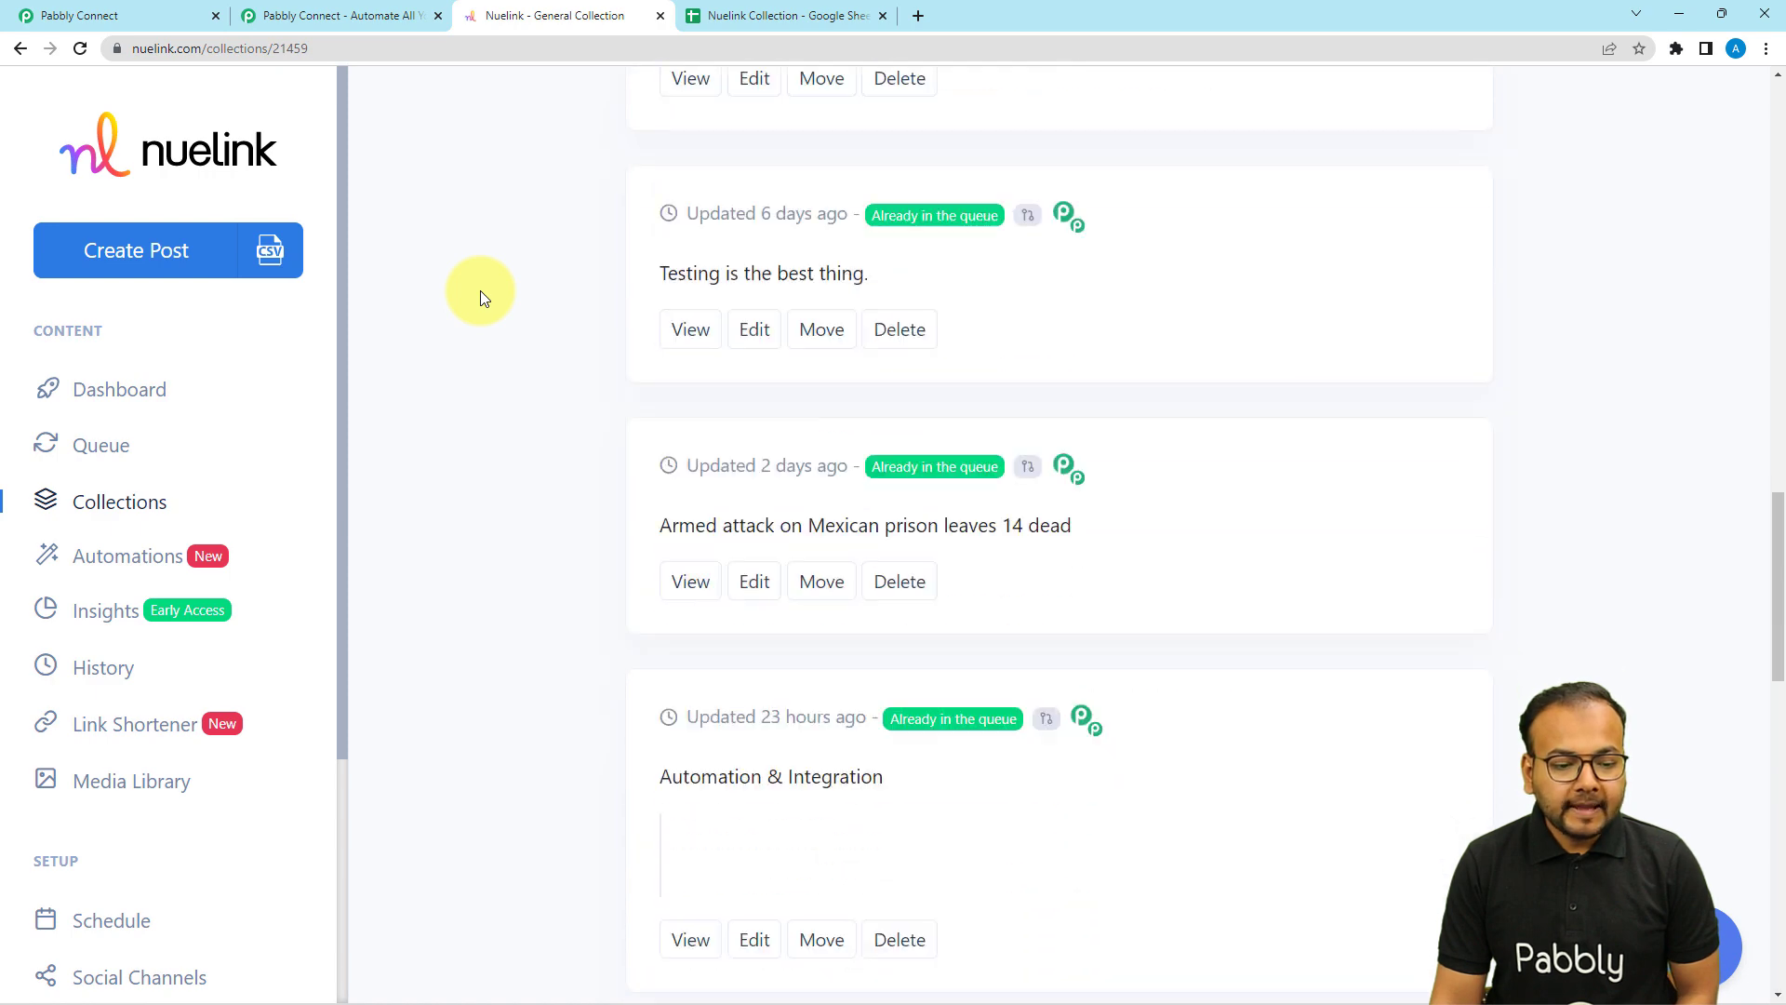
{"action": "scroll", "coordinate": [480, 290], "scroll_direction": "down", "scroll_amount": 8}
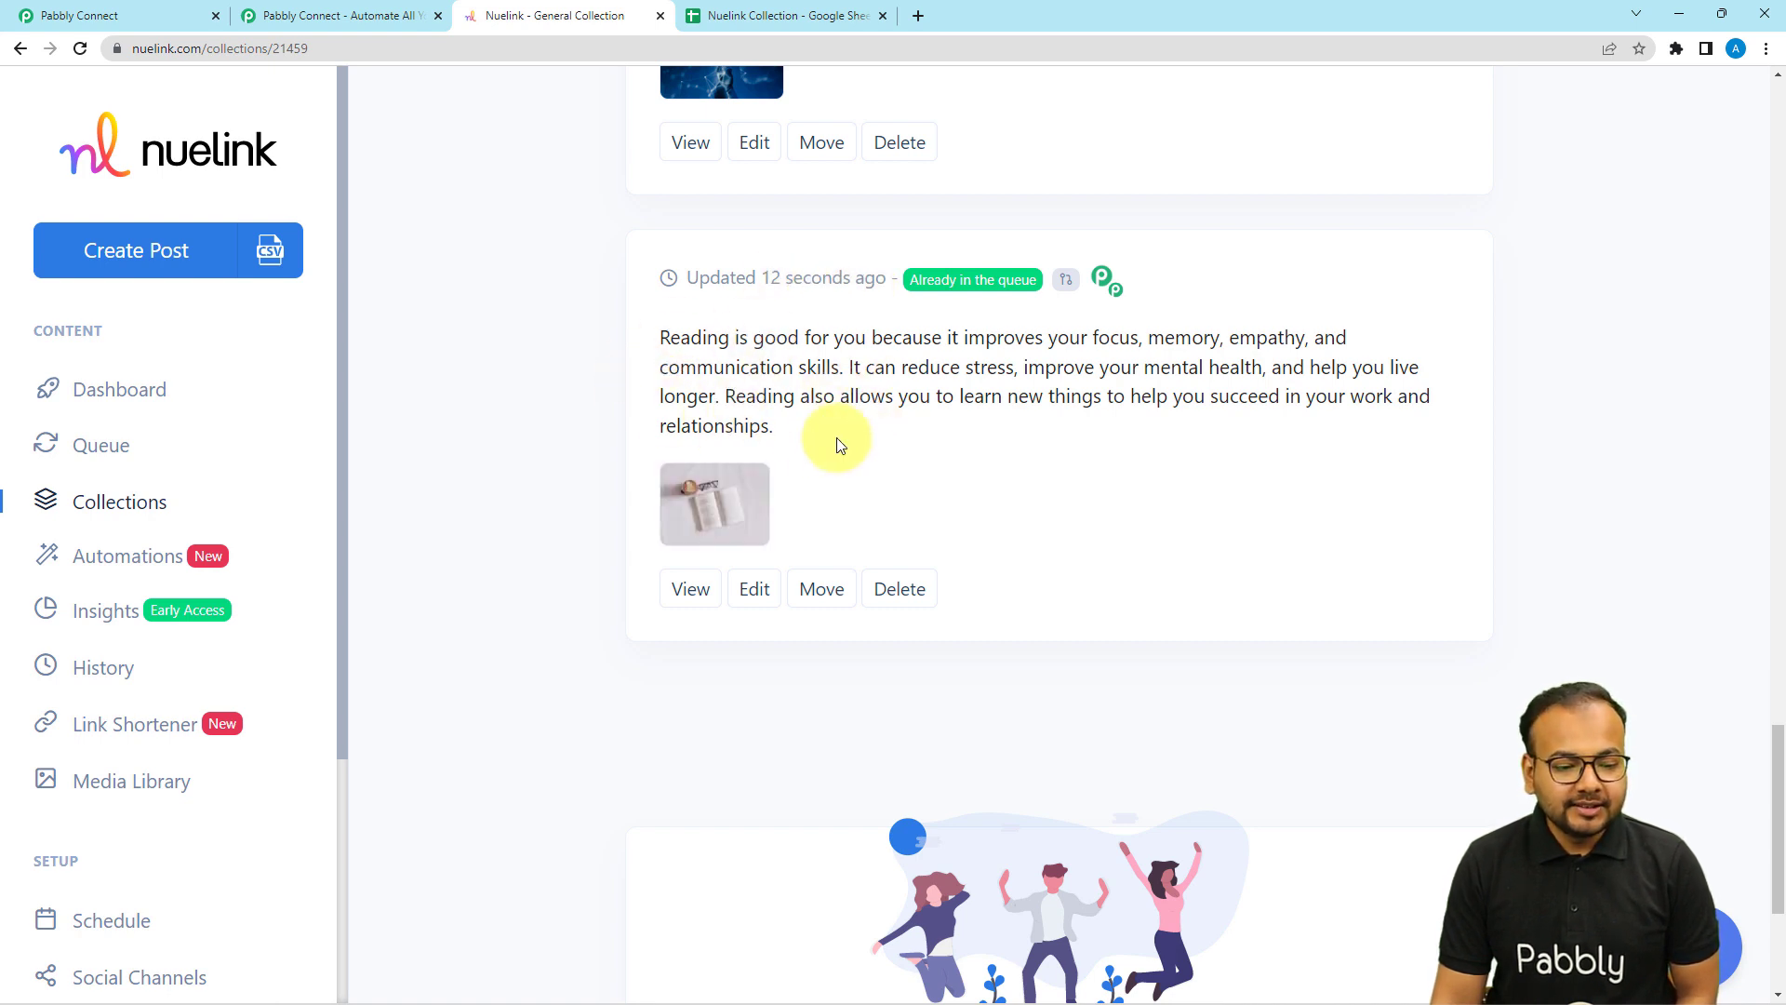
{"action": "left_click_drag", "start_coordinate": [663, 343], "coordinate": [1285, 352]}
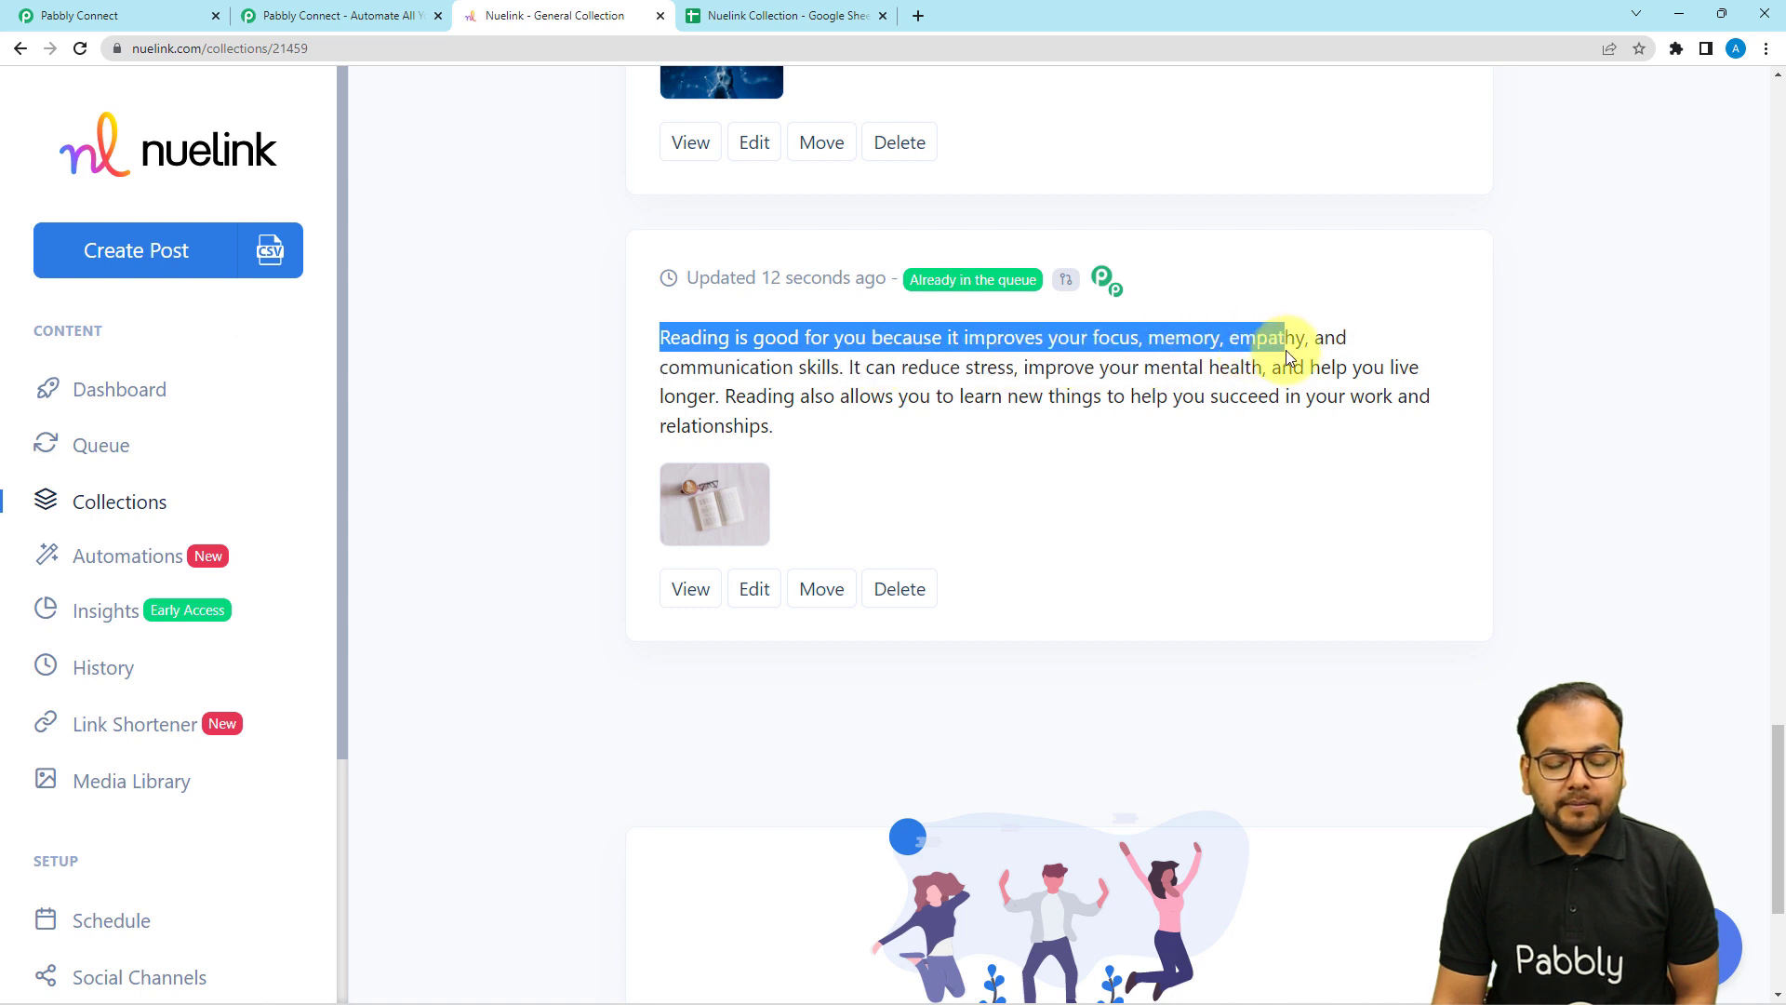
- Return to Pabbly Connect and open the image behind the Media URL in the Google Sheets trigger response
{"action": "left_click", "coordinate": [155, 16]}
{"action": "scroll", "coordinate": [333, 316], "scroll_direction": "up", "scroll_amount": 8}
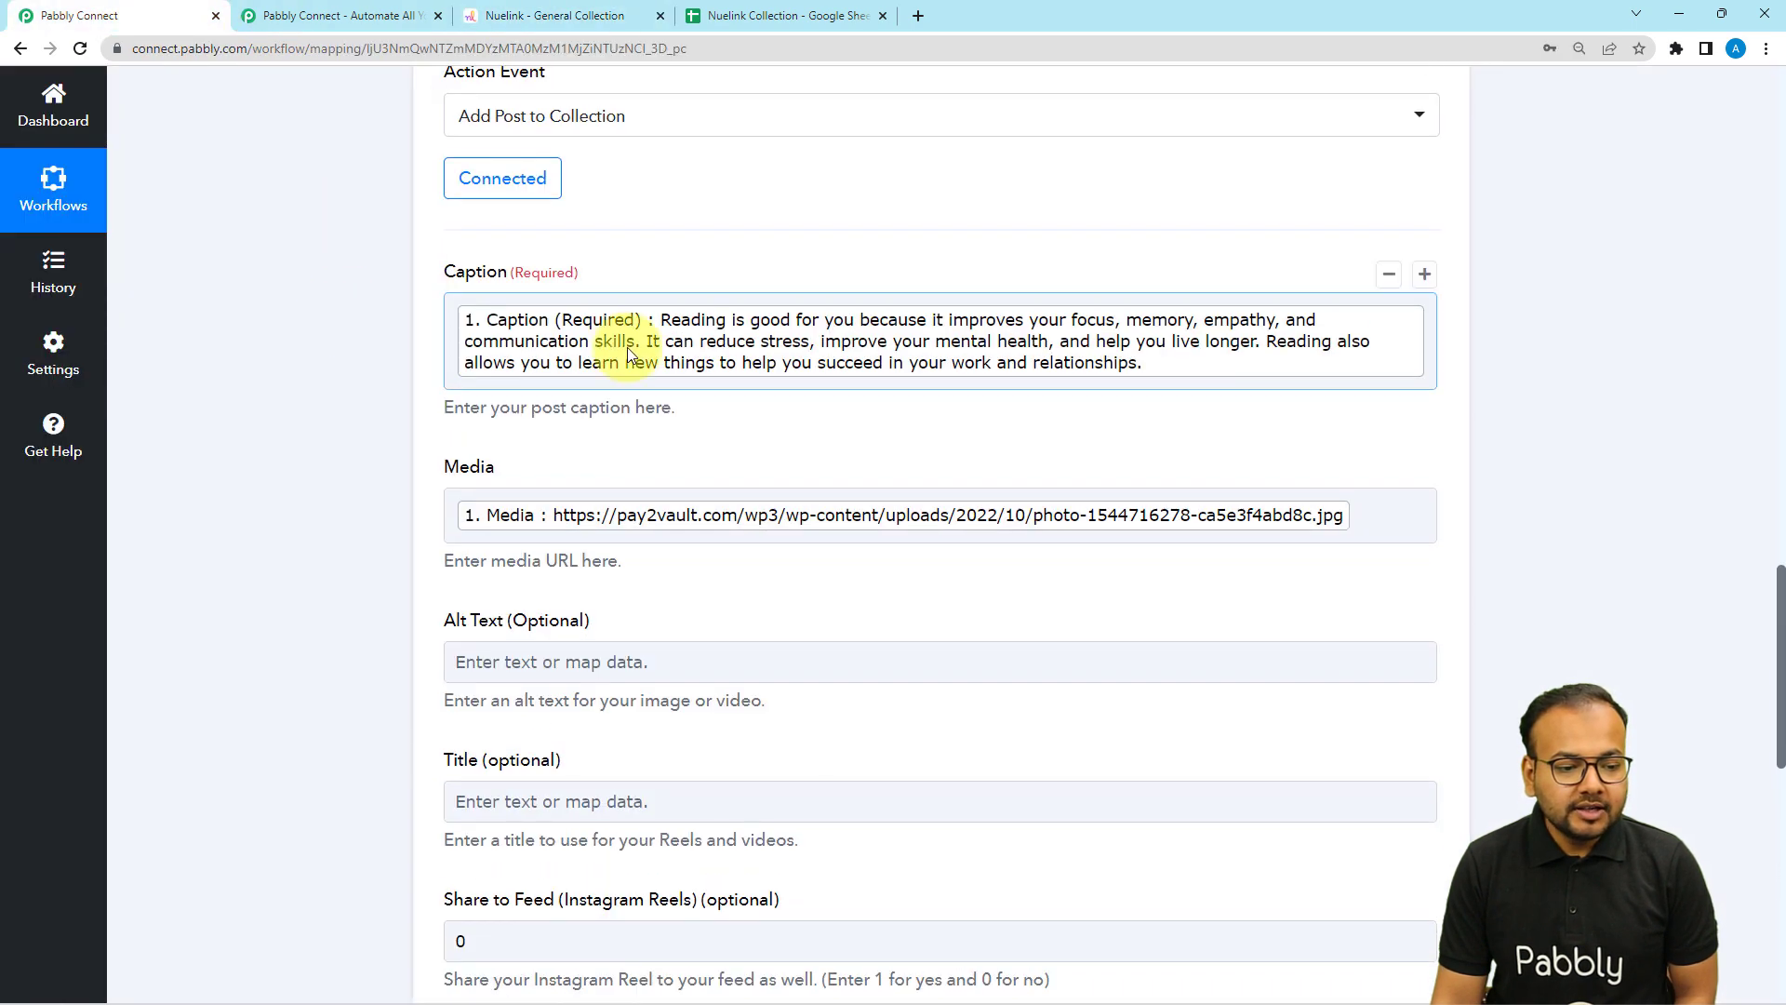
{"action": "scroll", "coordinate": [240, 355], "scroll_direction": "up", "scroll_amount": 10}
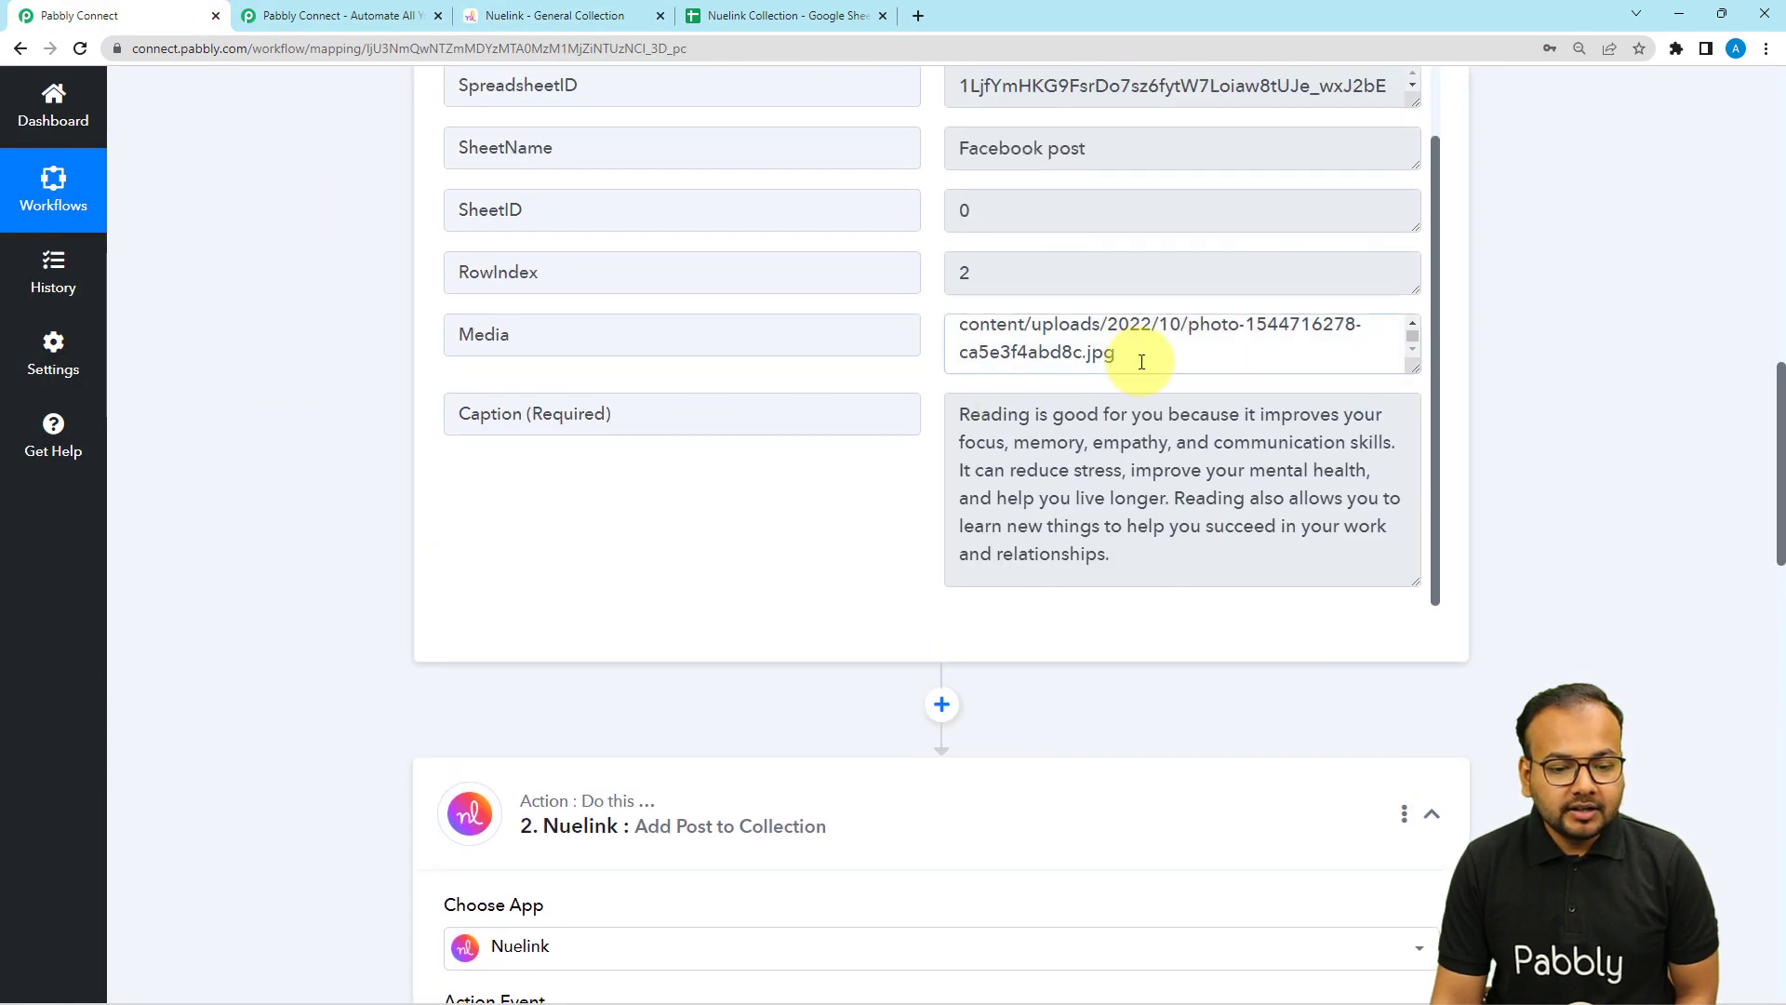
{"action": "left_click_drag", "start_coordinate": [1141, 362], "coordinate": [930, 300]}
{"action": "right_click", "coordinate": [1044, 349]}
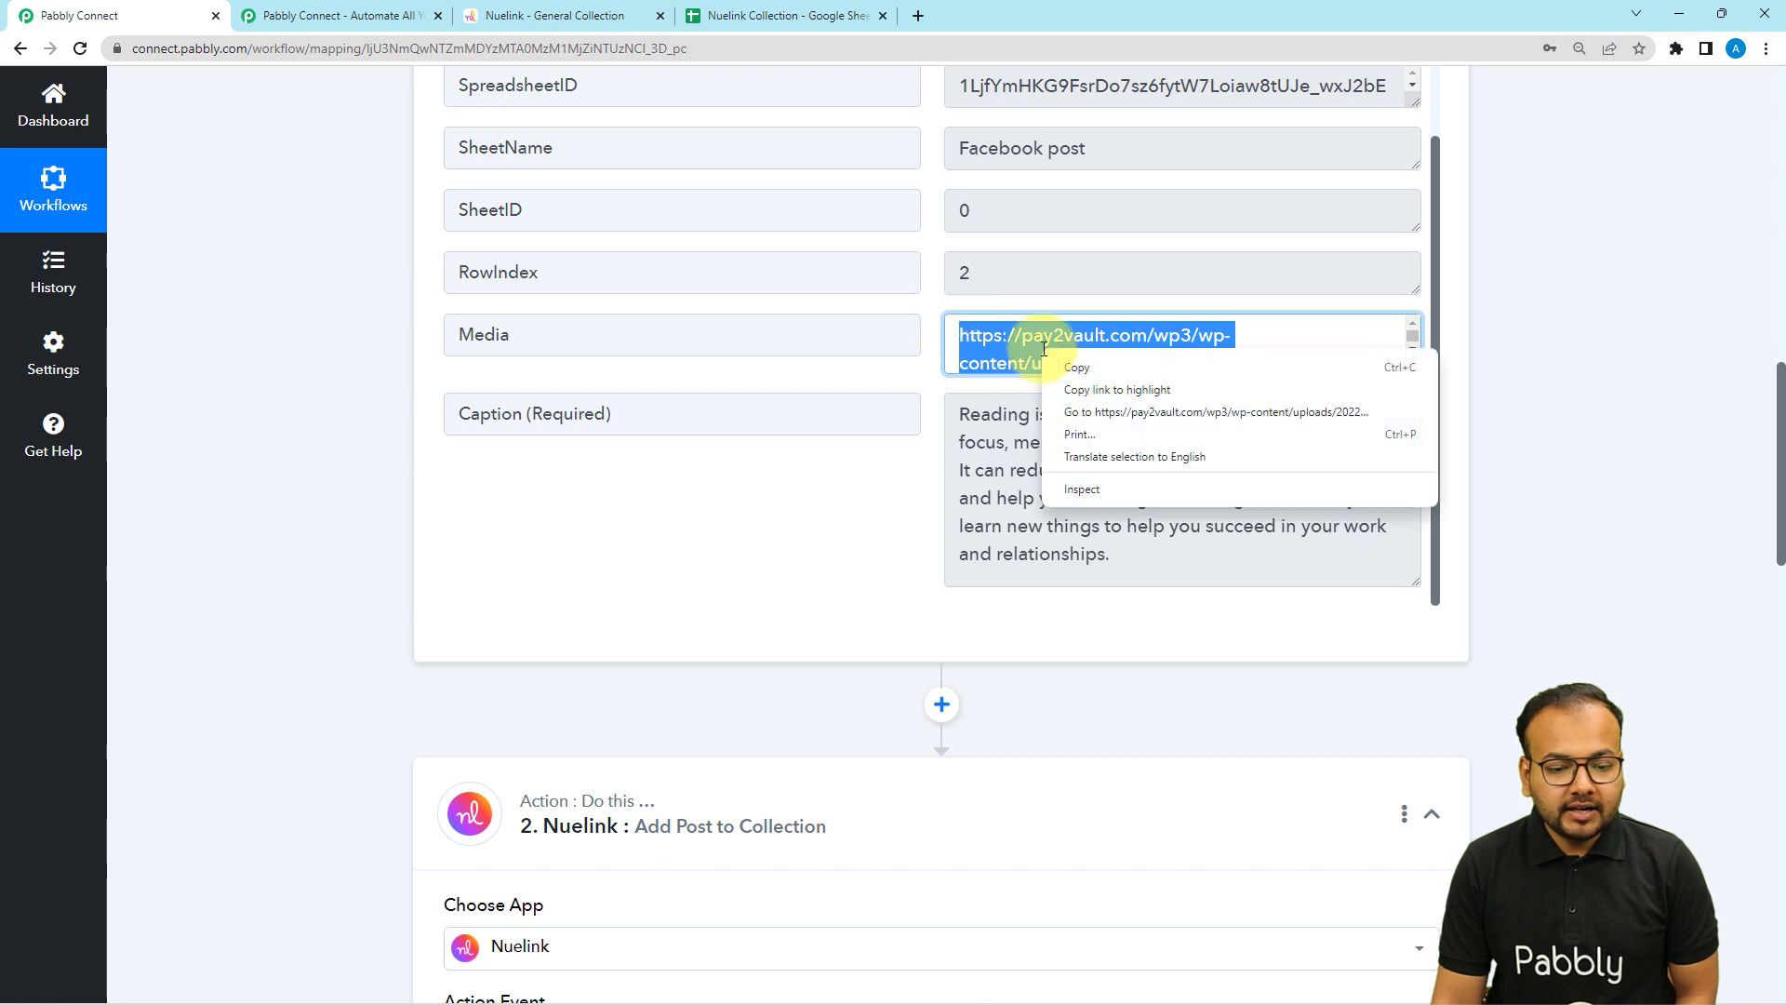
{"action": "left_click", "coordinate": [1065, 410]}
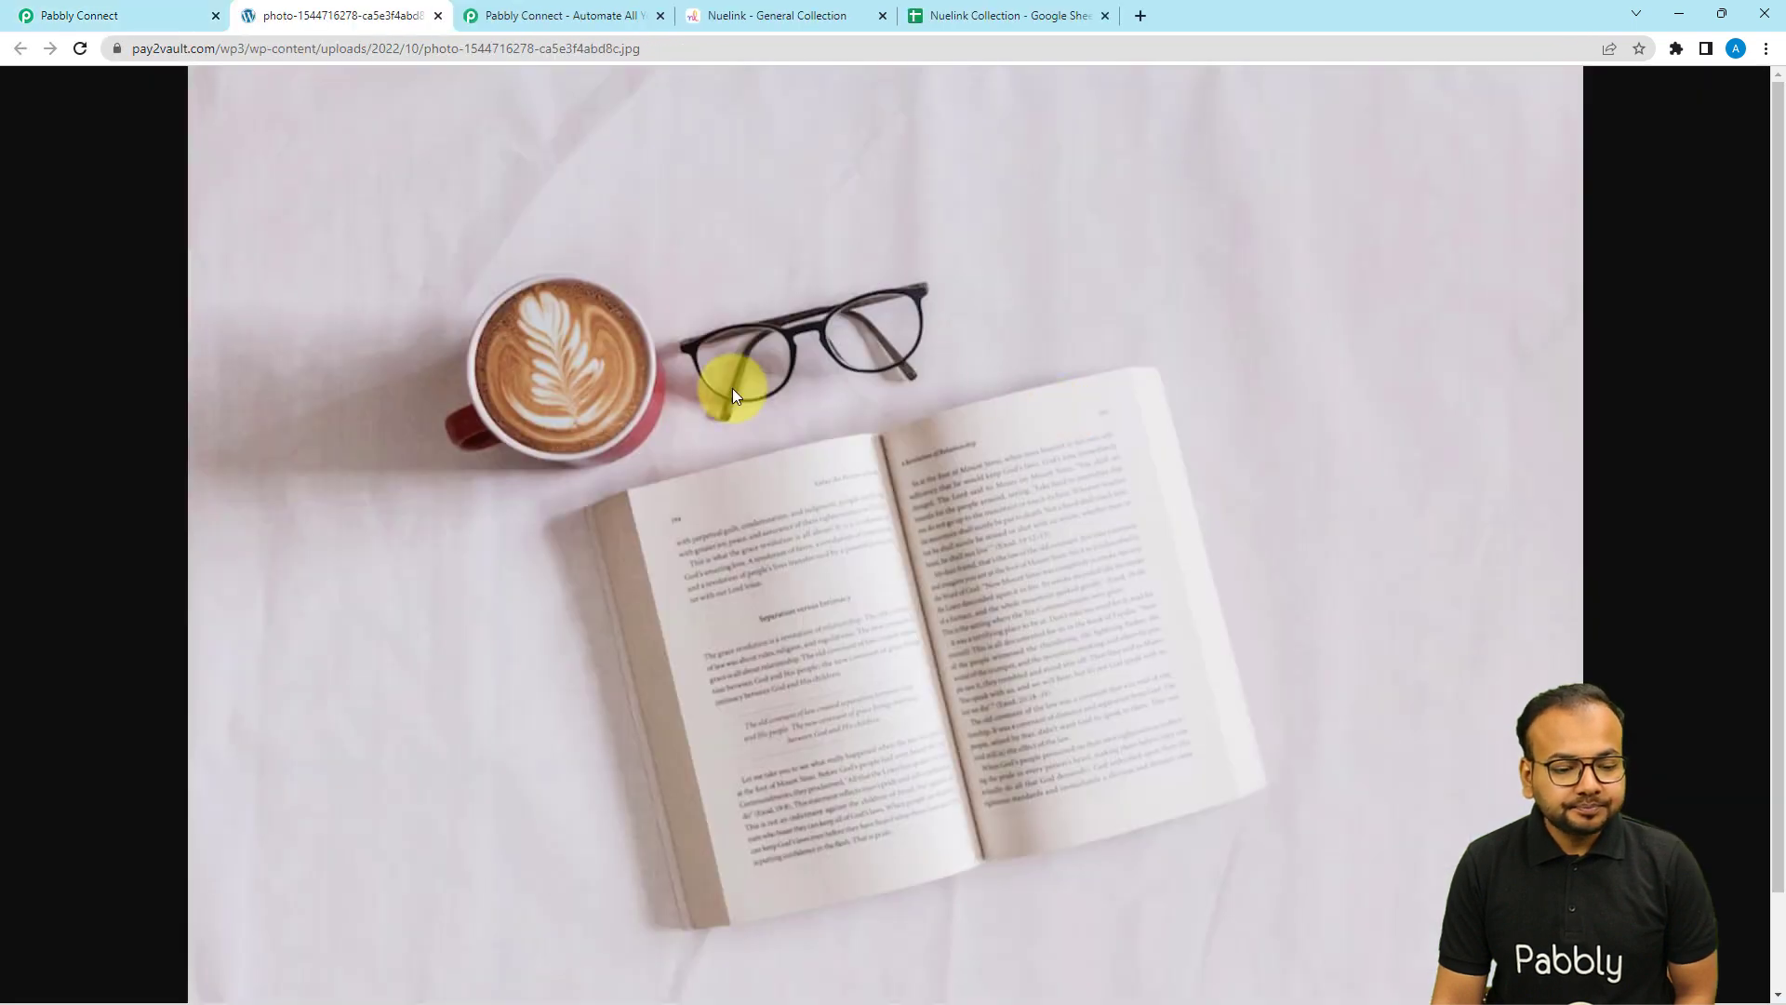
- Switch to Nuelink, preview the image of the post about reading, and close the preview
{"action": "left_click", "coordinate": [768, 21]}
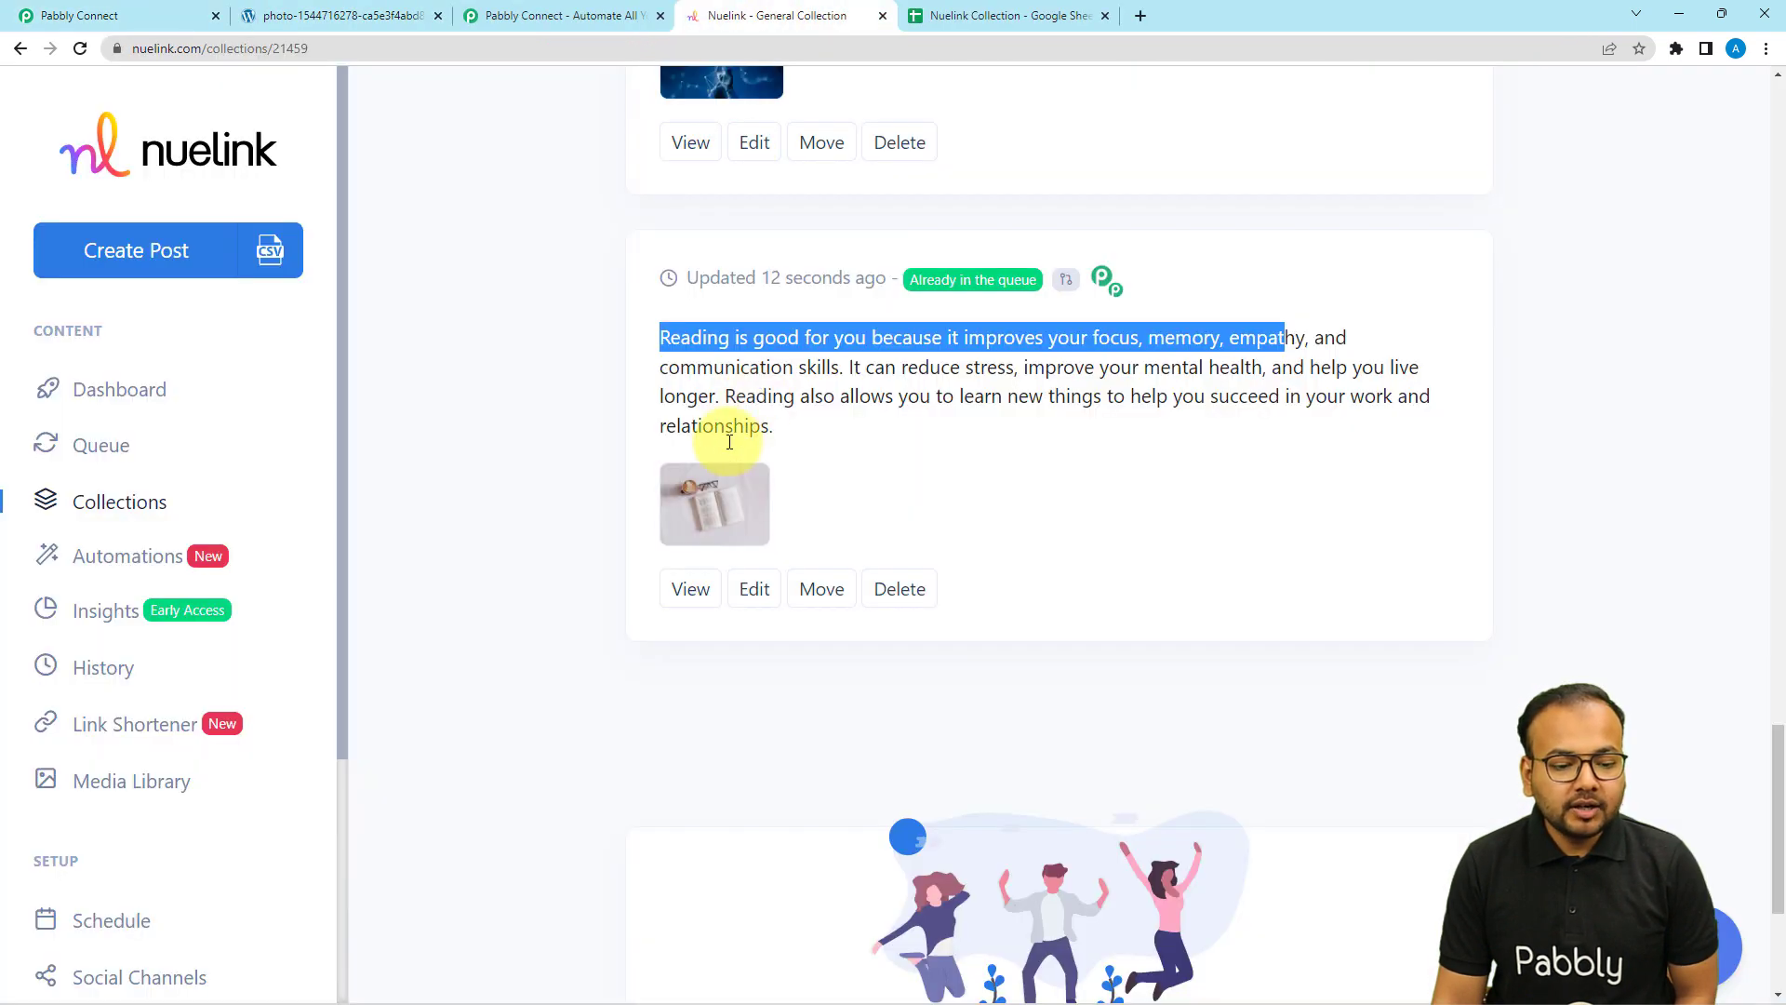
{"action": "left_click", "coordinate": [710, 499]}
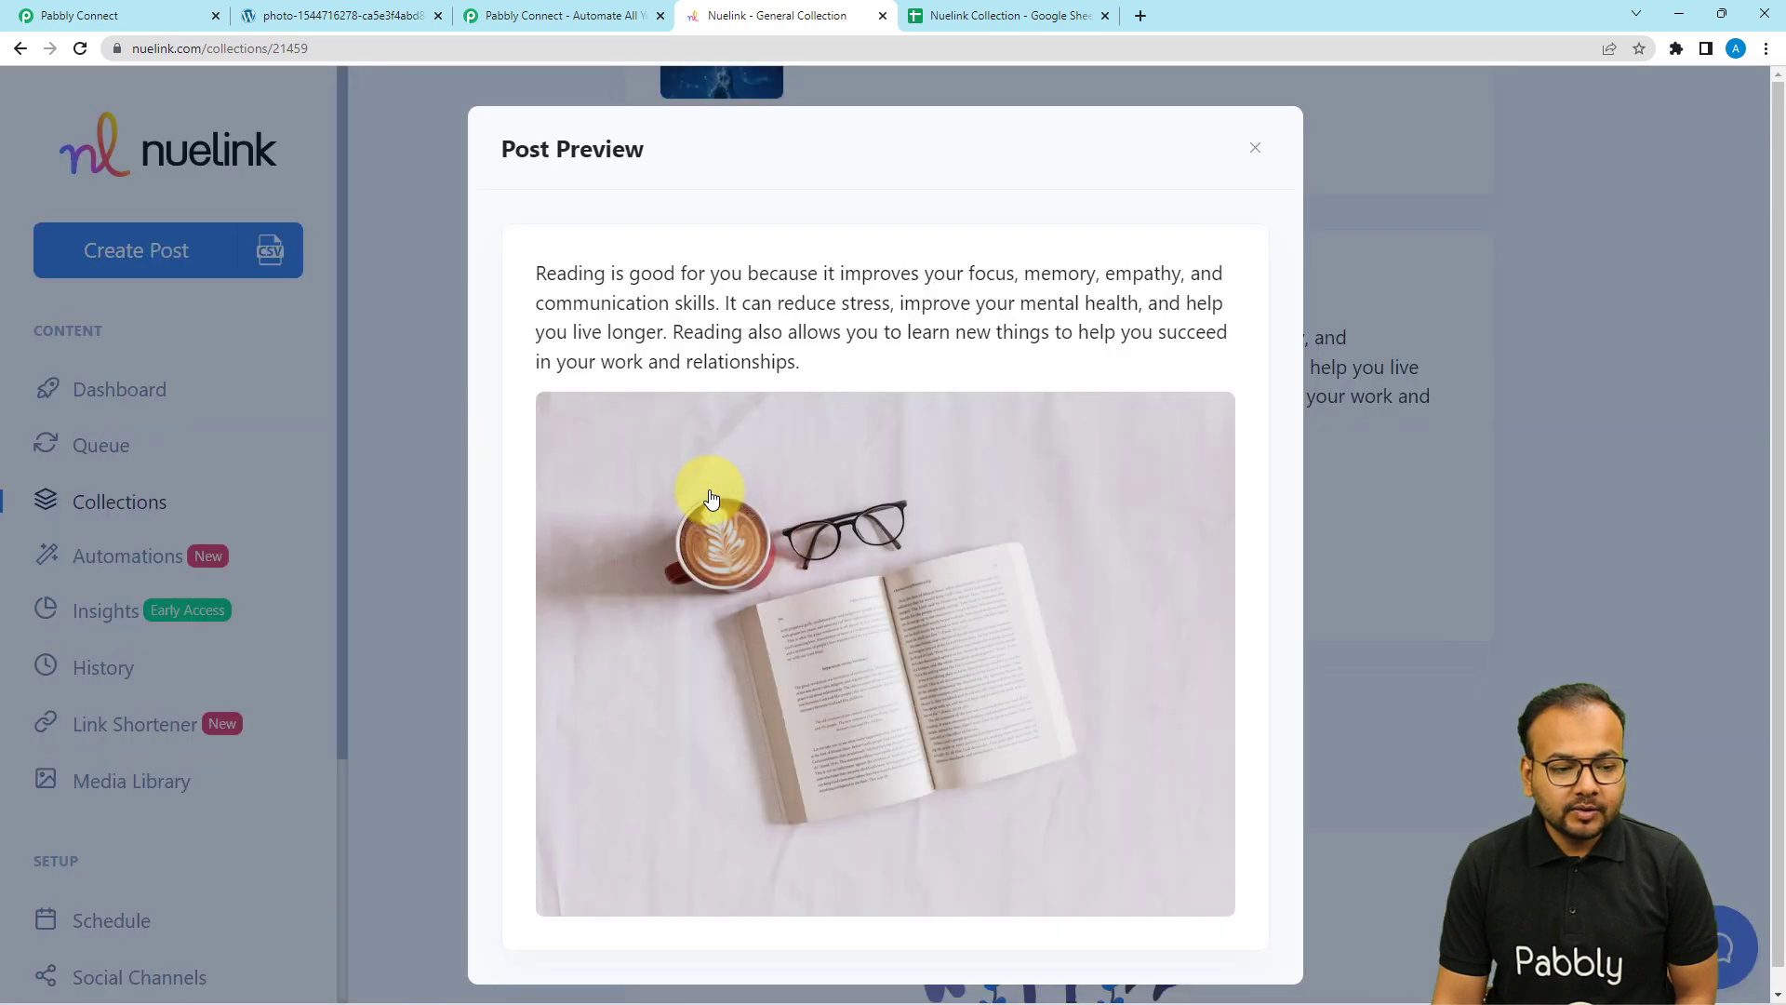
{"action": "left_click", "coordinate": [1260, 147]}
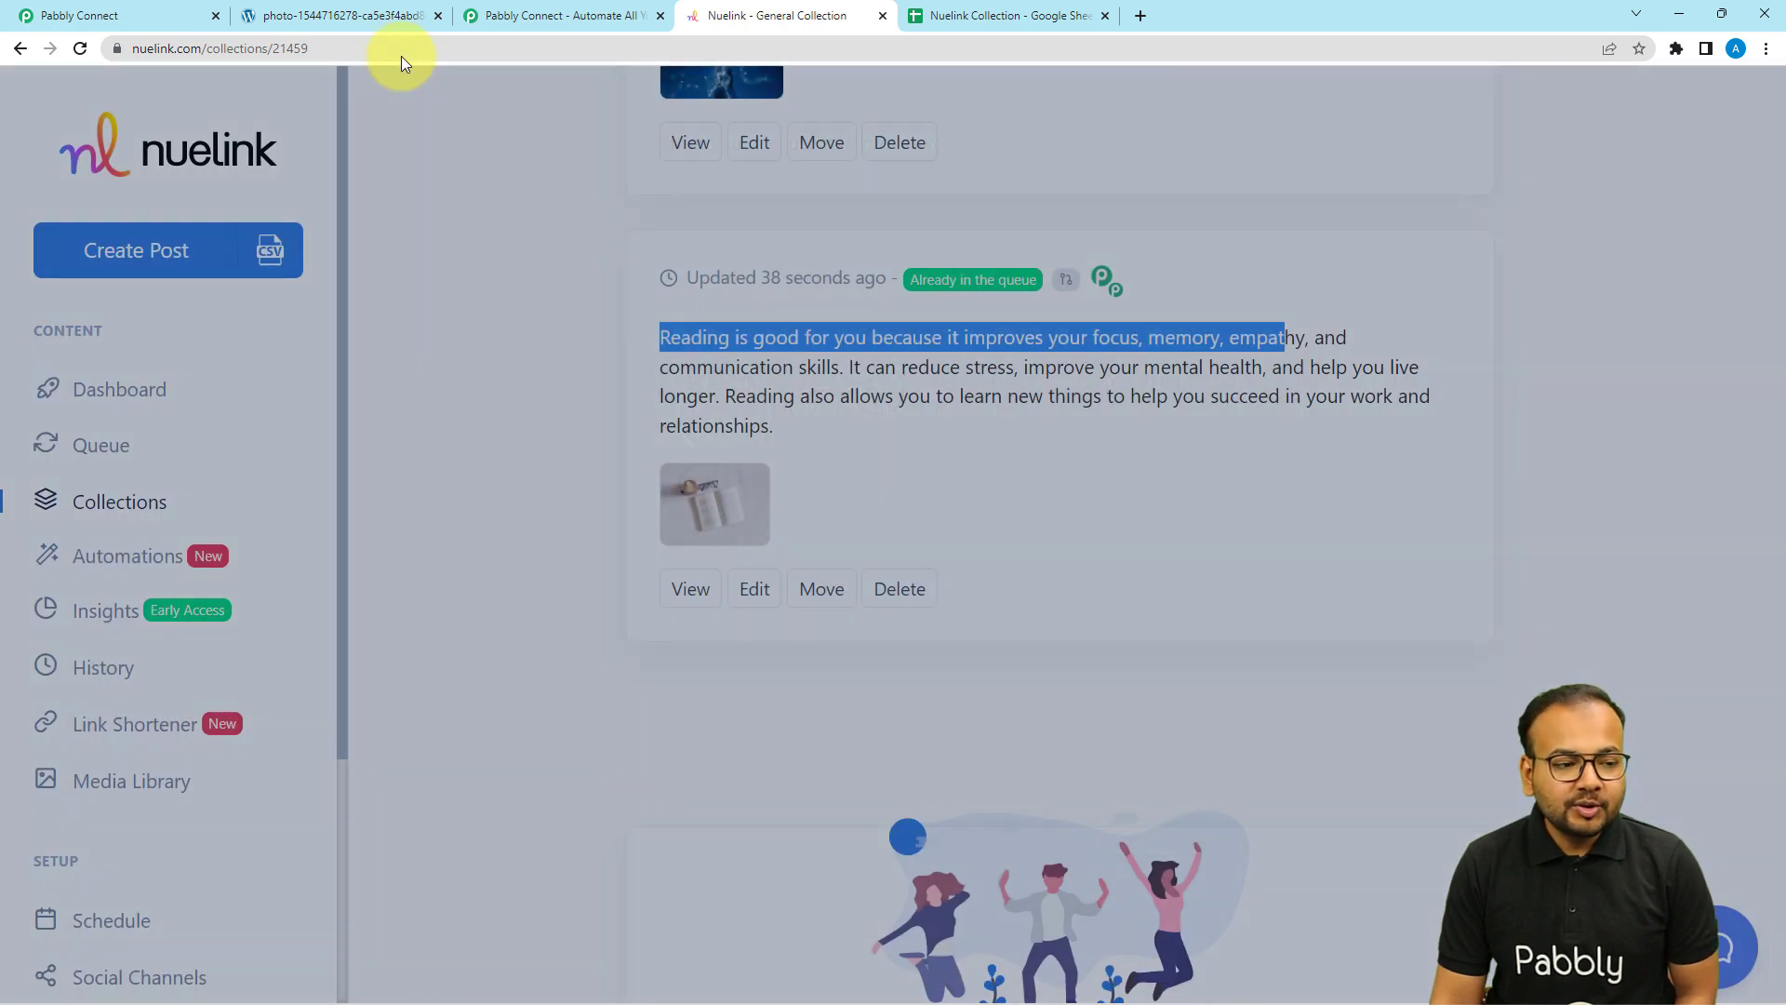
- Return to Pabbly Connect and collapse both the Google Sheets trigger and the Nuelink action
{"action": "left_click", "coordinate": [74, 16]}
{"action": "scroll", "coordinate": [187, 316], "scroll_direction": "up", "scroll_amount": 1}
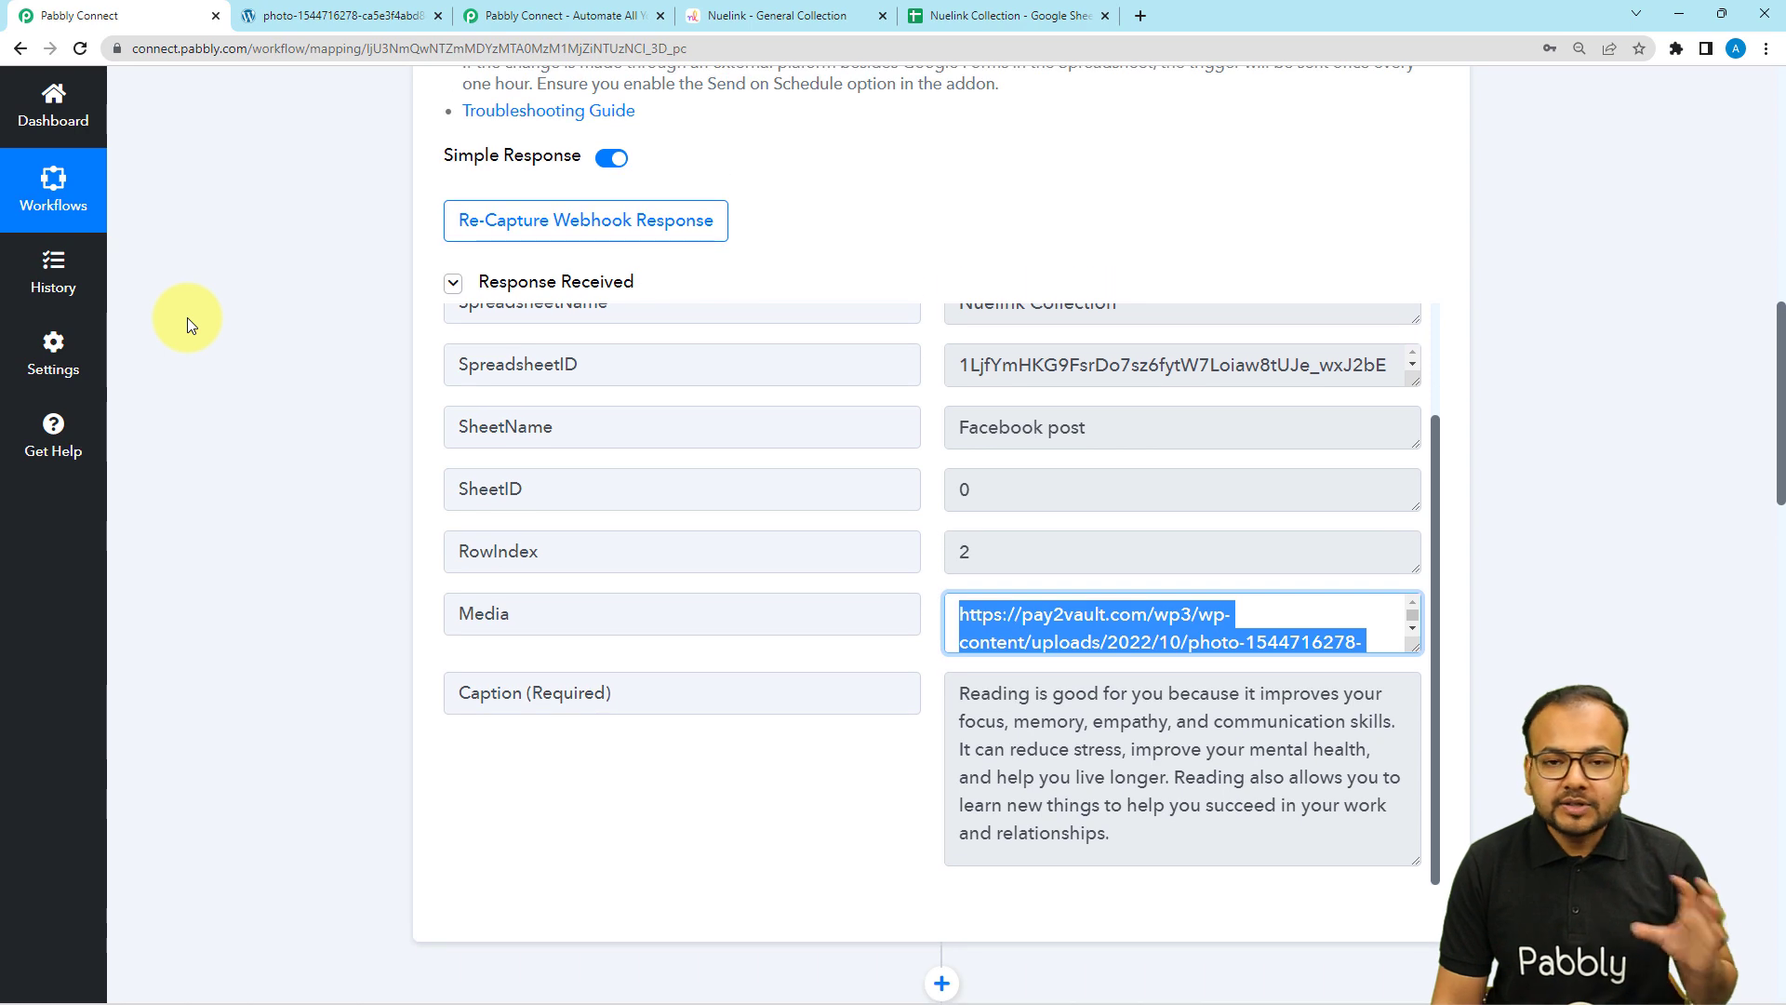
{"action": "scroll", "coordinate": [187, 316], "scroll_direction": "up", "scroll_amount": 6}
{"action": "scroll", "coordinate": [187, 316], "scroll_direction": "up", "scroll_amount": 6}
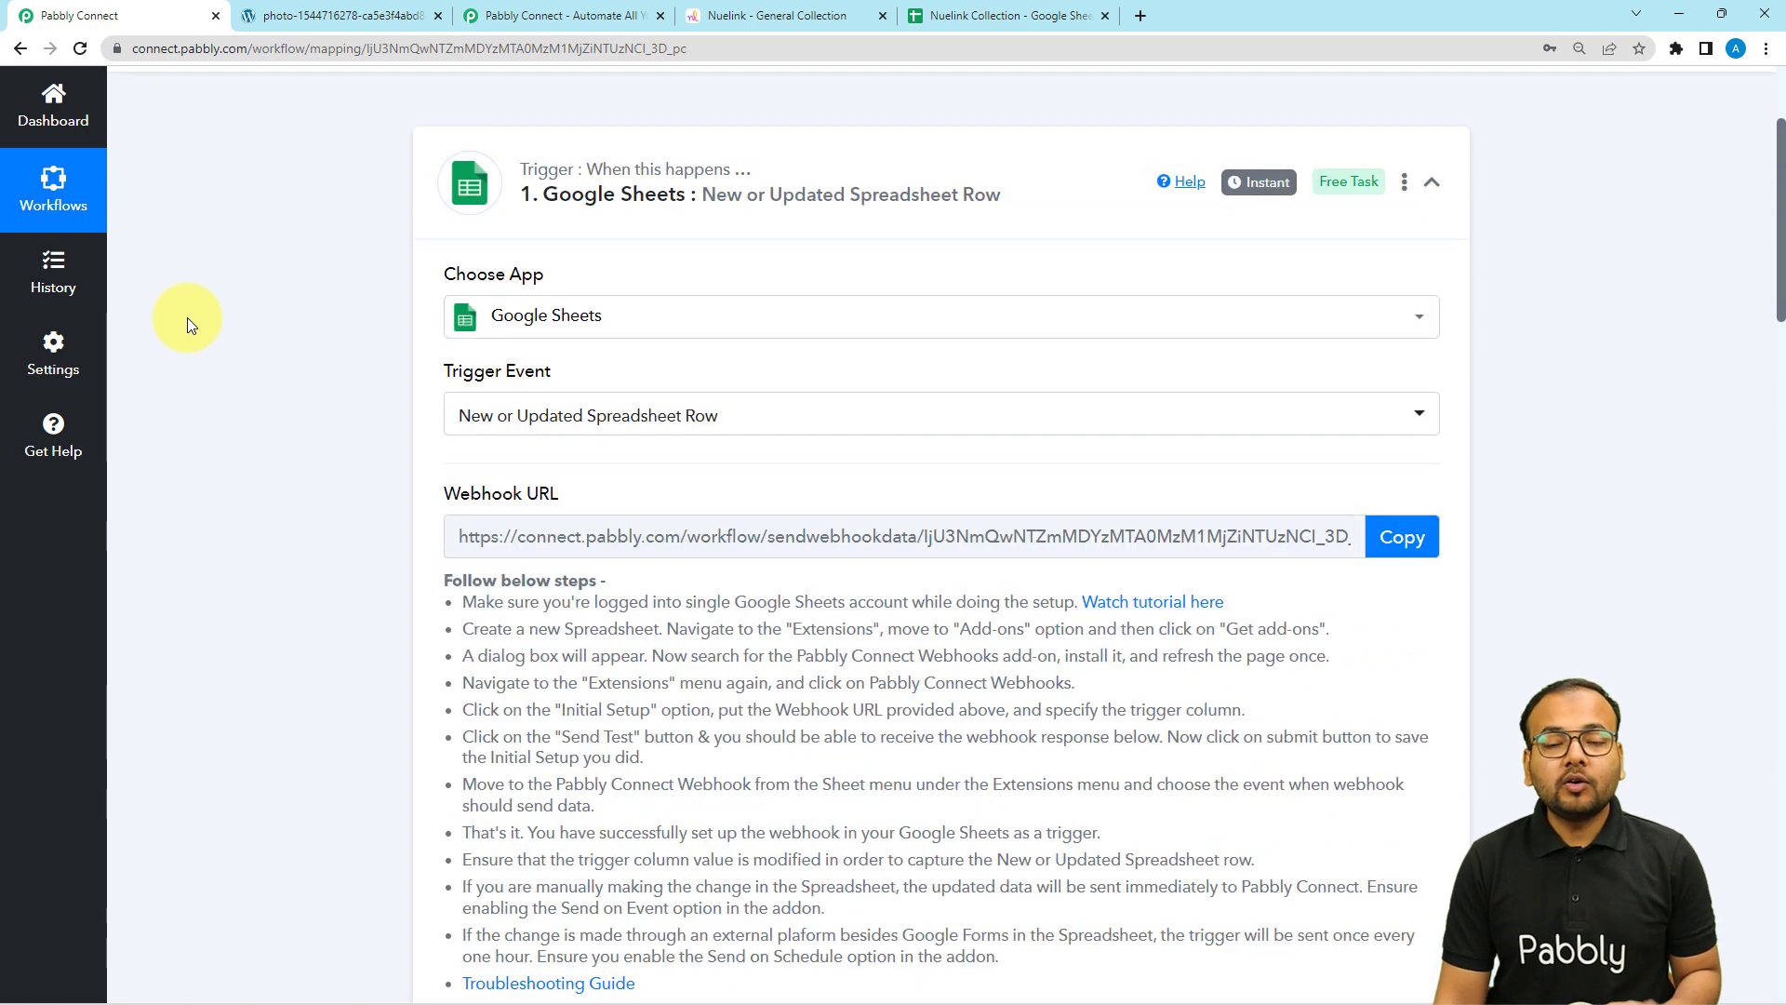
{"action": "left_click", "coordinate": [623, 413]}
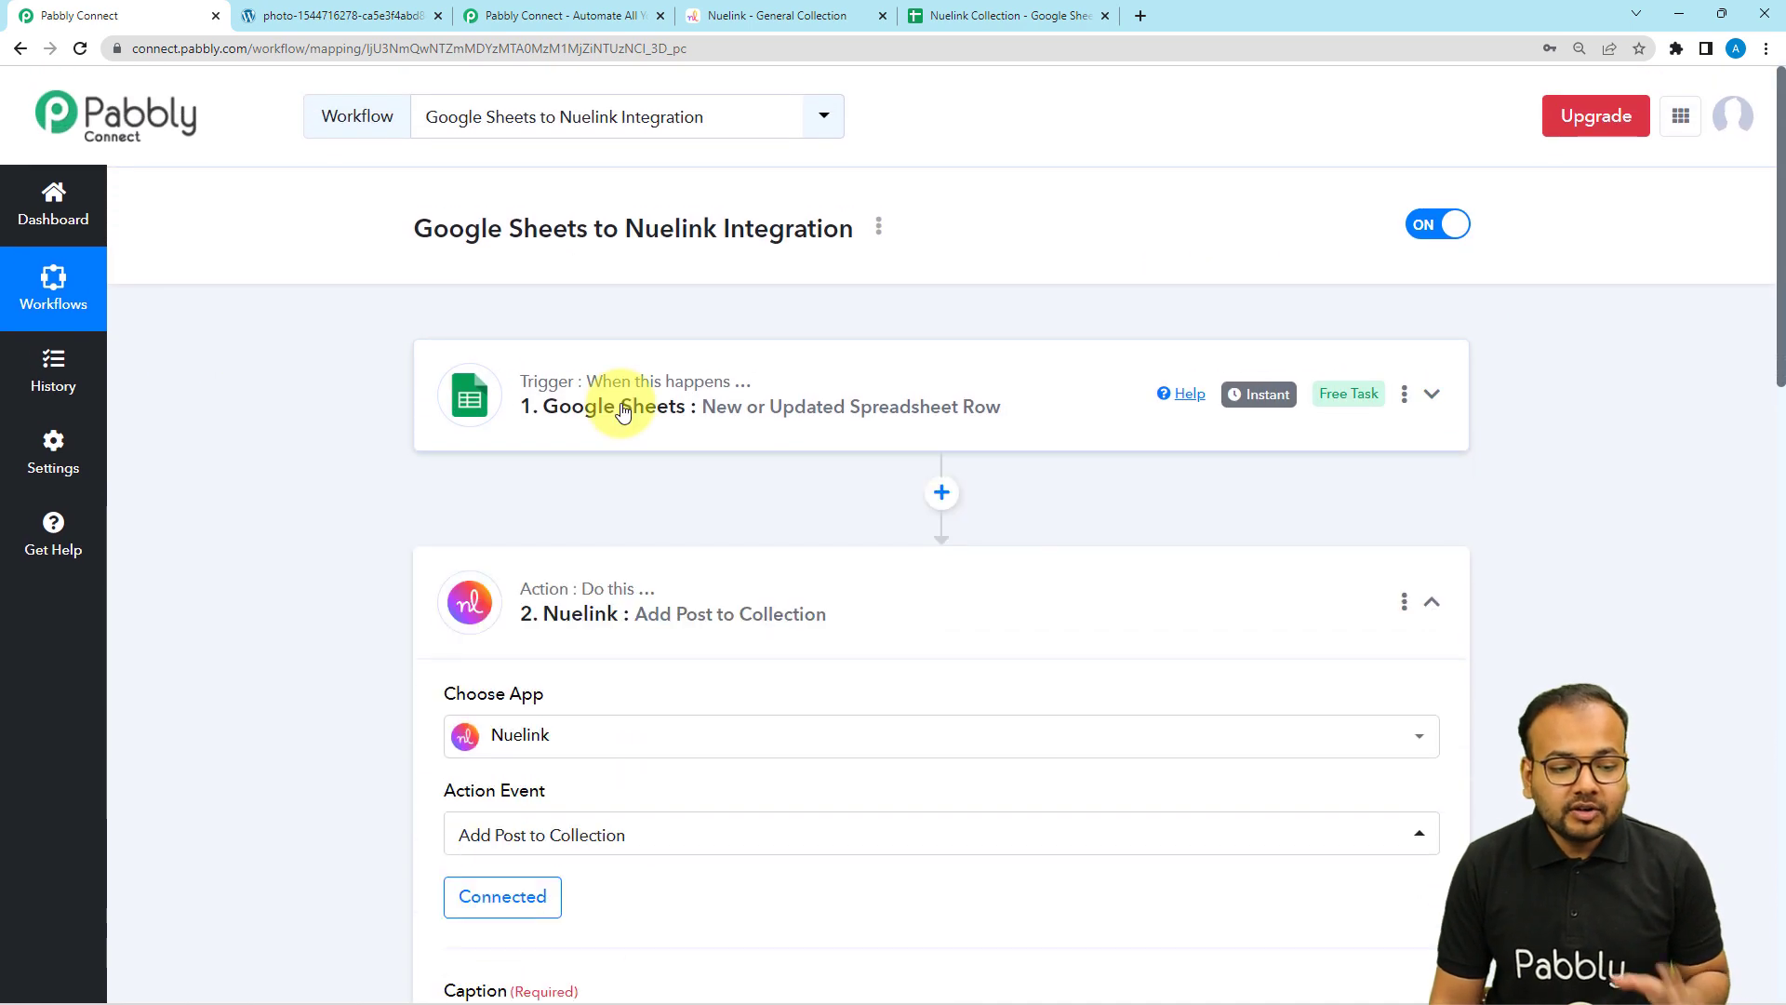
{"action": "left_click", "coordinate": [598, 570]}
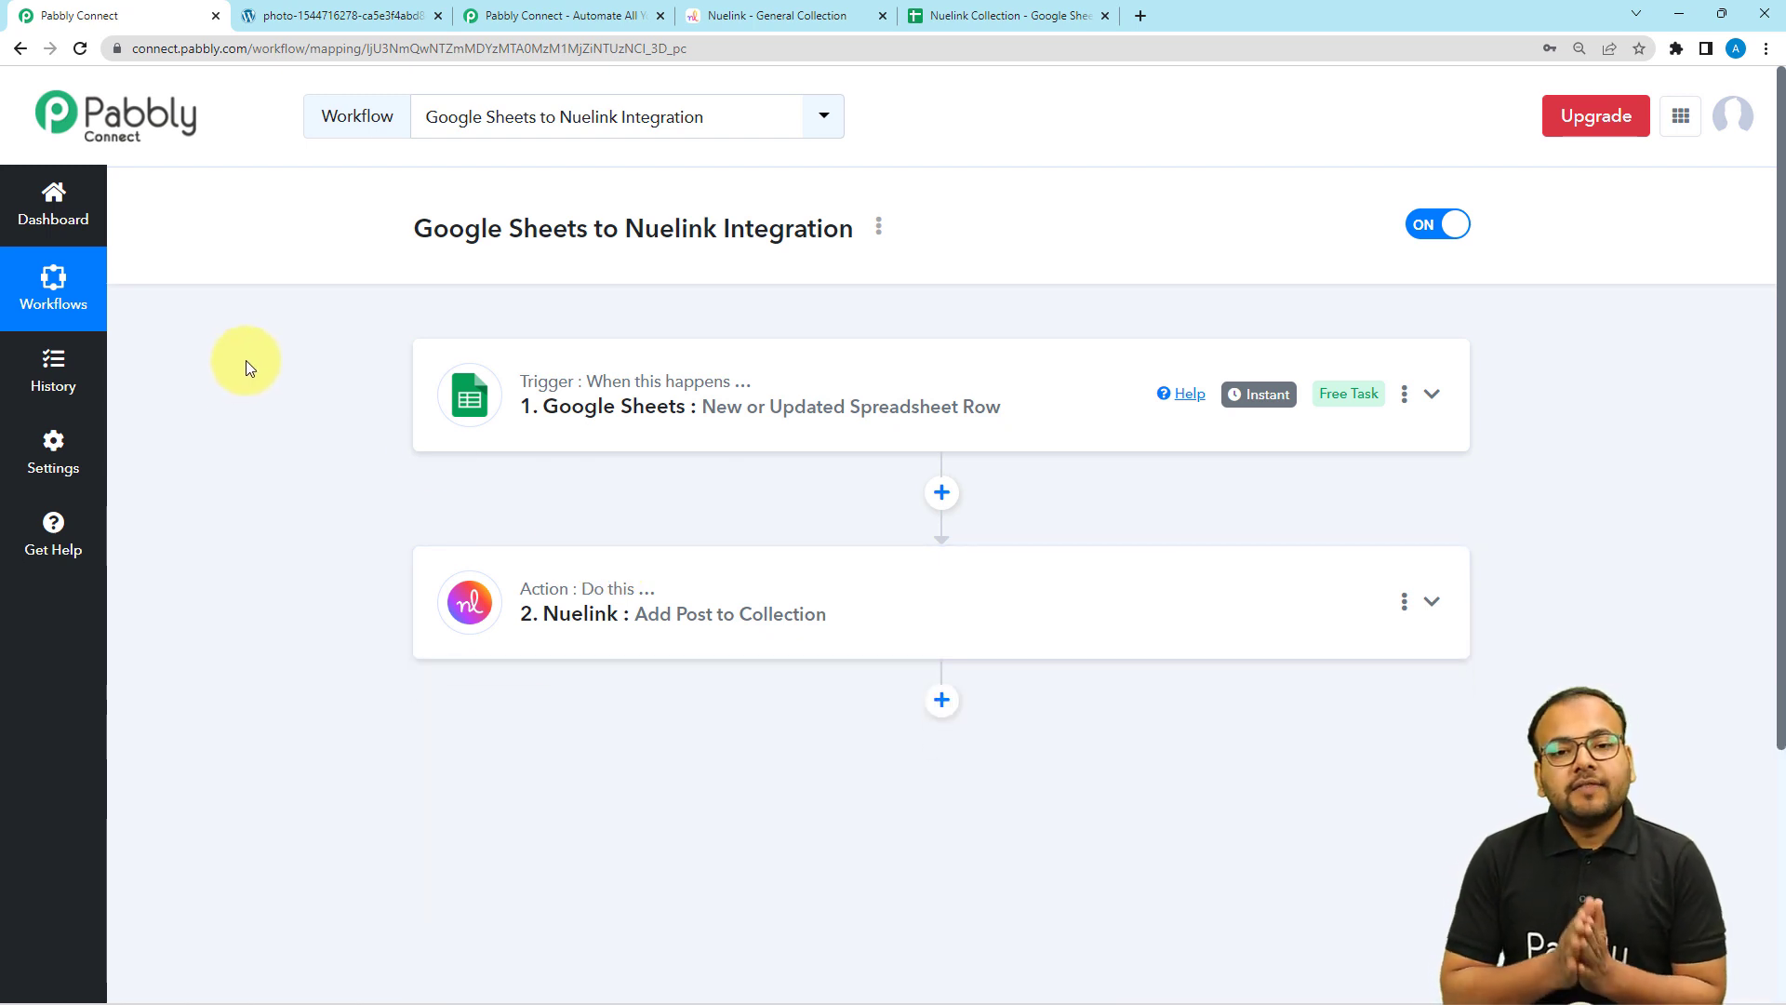
- Check the media link in row 2 of the Facebook post sheet in Google Sheets, and return to the Pabbly Connect workflow
{"action": "left_click", "coordinate": [954, 16]}
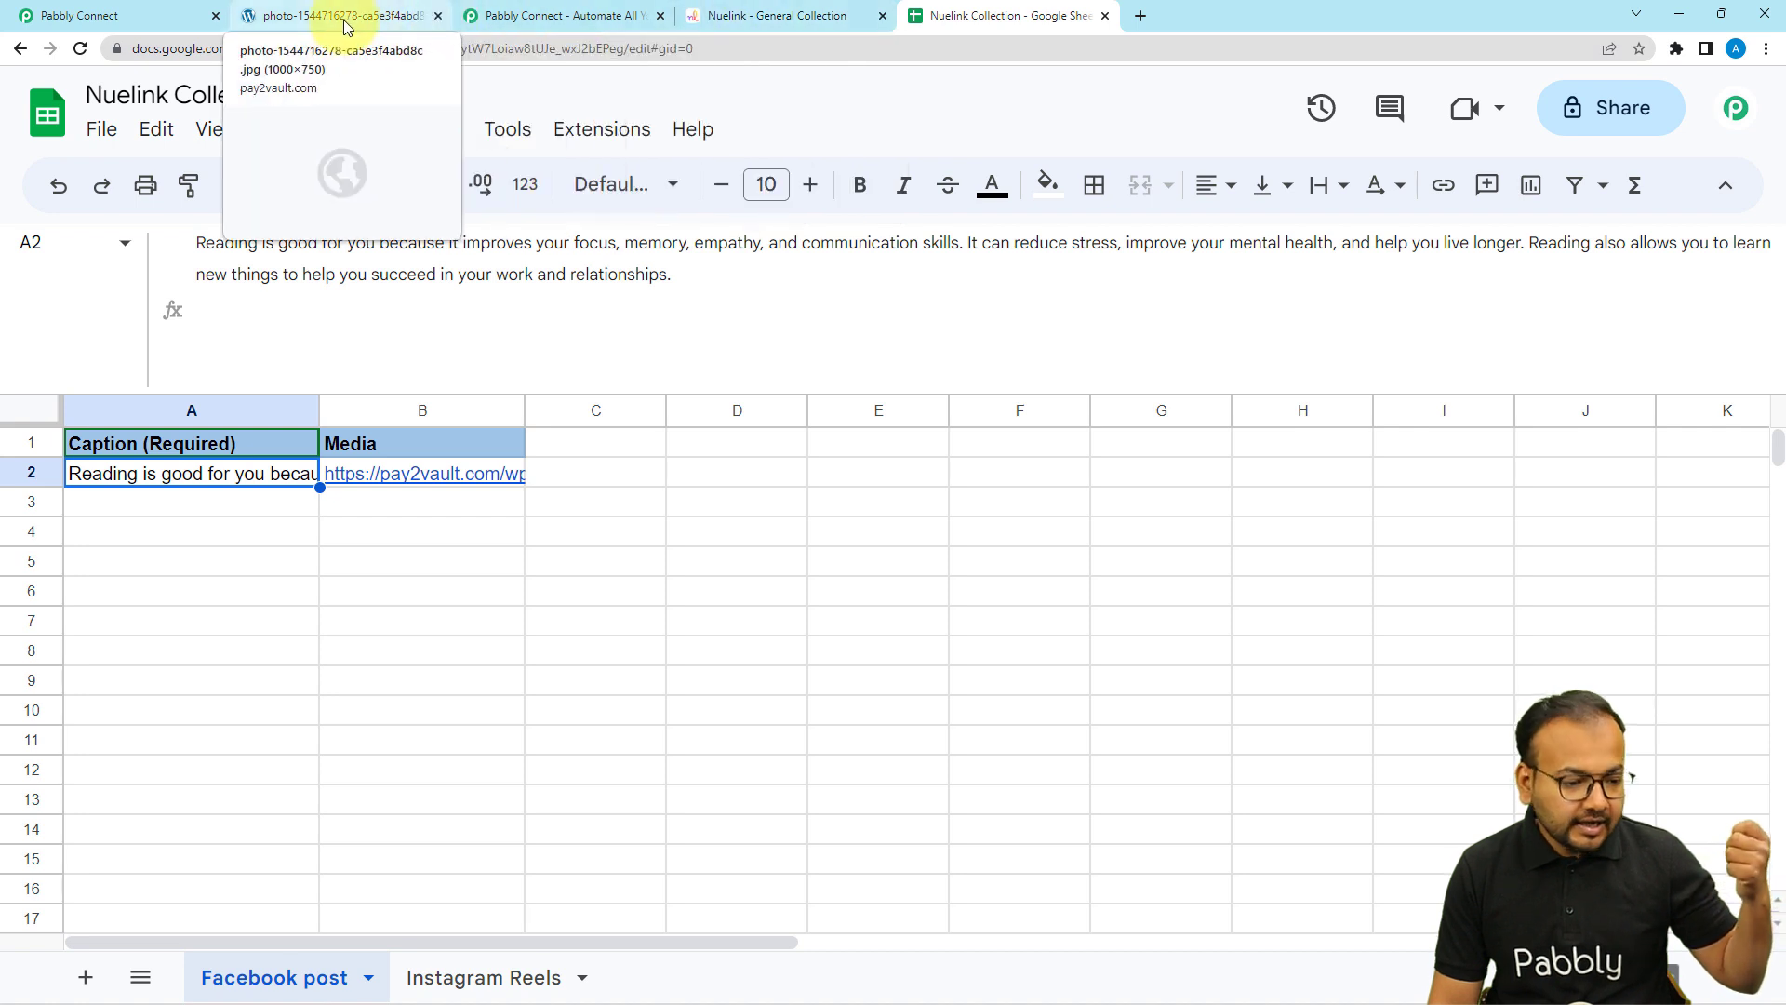
{"action": "left_click", "coordinate": [416, 478]}
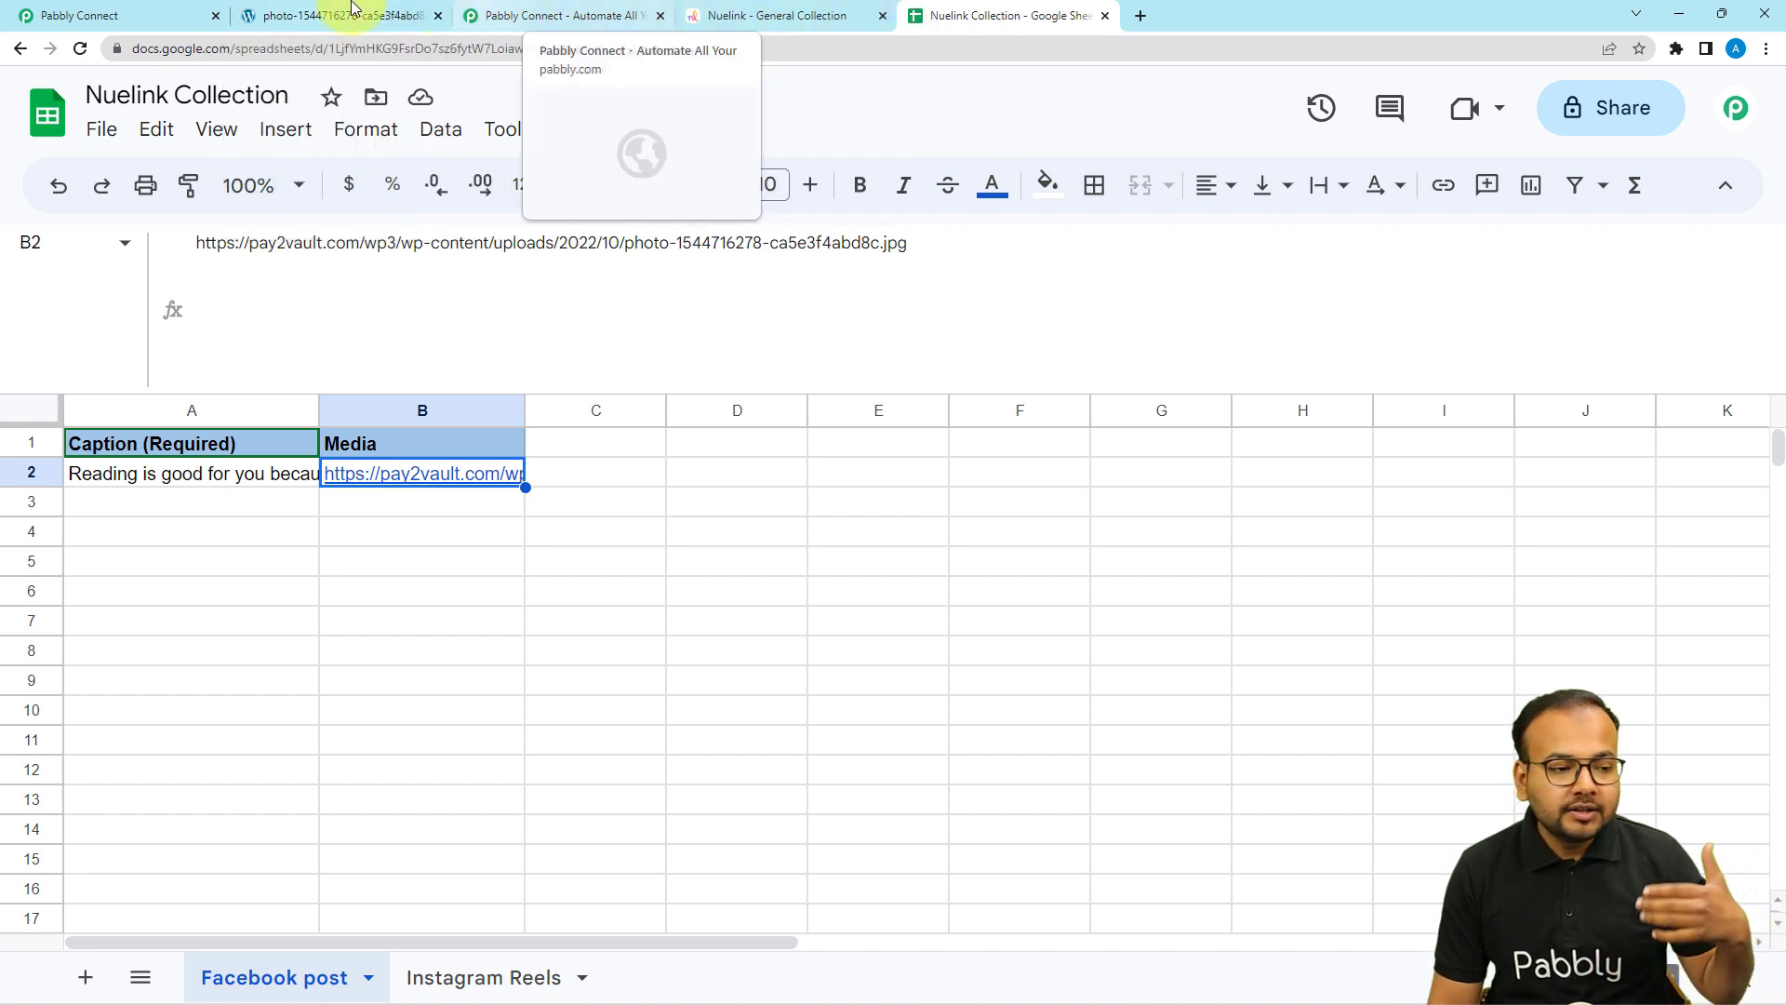
{"action": "left_click", "coordinate": [112, 13]}
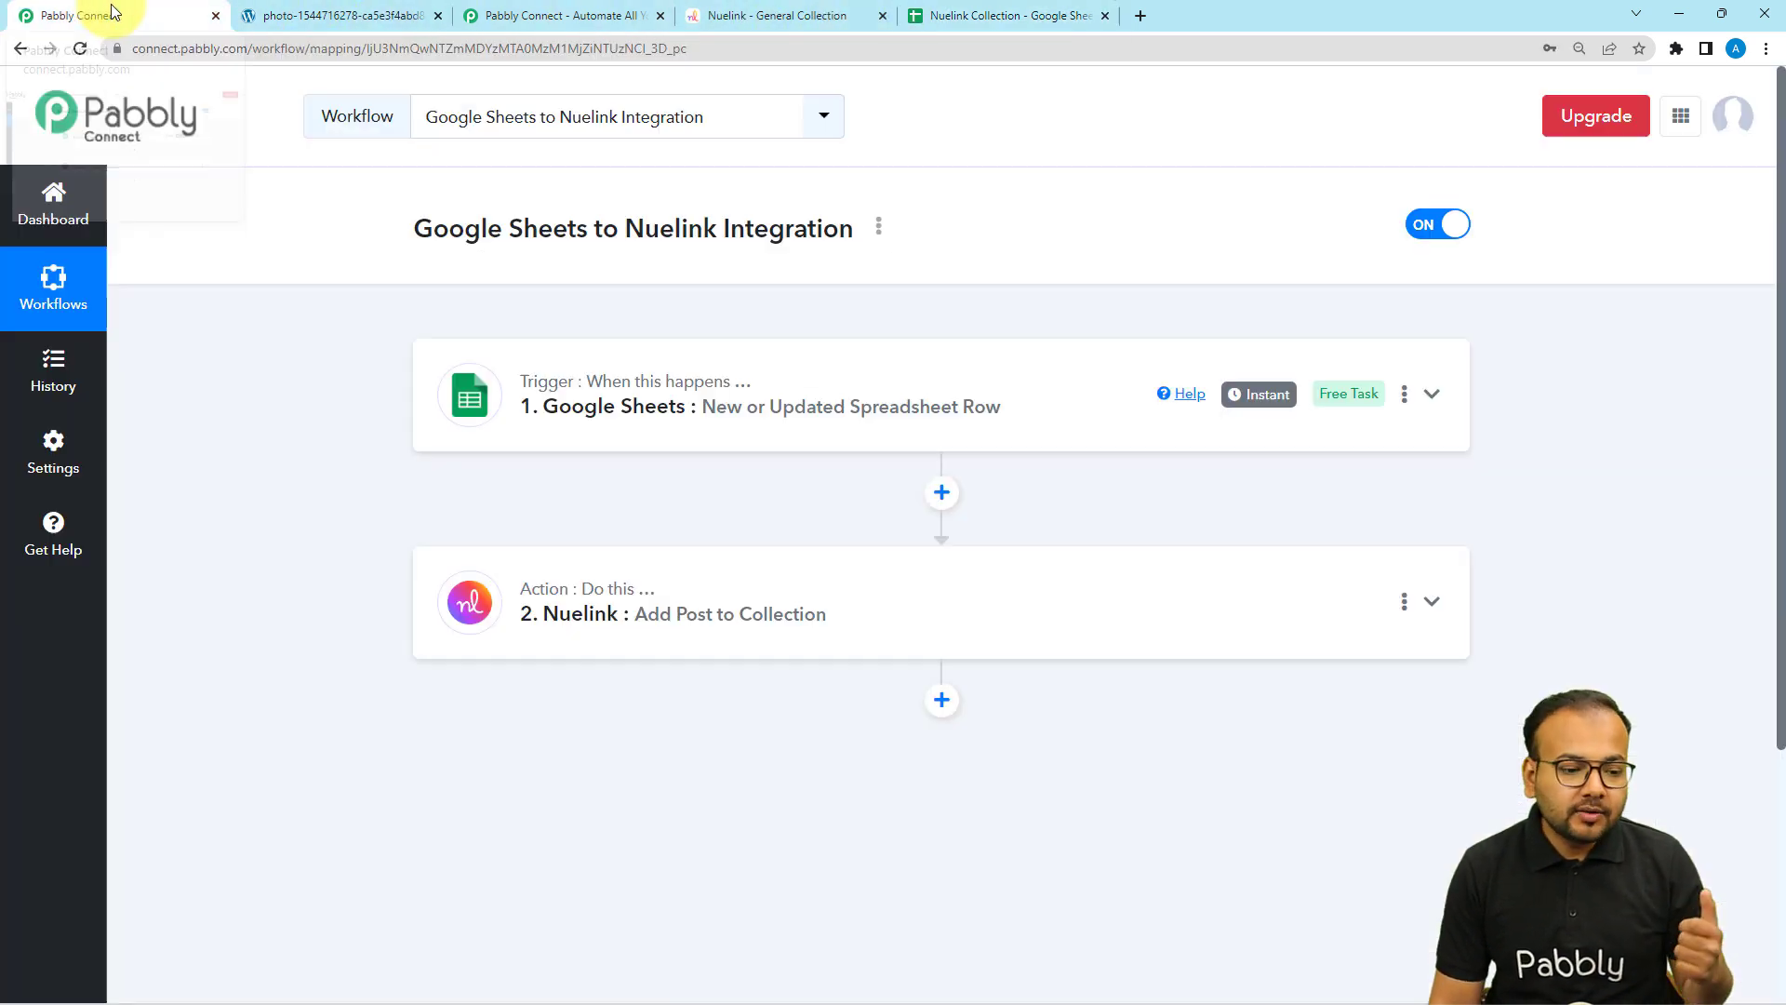